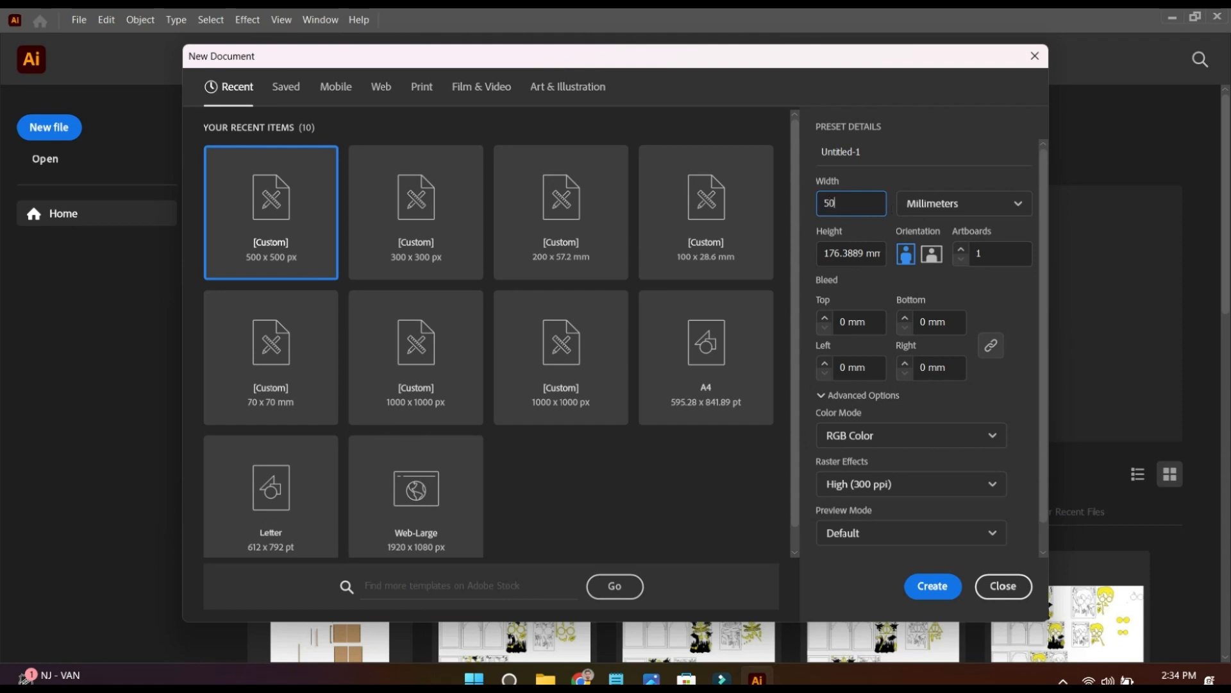
Step: Create a new document 500 mm wide and 500 mm high
key("Tab")
type("50")
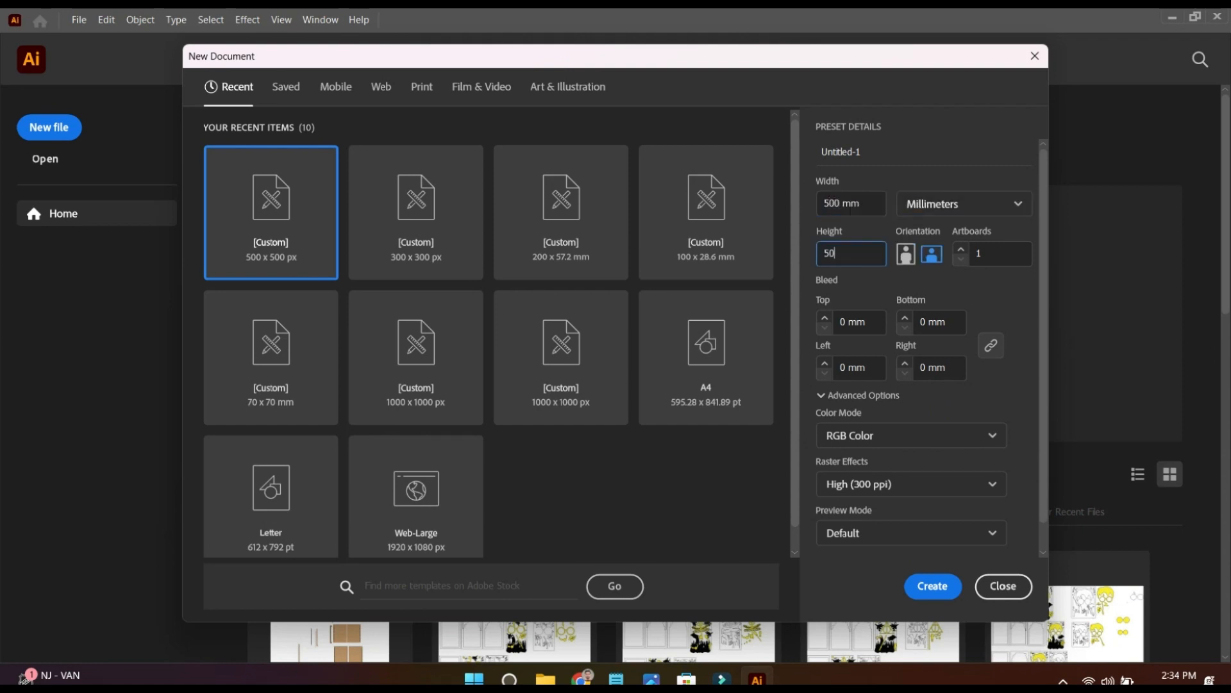
type("0")
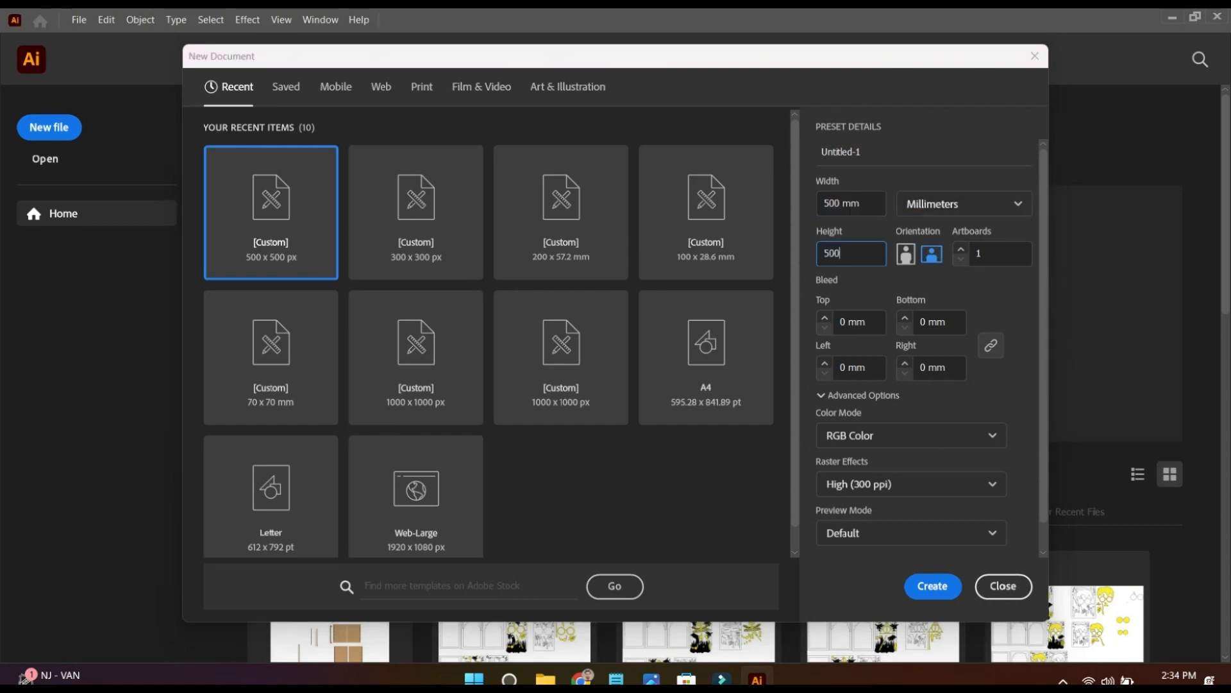
key("Return")
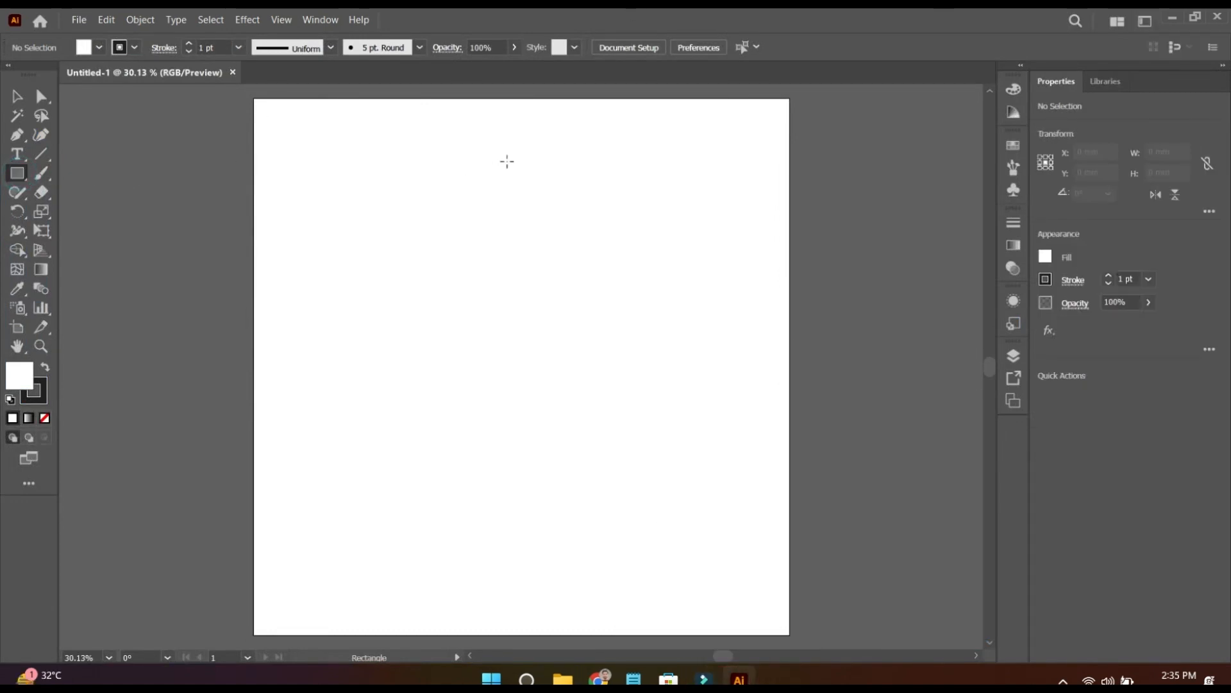
Step: Draw a rectangle 218 mm wide and 305 mm high on the artboard
left_click(472, 163)
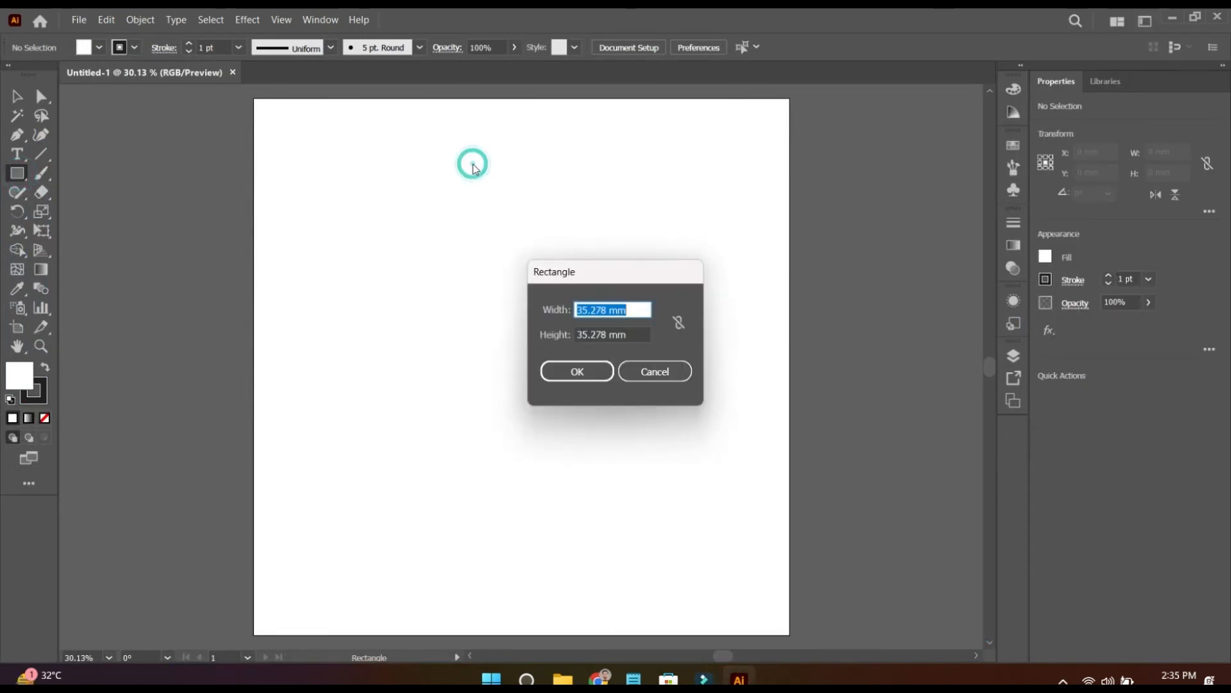
type("210")
key("Tab")
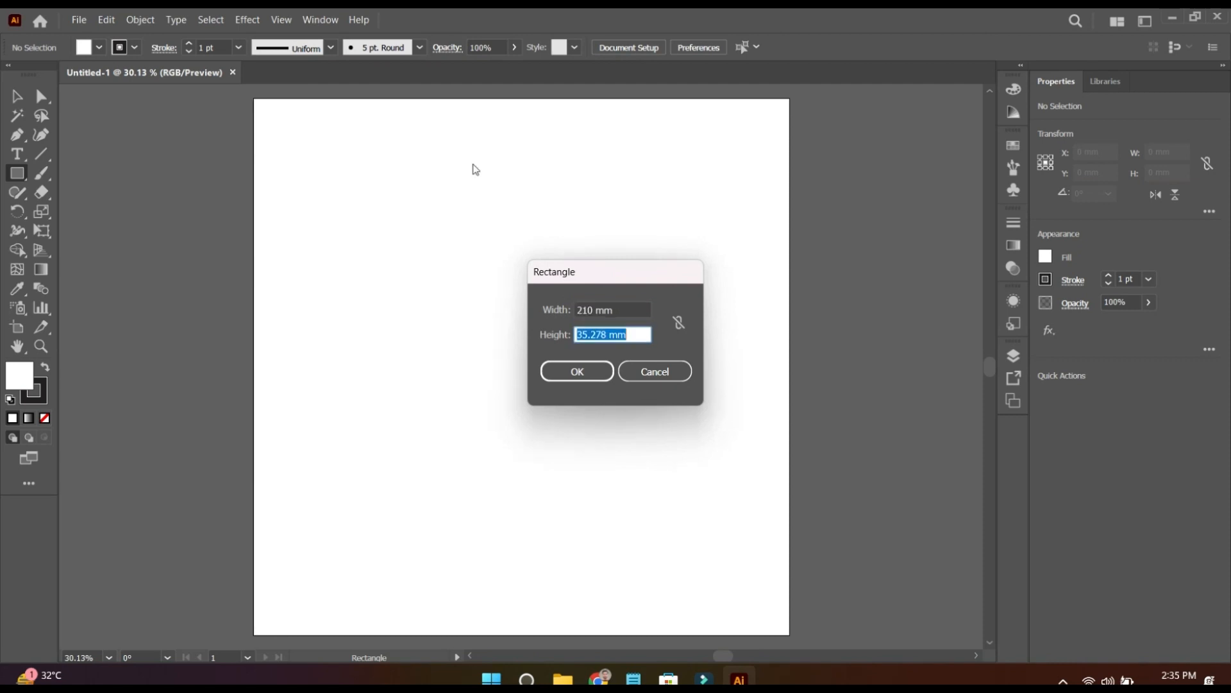
key("Tab")
key("shift+Tab")
left_click(590, 311)
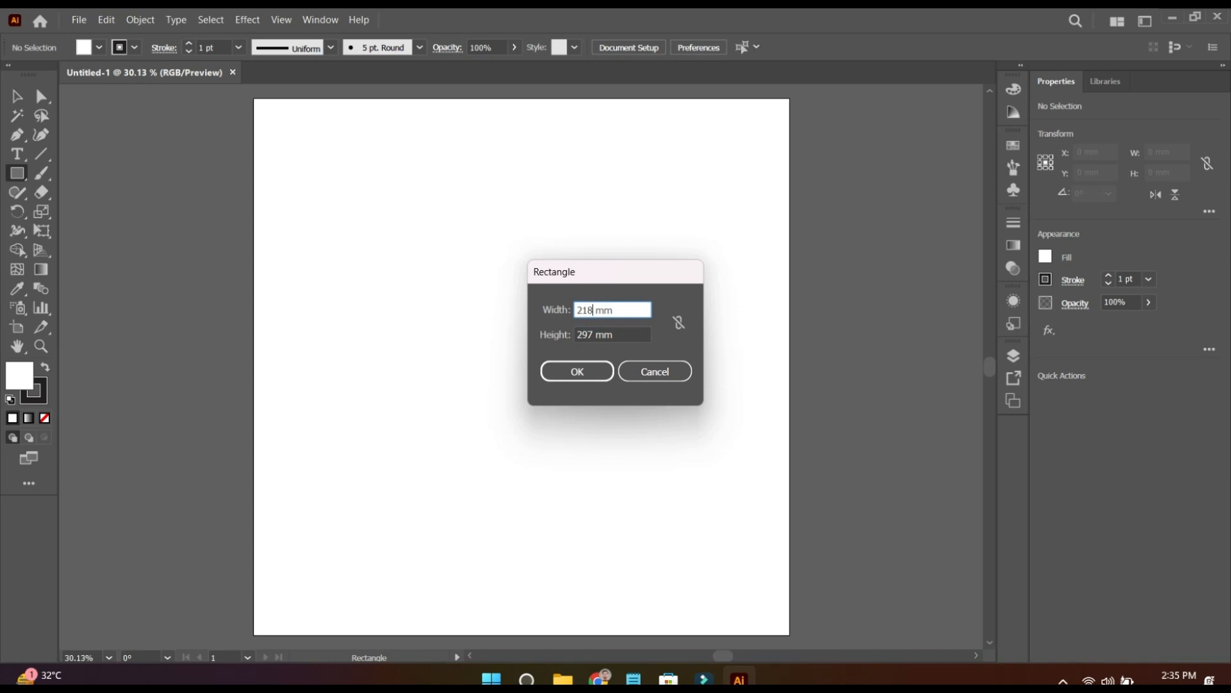
left_click_drag(596, 335, 576, 334)
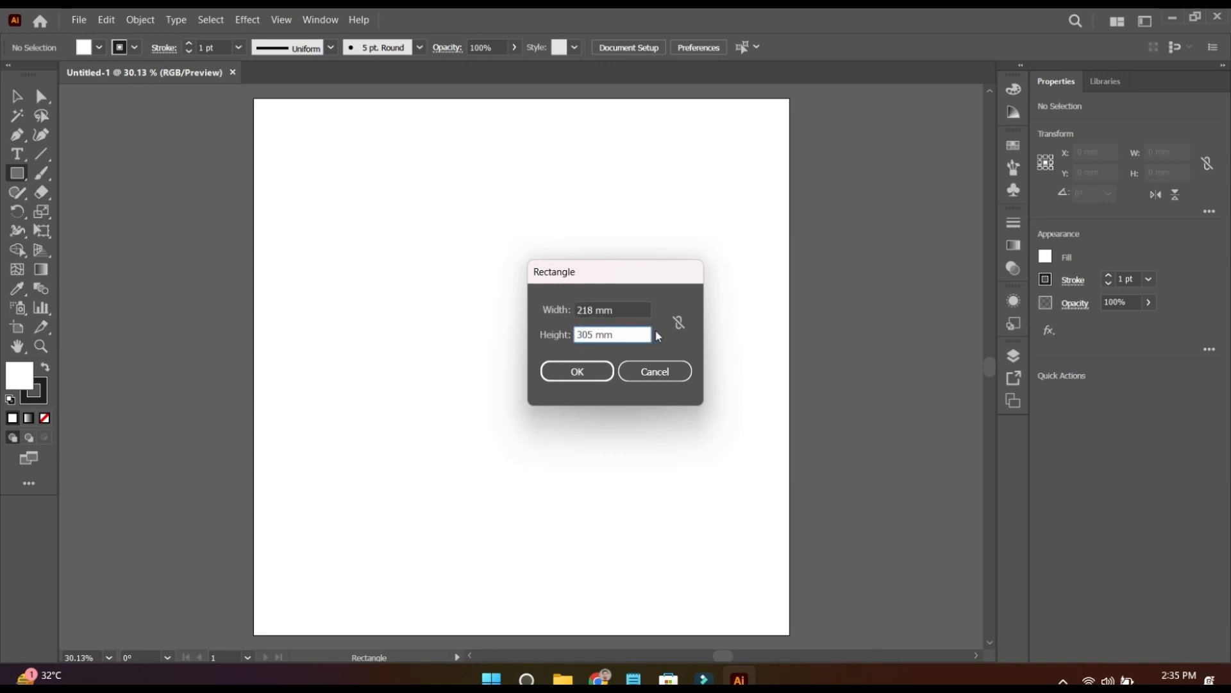
left_click(580, 371)
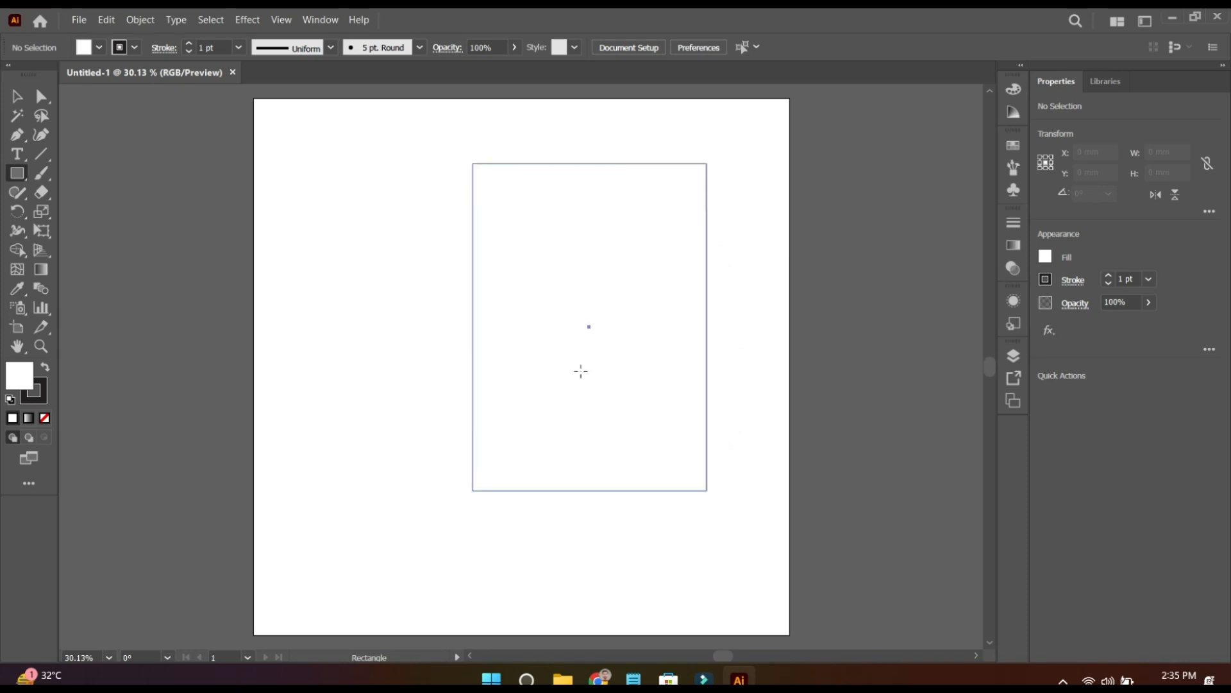
Step: Move the rectangle into the artboard's upper-left corner area and deselect it
key("v")
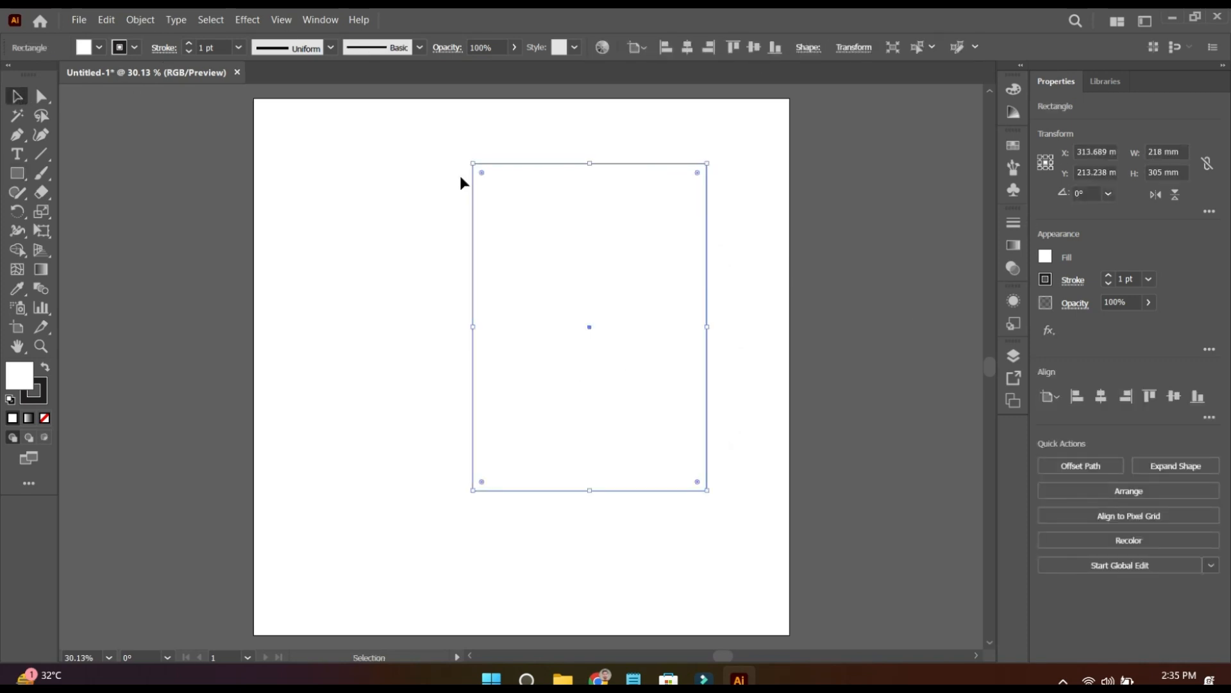
left_click(876, 223)
left_click_drag(648, 263, 447, 211)
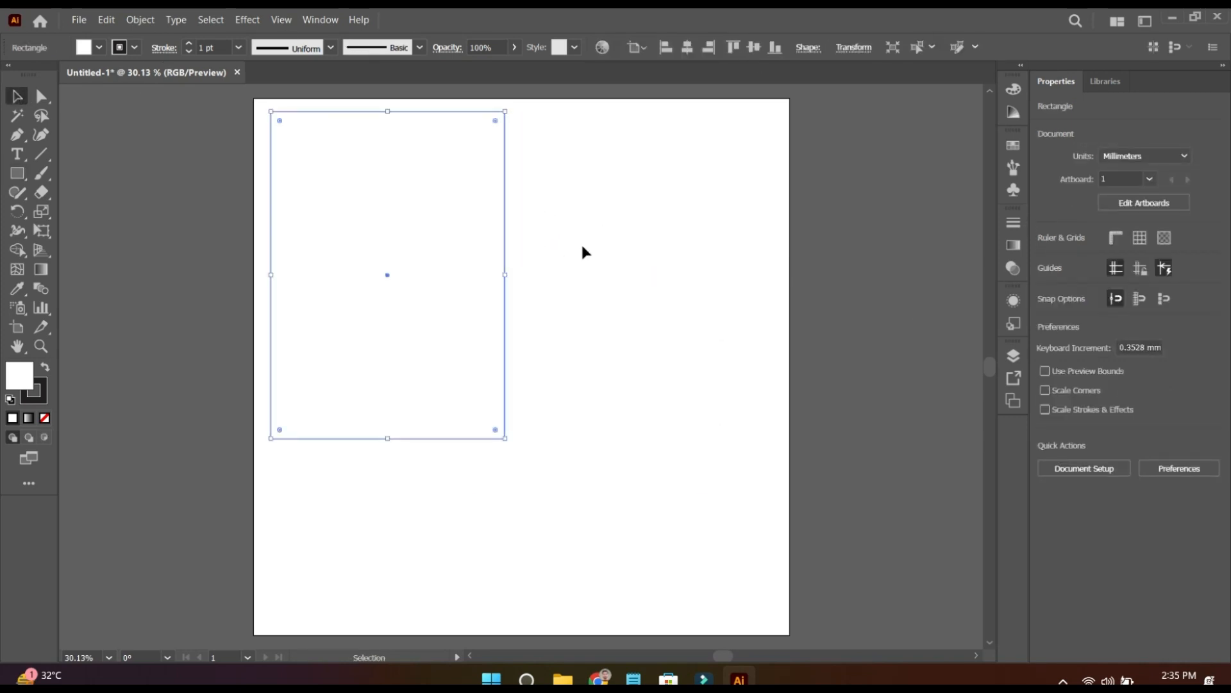
left_click_drag(582, 246, 662, 262)
left_click(661, 261)
Step: Draw a 4 mm diameter circle on the empty canvas to the left of the artboard
left_click(16, 176)
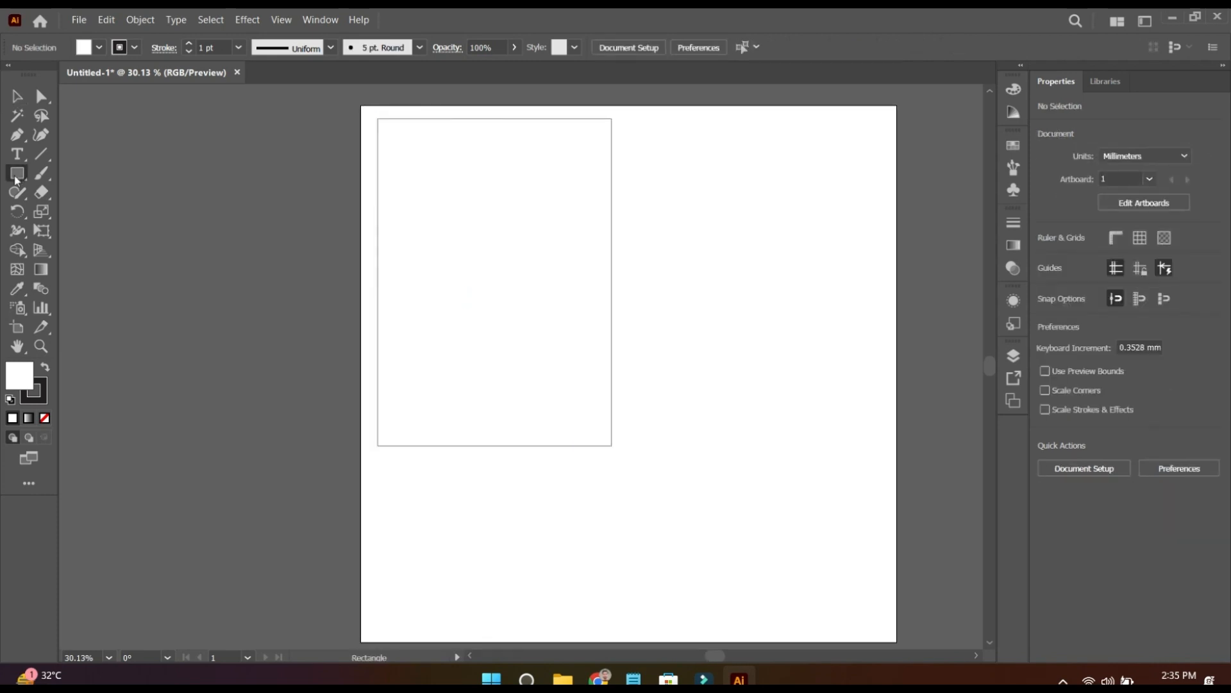
left_click_drag(17, 179, 64, 211)
left_click(277, 235)
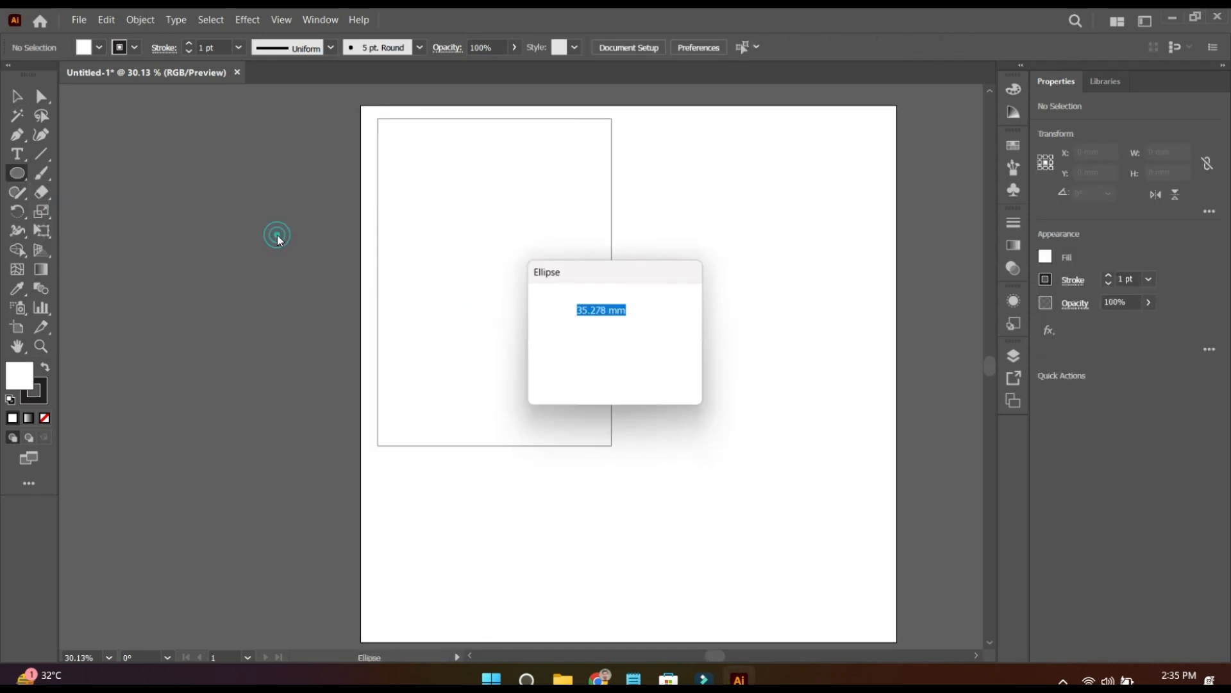
type("4")
key("Tab")
type("4")
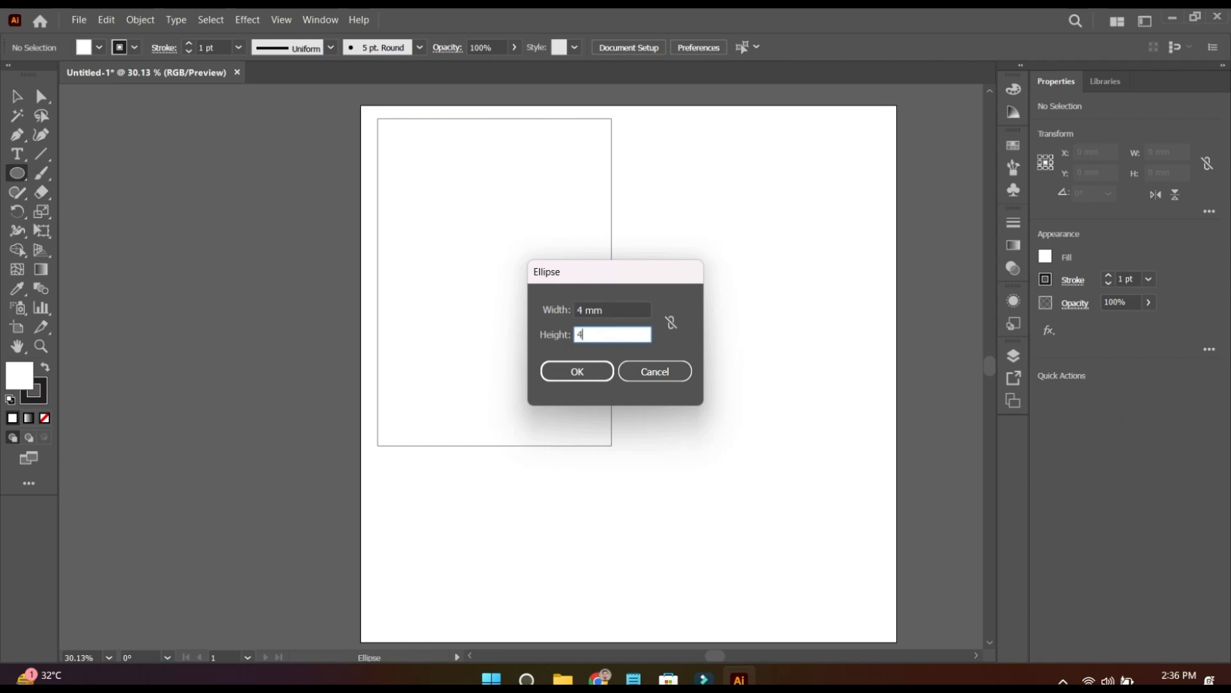
key("Return")
key("v")
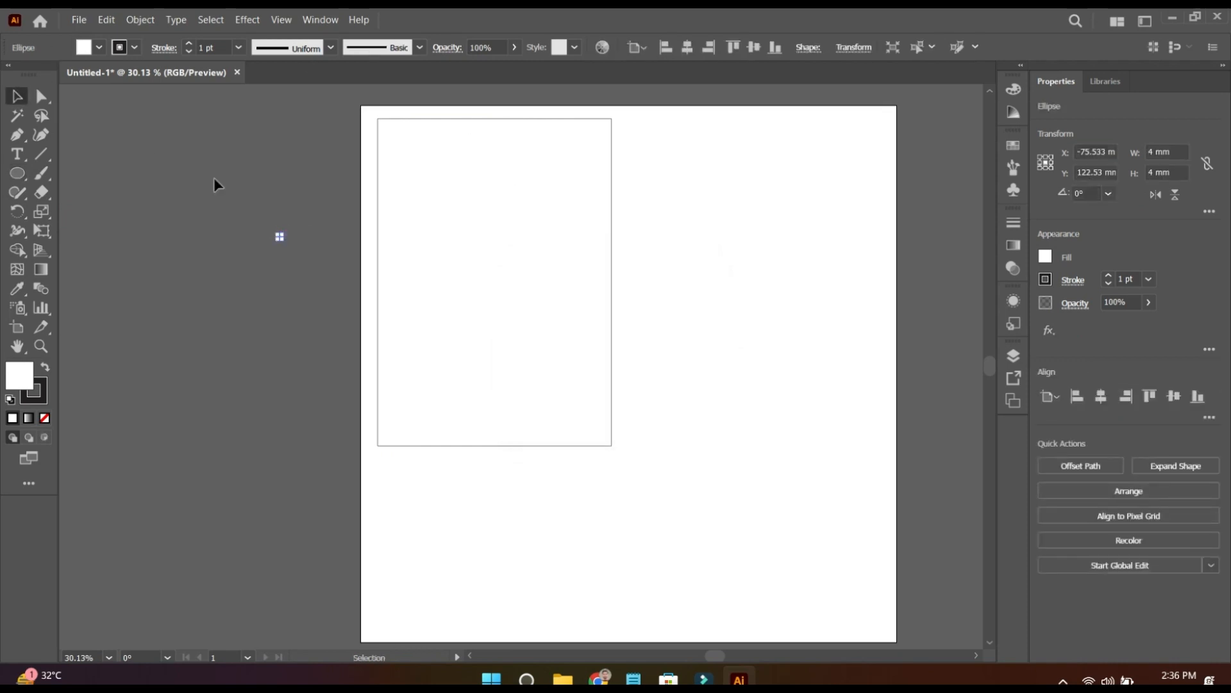
left_click(238, 216)
left_click_drag(231, 200, 292, 250)
Step: Remove the small circle's stroke and fill it with black
left_click(1047, 280)
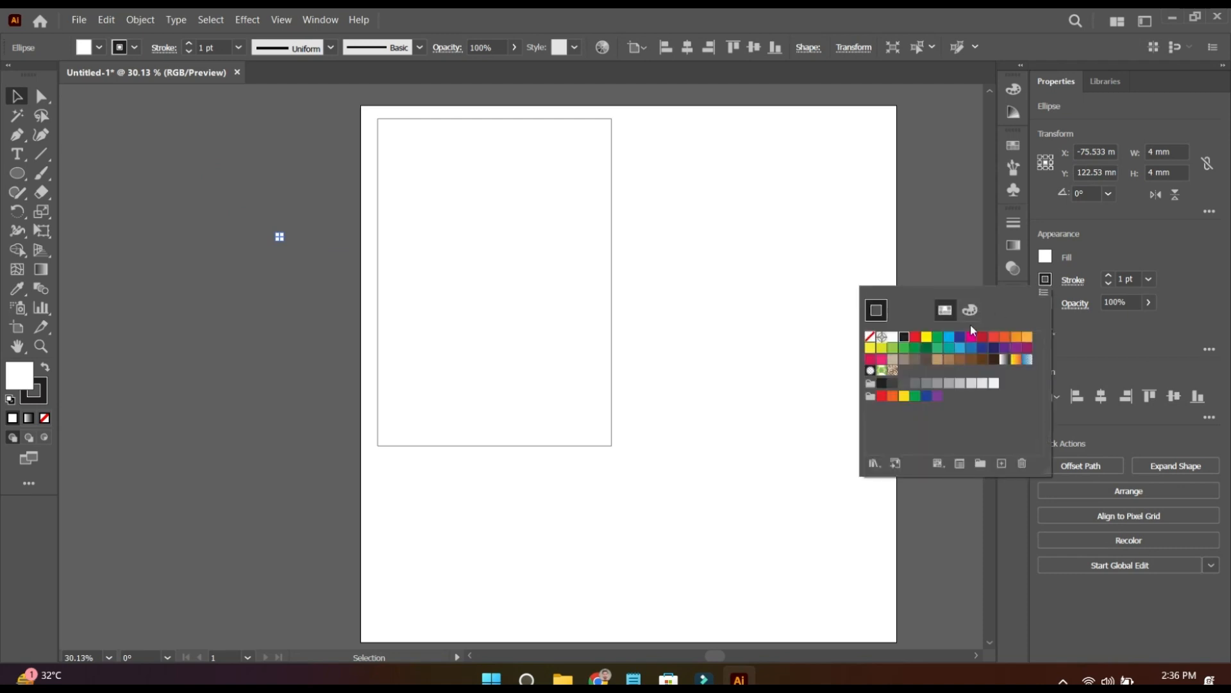
left_click(870, 336)
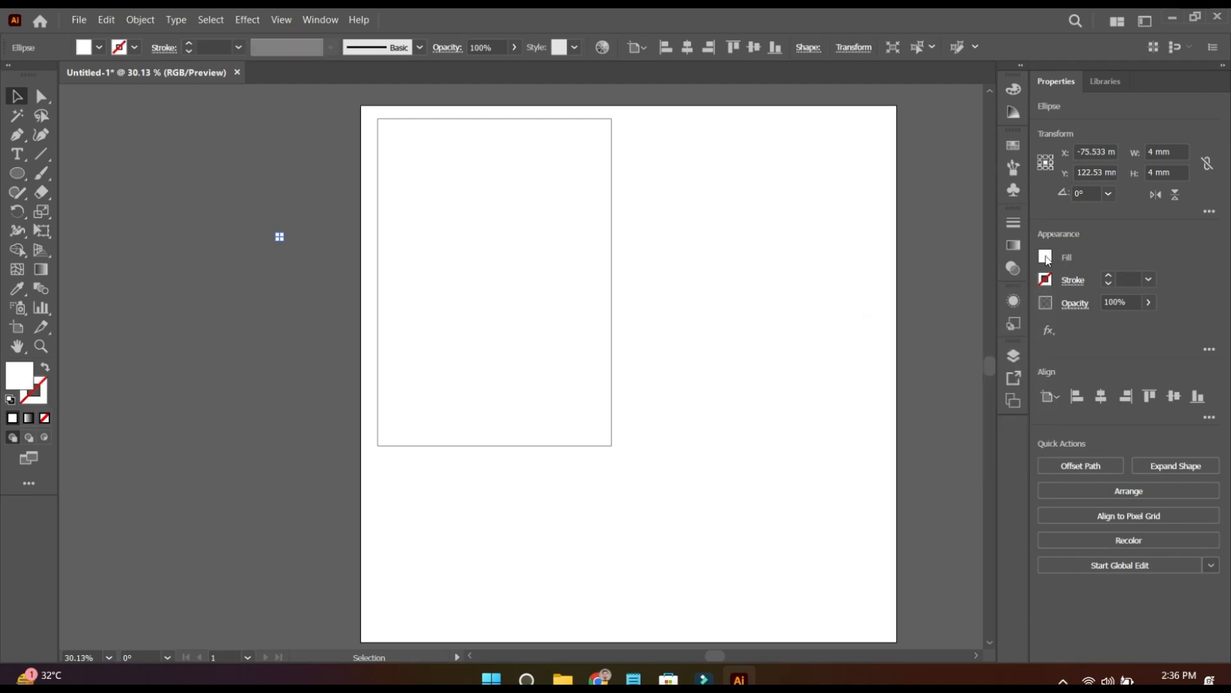
left_click(1045, 257)
left_click(902, 318)
left_click(215, 177)
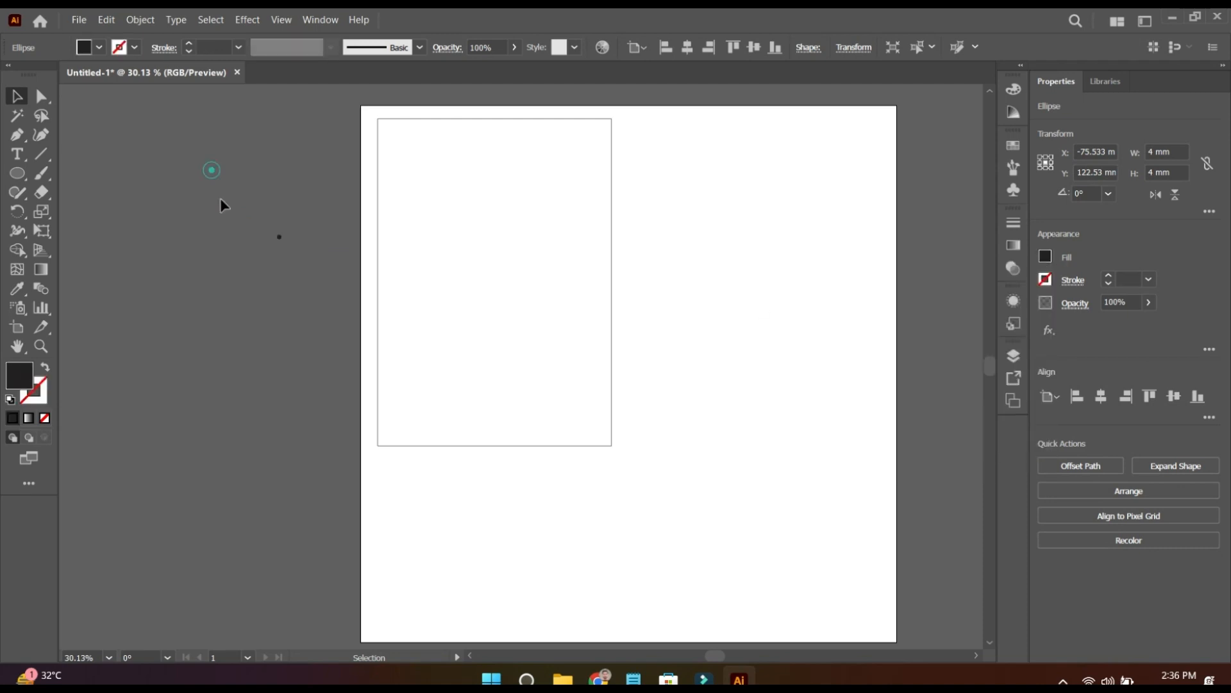
Step: Move the circle nearer the artboard and duplicate it downward into a grouped vertical column of holes about 285 mm long
left_click_drag(241, 222, 334, 177)
key("ctrl+plus")
key("ctrl+plus")
key("ctrl+plus")
key("ctrl+plus")
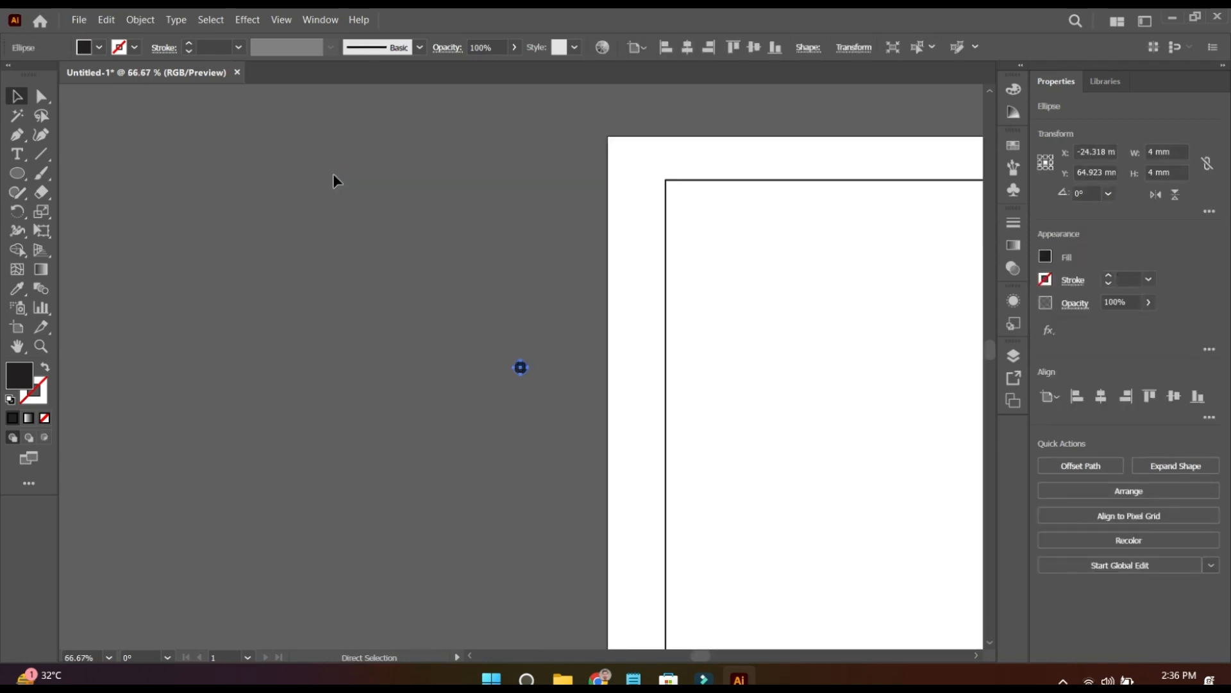
left_click_drag(453, 222, 430, 102)
left_click(506, 233)
left_click(530, 260)
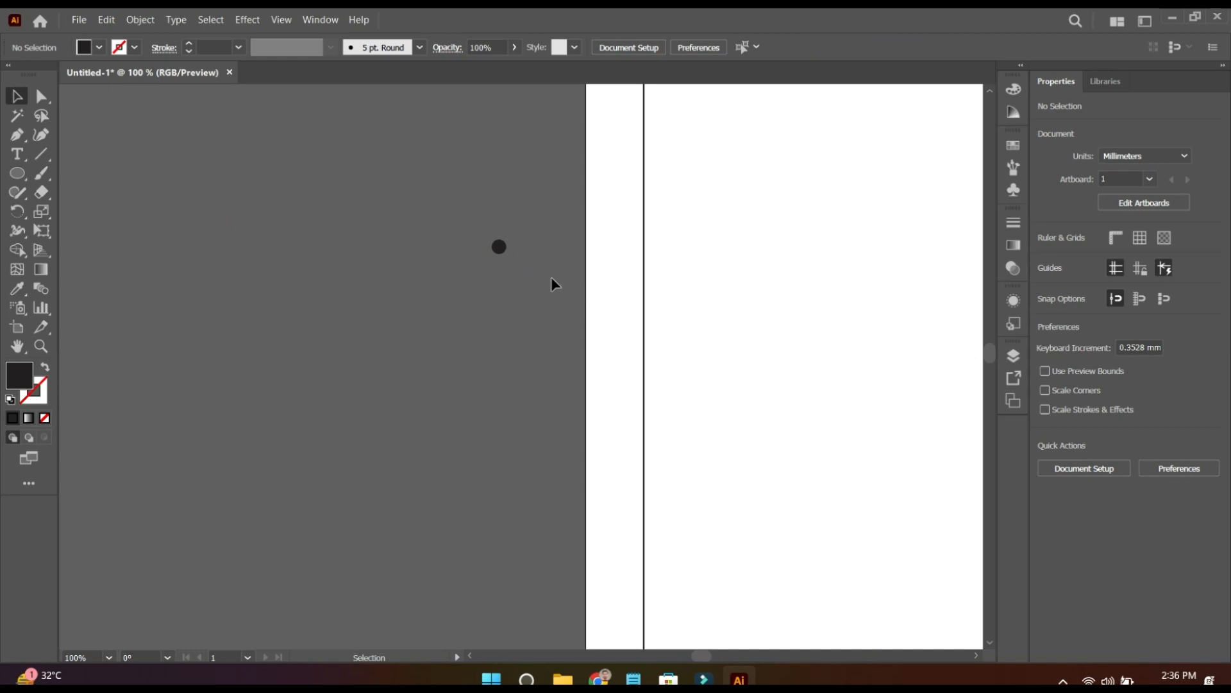
left_click_drag(499, 247, 498, 286)
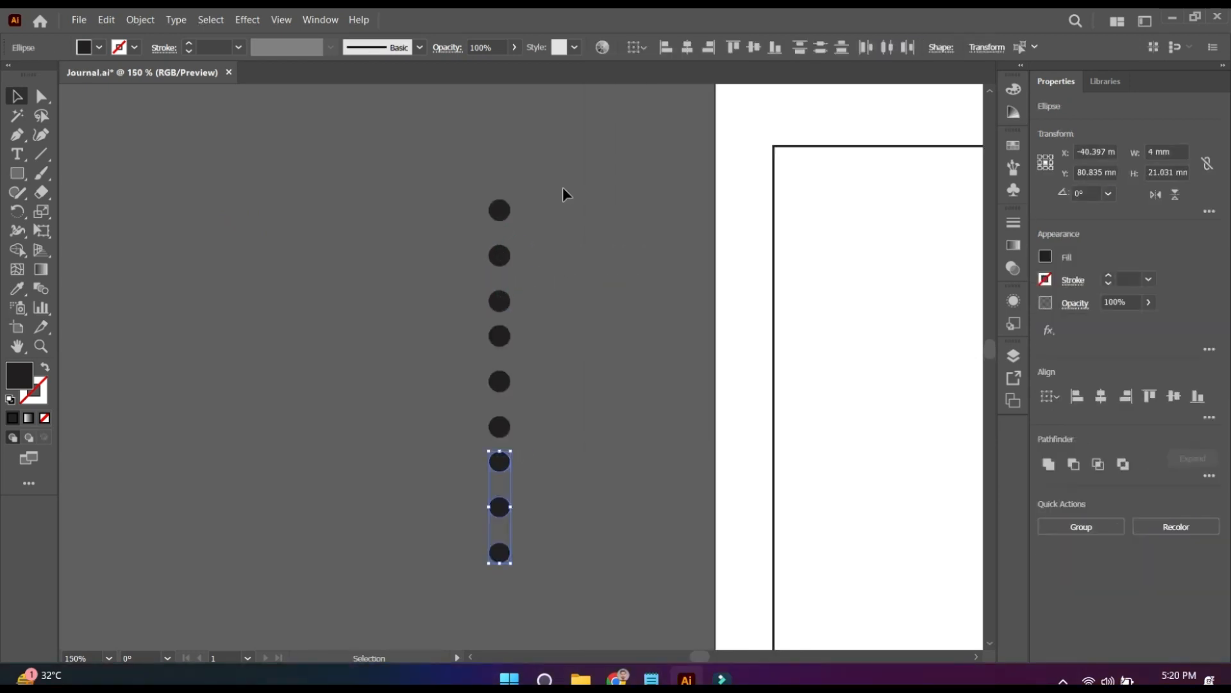
left_click_drag(568, 179, 501, 575)
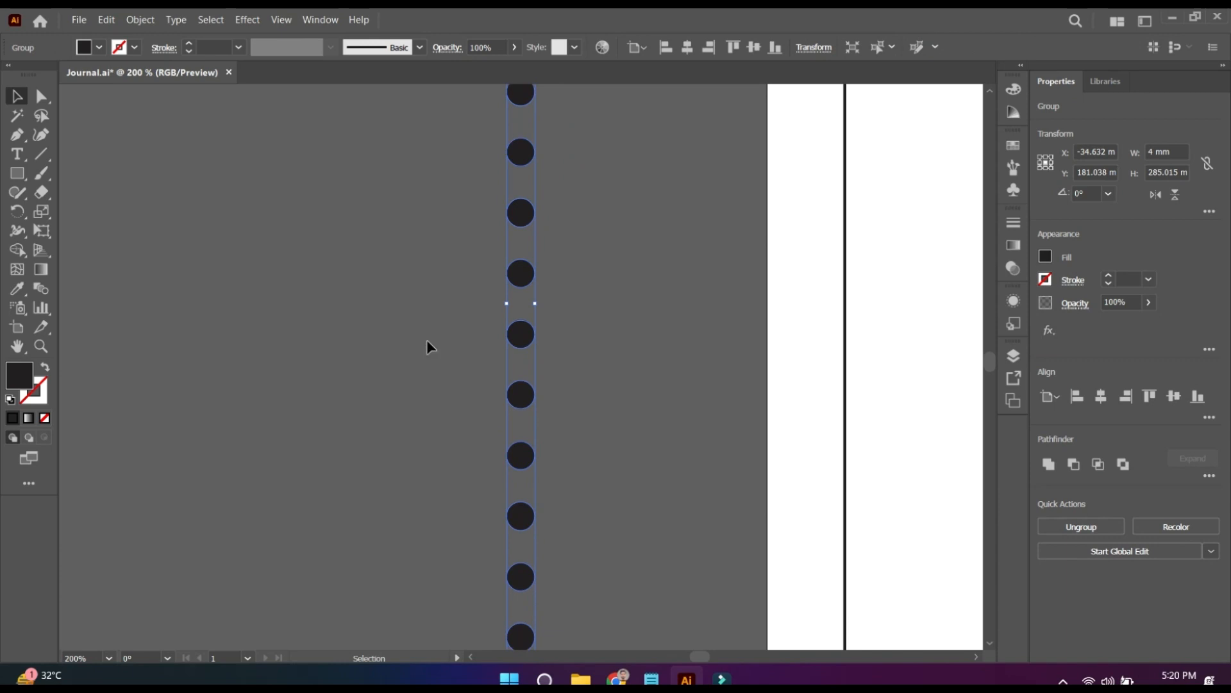
Step: Place the grouped column of holes just inside the rectangle's left edge and select both together
scroll(426, 340, "down", 2)
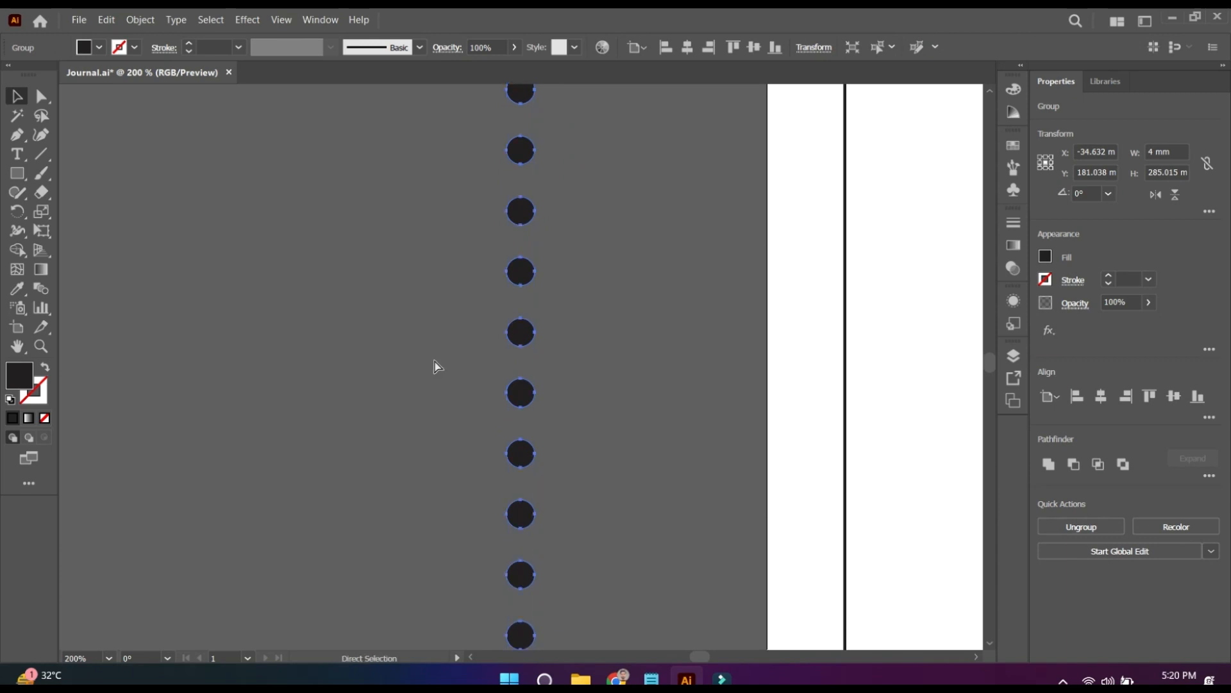
key("ctrl+minus")
key("ctrl+minus")
key("ctrl+minus")
key("ctrl+minus")
key("ctrl+minus")
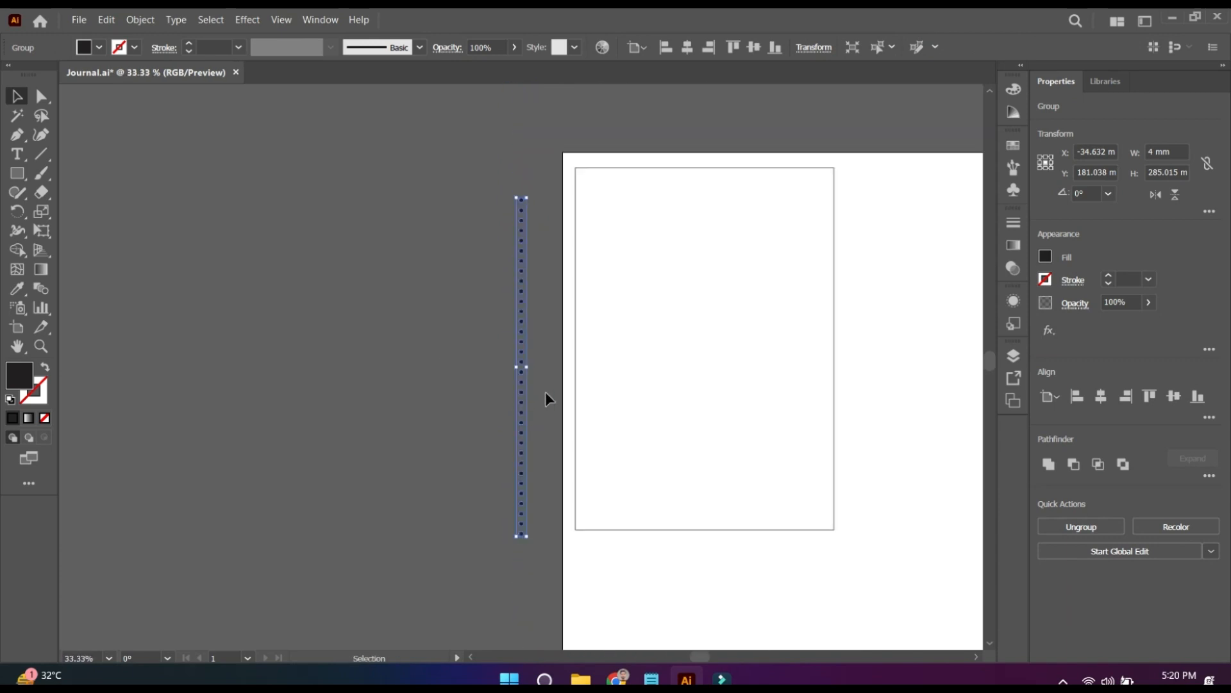
left_click(441, 411)
left_click_drag(523, 372, 587, 357)
left_click(473, 329)
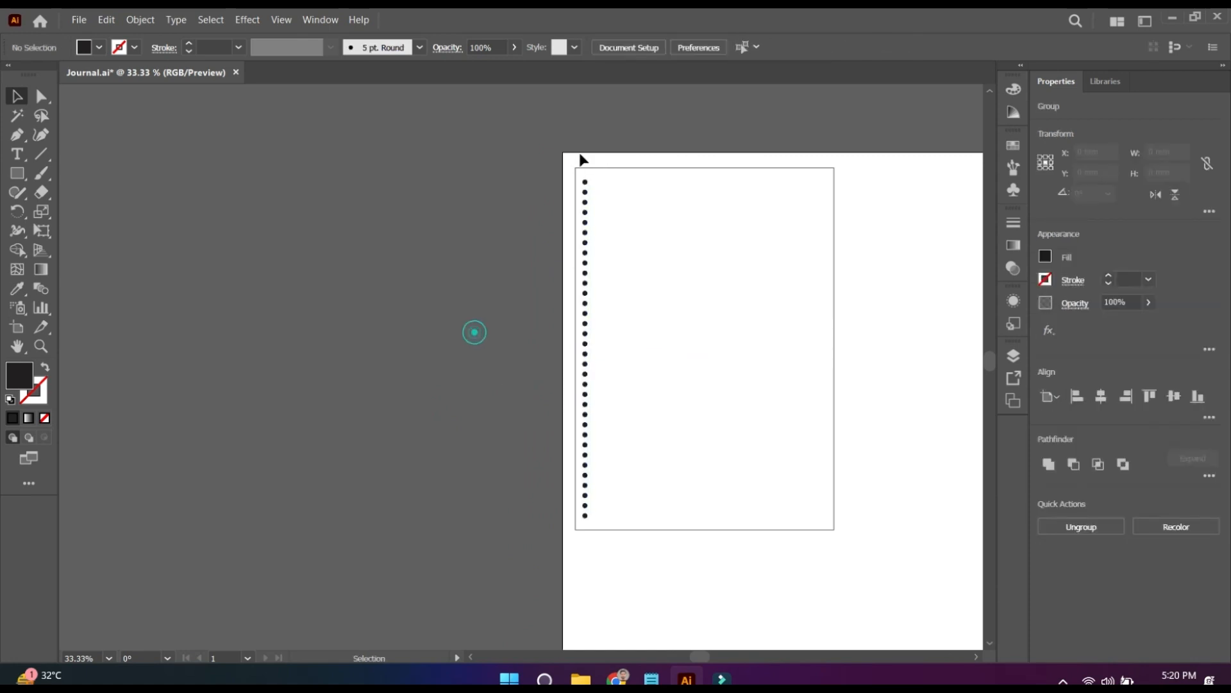
left_click_drag(545, 148, 693, 561)
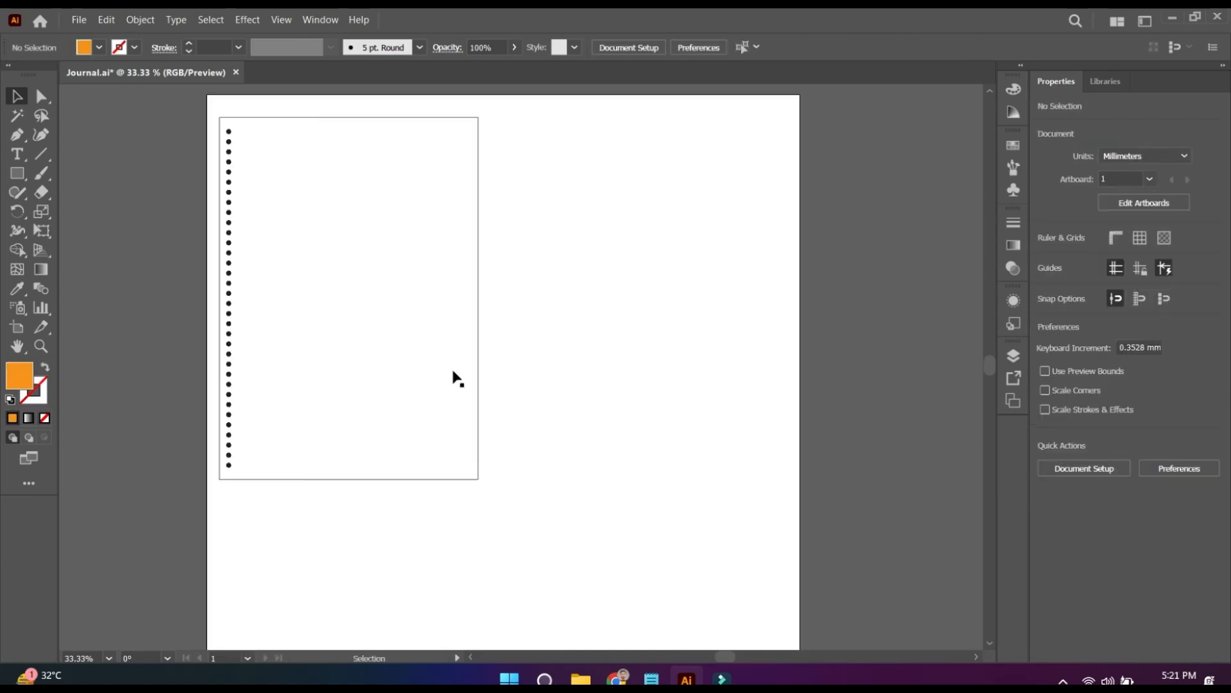
Step: Duplicate the rectangle to the right, resize the copy to 156.5 mm by 218 mm, and align it beside the original's upper edge
left_click_drag(346, 334, 626, 329)
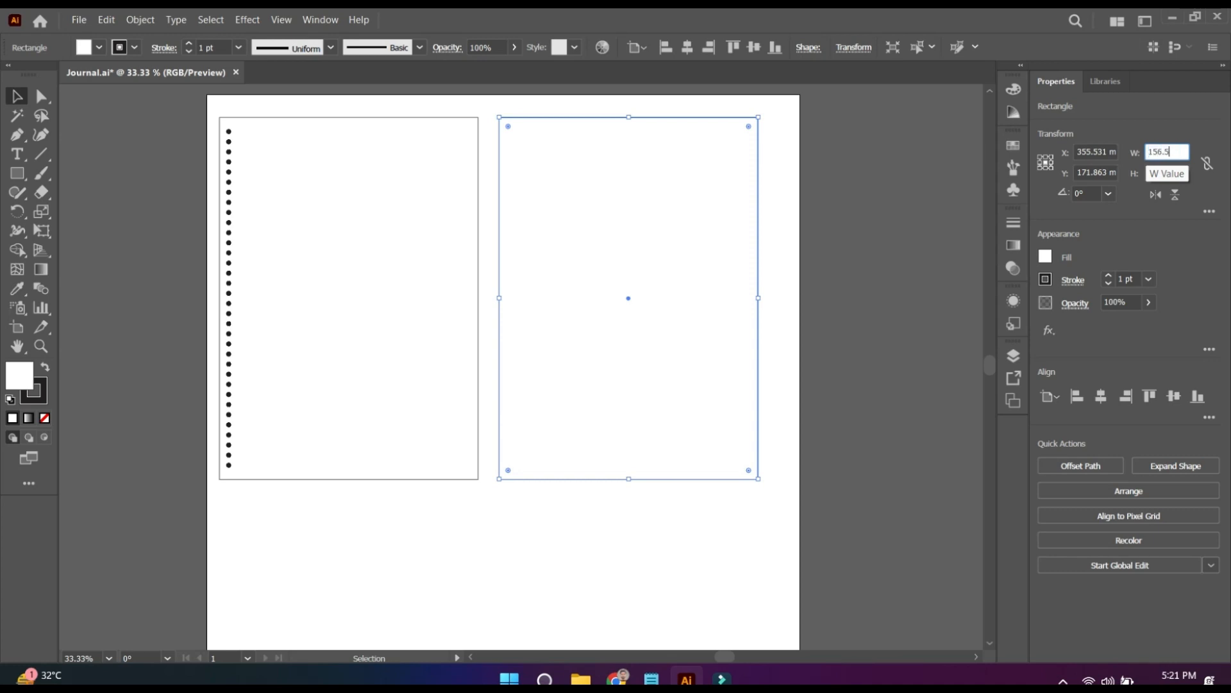
key("Tab")
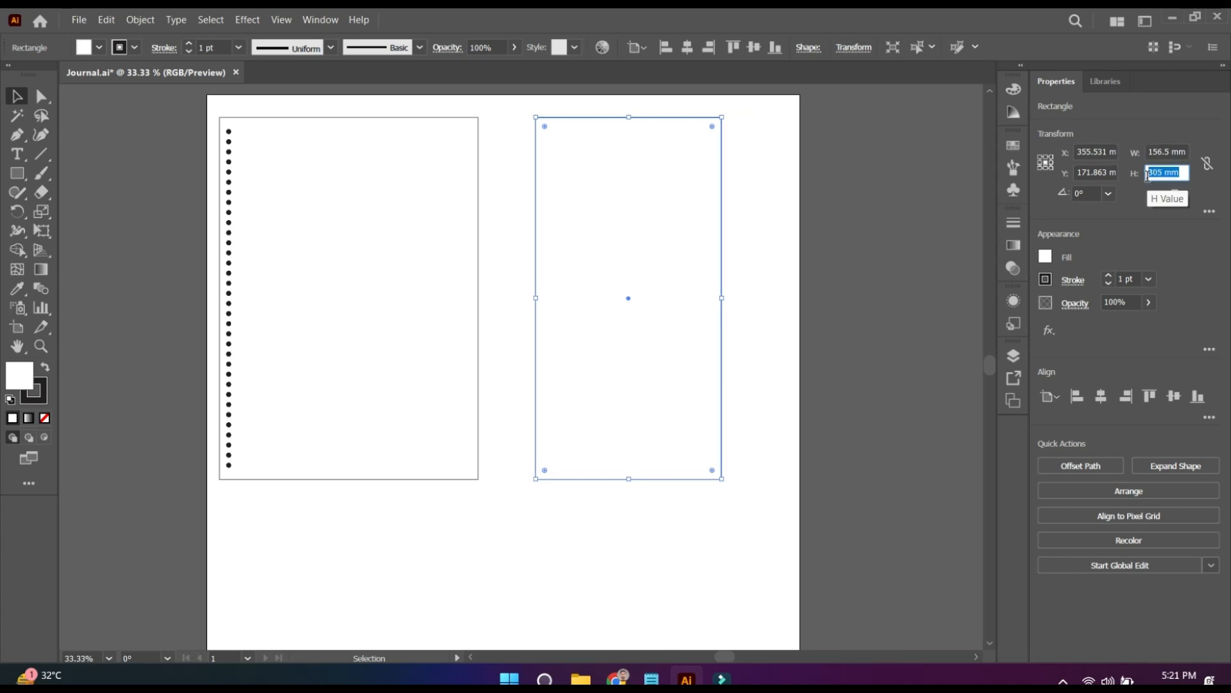
type("218")
key("Return")
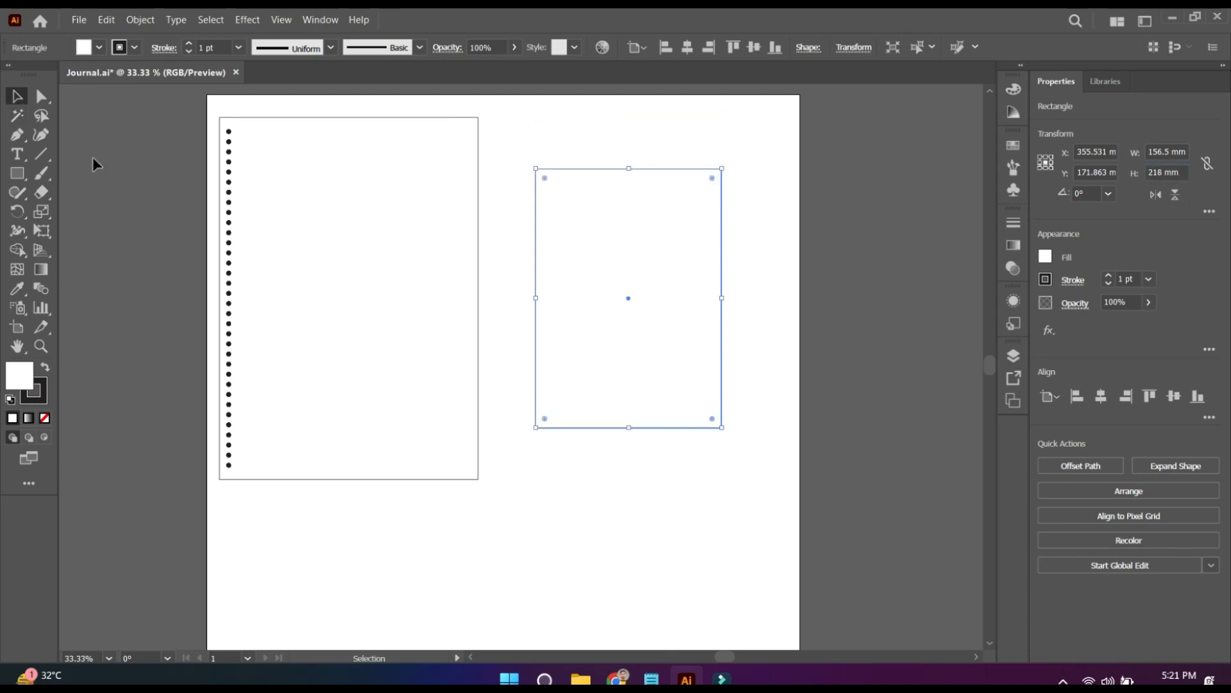
left_click_drag(643, 331, 602, 279)
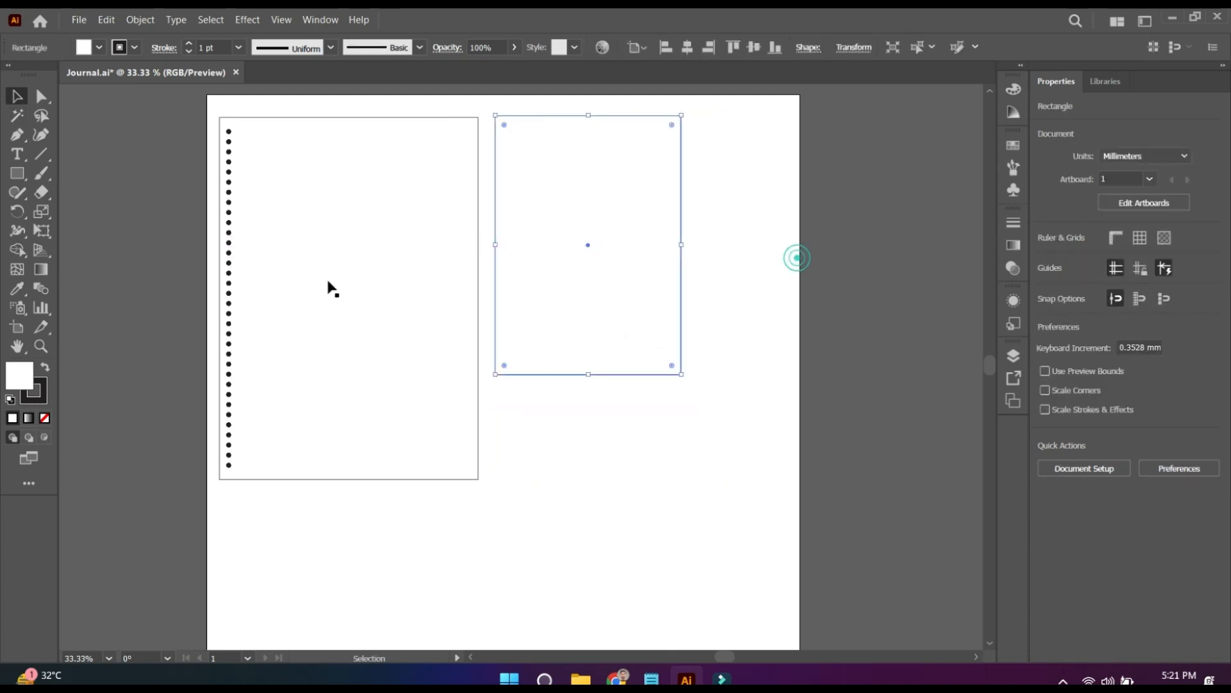
Step: Copy the hole column onto the smaller rectangle's left edge and delete the circles extending below it
left_click(332, 289)
left_click_drag(229, 261, 744, 277)
left_click_drag(776, 513, 698, 373)
key("Delete")
left_click_drag(729, 90, 509, 343)
left_click(797, 437)
left_click(755, 366)
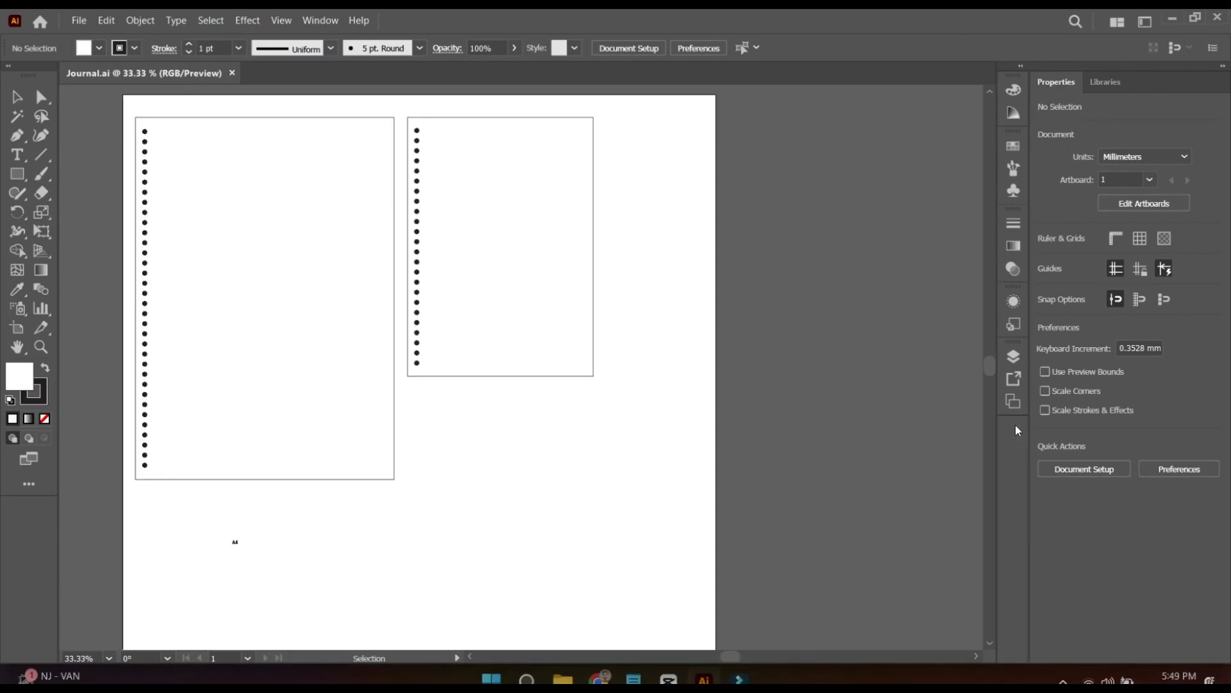
Step: Add a second artboard to the document
left_click(1012, 402)
left_click(947, 498)
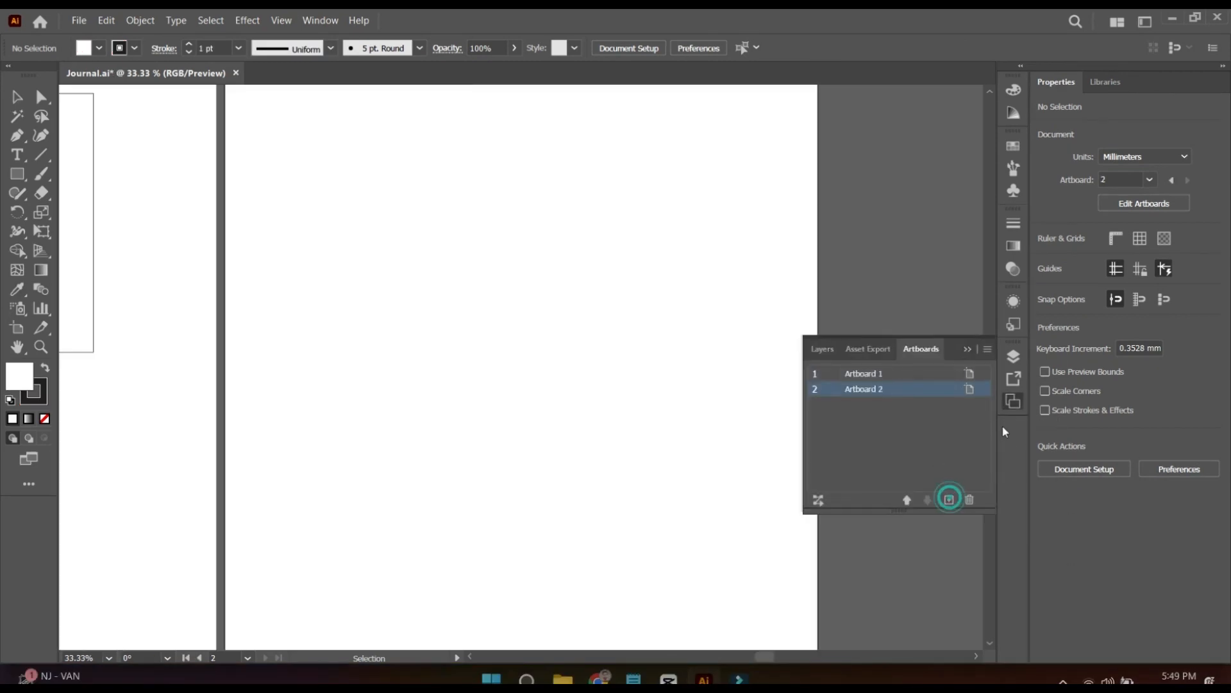
left_click(733, 420)
Step: Copy the large rectangle with its hole column onto the second artboard, near its upper-left corner
left_click_drag(171, 212, 478, 240)
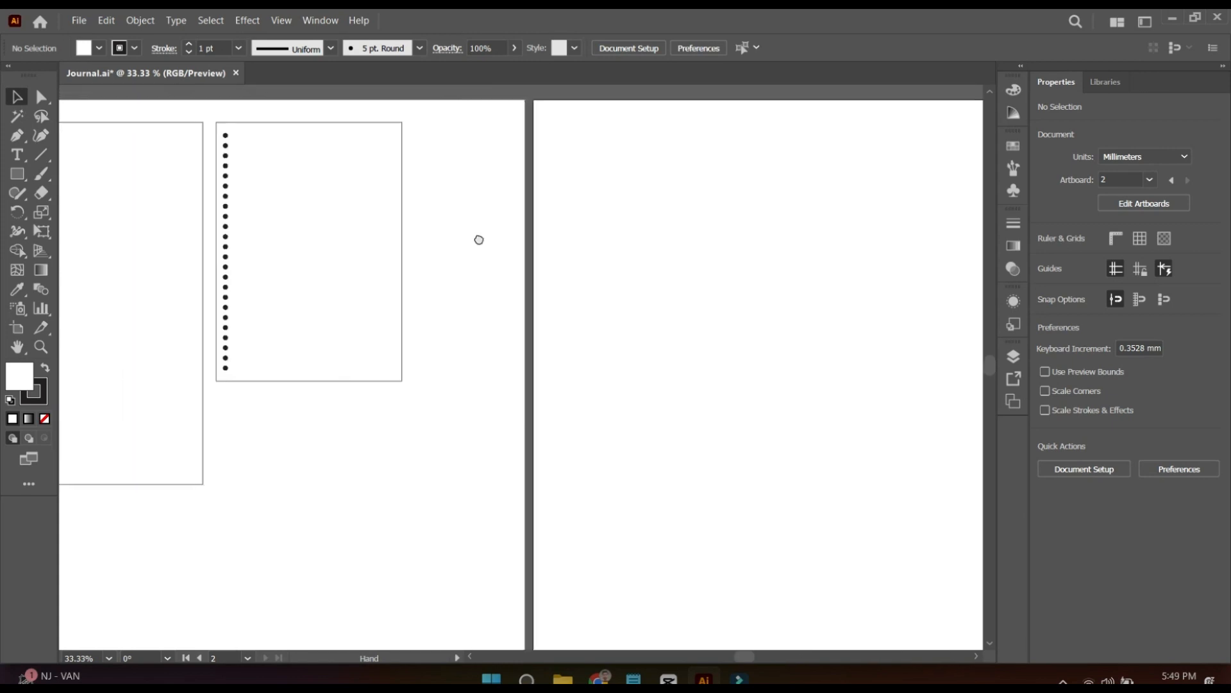
left_click_drag(125, 276, 742, 269)
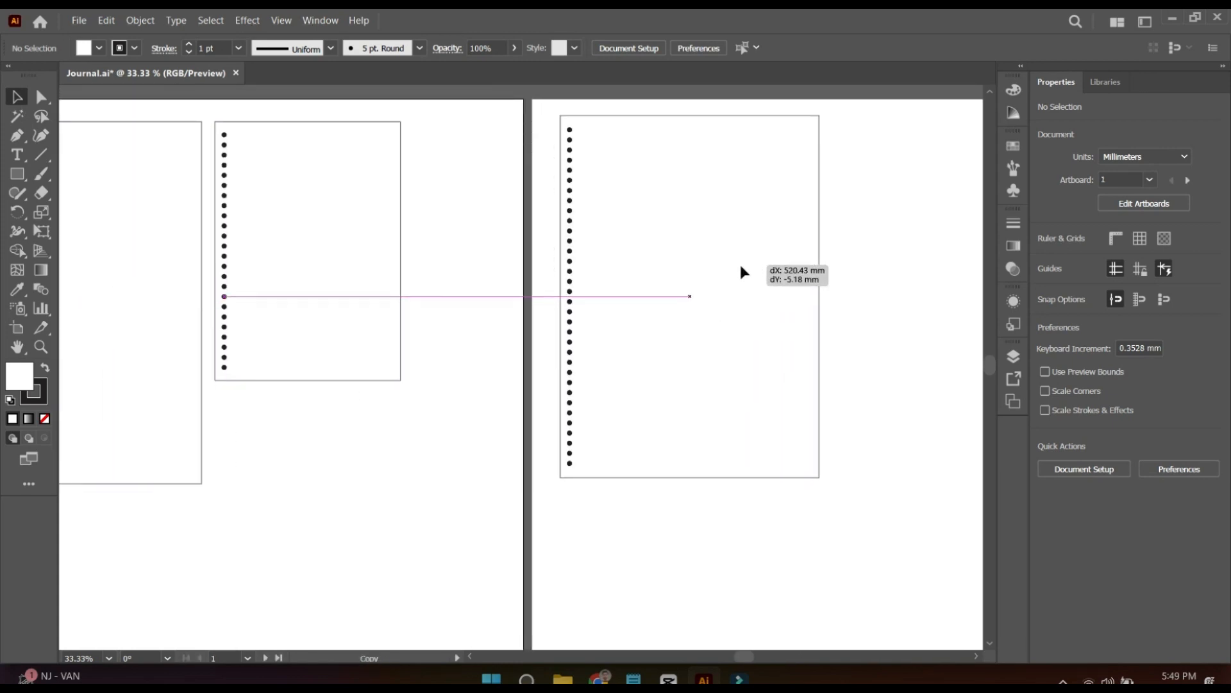
left_click_drag(322, 403, 164, 385)
left_click(761, 336)
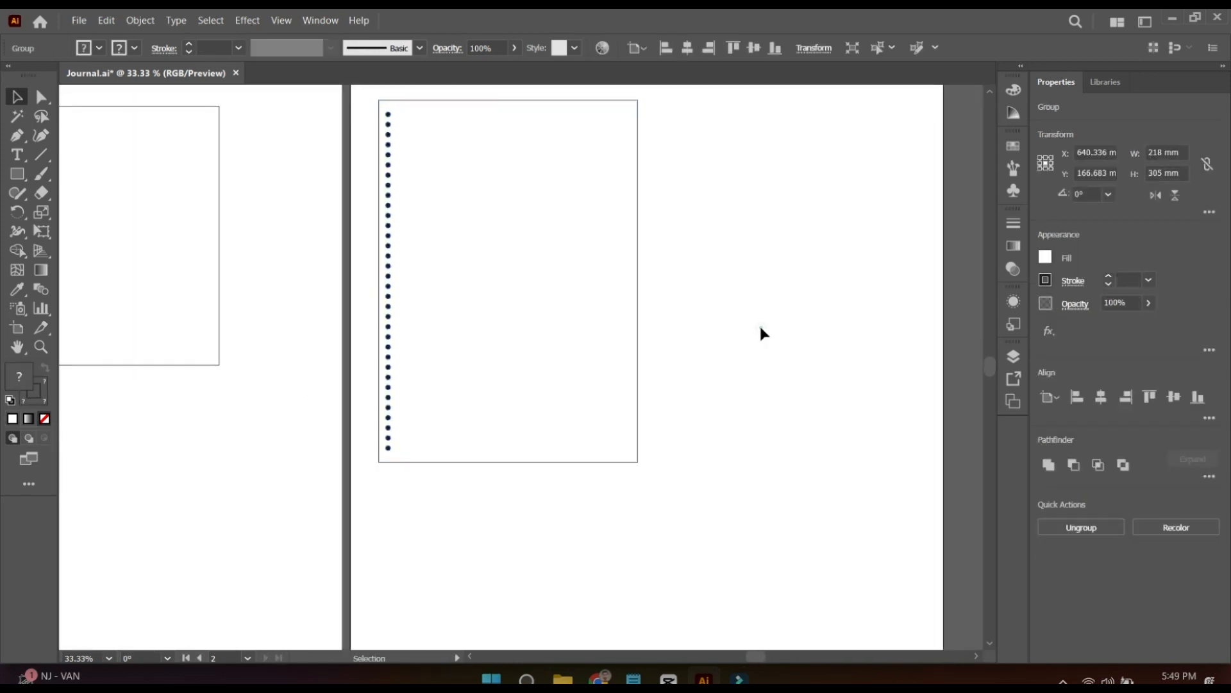
left_click_drag(761, 335, 660, 352)
Step: Ungroup the large rectangle and its hole column, and place a copy of the rectangle alone to its right
left_click(307, 274)
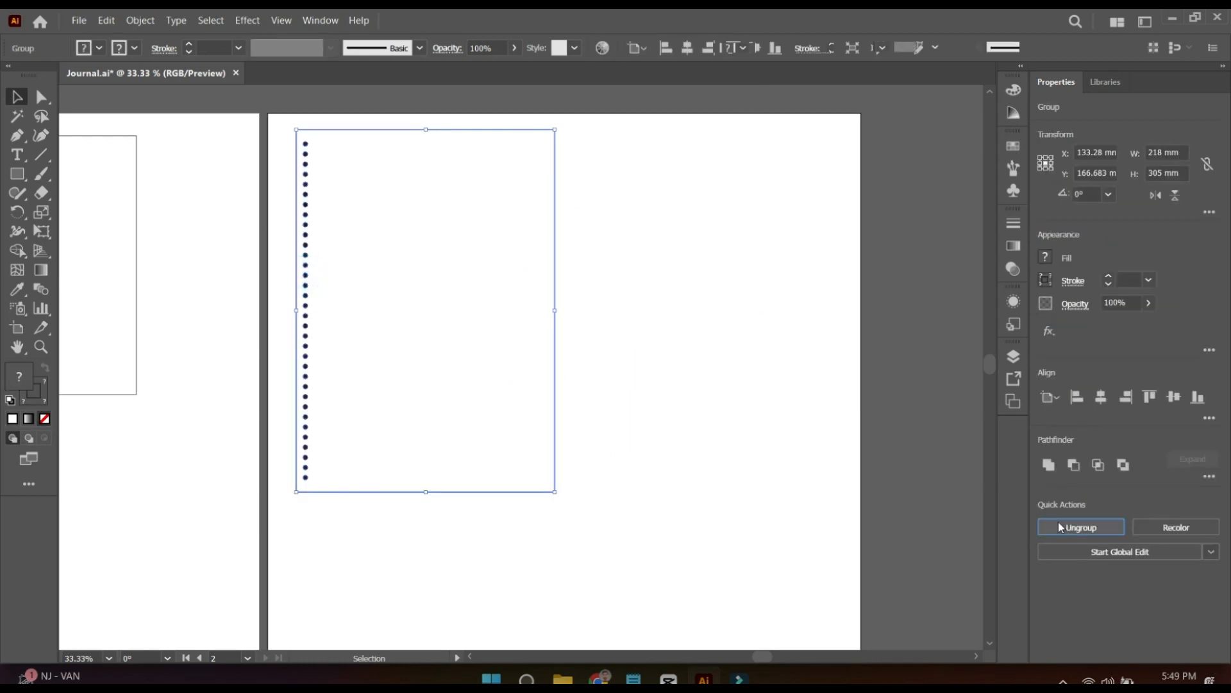
left_click(825, 462)
left_click(554, 286)
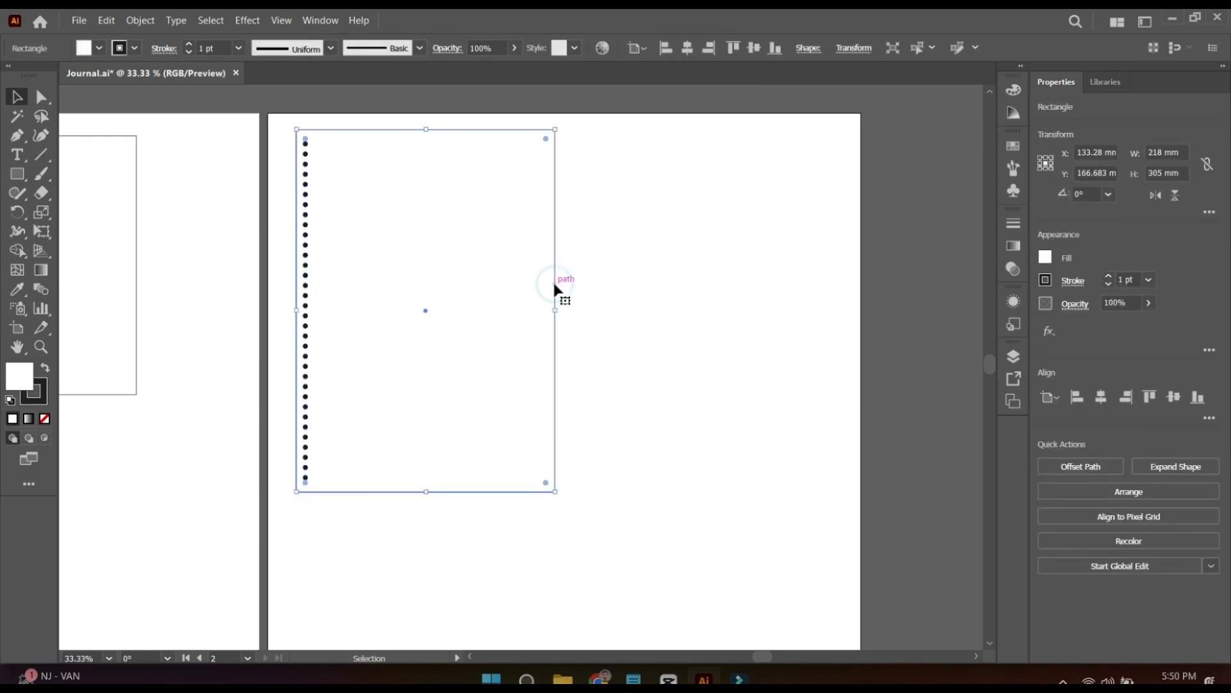
left_click_drag(594, 332, 541, 338)
left_click_drag(404, 305, 684, 305)
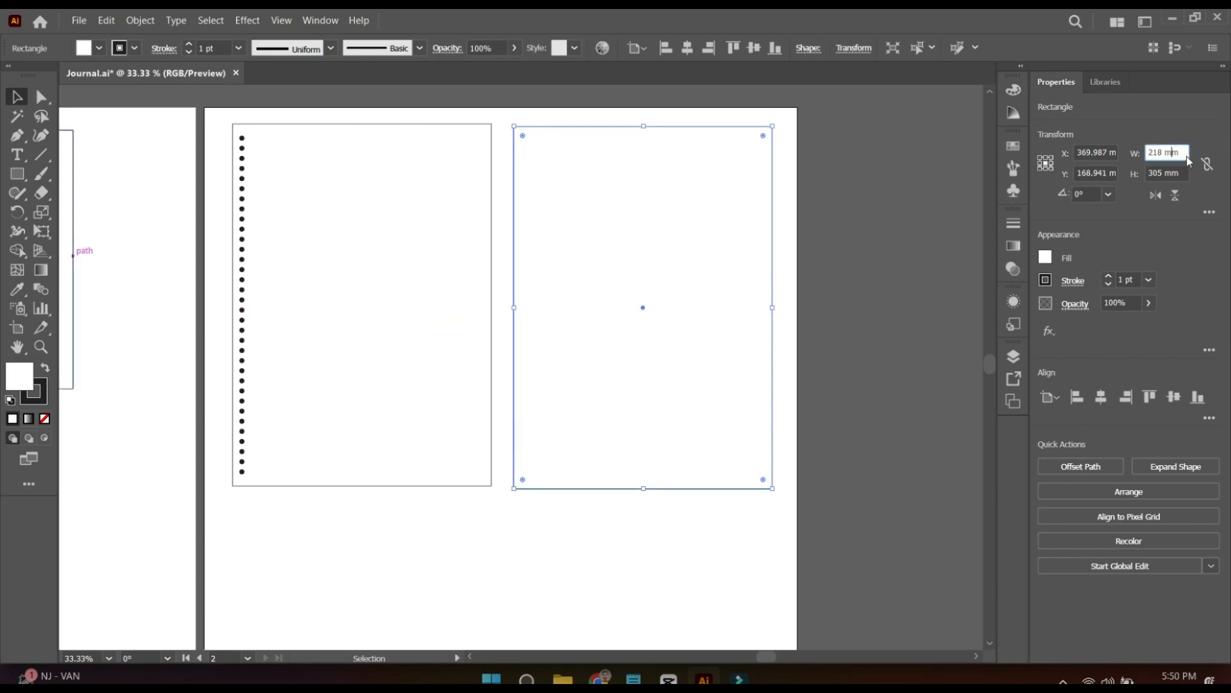
Step: Reduce the copied rectangle by 30 mm in each direction, to 188 mm wide and 275 mm high
left_click_drag(1187, 156, 1141, 152)
type("218-30")
key("Return")
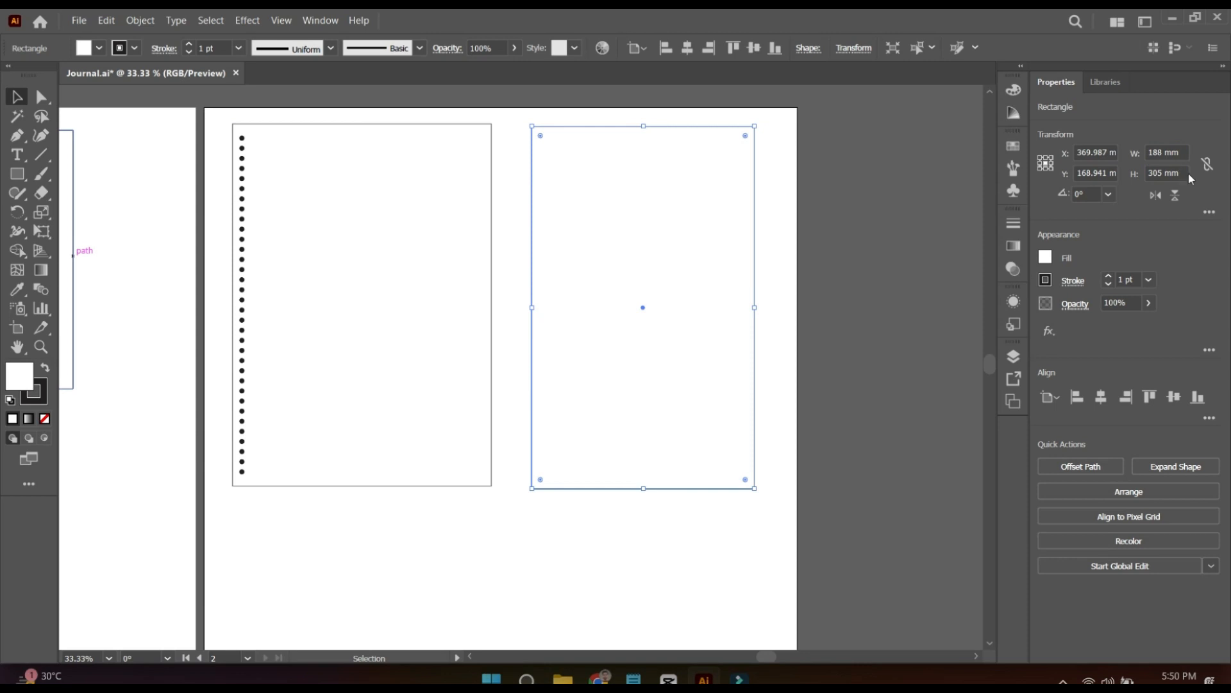
left_click_drag(1190, 179, 1135, 177)
type("305-30")
key("Return")
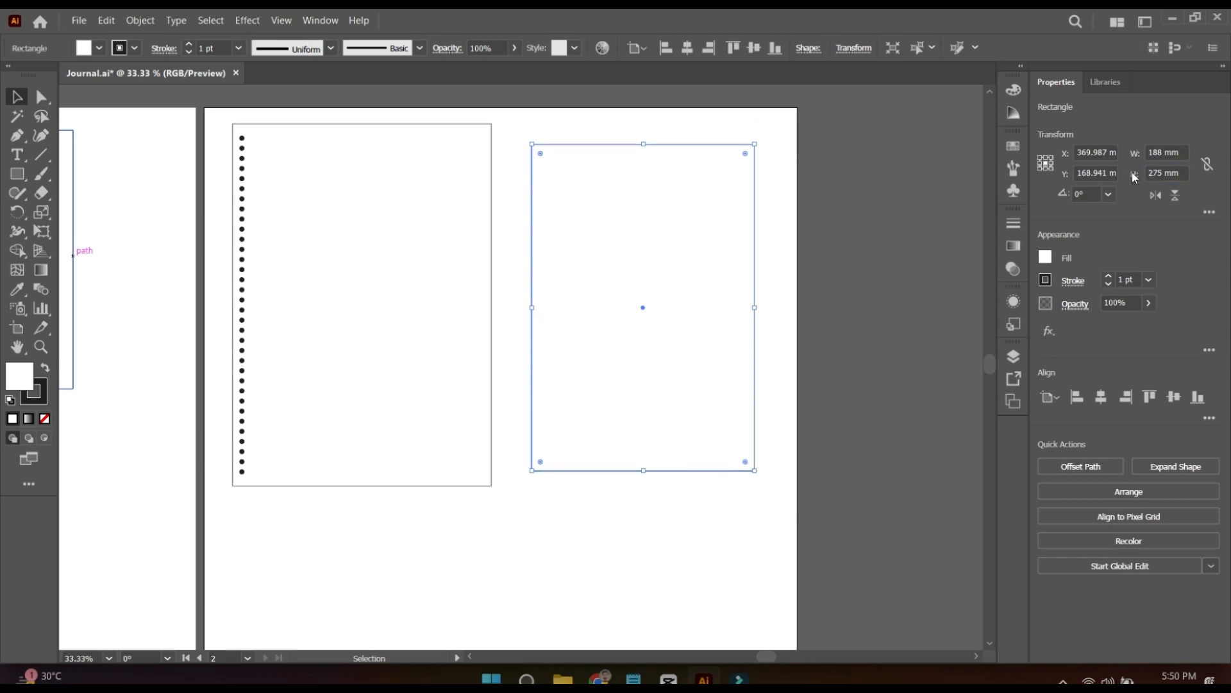
Step: Move the 188 by 275 mm rectangle inside the large rectangle and centre the two on each other
left_click(808, 302)
left_click_drag(710, 341, 430, 340)
left_click(611, 306)
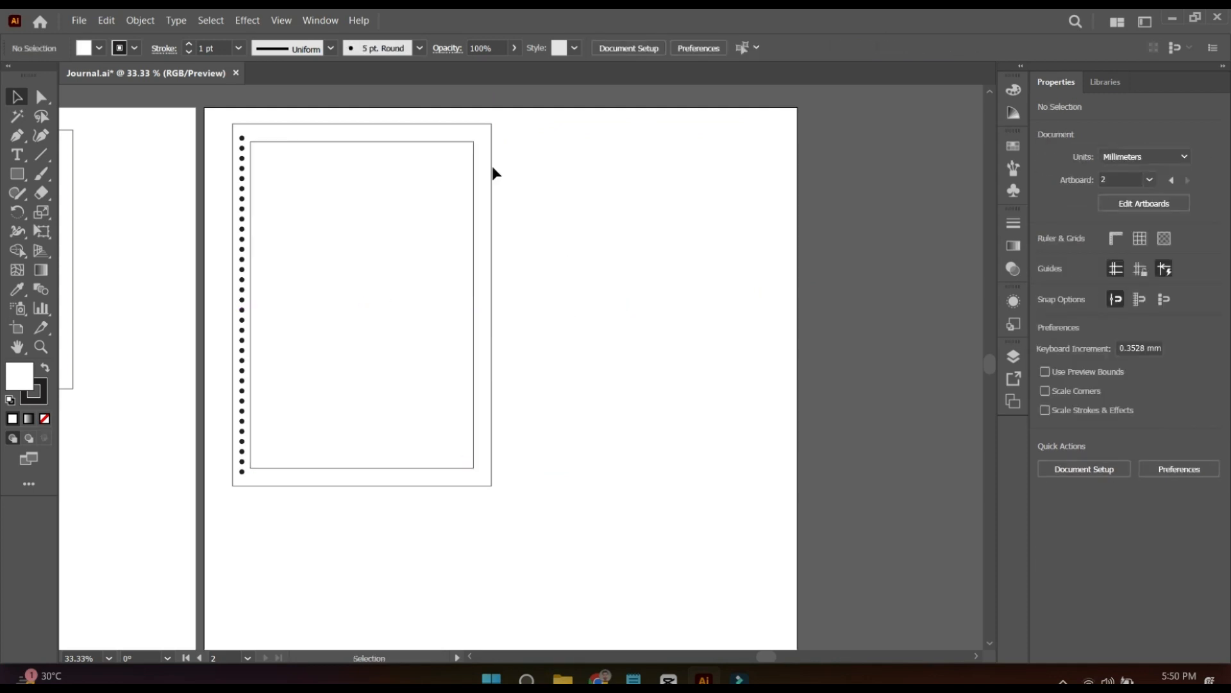
left_click_drag(502, 109, 435, 176)
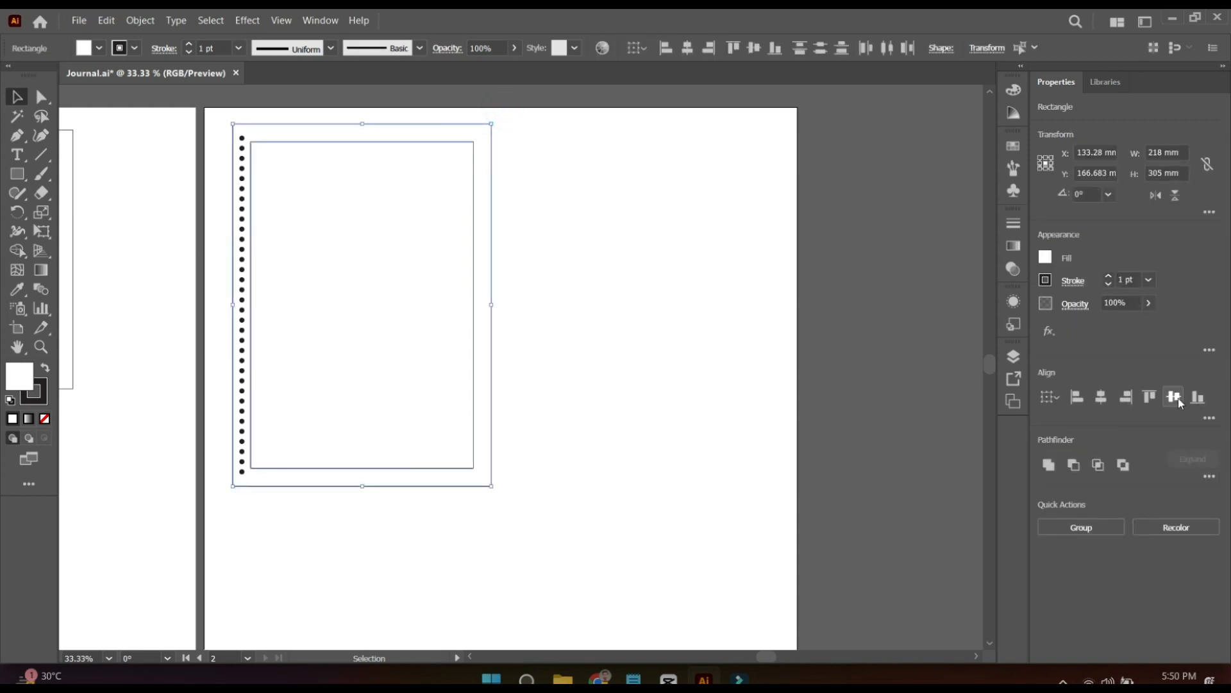
left_click(664, 317)
Step: Move the inner rectangle out to the right and delete the large rectangle with its hole column
left_click_drag(401, 335, 685, 321)
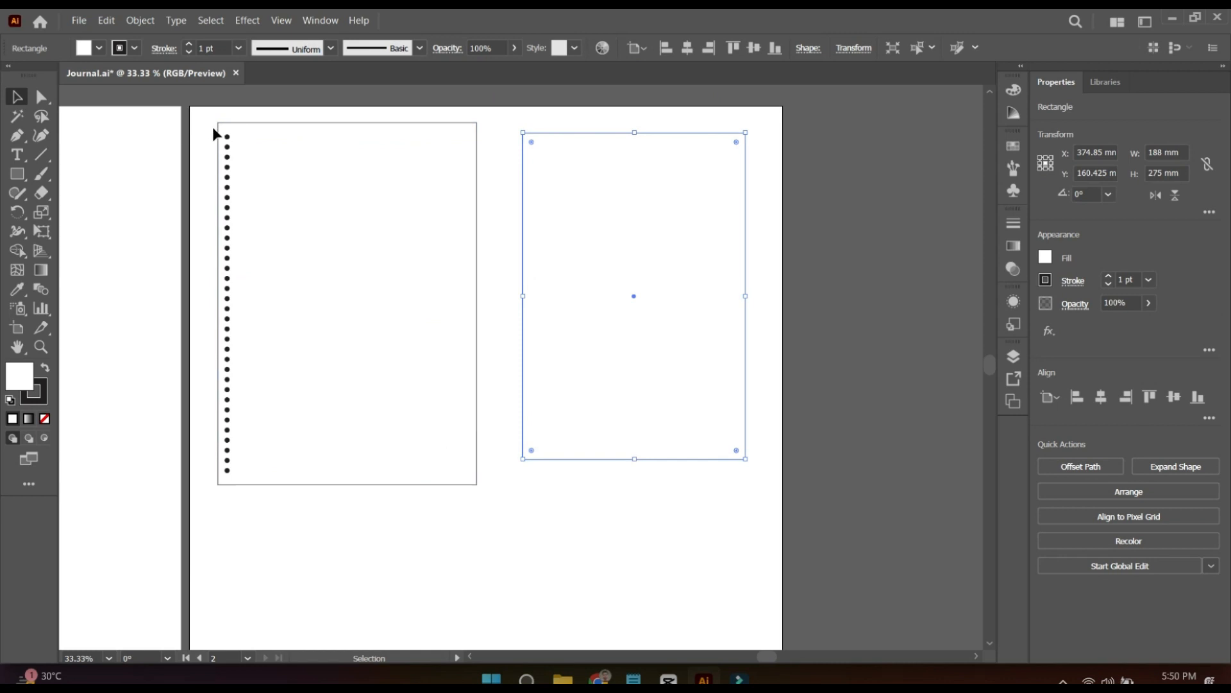
left_click_drag(214, 129, 484, 491)
key("Delete")
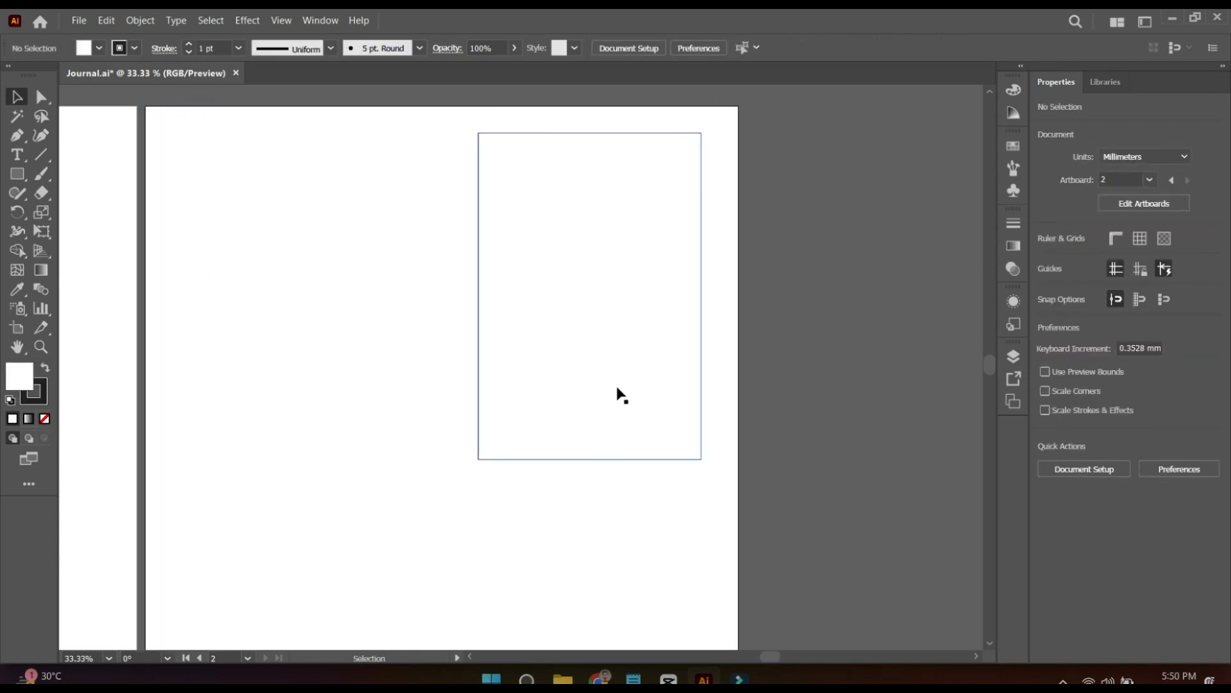
Step: Move the remaining rectangle to the artboard's upper-left area and place a copy beside it, reduced by 20 mm in width and height
left_click_drag(616, 393, 553, 378)
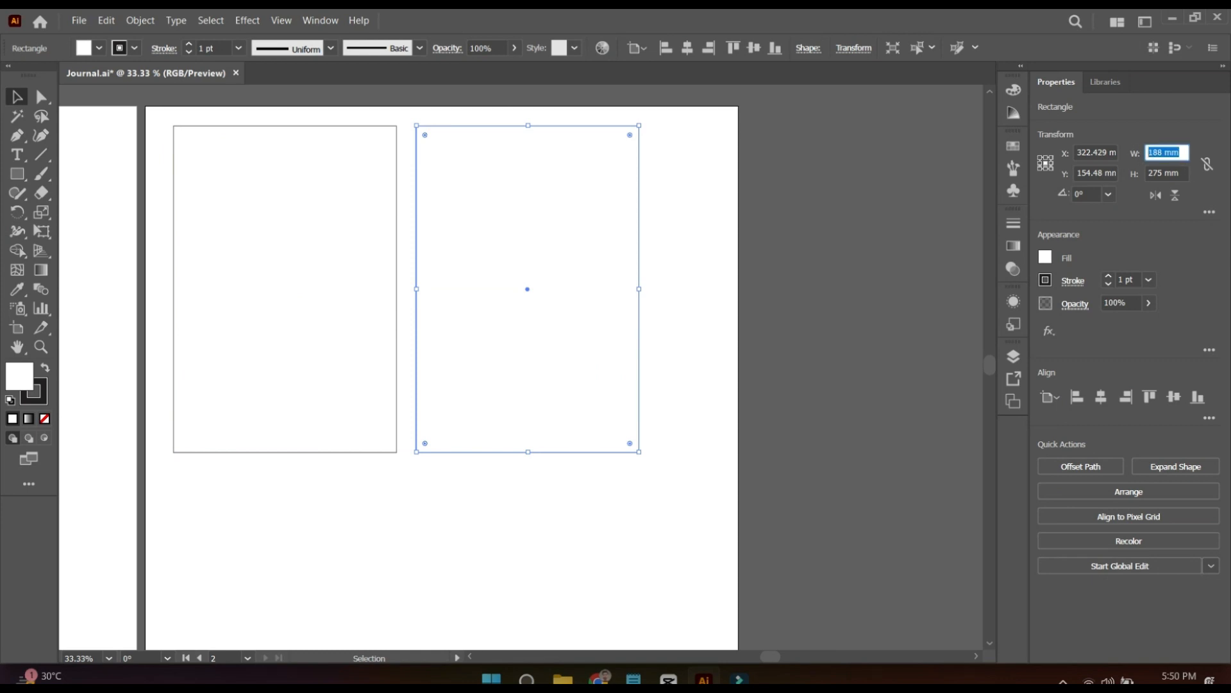
type("188-20")
key("Return")
left_click_drag(1181, 174, 1131, 175)
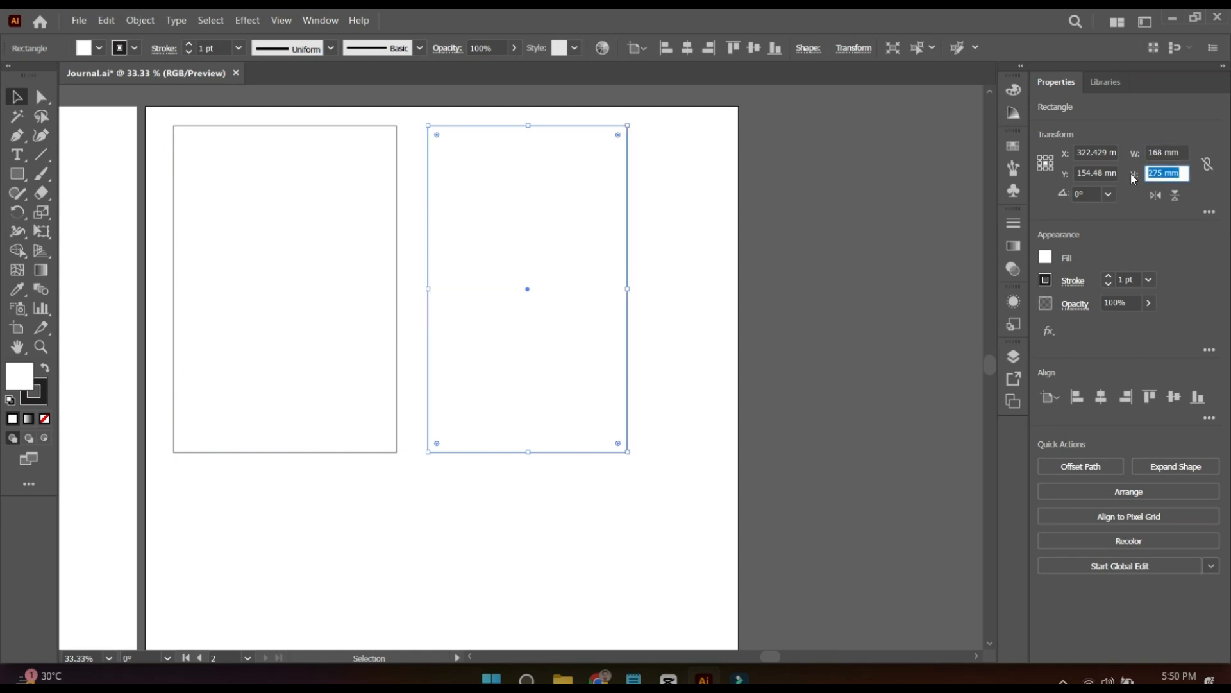
type("275-20")
key("Return")
Step: Move the reduced rectangle inside the 188 by 275 mm rectangle and centre it to form an even frame
left_click_drag(552, 282, 306, 283)
left_click_drag(159, 119, 181, 393)
left_click(568, 342)
Step: Draw a closed drip shape about 83 by 56 mm in the frame's upper-right corner with the Curvature tool, and move it right of the frame
key("shift+grave")
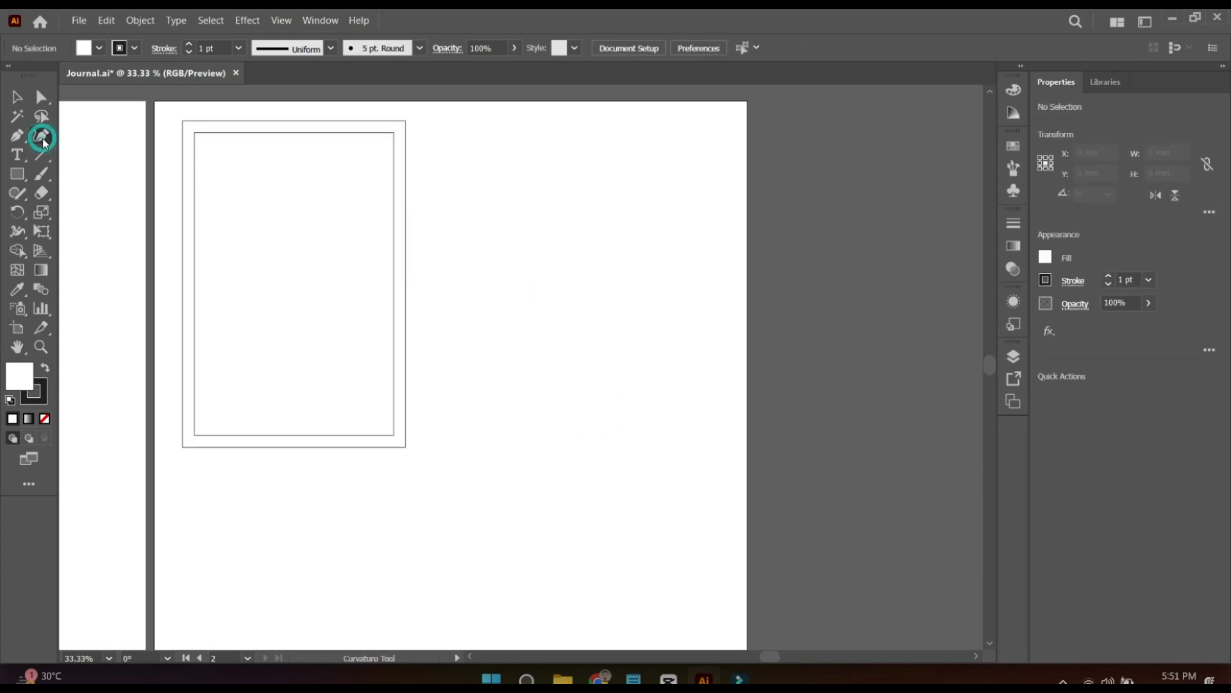
left_click(311, 127)
left_click(302, 143)
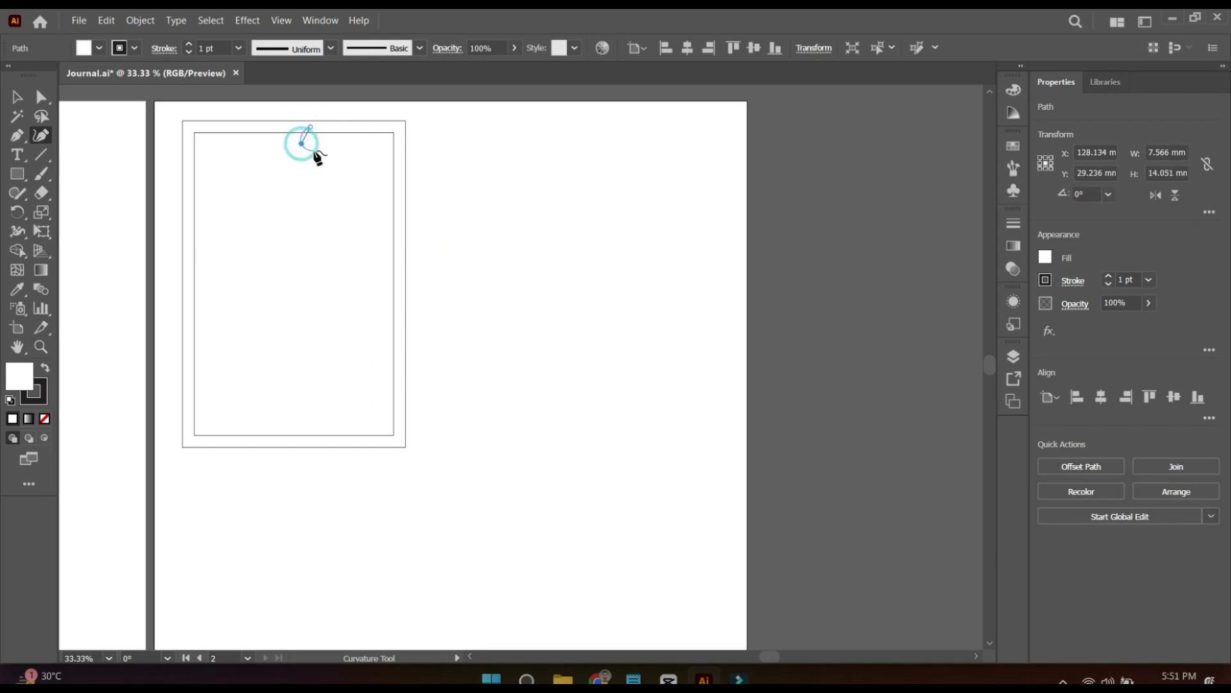
left_click(315, 151)
left_click(326, 147)
left_click(340, 147)
left_click(334, 160)
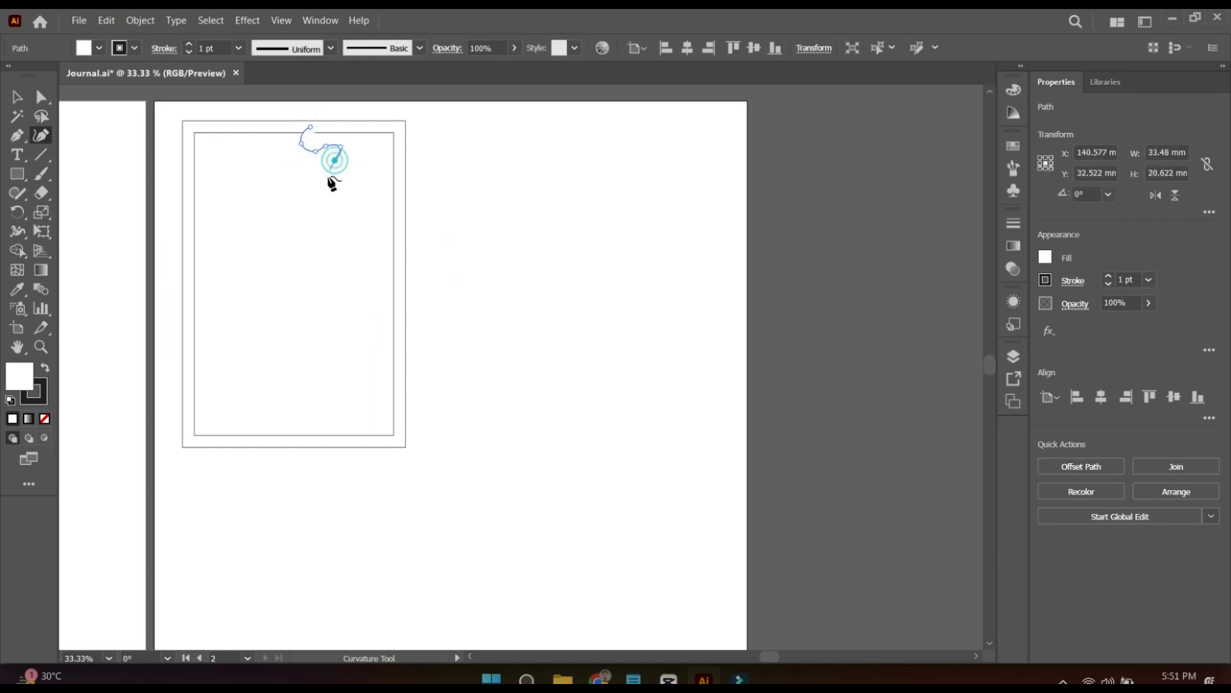
left_click(329, 179)
left_click(353, 179)
left_click(354, 165)
left_click(361, 157)
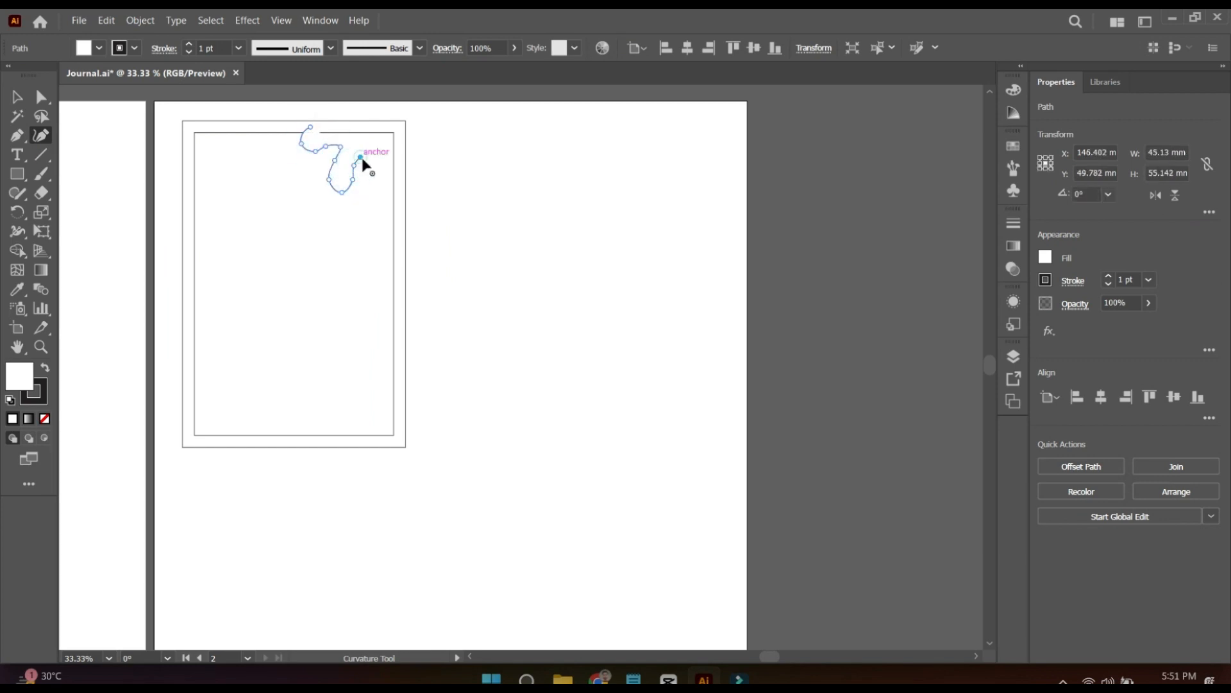
left_click(365, 163)
left_click(374, 179)
left_click(383, 169)
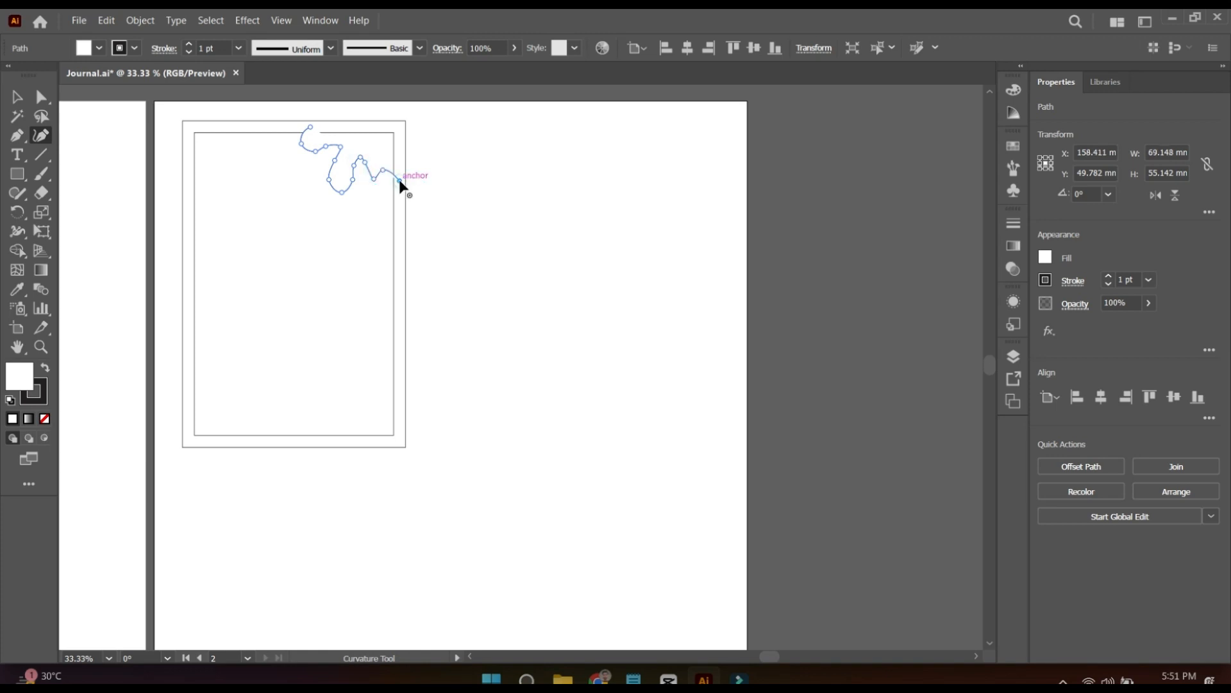
left_click(399, 180)
left_click(310, 127)
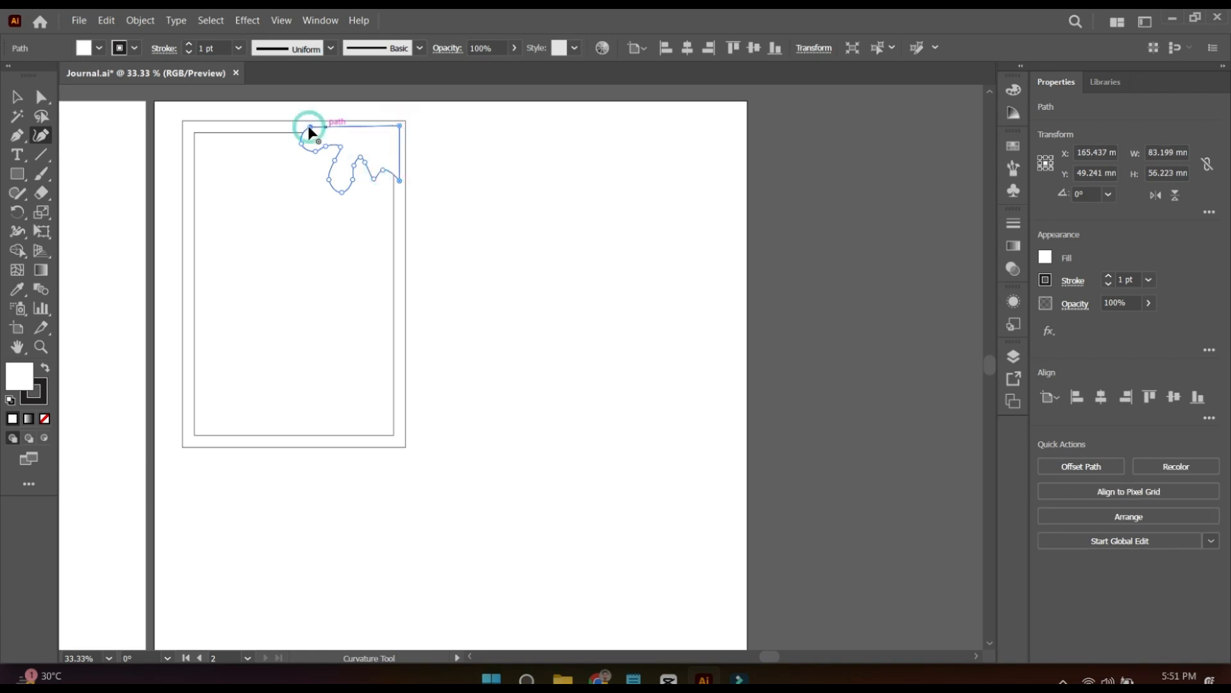
key("v")
mouse_move(356, 177)
left_mouse_down()
mouse_move(488, 174)
mouse_move(475, 172)
left_mouse_up()
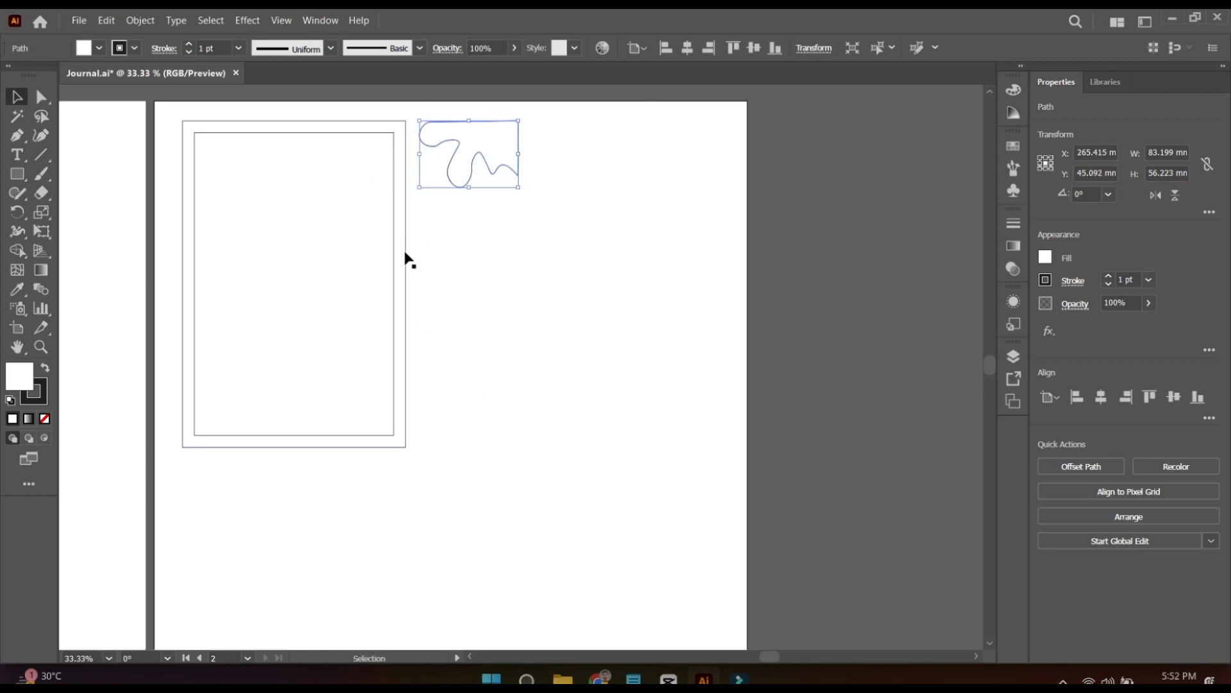
Step: Draw a closed wavy band about 179 by 93 mm across the frame's lower part with the Curvature tool
left_click(189, 399)
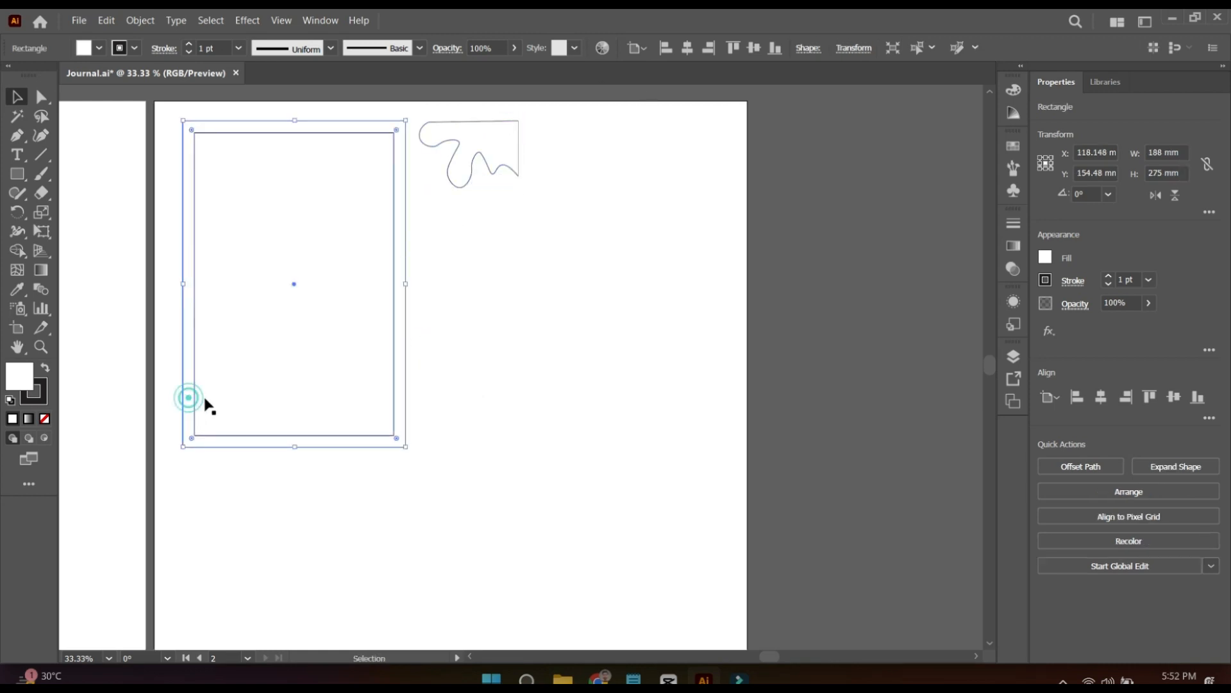
left_click(40, 136)
left_click(187, 388)
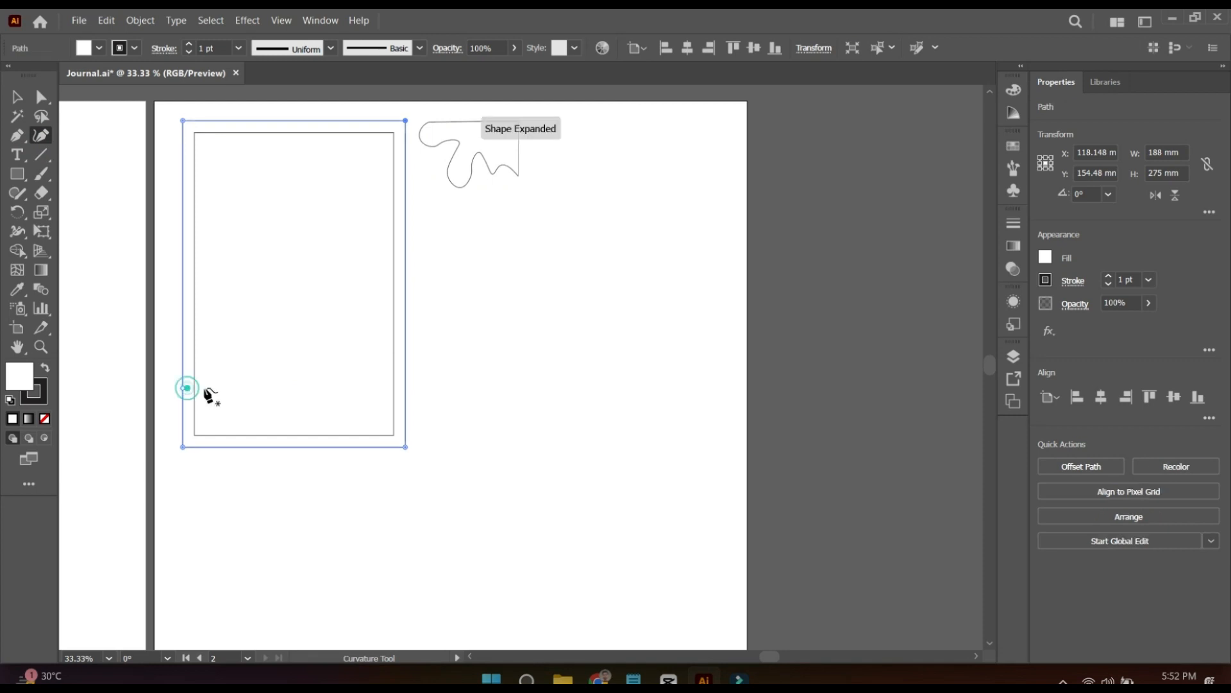
left_click(209, 380)
left_click(225, 400)
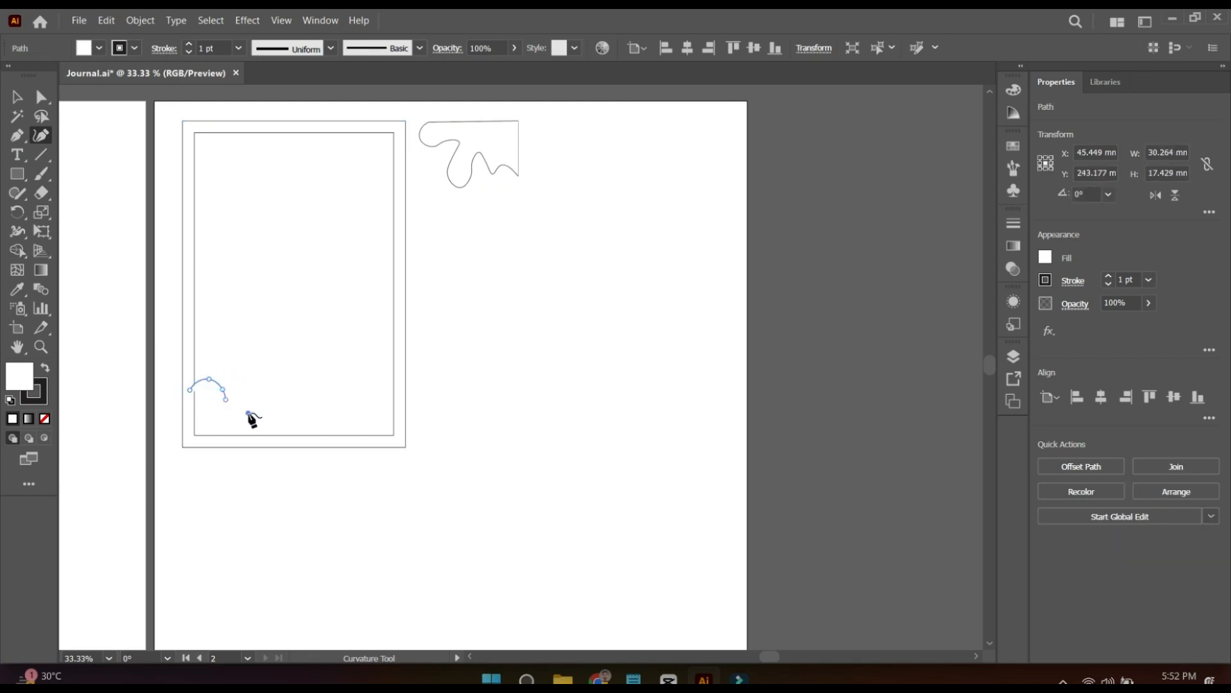
left_click(266, 384)
left_click(276, 402)
left_click(291, 407)
left_click(298, 393)
left_click(301, 378)
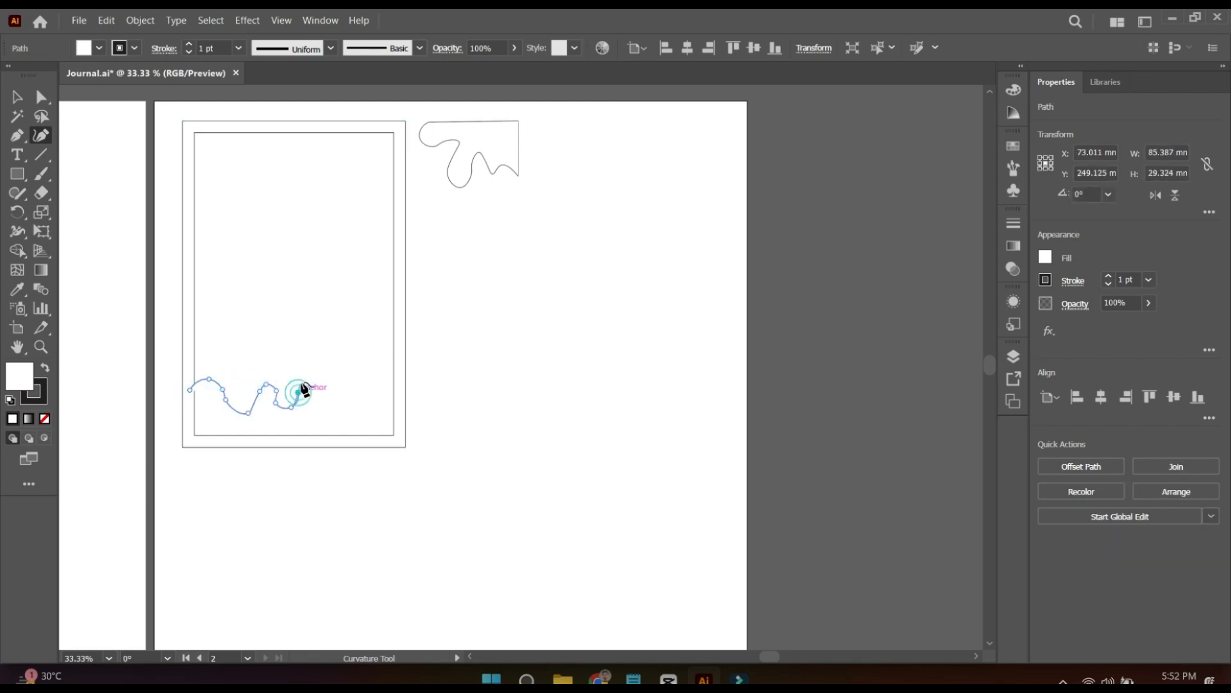
left_click(314, 374)
left_click(322, 383)
left_click(345, 399)
left_click(345, 381)
left_click(356, 374)
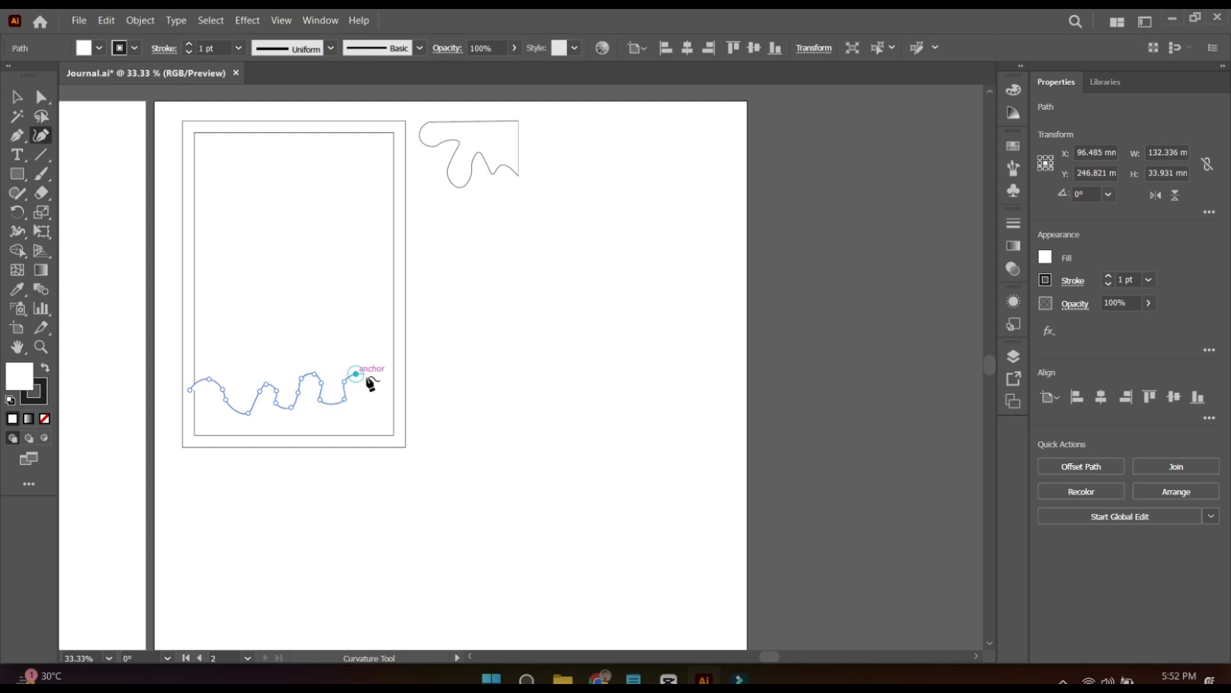
left_click(368, 378)
left_click(374, 384)
left_click(401, 381)
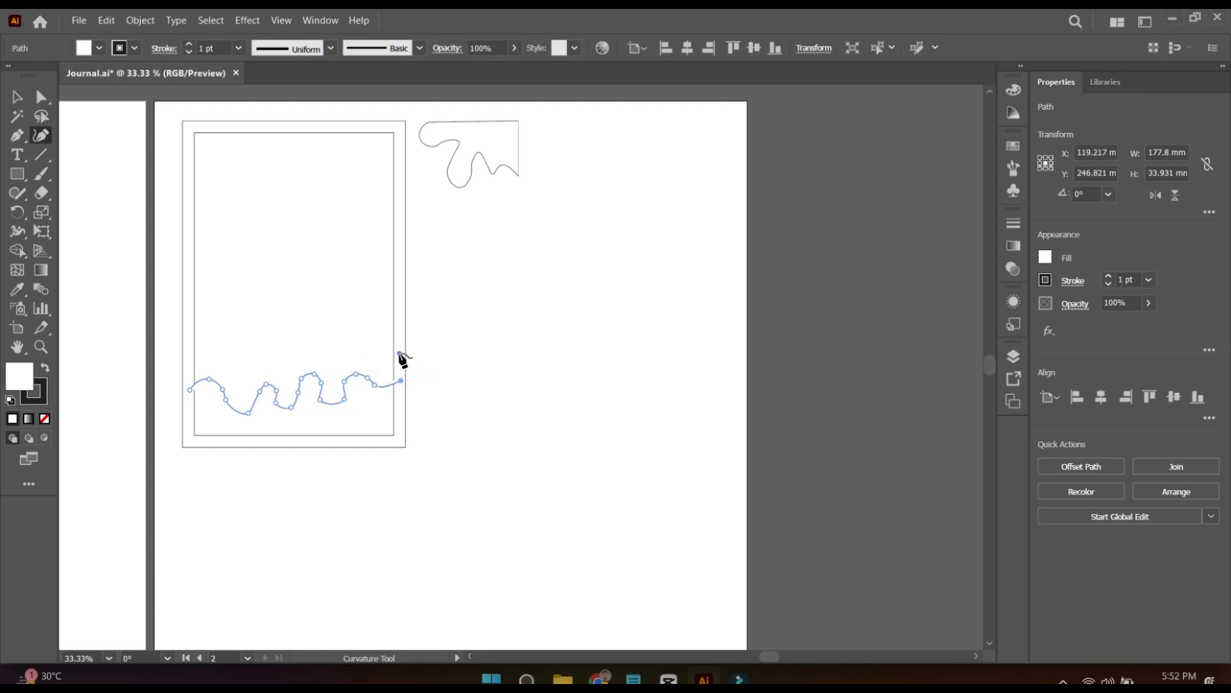
left_click(400, 352)
left_click(386, 353)
left_click(356, 354)
left_click(340, 347)
left_click(324, 345)
left_click(303, 351)
left_click(289, 329)
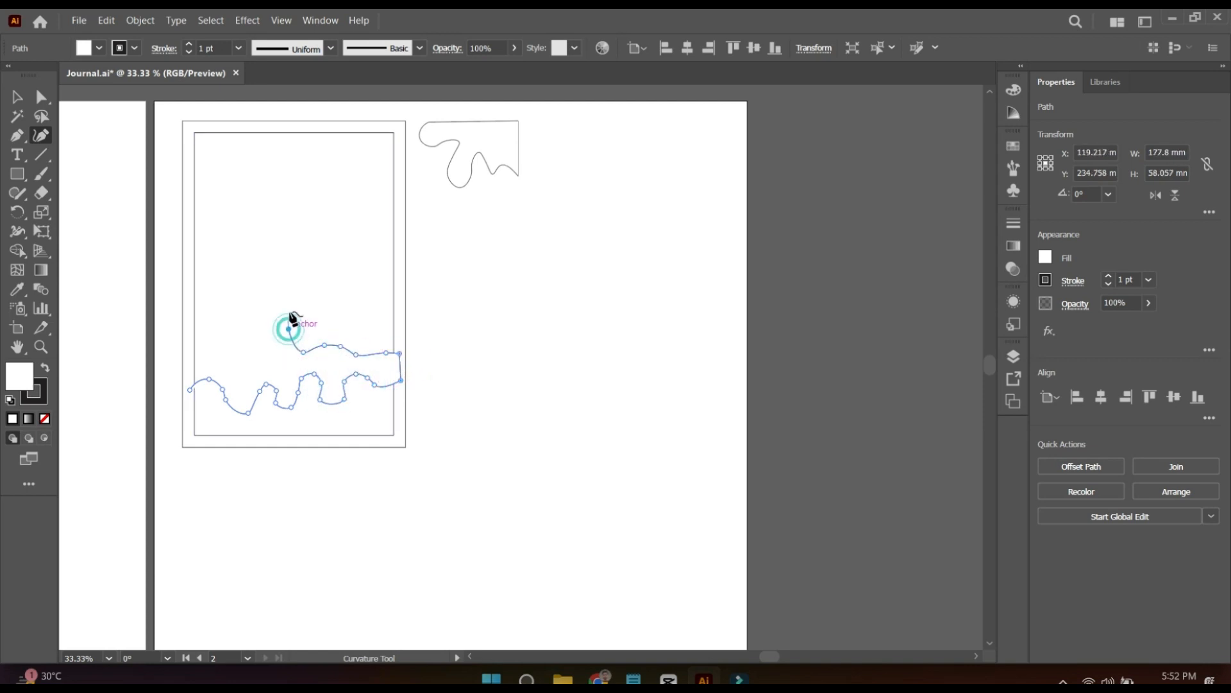
left_click(286, 308)
left_click(260, 314)
left_click(265, 336)
left_click(254, 343)
left_click(233, 339)
left_click(203, 313)
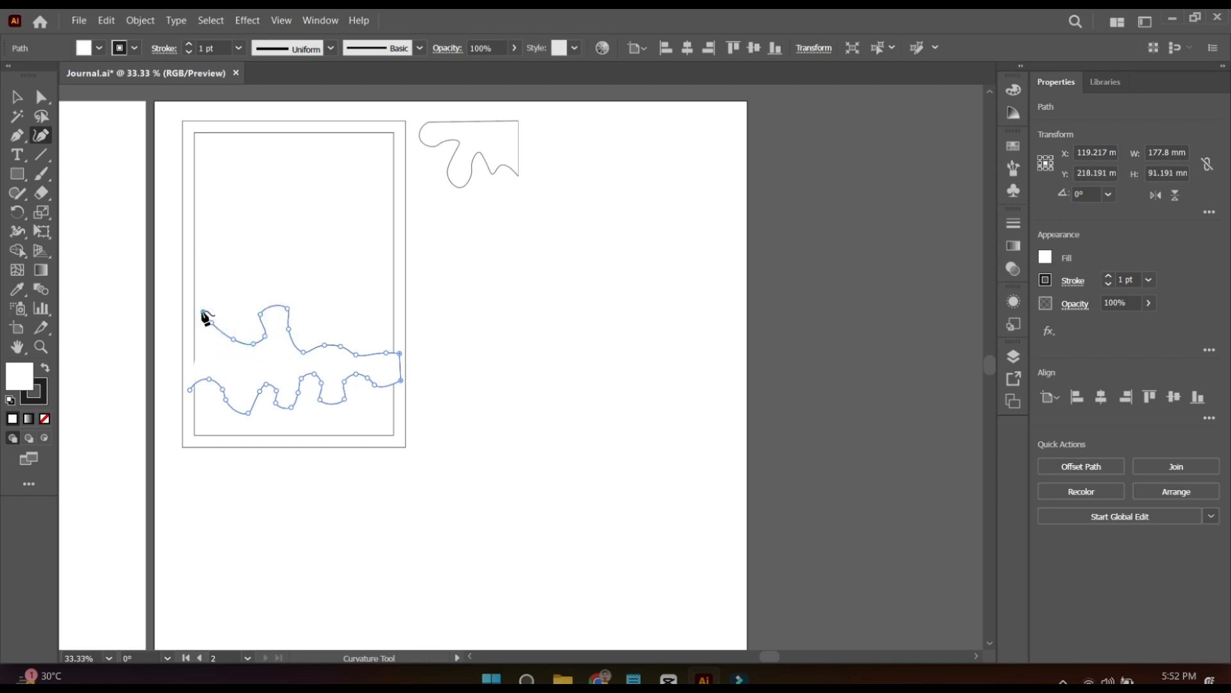
left_click(190, 390)
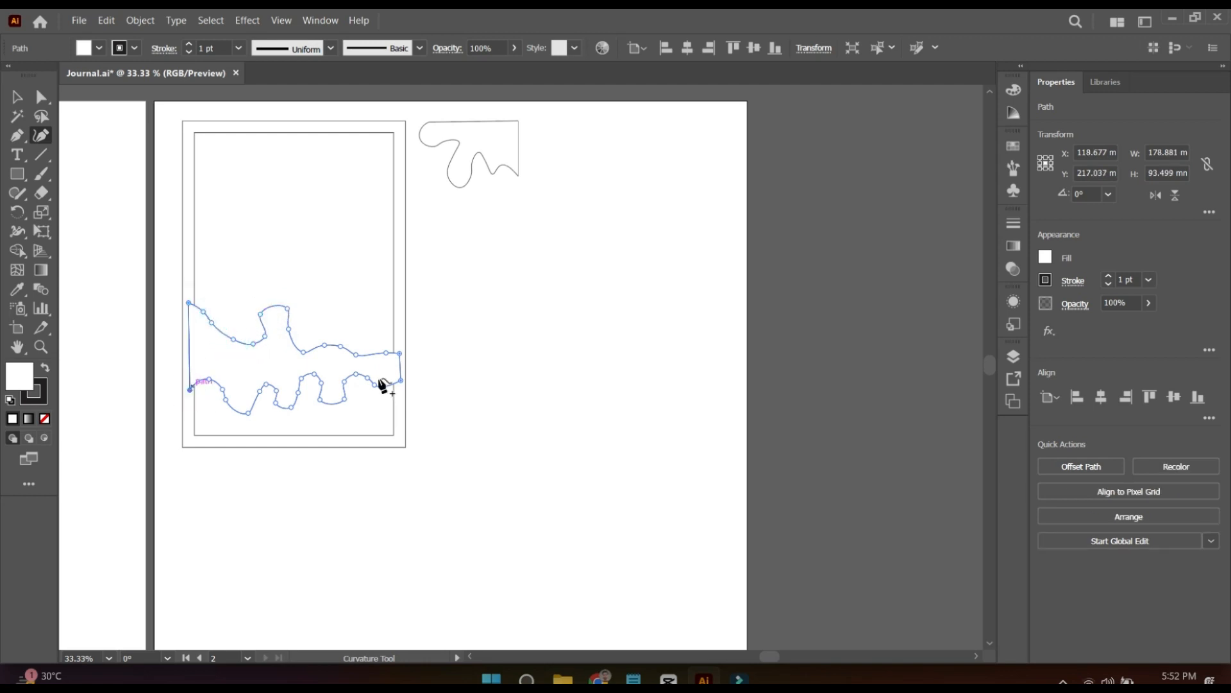
Step: Draw a closed wavy shape about 54 by 62 mm in the frame's upper-left corner with the Curvature tool
left_click(189, 124)
left_click(244, 125)
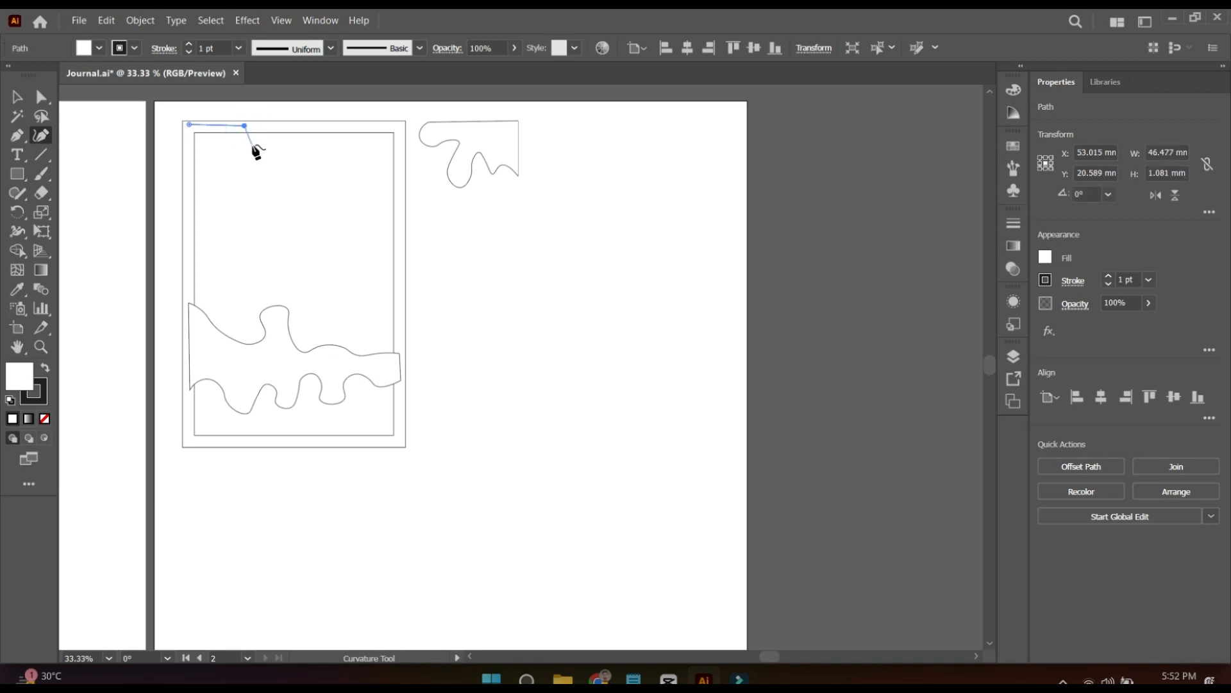
left_click(252, 145)
left_click(242, 151)
left_click(229, 160)
left_click(229, 174)
left_click(240, 181)
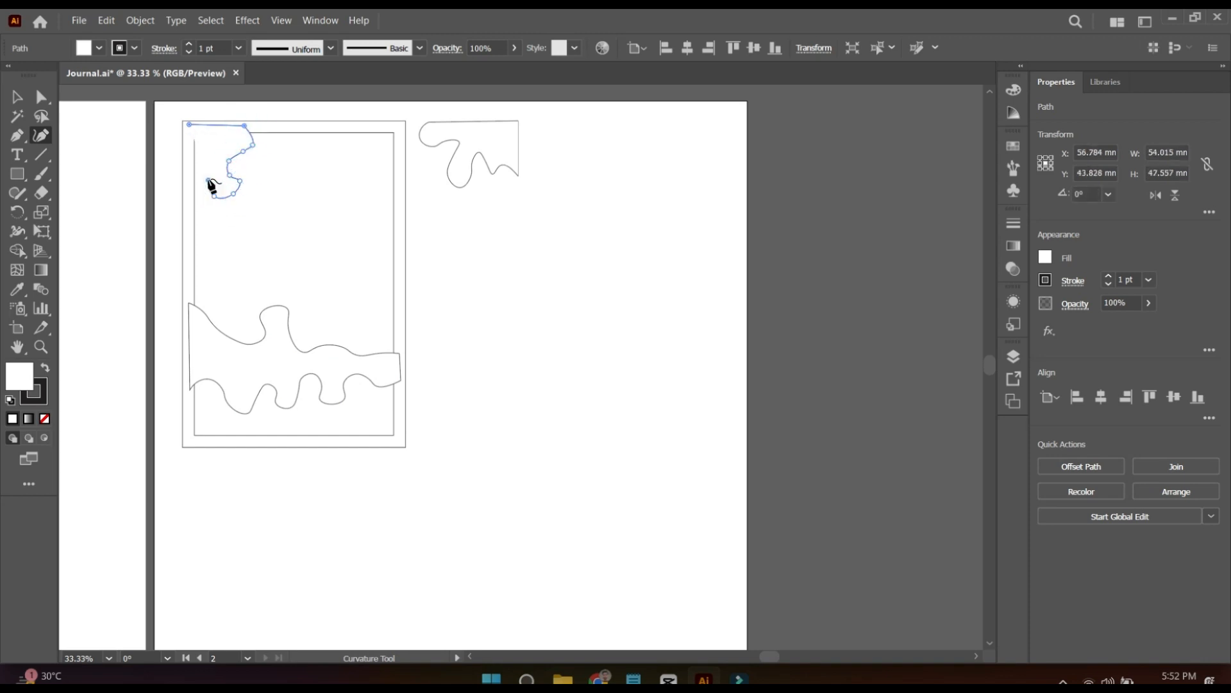
left_click(190, 186)
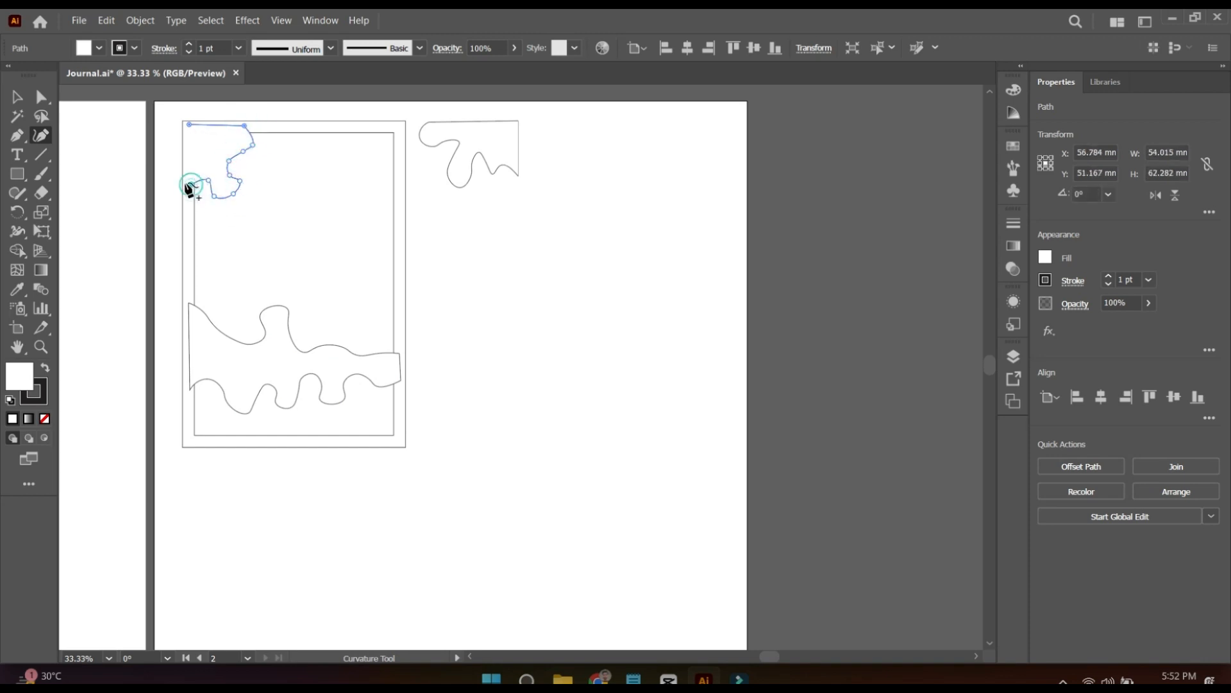
left_click(190, 126)
Step: Move the upper-left corner shape out to the left of the frame and the wavy band below the frame
key("v")
left_click_drag(278, 224, 429, 243)
left_click_drag(385, 192, 298, 189)
mouse_move(457, 372)
left_mouse_down()
mouse_move(457, 506)
mouse_move(436, 574)
left_mouse_up()
left_click_drag(613, 477, 531, 453)
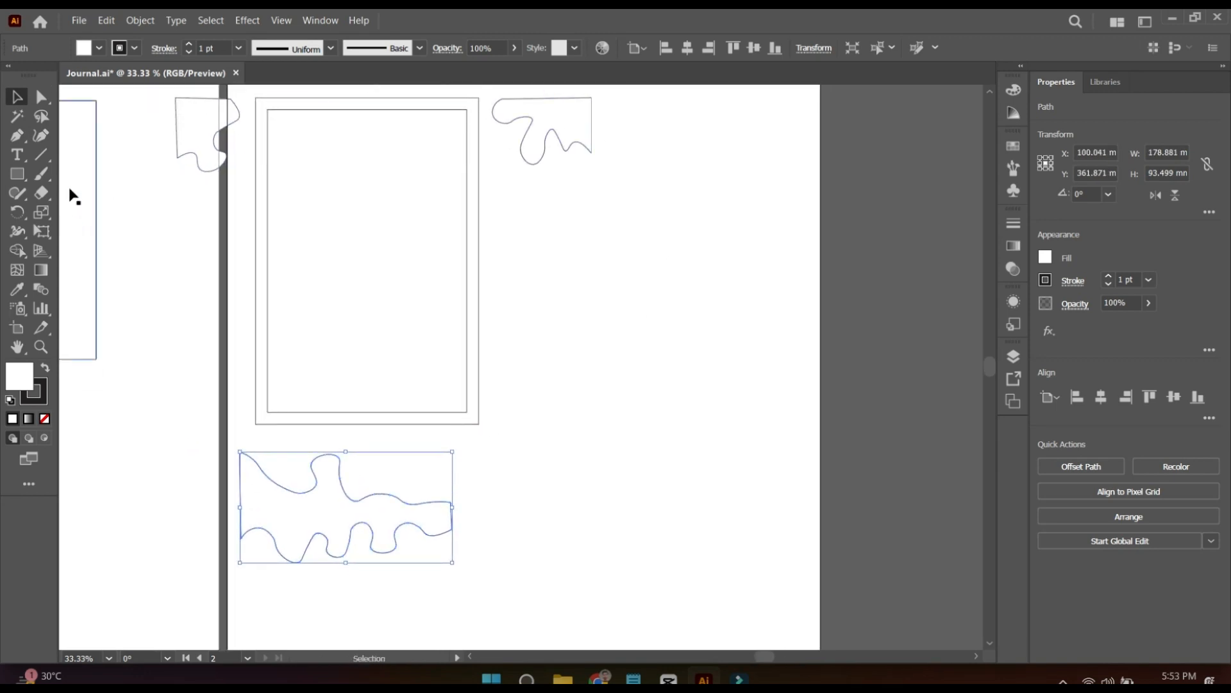
Step: Draw a small closed curved shape about 31 by 36 mm on the frame's right side with the Curvature tool, and select it
left_click(41, 137)
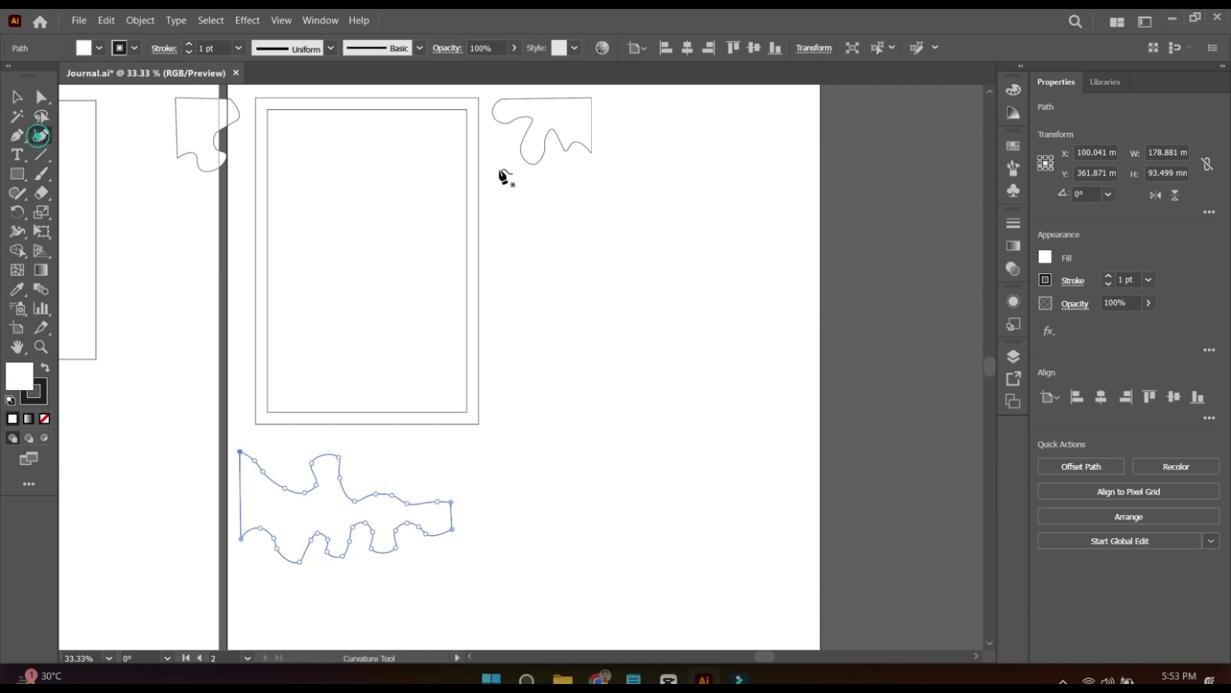
left_click(472, 203)
left_click(452, 203)
left_click(436, 214)
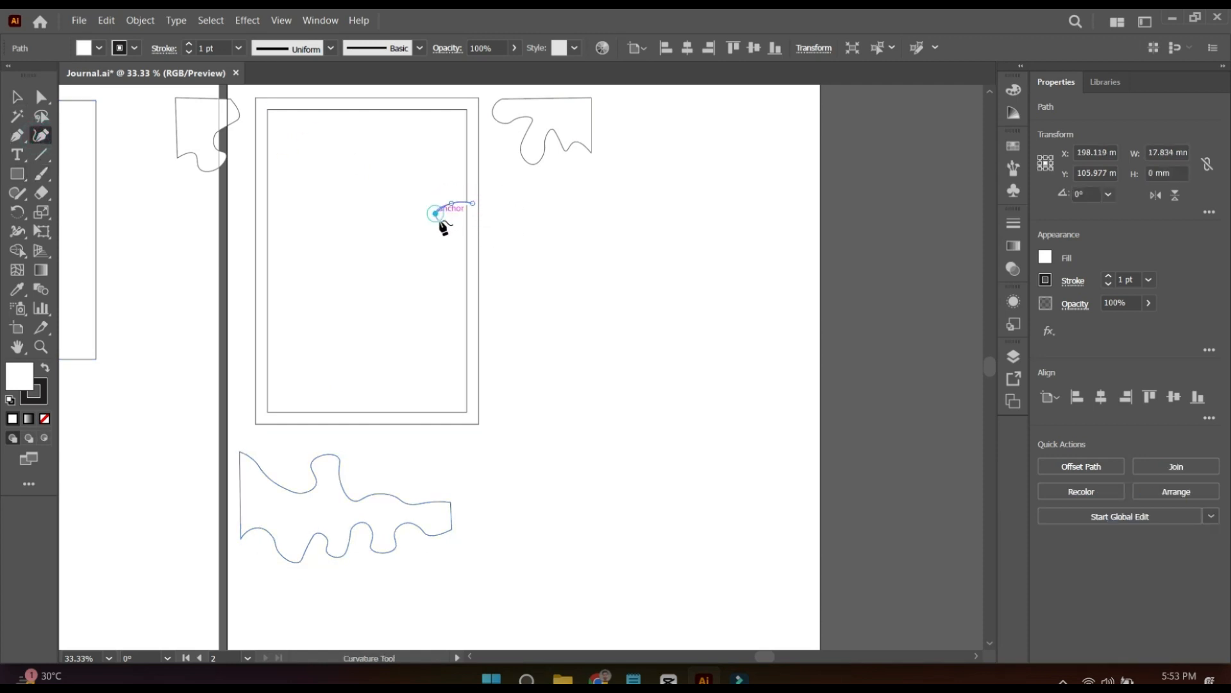
left_click(449, 219)
left_click(453, 235)
left_click(471, 245)
left_click(473, 204)
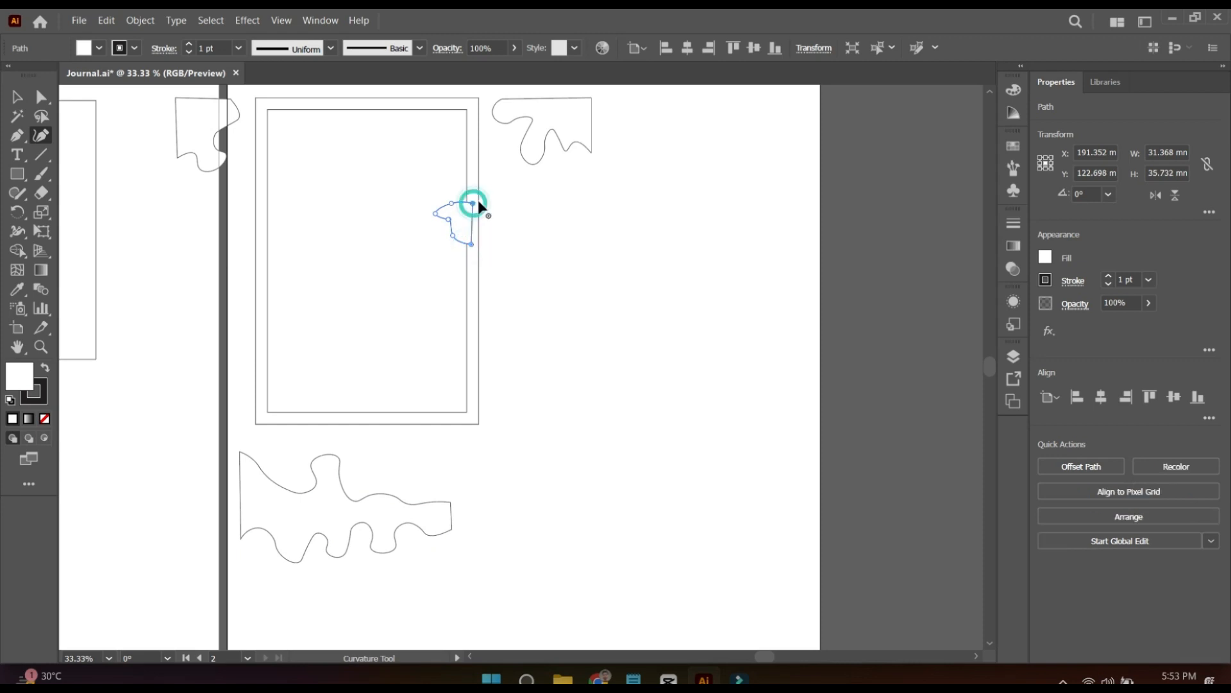
left_click(17, 97)
left_click(571, 259)
left_click(470, 242)
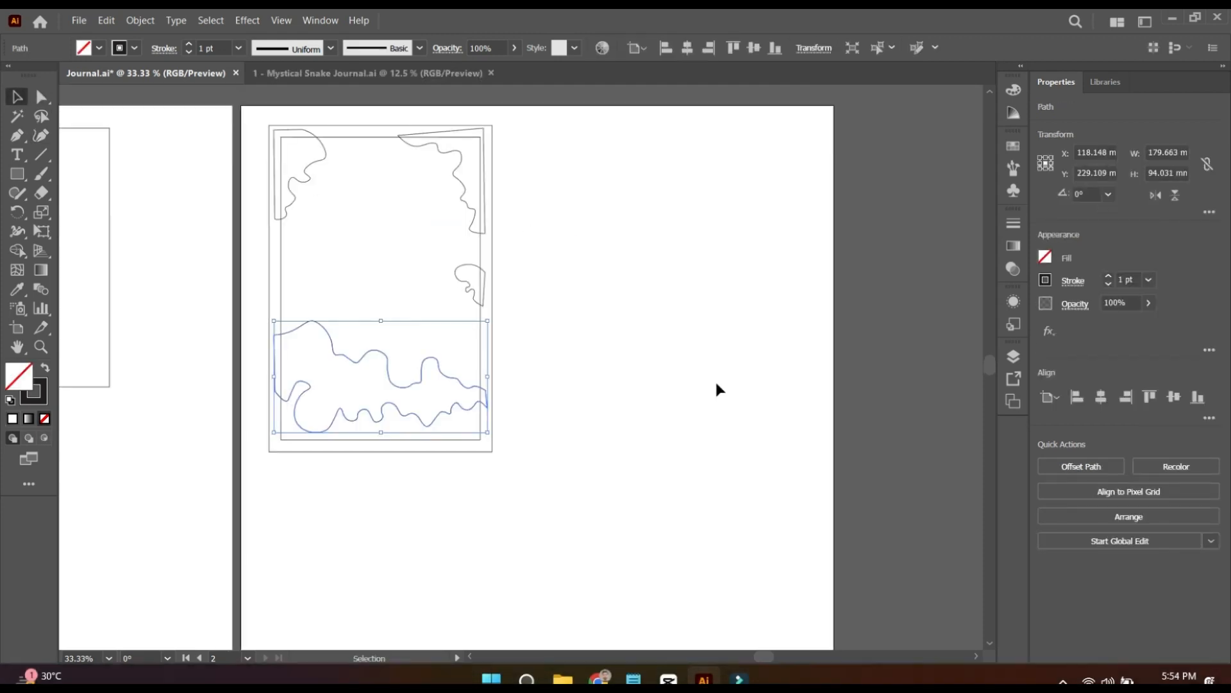
Step: Duplicate the whole framed cover design with its drip shapes beside the original on the second artboard
left_click(717, 383)
mouse_move(677, 363)
left_mouse_down()
mouse_move(663, 376)
mouse_move(632, 373)
left_mouse_up()
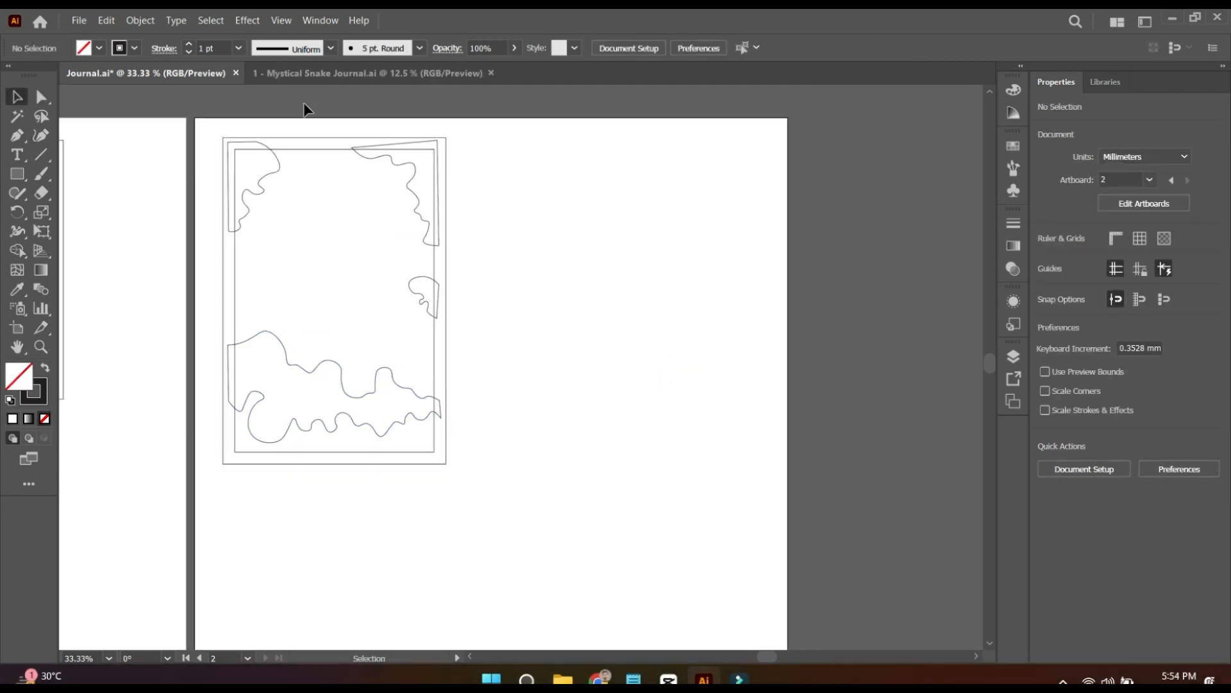
left_click_drag(343, 327, 344, 328)
left_click_drag(509, 498, 472, 486)
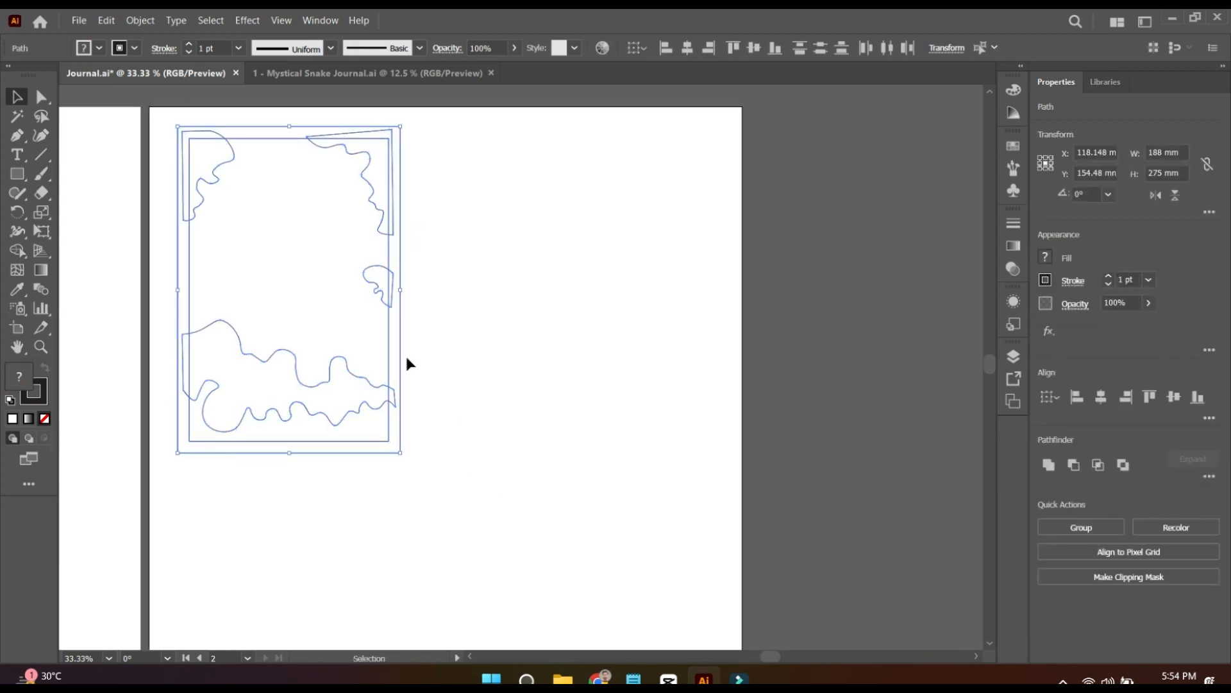
left_click_drag(388, 365, 657, 367)
left_click_drag(638, 368, 633, 365)
Step: Merge the duplicate's corner, side and wavy band shapes into its frame with the Shape Builder tool
left_click(17, 232)
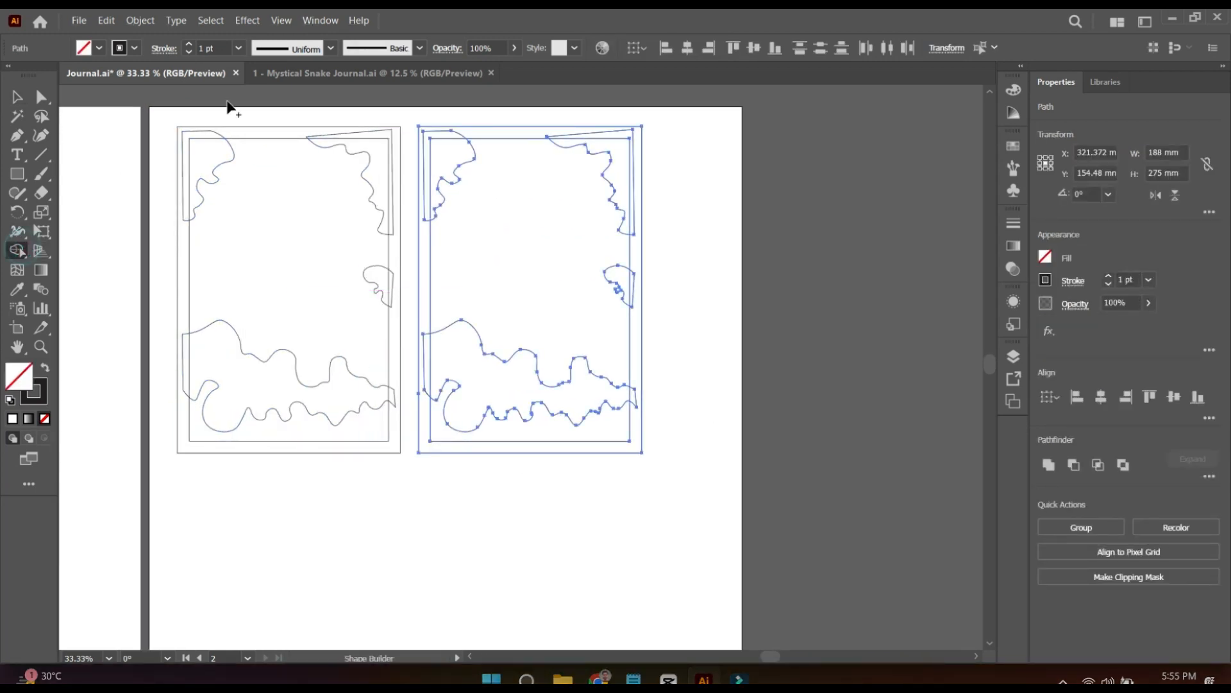
mouse_move(466, 128)
left_mouse_down()
mouse_move(443, 146)
mouse_move(469, 135)
left_mouse_up()
left_click_drag(570, 131, 617, 157)
left_click_drag(638, 264, 624, 274)
left_click_drag(635, 384, 609, 394)
left_click_drag(454, 360, 426, 336)
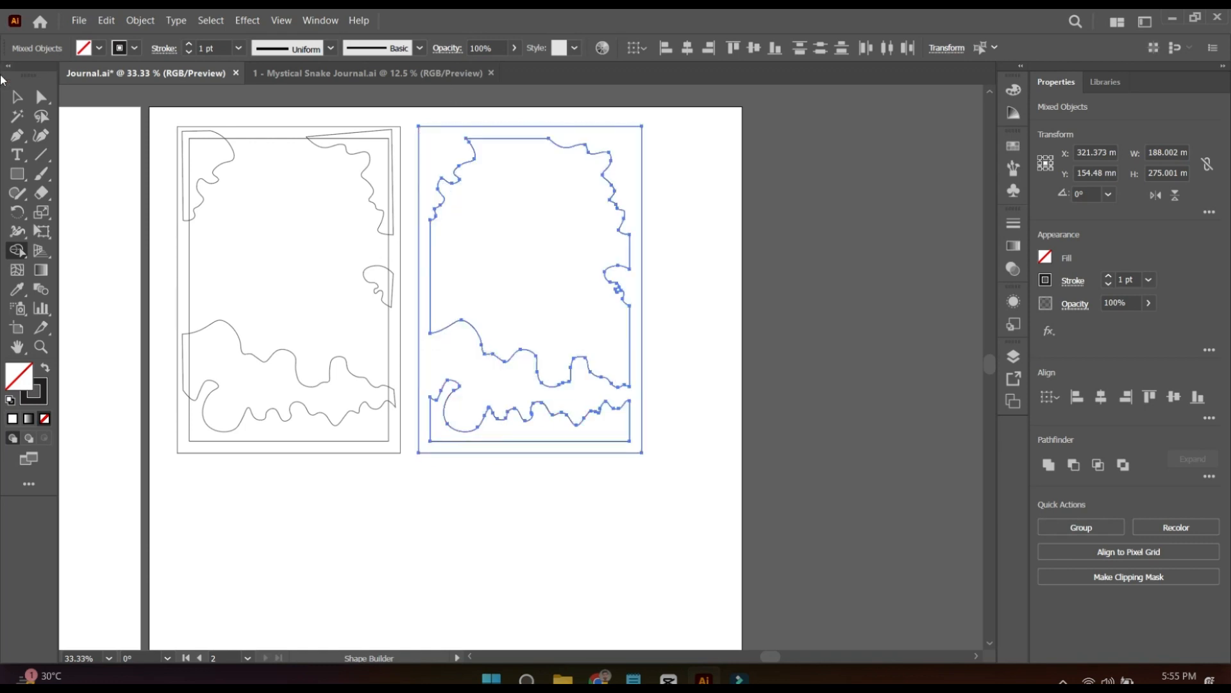
key("v")
left_click(397, 103)
Step: Move the merged frame away from its leftover paths, delete those leftovers, and return the frame beside the original design
scroll(397, 104, "right", 5)
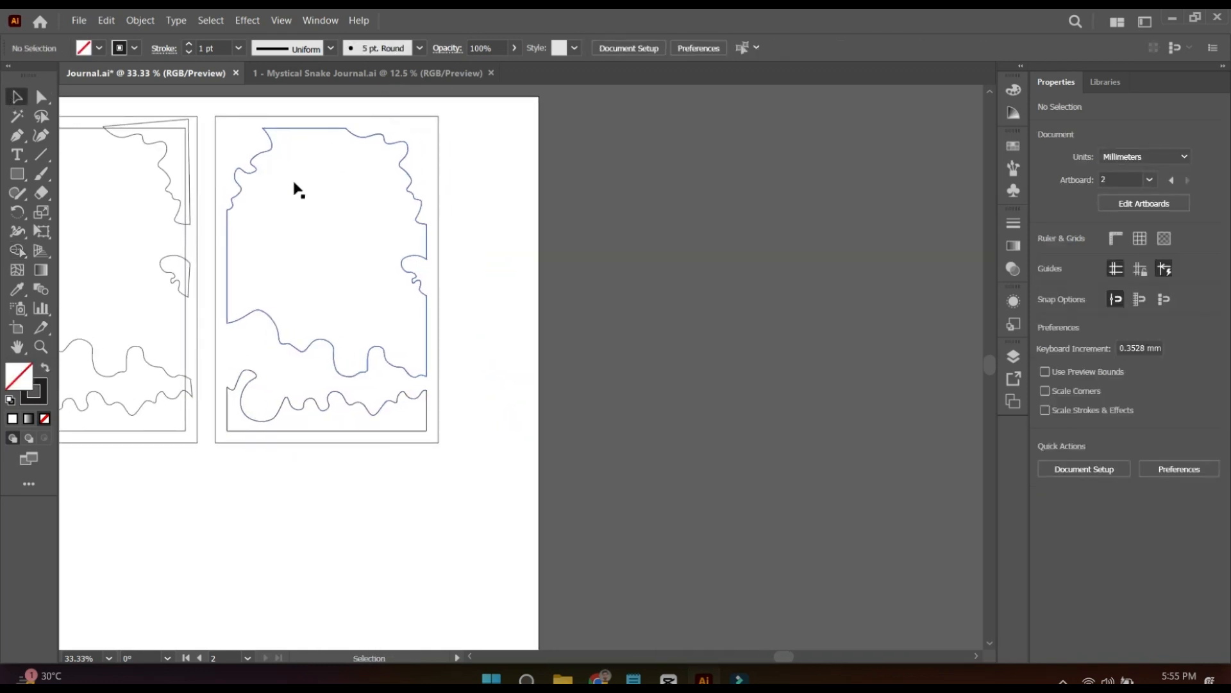
left_click_drag(440, 284, 722, 284)
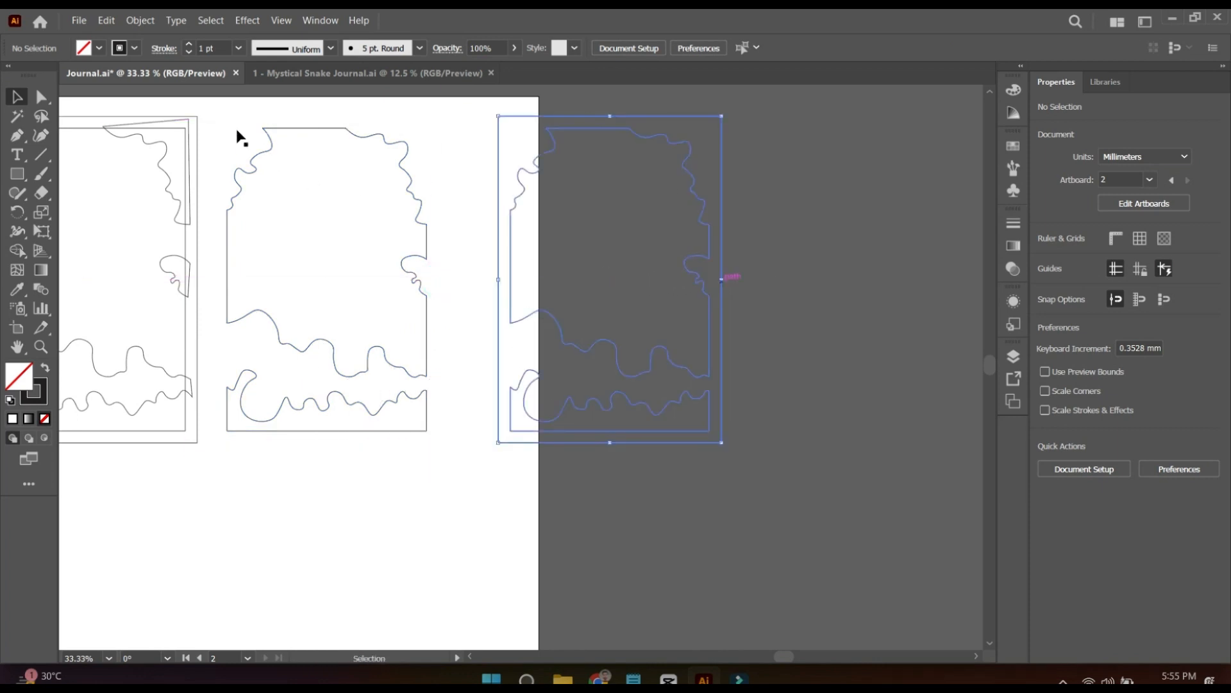
left_click_drag(275, 325, 457, 453)
key("Delete")
key("space")
left_click_drag(366, 409, 522, 397)
left_click_drag(818, 327, 478, 331)
Step: Copy the 156.5 × 218 mm page template with binding holes from the first artboard to below the original framed design
key("space")
left_click_drag(307, 395, 410, 325)
key("space")
left_click_drag(315, 318, 426, 307)
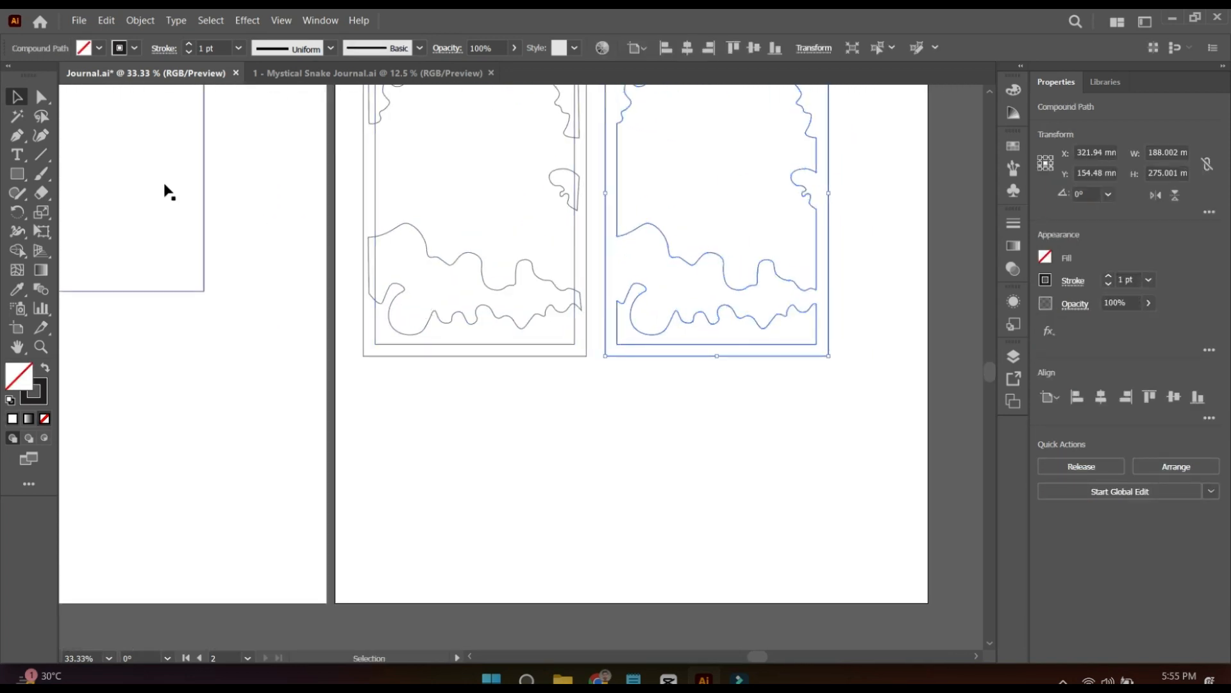
left_click_drag(160, 179, 502, 511, "alt")
key("space")
left_click_drag(562, 491, 540, 443)
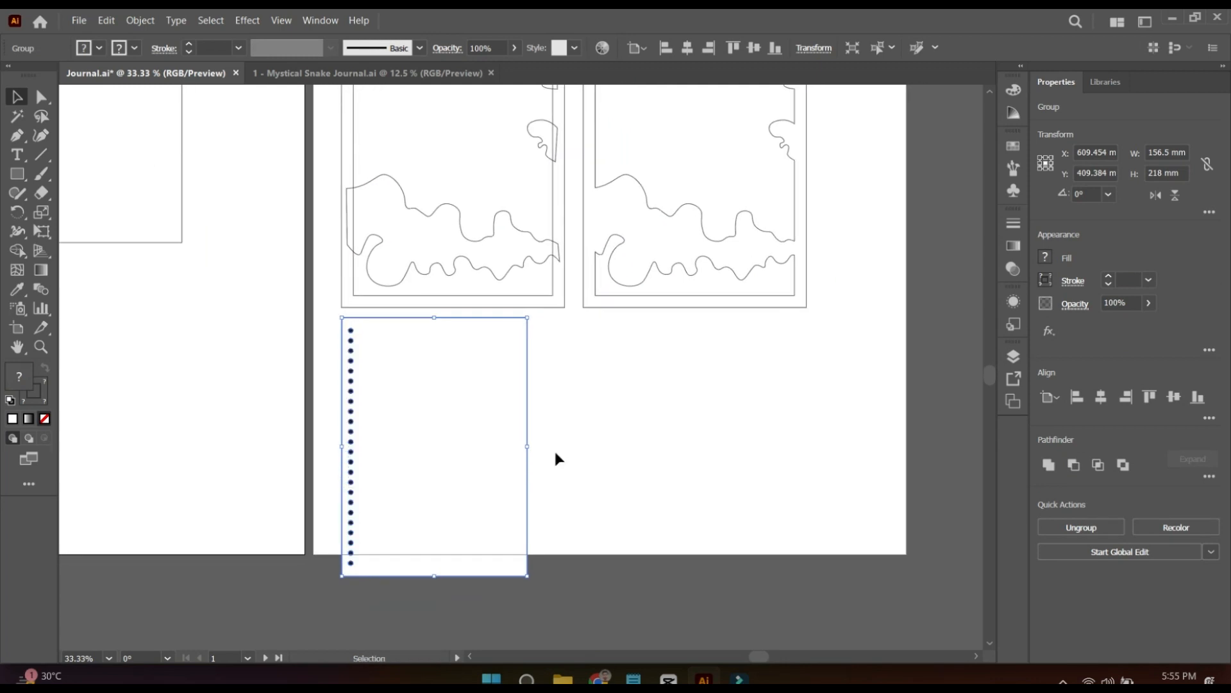
left_click(640, 442)
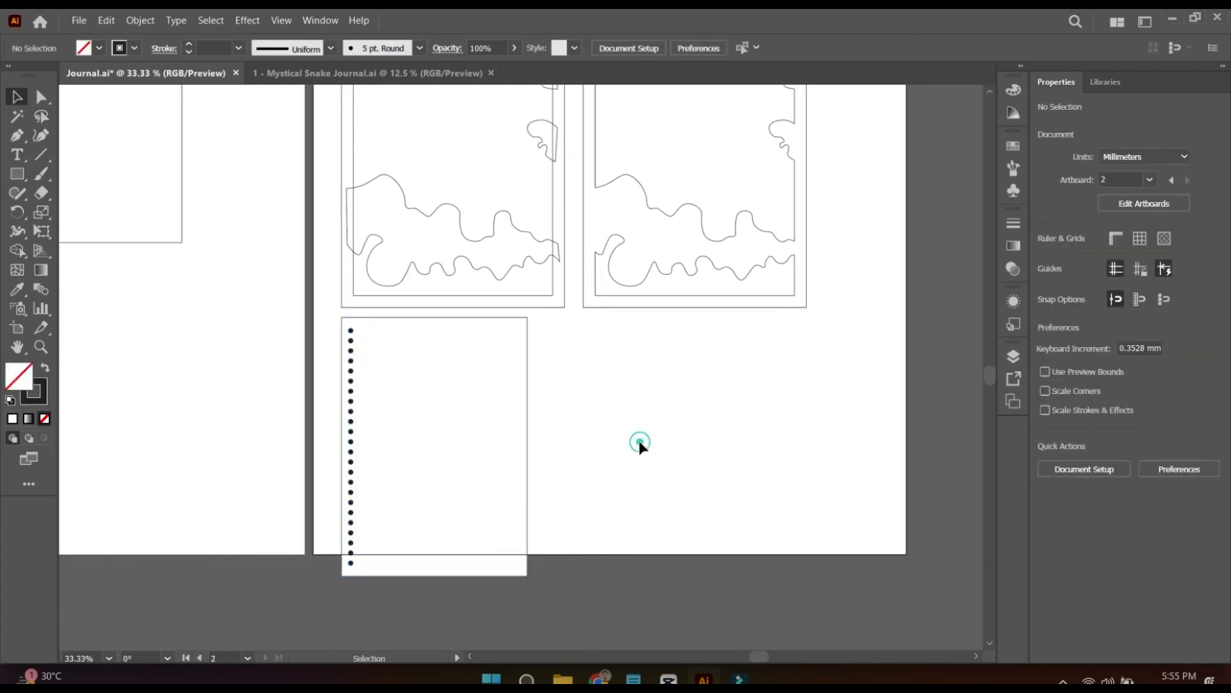
Step: Duplicate the template's page rectangle without its holes and resize the copy to 126.5 mm wide by 188 mm high
left_click(409, 410)
left_click(750, 475)
left_click_drag(463, 446, 682, 445, "alt")
left_click(513, 446)
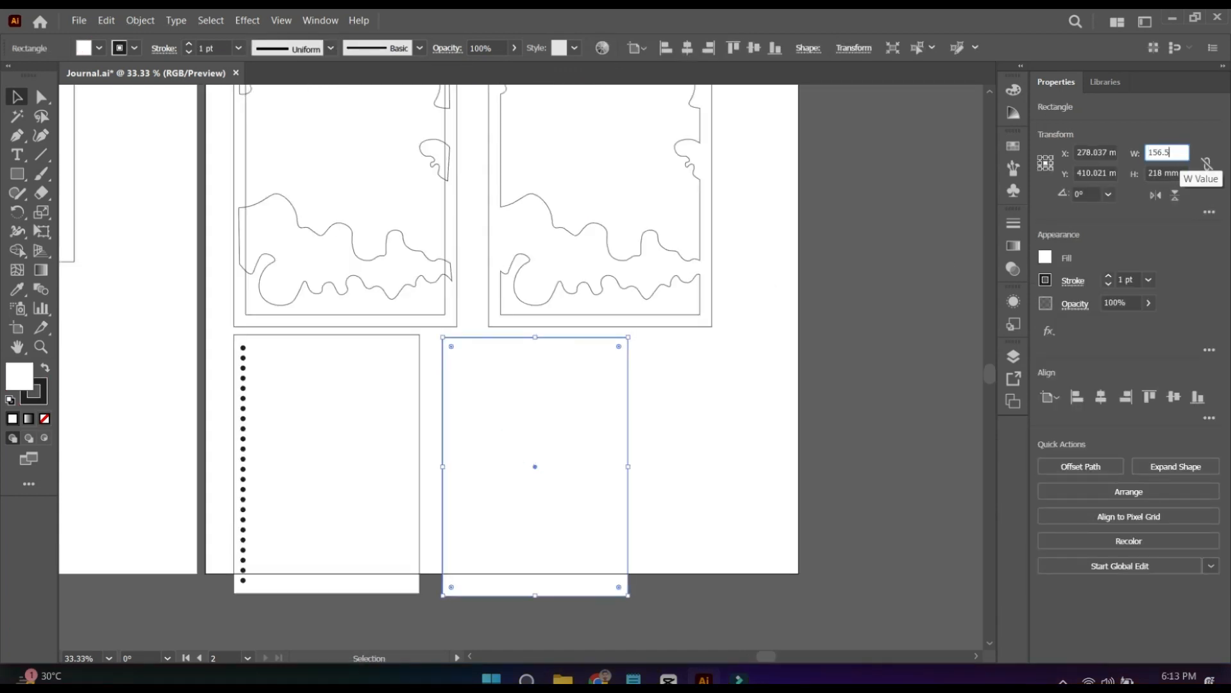
type("-30")
key("Return")
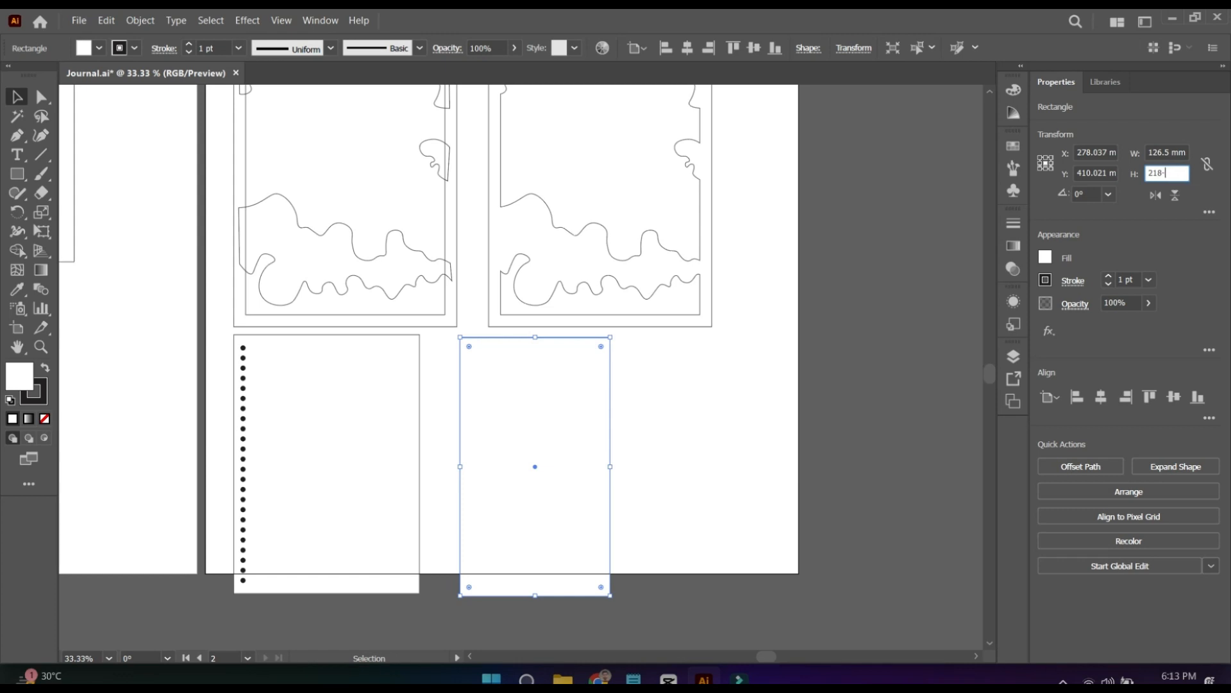
type("30")
key("Return")
Step: Check the resized rectangle against the binding-hole page template, move it clear, and delete the template
left_click_drag(562, 458, 354, 452)
left_click_drag(470, 379, 600, 456)
left_click(601, 460)
left_click(404, 591)
key("Delete")
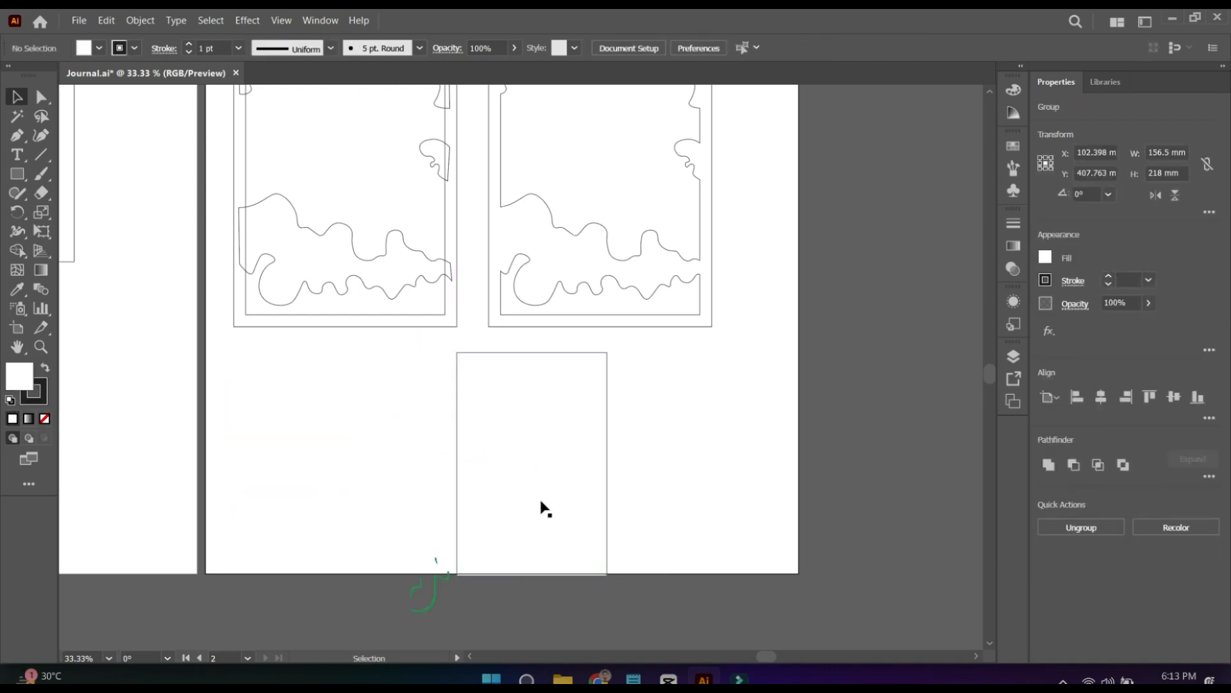
Step: Duplicate the rectangle, resize the copy to 106.5 by 168 mm, and centre it inside the original to form a small frame
left_click_drag(545, 508, 512, 473)
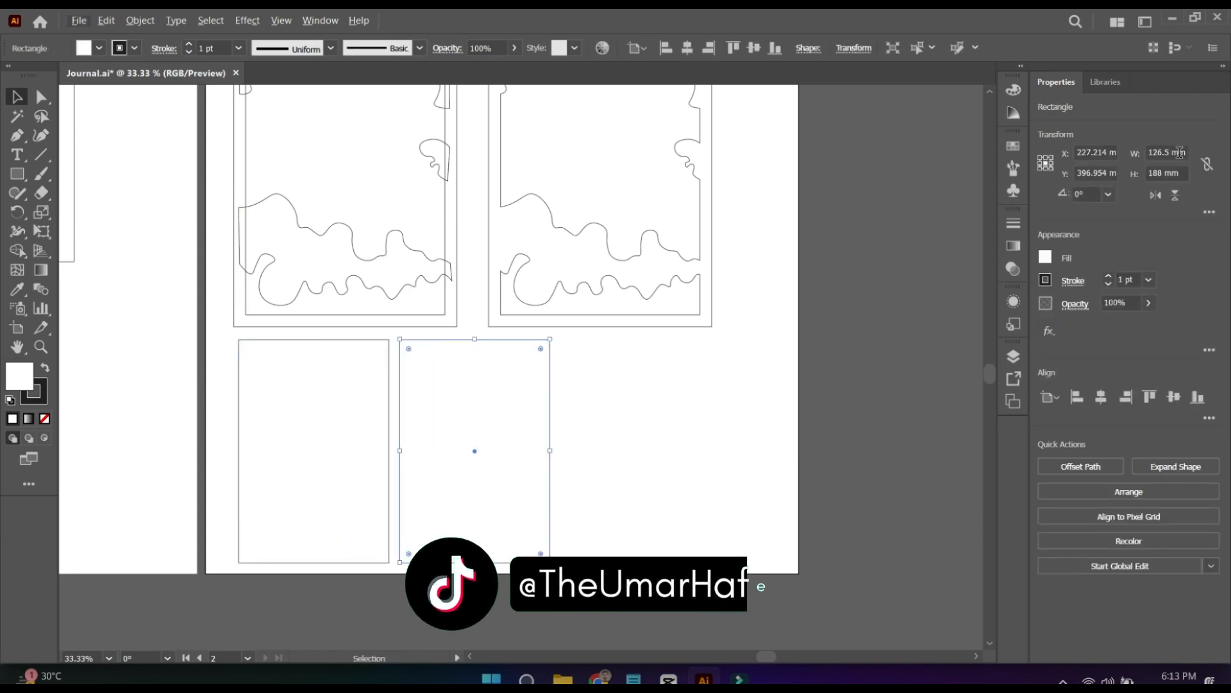
left_click(1180, 152)
type("106.5")
key("Return")
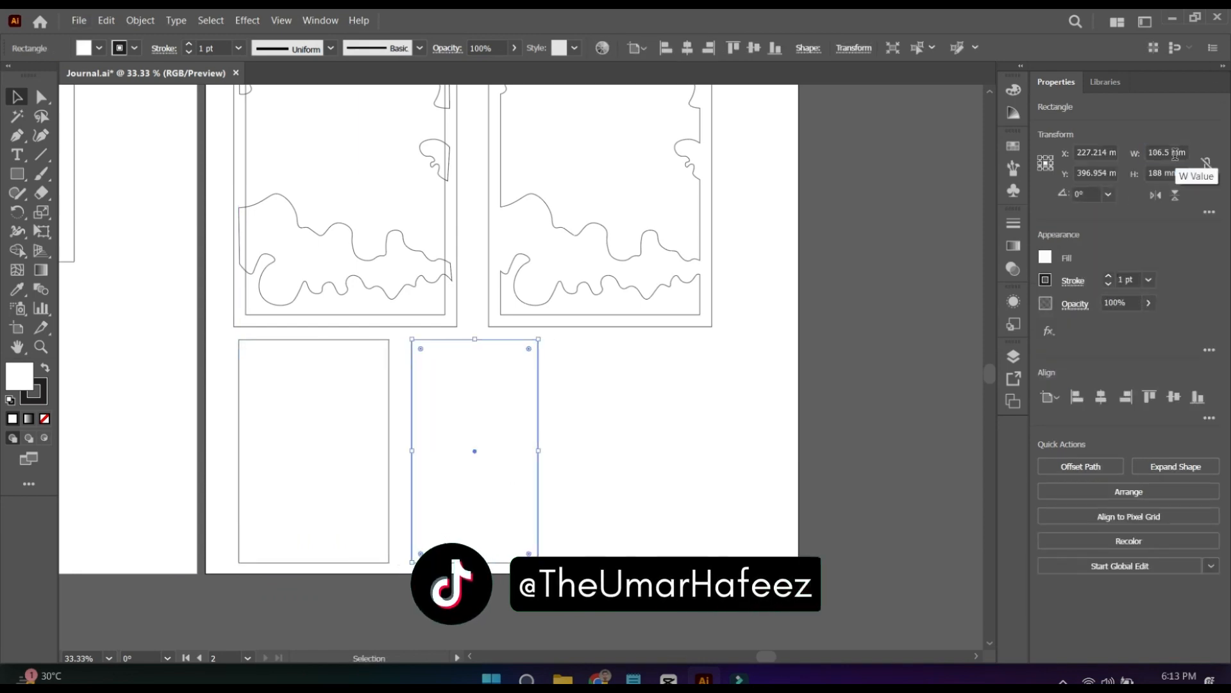
left_click(1164, 174)
type("168")
key("Return")
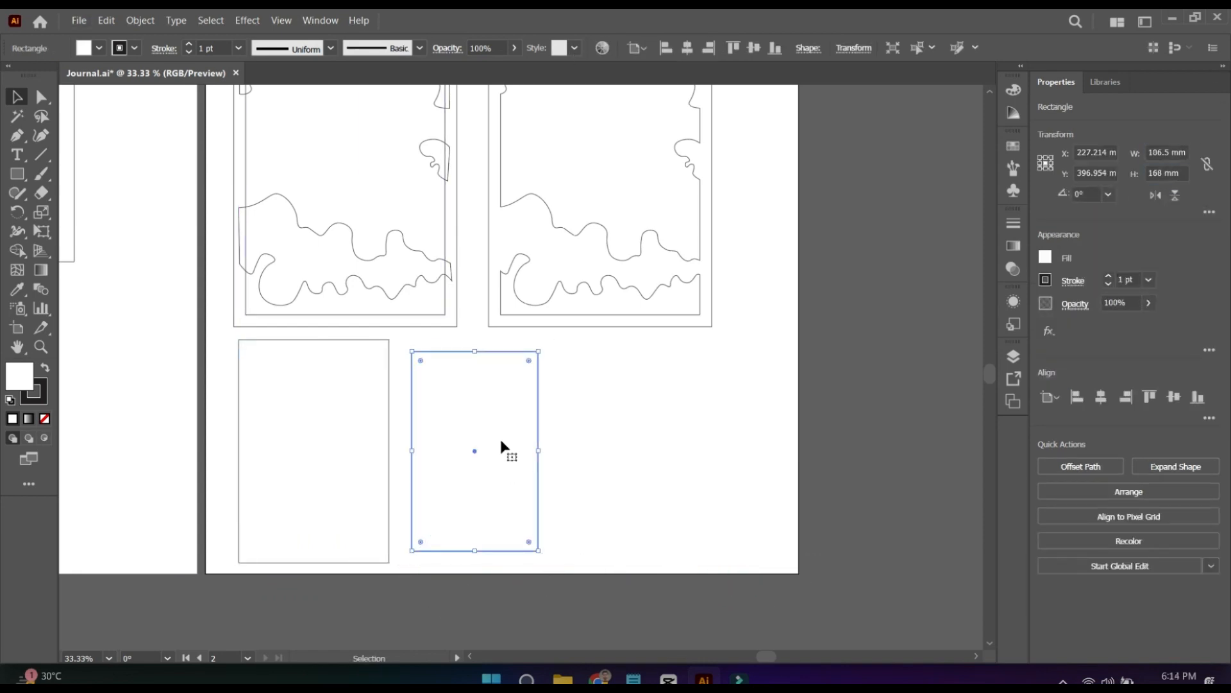
left_click_drag(501, 441, 340, 441)
Step: Position the smaller copies of the four drip shapes at the small frame's upper corners, side and lower part
left_click_drag(440, 384, 339, 429)
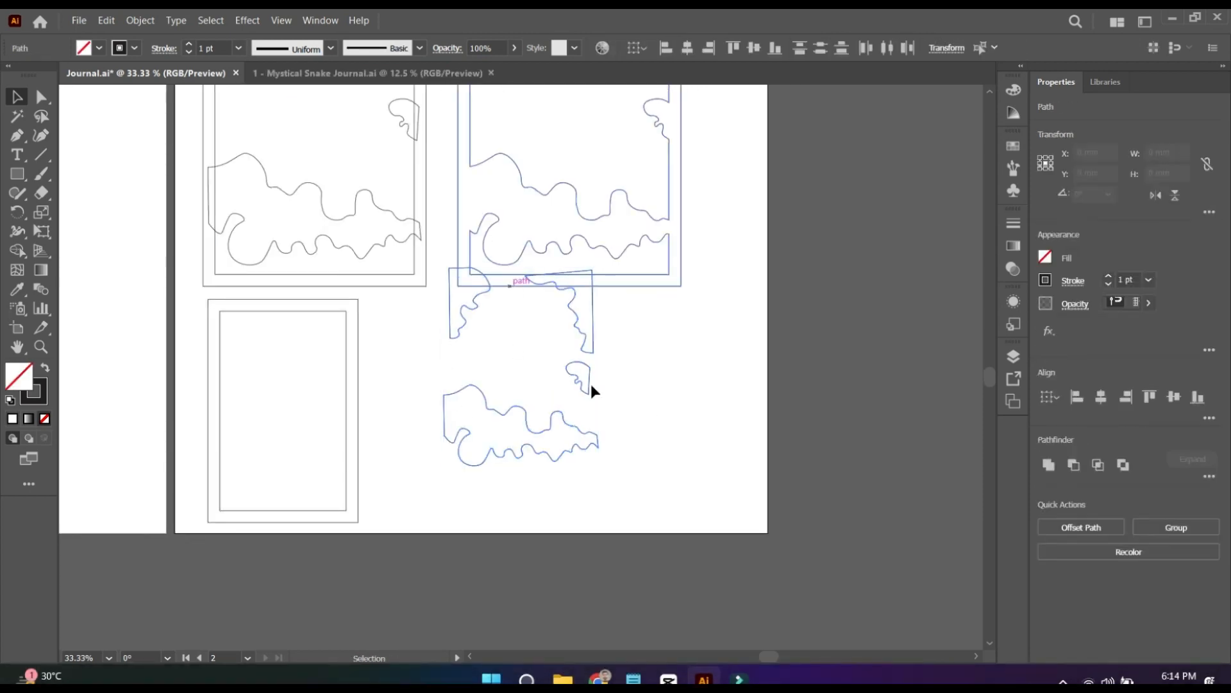
left_click_drag(588, 352, 544, 441)
left_click_drag(541, 394, 351, 349)
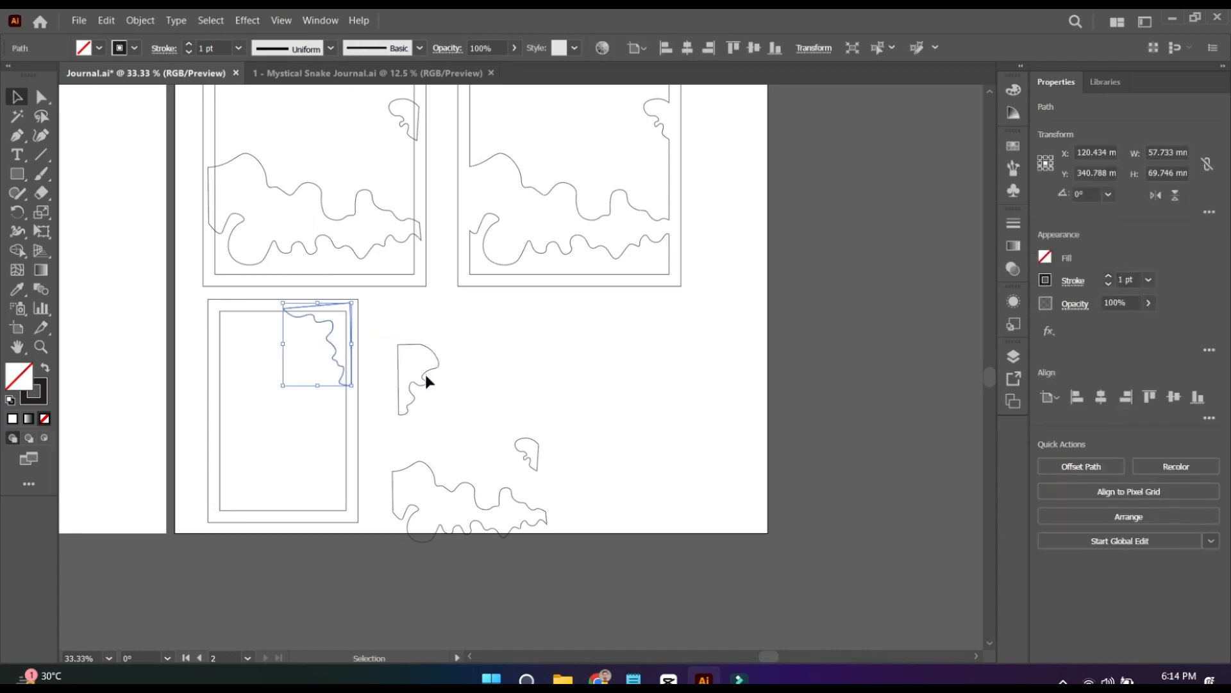
left_click_drag(426, 374, 237, 338)
scroll(475, 418, "down", 1)
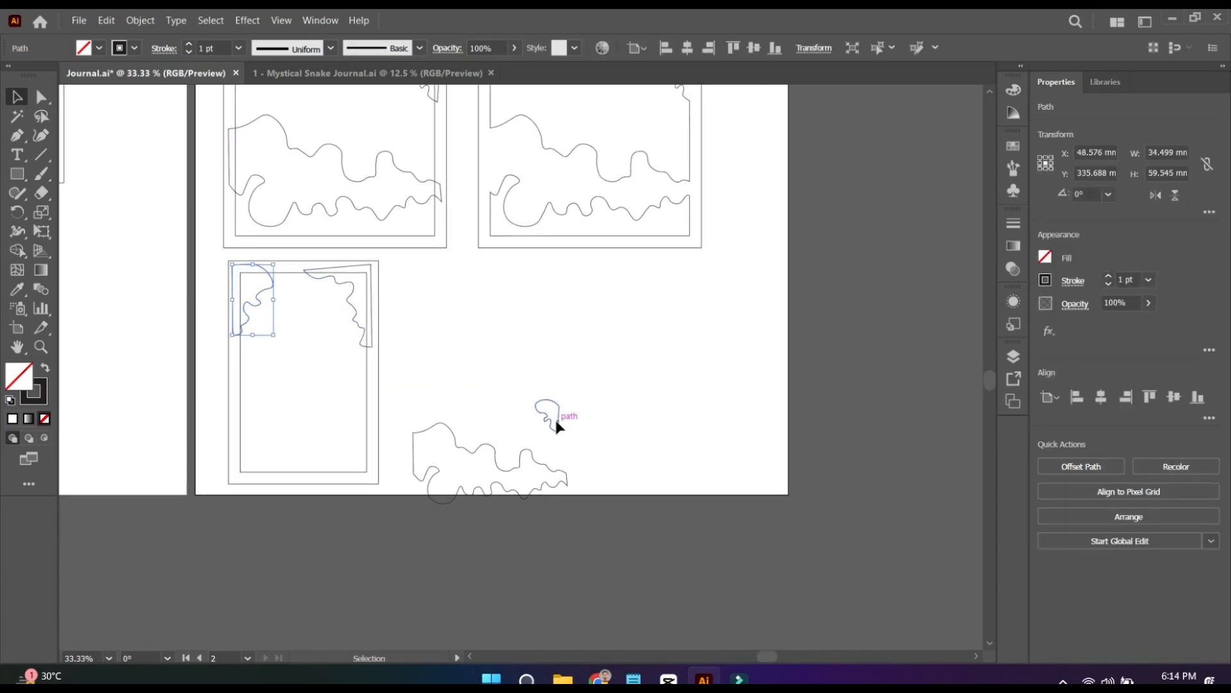
left_click_drag(556, 425, 370, 384)
left_click_drag(494, 473, 319, 432)
Step: Shrink the wavy band and fit it across the lower part of the small frame
left_click(462, 401)
left_click(357, 452)
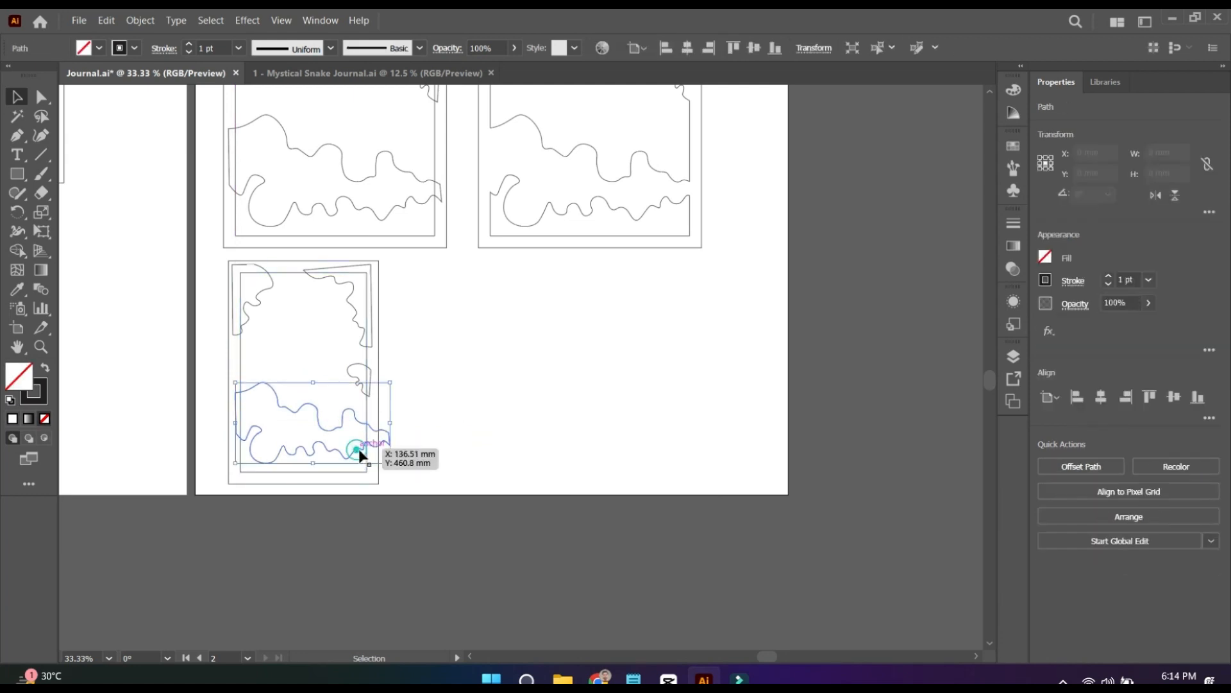
left_click(354, 456)
left_click(352, 454)
left_click_drag(392, 464, 344, 445)
left_click(489, 434)
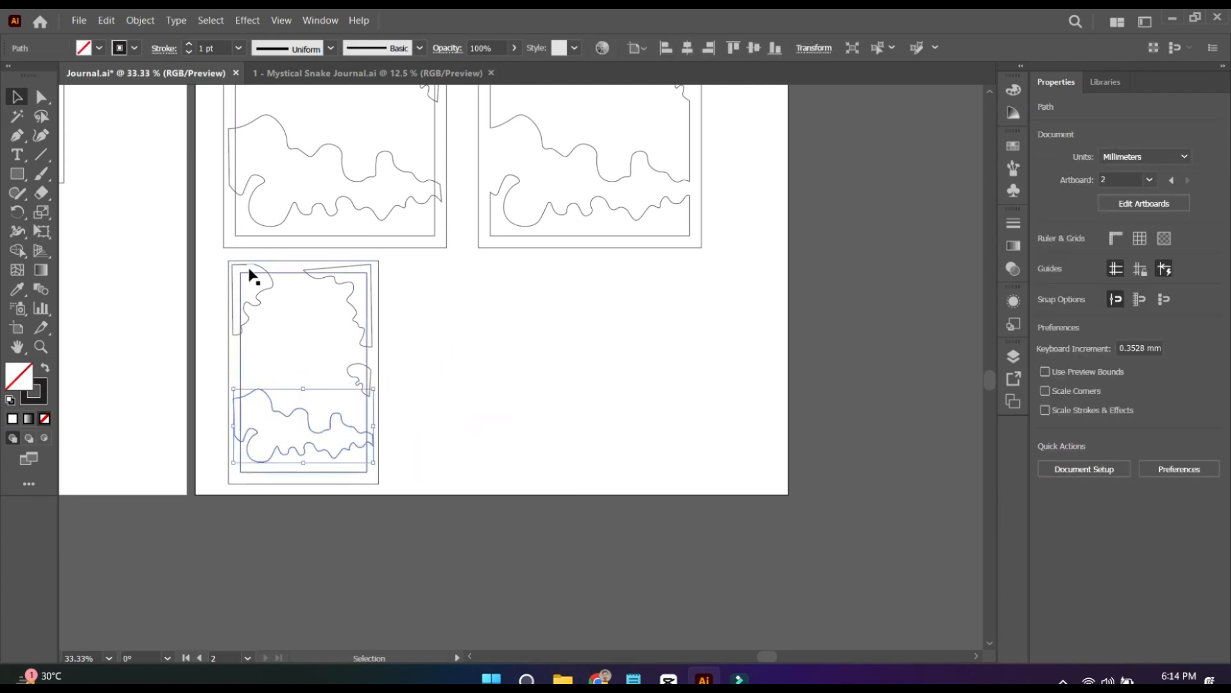
left_click(259, 301)
left_click(212, 260)
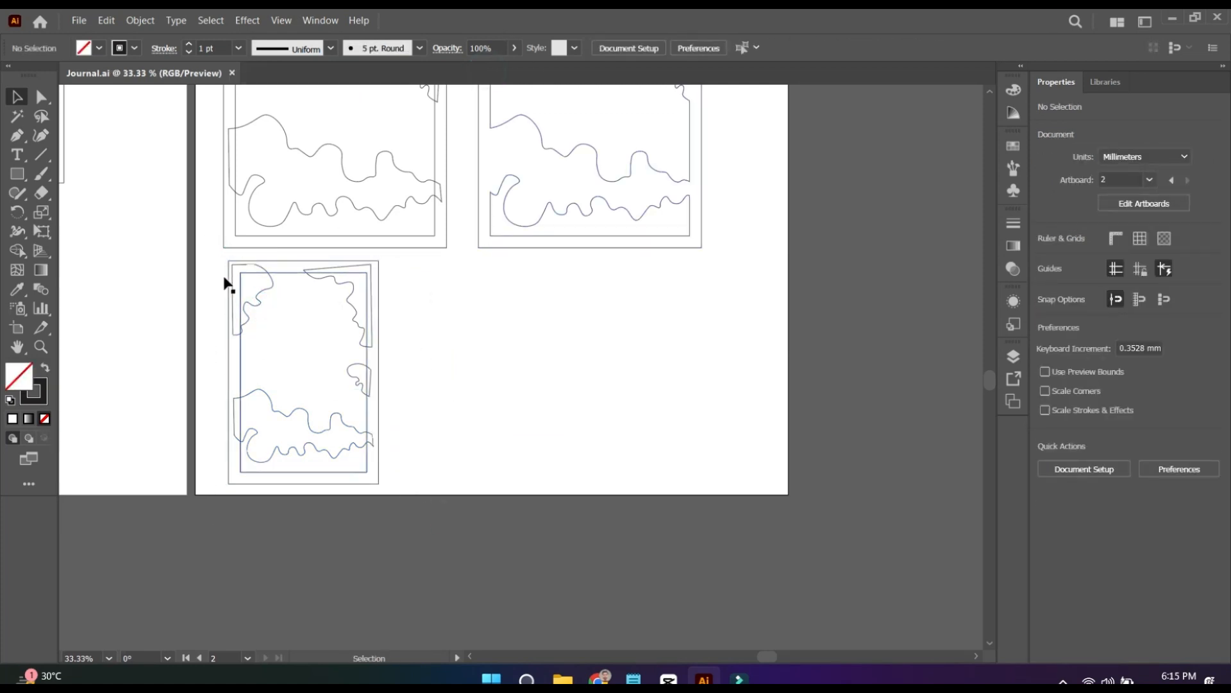
Step: Duplicate the small framed design beside the original and merge the copy's drip shapes into its frame with Shape Builder
left_click_drag(214, 256, 441, 542)
left_click_drag(324, 431, 511, 431)
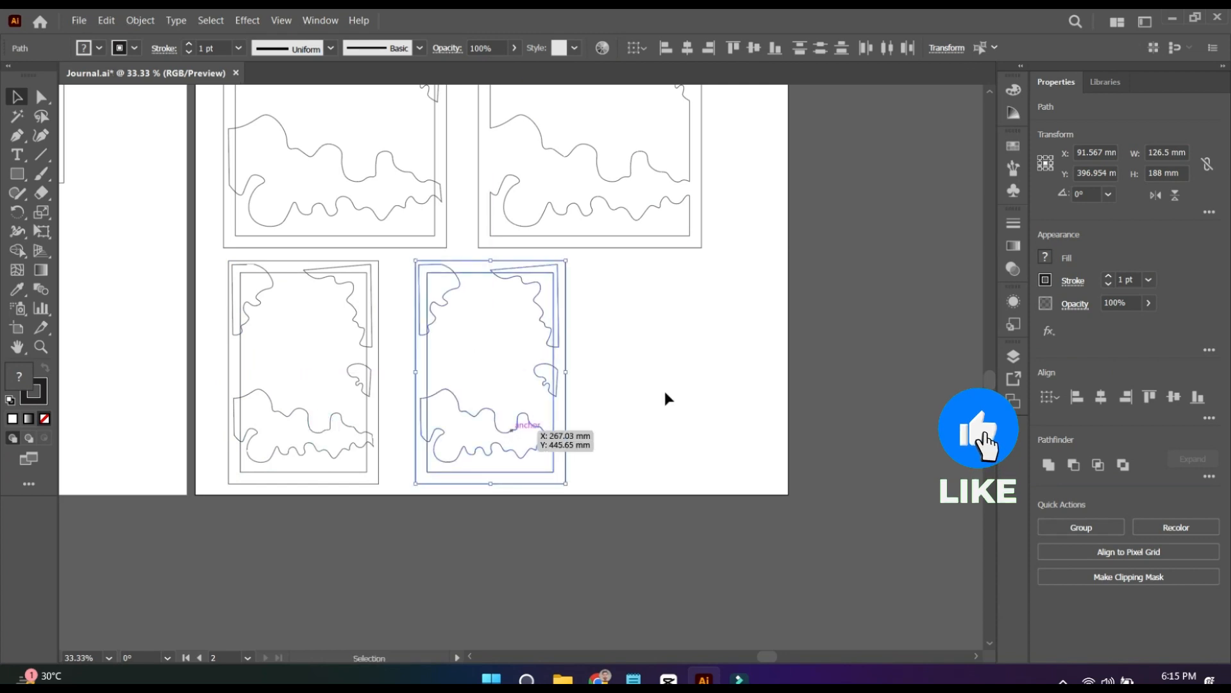
key("shift+m")
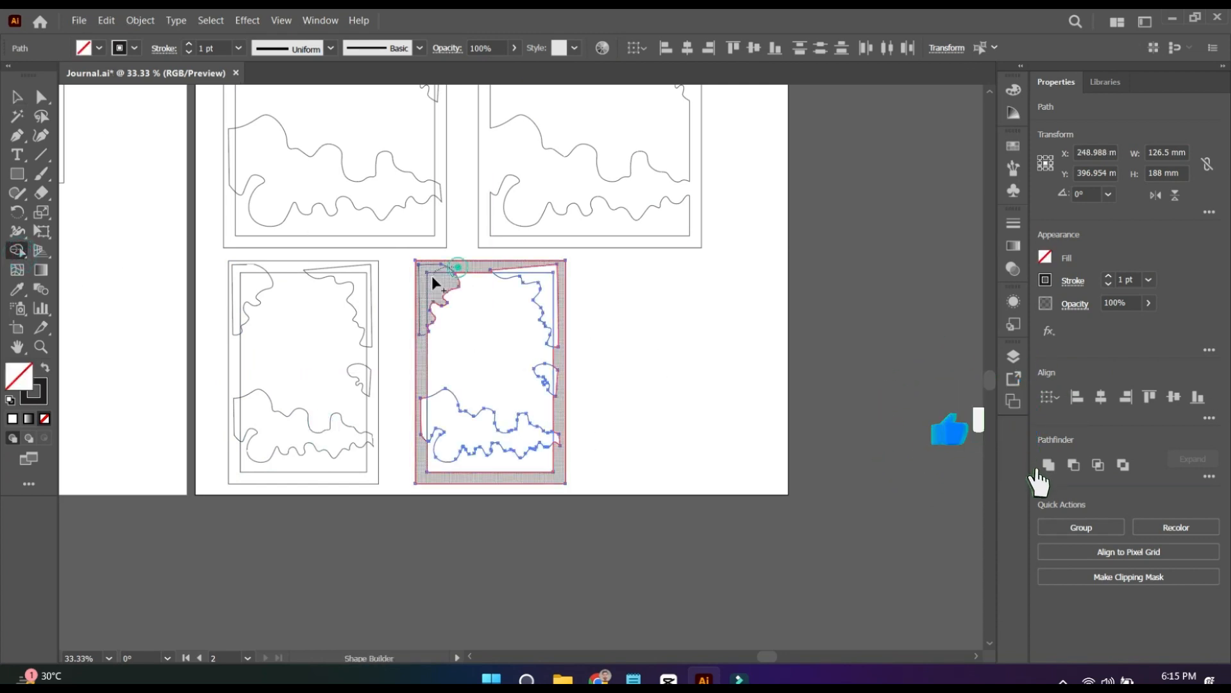
left_click_drag(432, 278, 517, 269)
left_click_drag(562, 359, 549, 383)
left_click_drag(560, 427, 548, 439)
left_click_drag(420, 410, 443, 420)
left_click(18, 96)
left_click(660, 363)
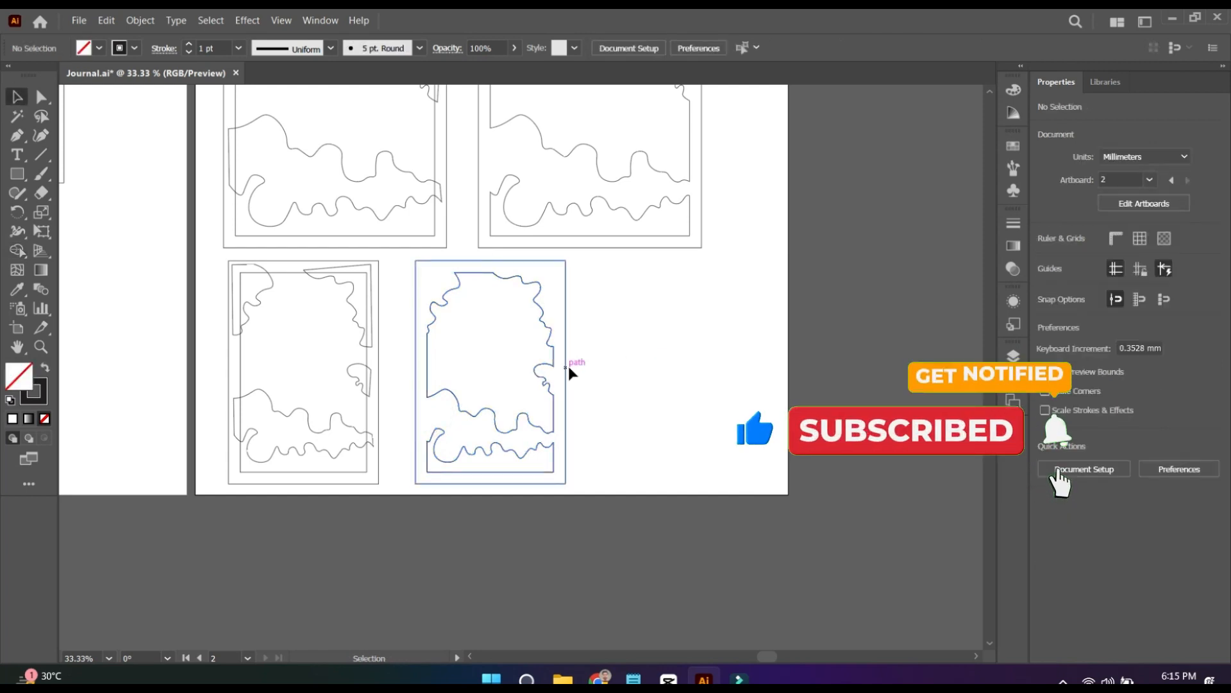
Step: Move the merged small frame off its leftover paths, delete the leftovers, and bring the frame back beside the small design
left_click_drag(565, 365, 808, 365)
left_click_drag(397, 263, 586, 494)
key("Delete")
left_click_drag(666, 395, 514, 431)
left_click(673, 377)
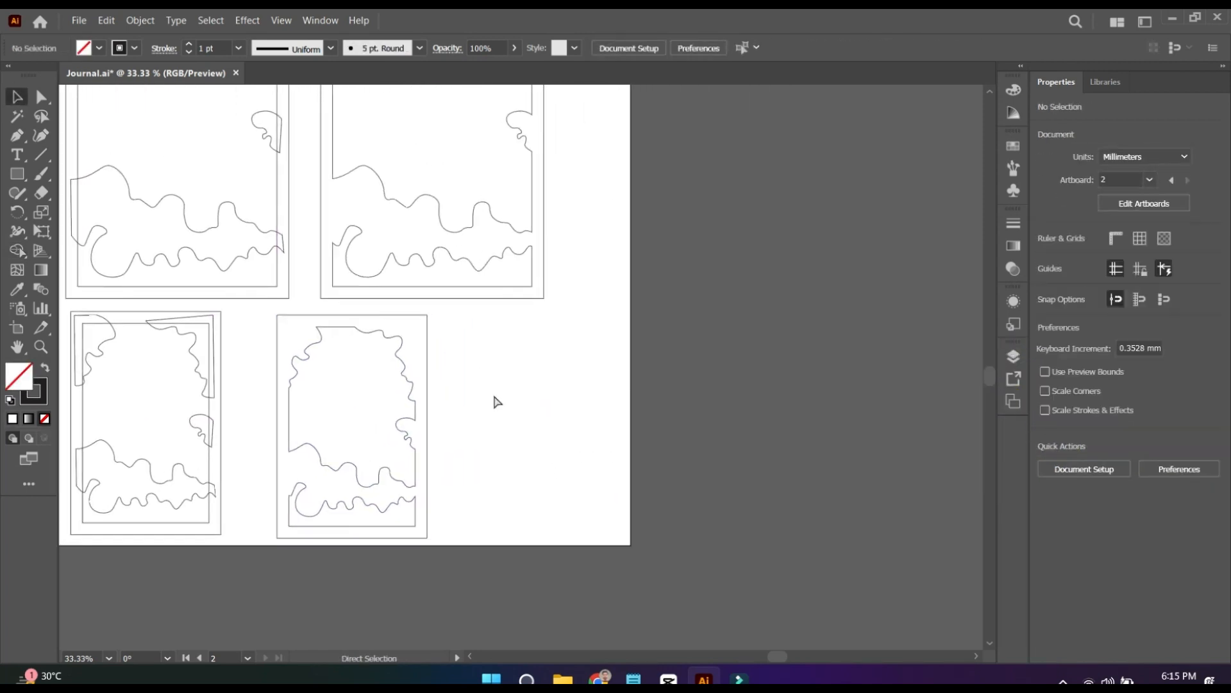
Step: Save the journal document
key("ctrl+s")
left_click_drag(458, 394, 396, 499)
left_click_drag(489, 481, 549, 453)
key("ctrl+minus")
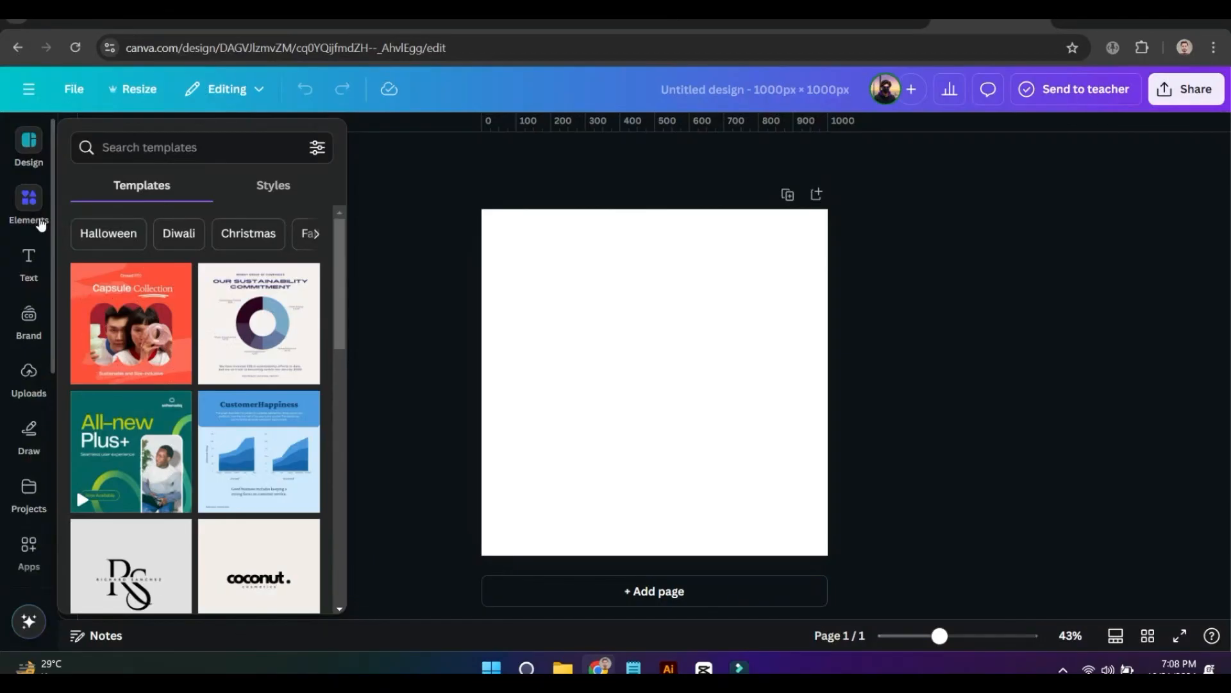
Step: Switch to Canva and search the graphics elements for "moon", browsing the results for a crescent
left_click(29, 203)
left_click(188, 142)
type("moon")
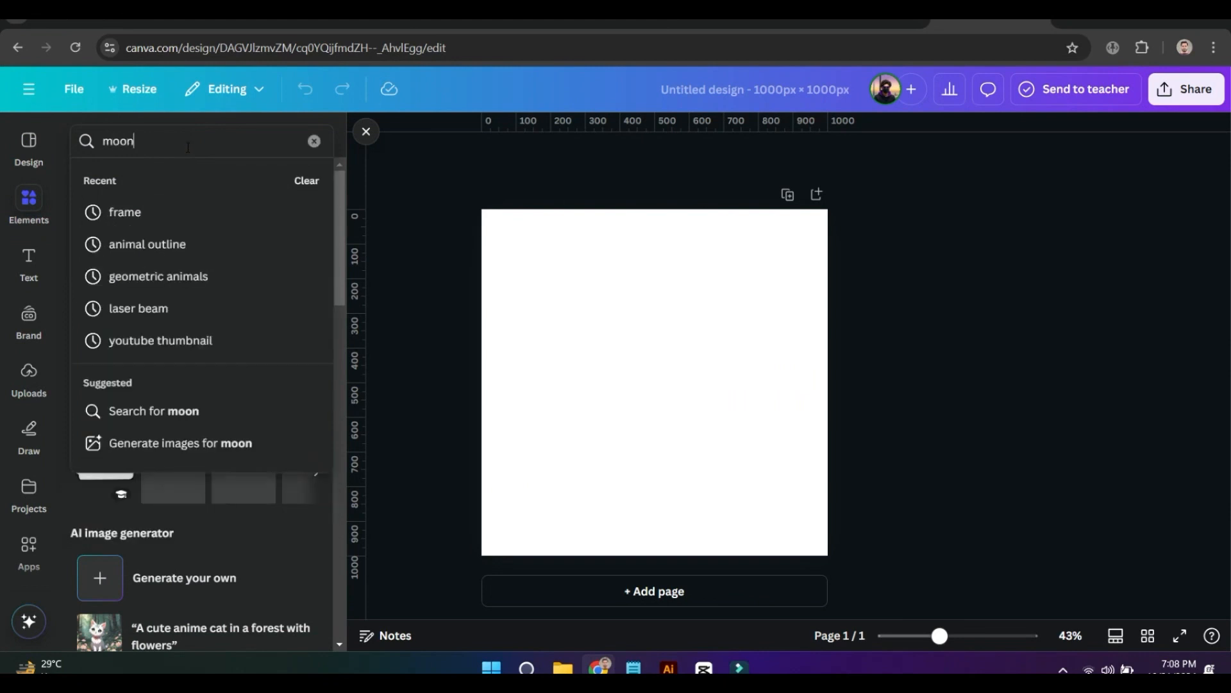
key("Return")
left_click(298, 261)
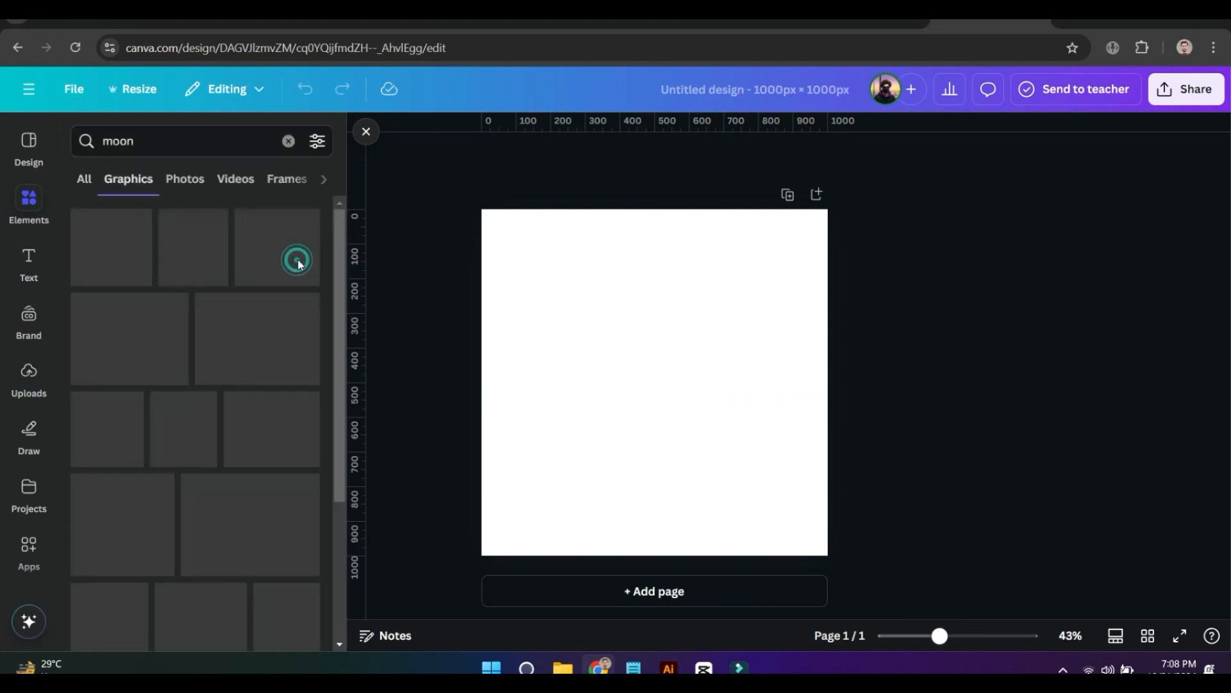
scroll(260, 401, "down", 6)
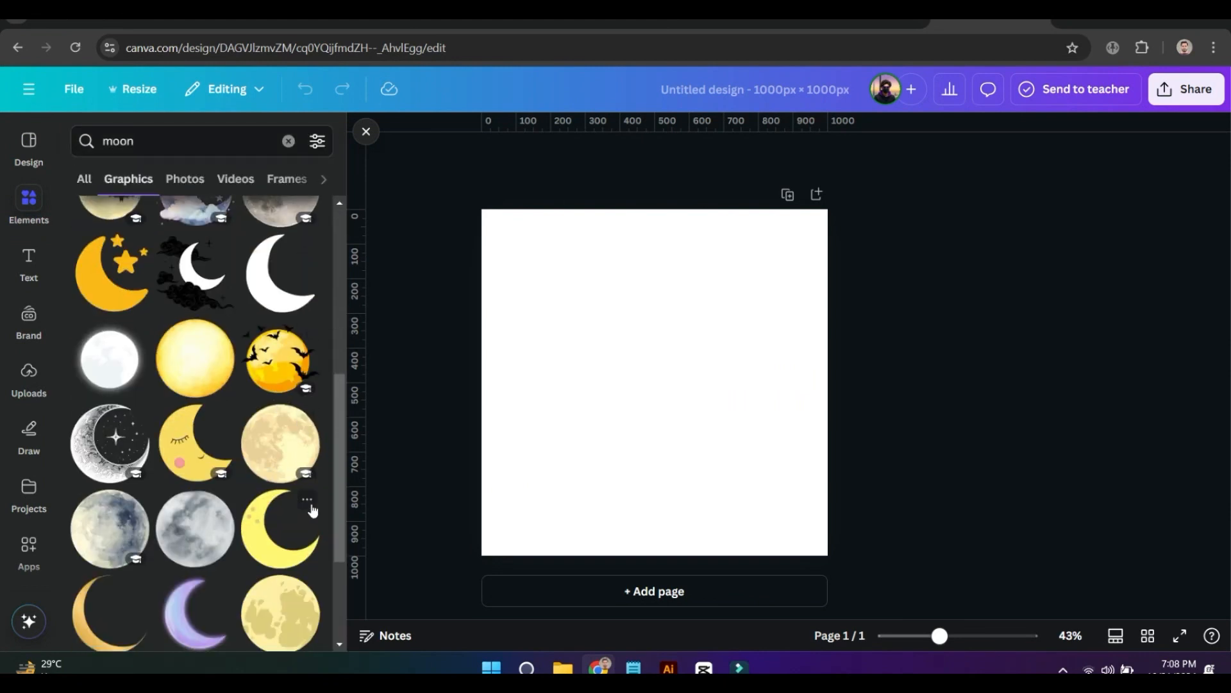
Step: Place the crescent moon on the page in black, rotate it with its opening upward, and enlarge it to about 610 × 612
left_click_drag(654, 489, 612, 373)
left_click(643, 155)
left_click_drag(591, 423, 701, 525)
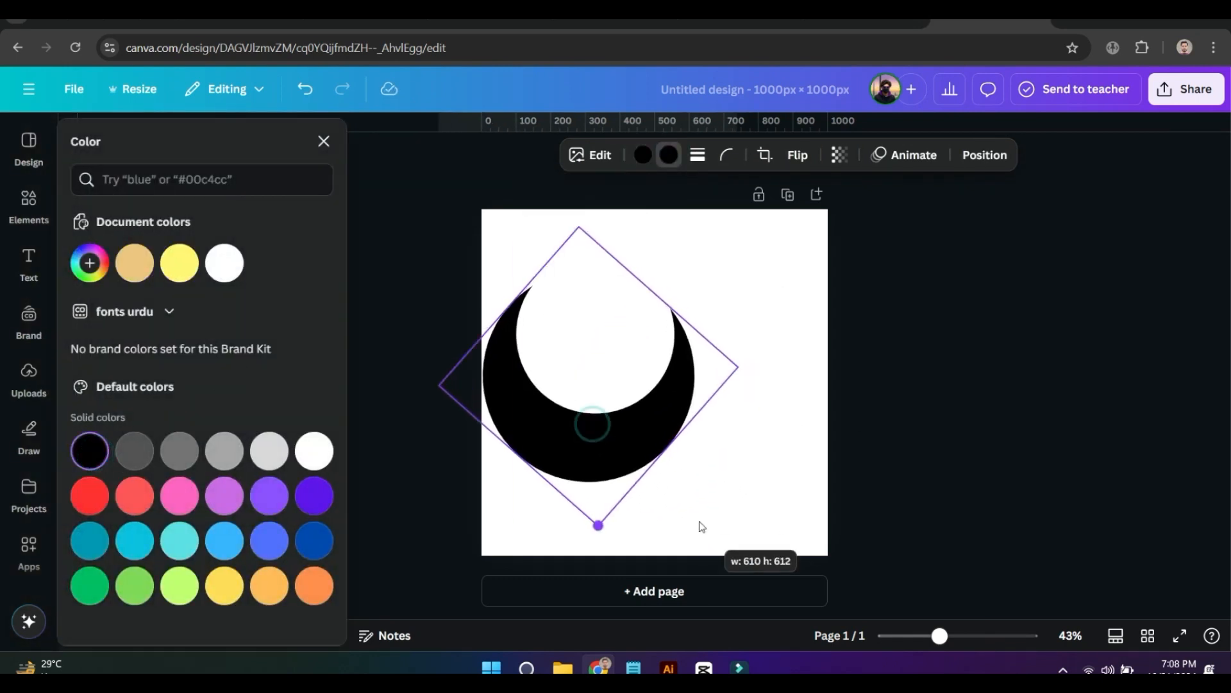
left_click_drag(589, 454, 646, 460)
left_click_drag(751, 464, 756, 459)
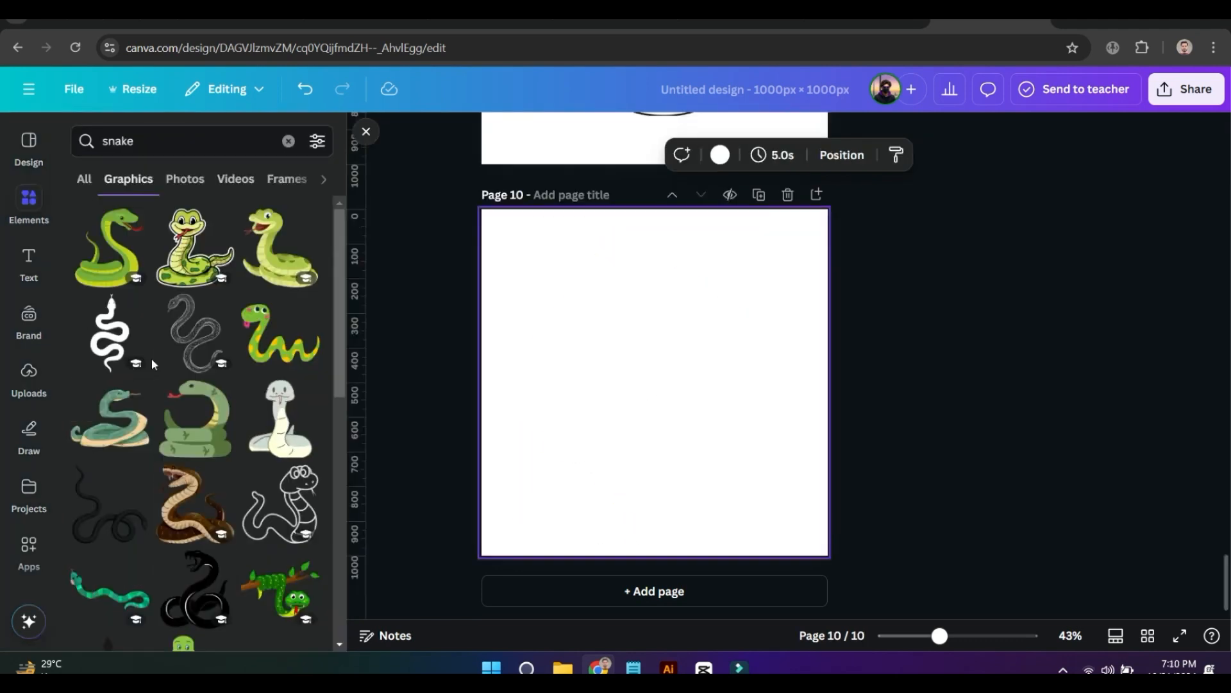
Step: Place and enlarge a black snake silhouette on page 10, and download all 22 pages as PNG with a transparent background
left_click_drag(664, 379, 606, 294)
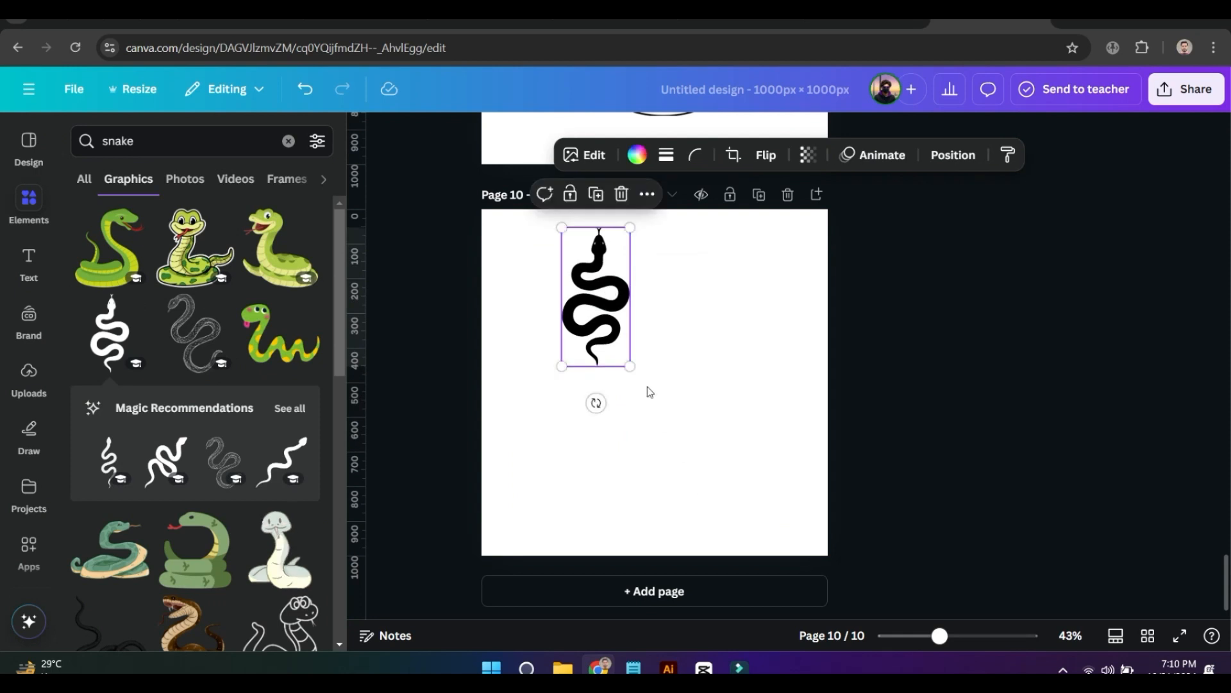
left_click_drag(735, 487, 750, 517)
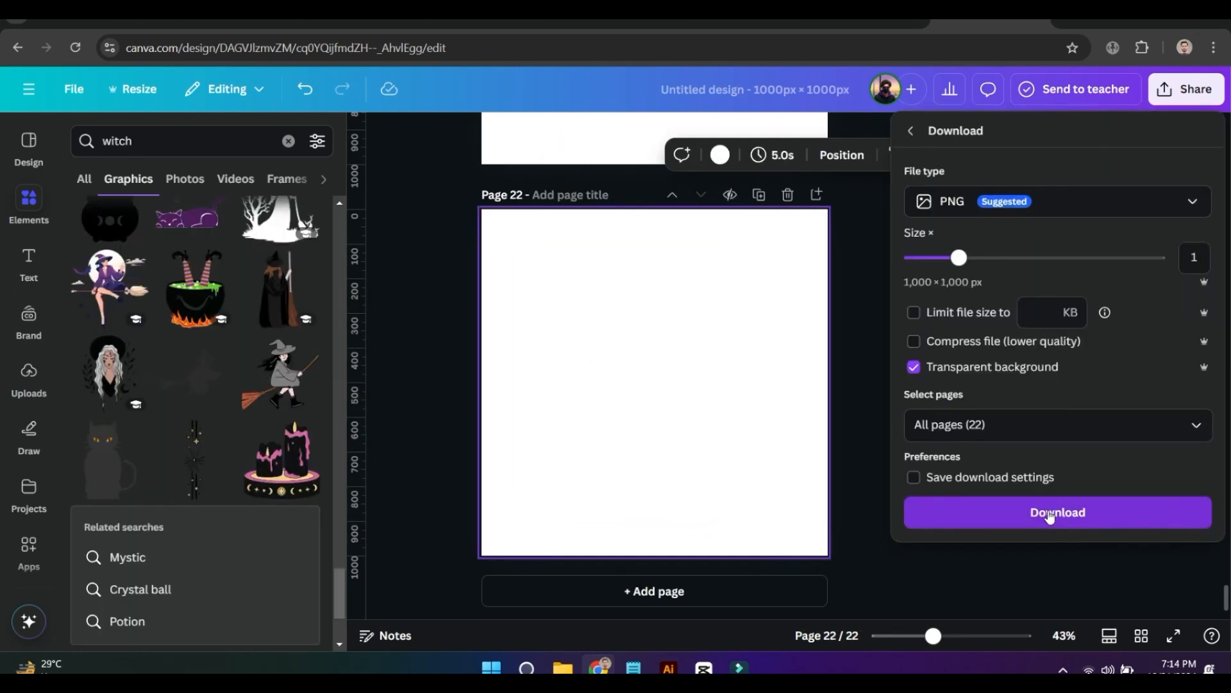
left_click(1042, 511)
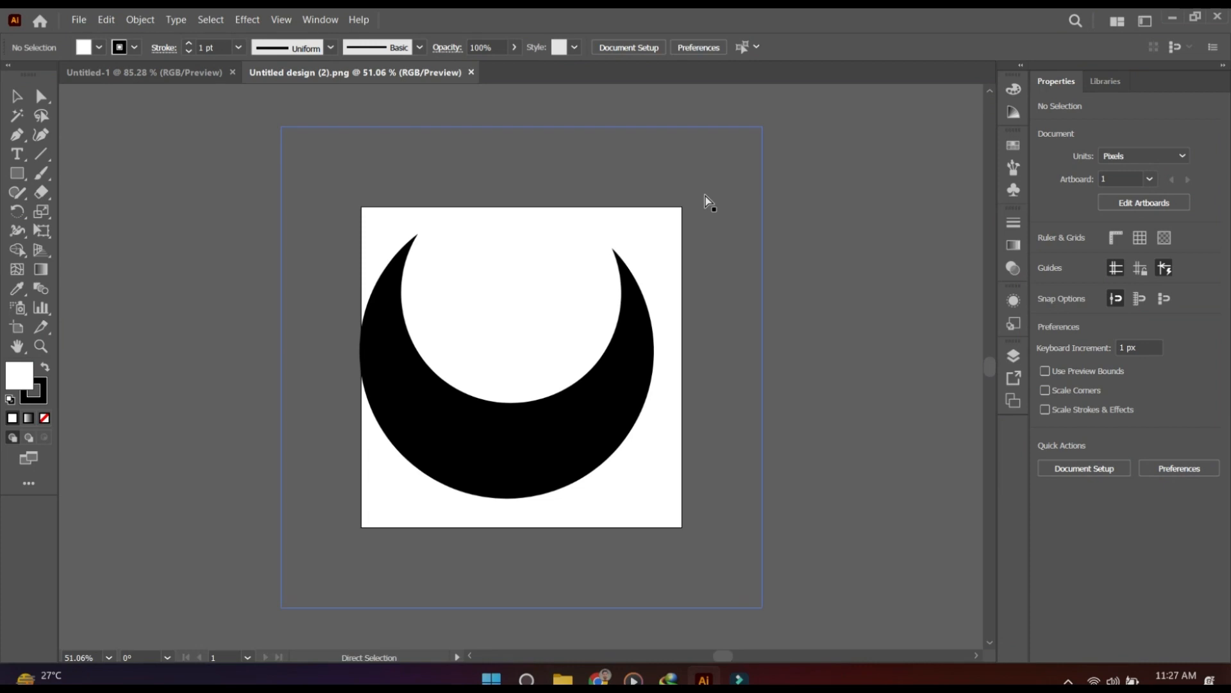
key("ctrl+minus")
key("ctrl+minus")
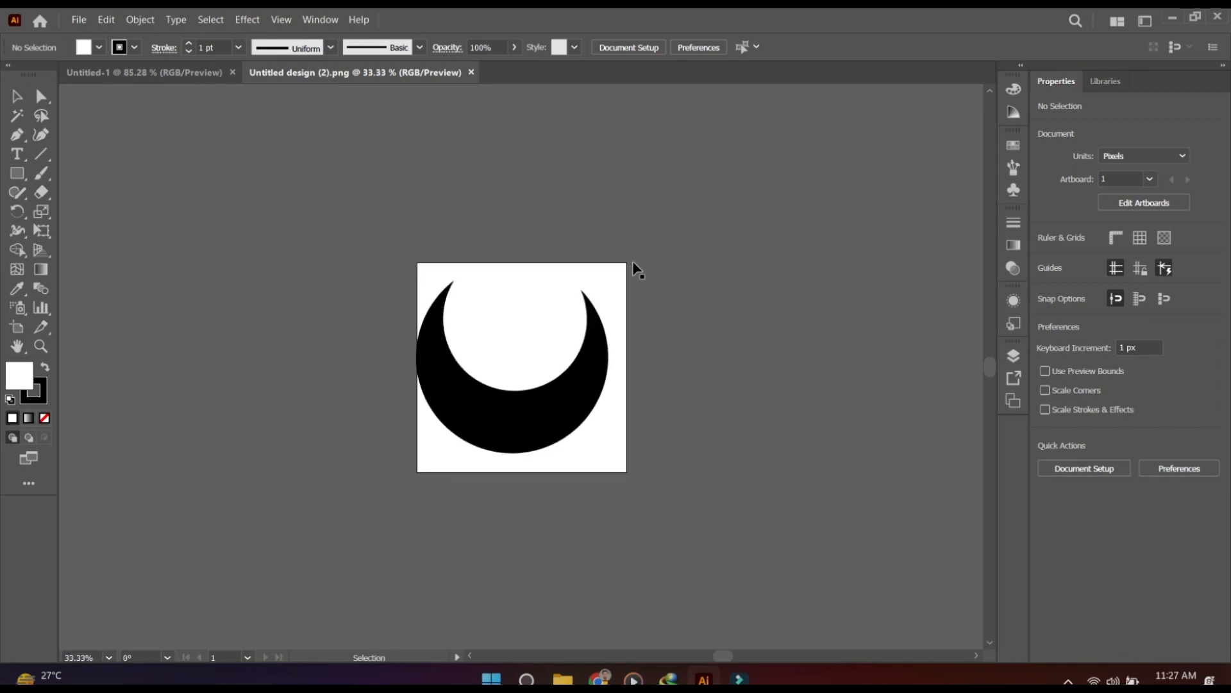
Step: Centre the crescent moon image on the artboard and trace it in black and white with the default Image Trace preset
left_click_drag(487, 420, 505, 425)
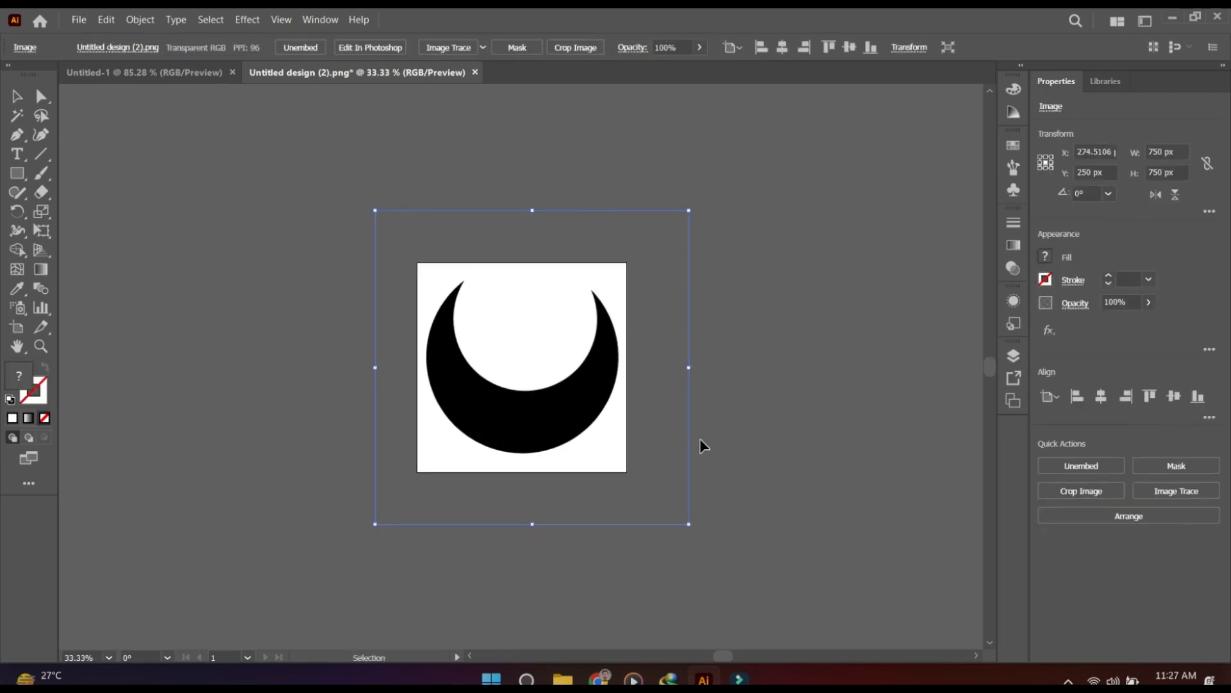
key("ctrl+plus")
left_click(321, 21)
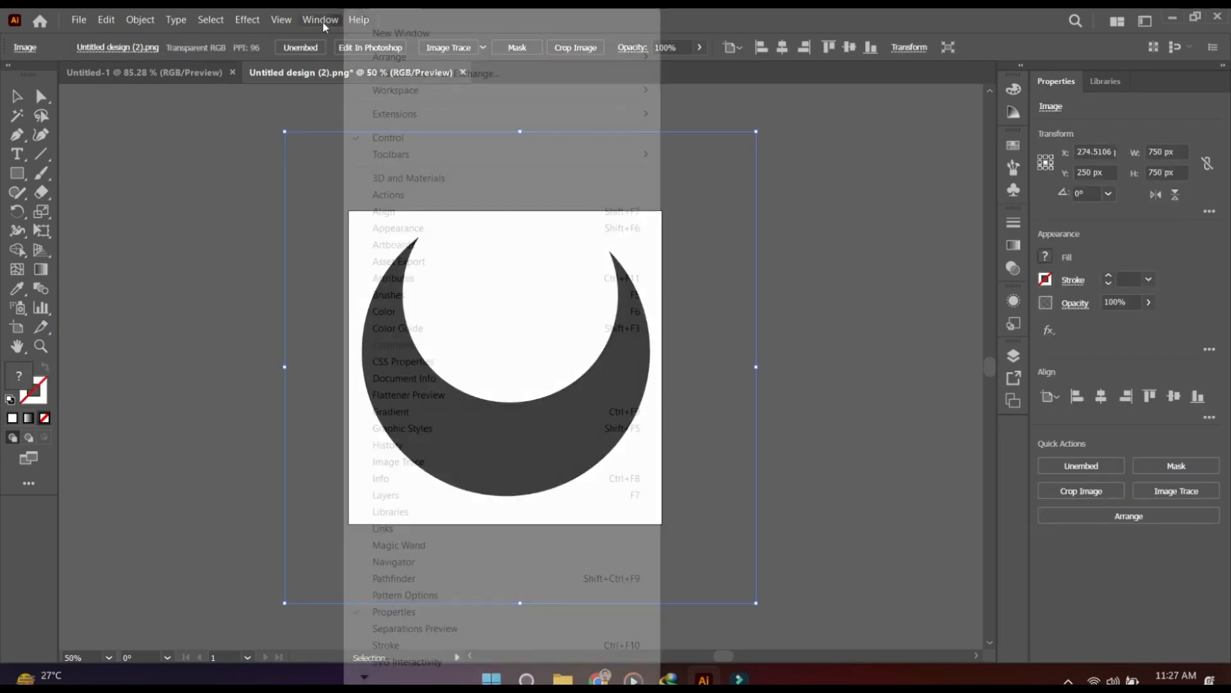
left_click(435, 461)
left_click_drag(579, 195, 1135, 77)
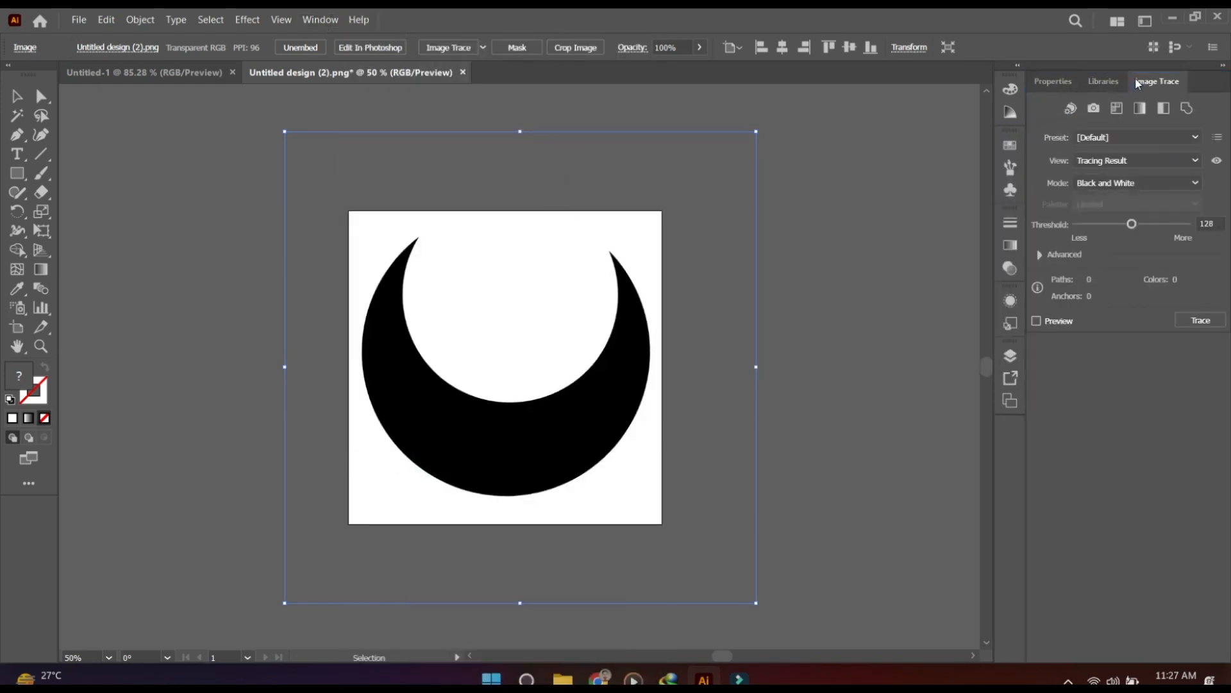
left_click(1197, 320)
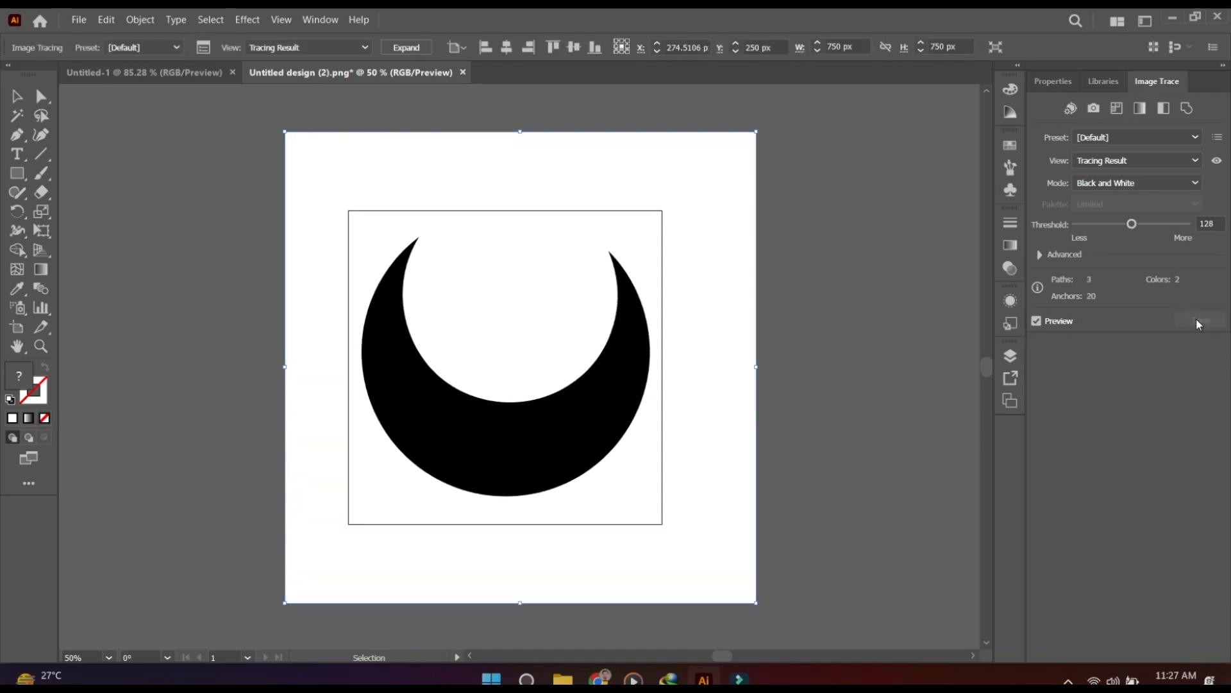
Step: Expand the traced moon's object and fill, and ungroup the resulting shapes
left_click(1055, 82)
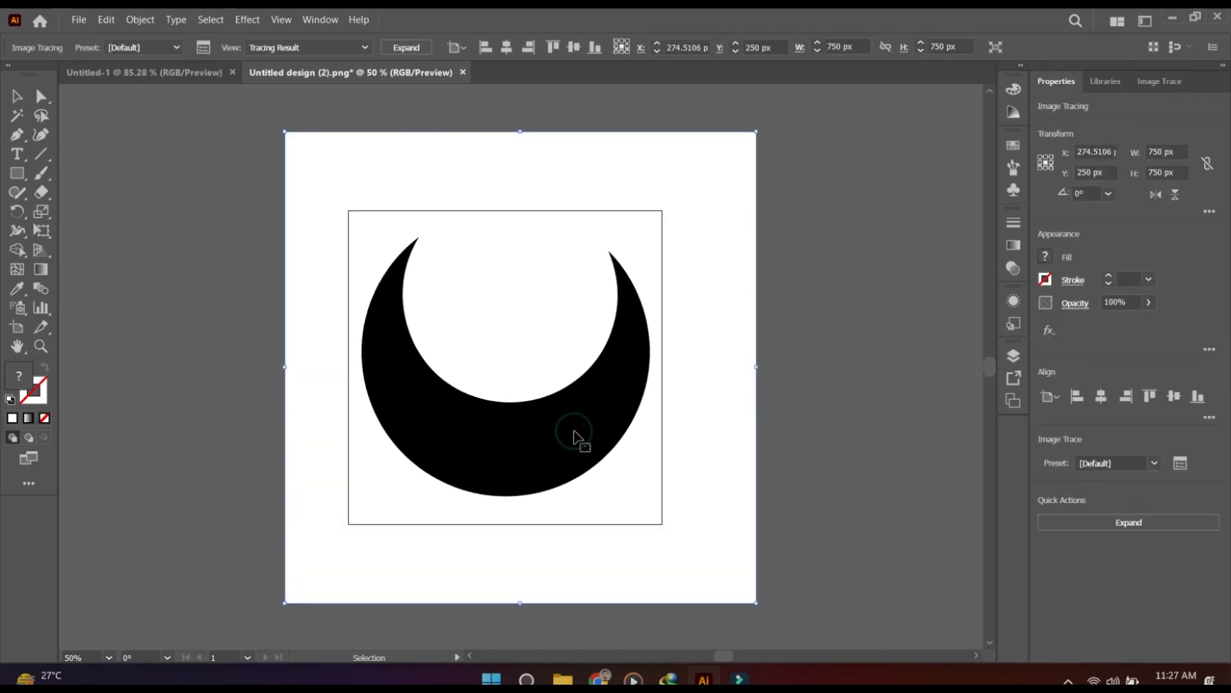
left_click(135, 21)
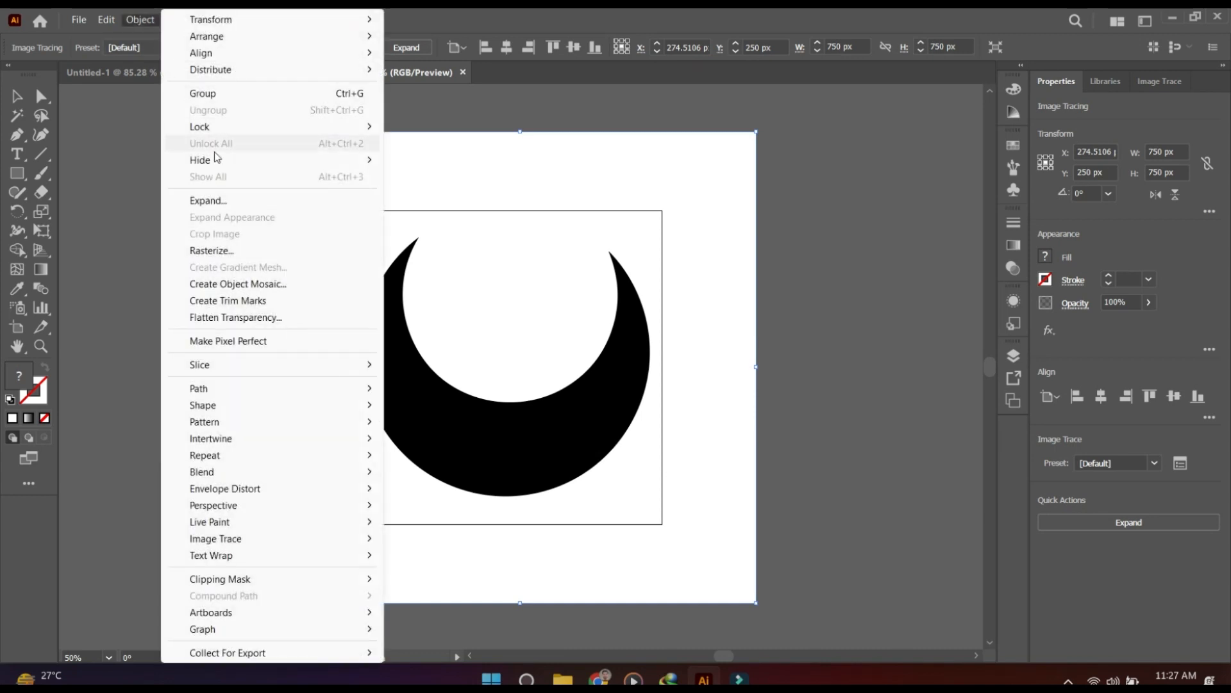
left_click(227, 202)
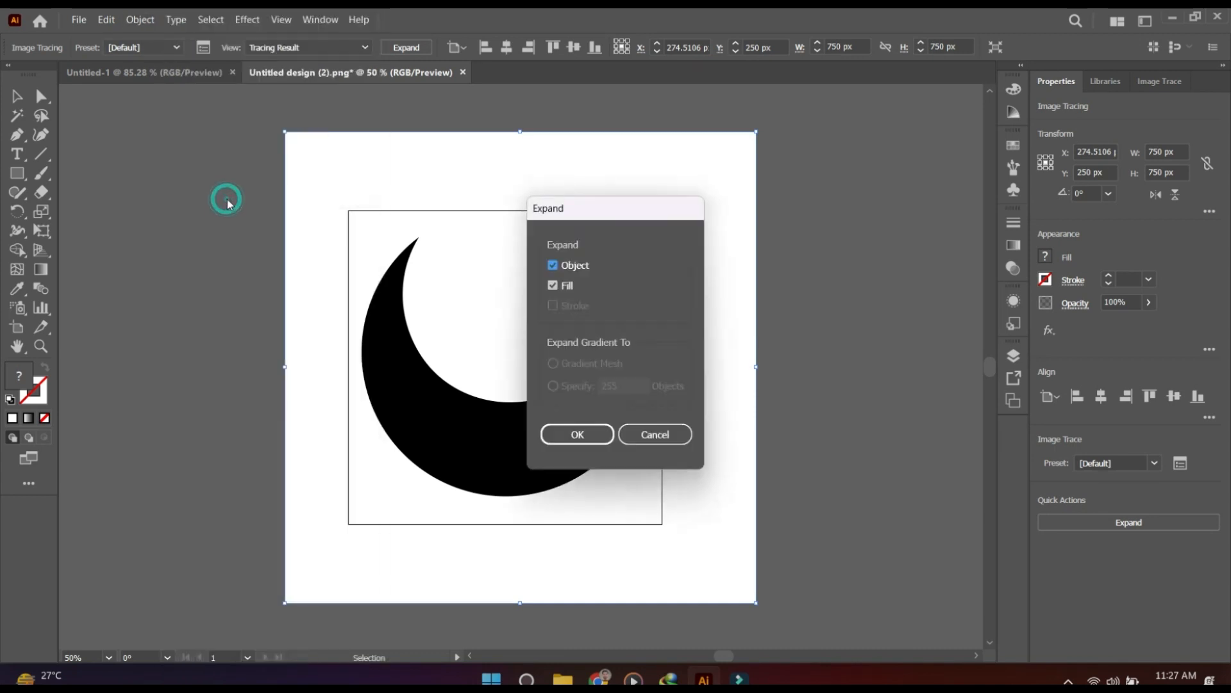
left_click(577, 436)
left_click(1094, 523)
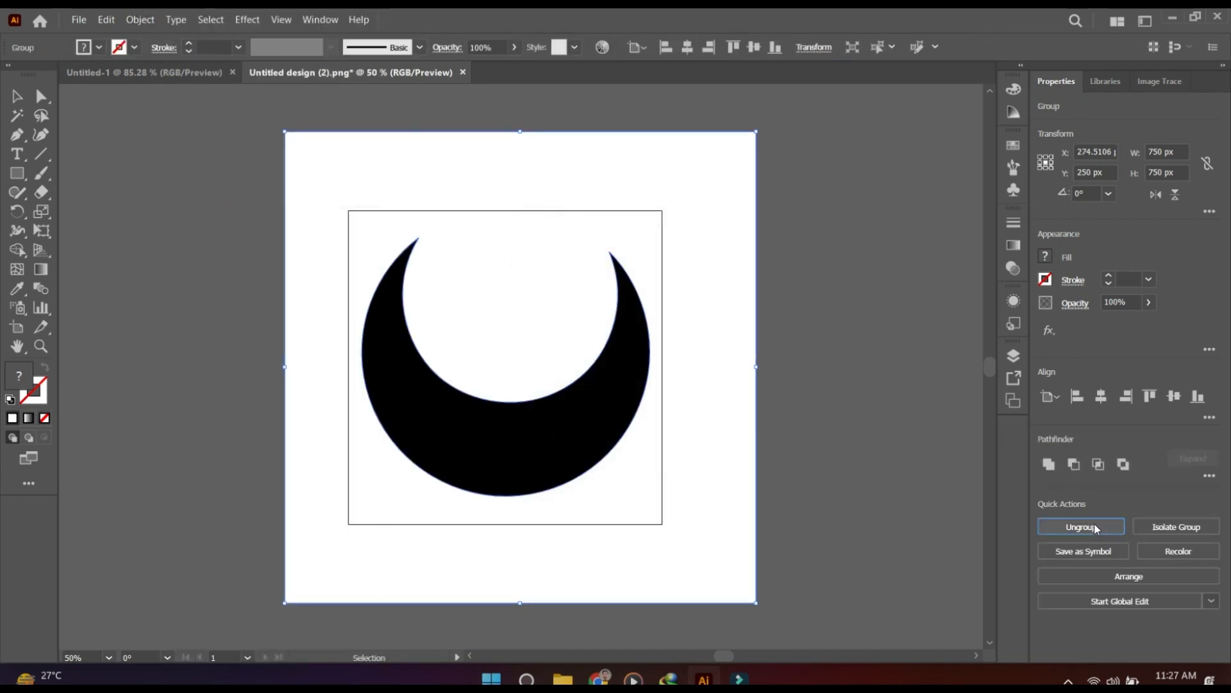
mouse_move(721, 421)
left_mouse_down()
mouse_move(459, 419)
mouse_move(715, 417)
left_mouse_up()
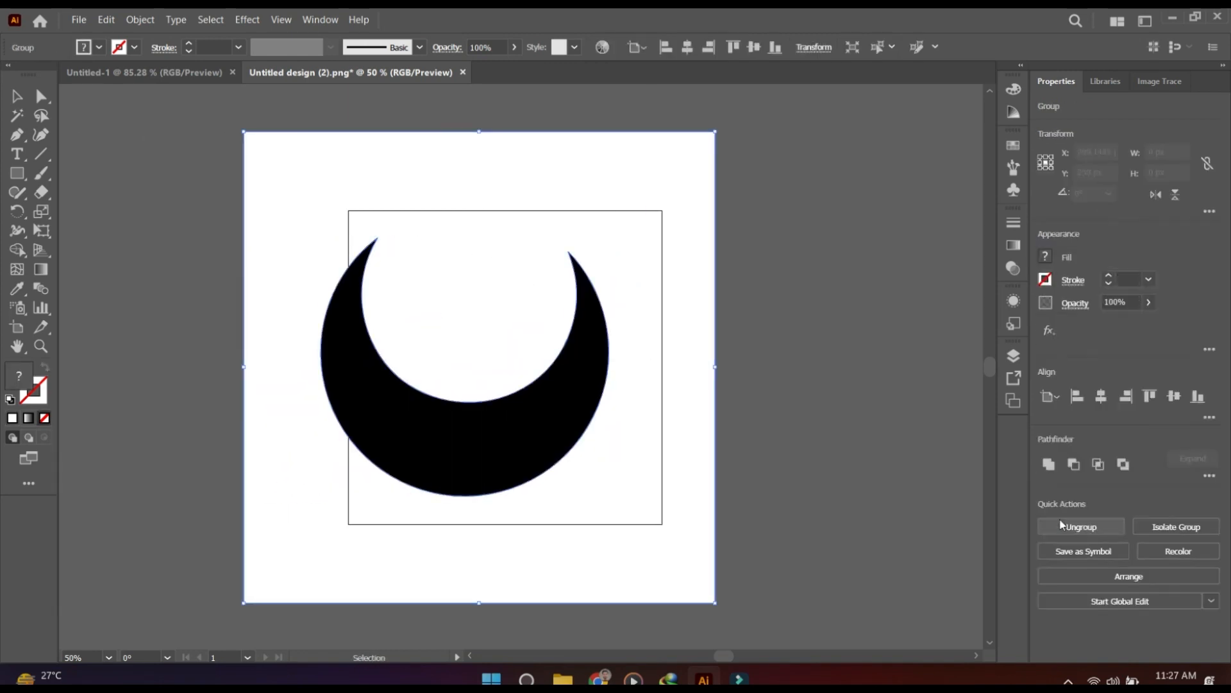
left_click(1082, 527)
left_click(911, 474)
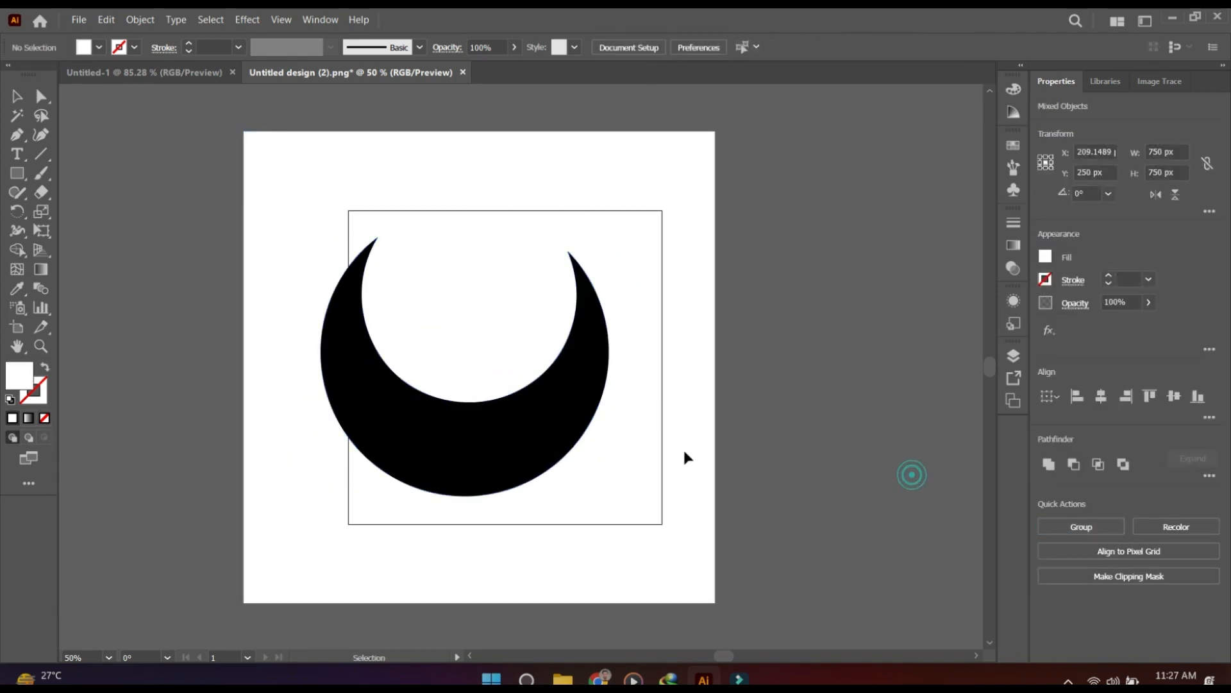
Step: Delete the traced white background and move the black crescent clear of the artboard
left_click(683, 448)
key("Delete")
left_click_drag(503, 459, 830, 462)
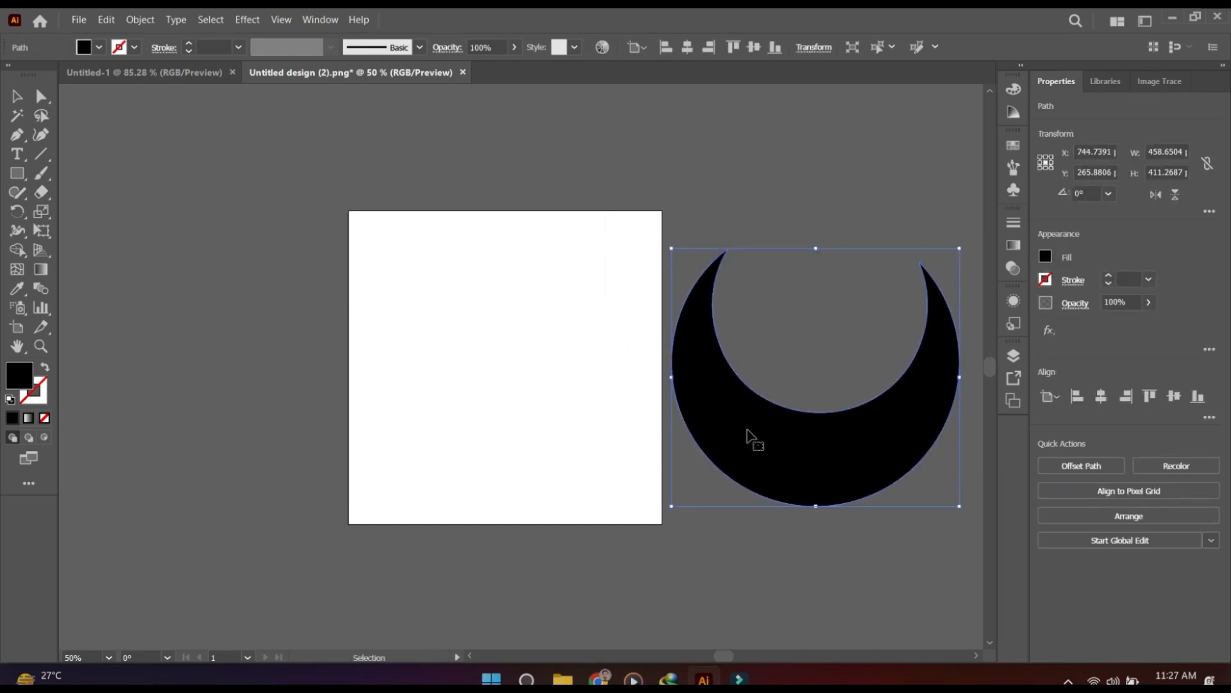
left_click_drag(908, 428, 600, 424)
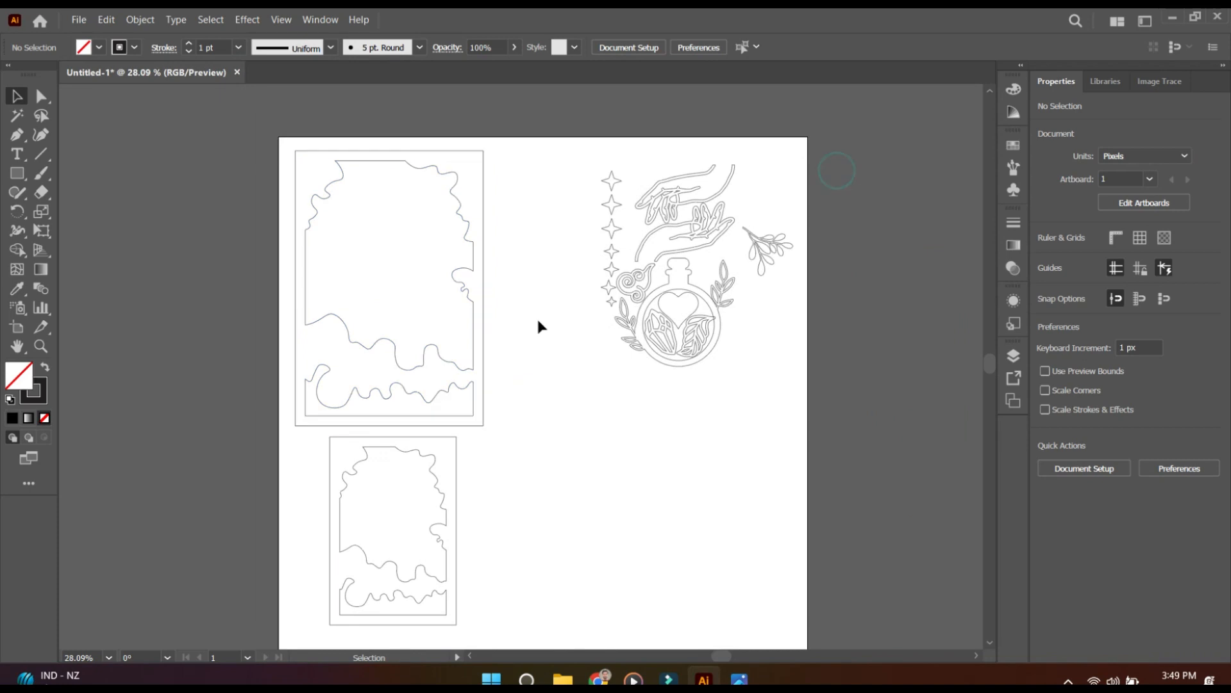
Step: In the journal document, place the leafy potion bottle inside the large drip frame and enlarge it slightly
left_click_drag(696, 330, 778, 367)
left_click_drag(718, 357, 424, 340)
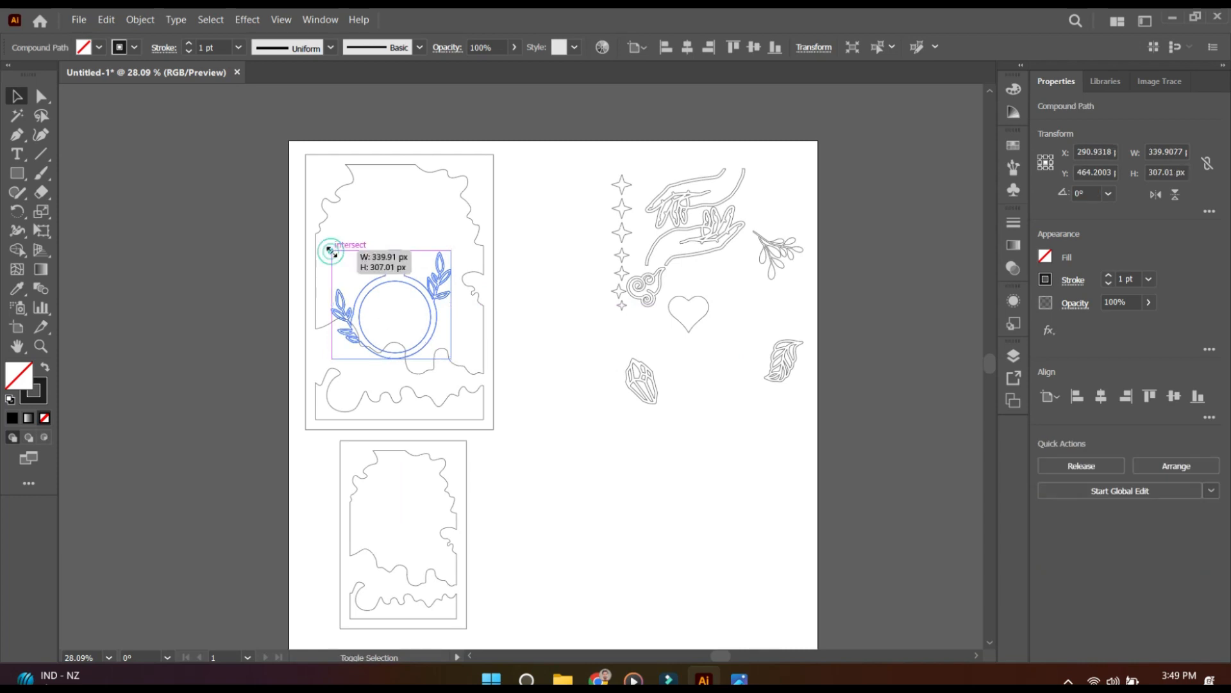
left_click_drag(331, 252, 325, 245)
left_click(539, 329)
left_click_drag(427, 335, 433, 332)
left_click(575, 357)
Step: Place the heart inside the bottle and align the large frame and its contents on their horizontal centres
left_click_drag(696, 323, 407, 329)
left_click(623, 351)
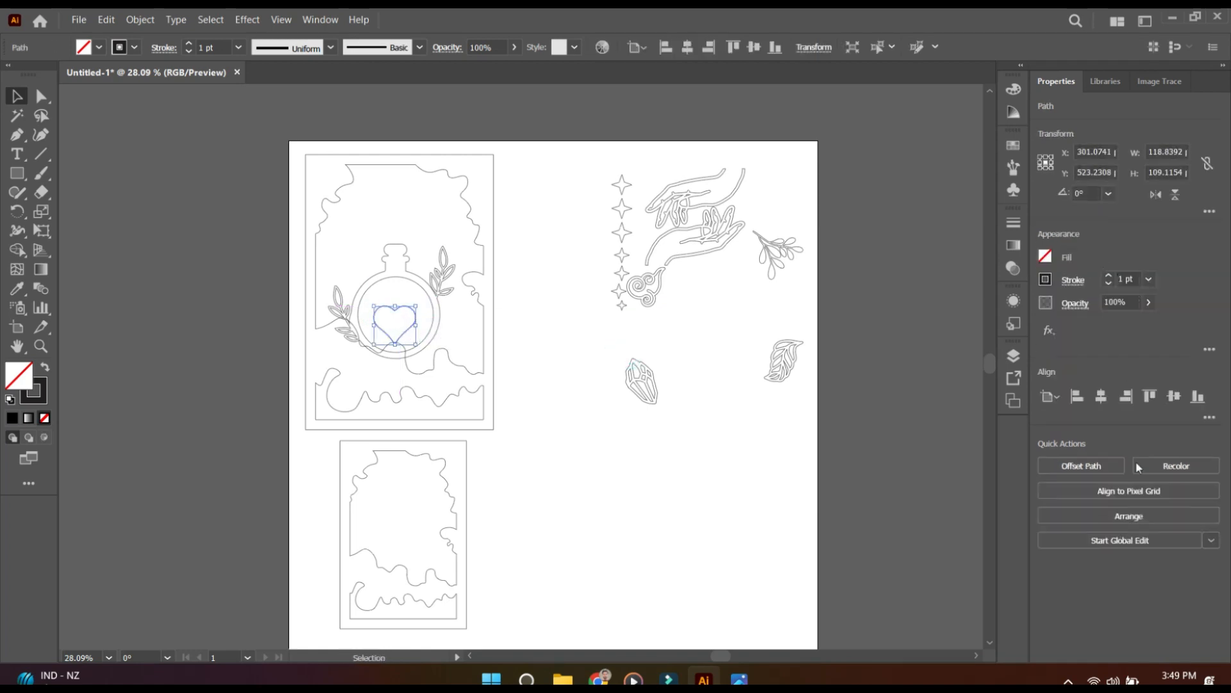
left_click_drag(522, 148, 316, 363)
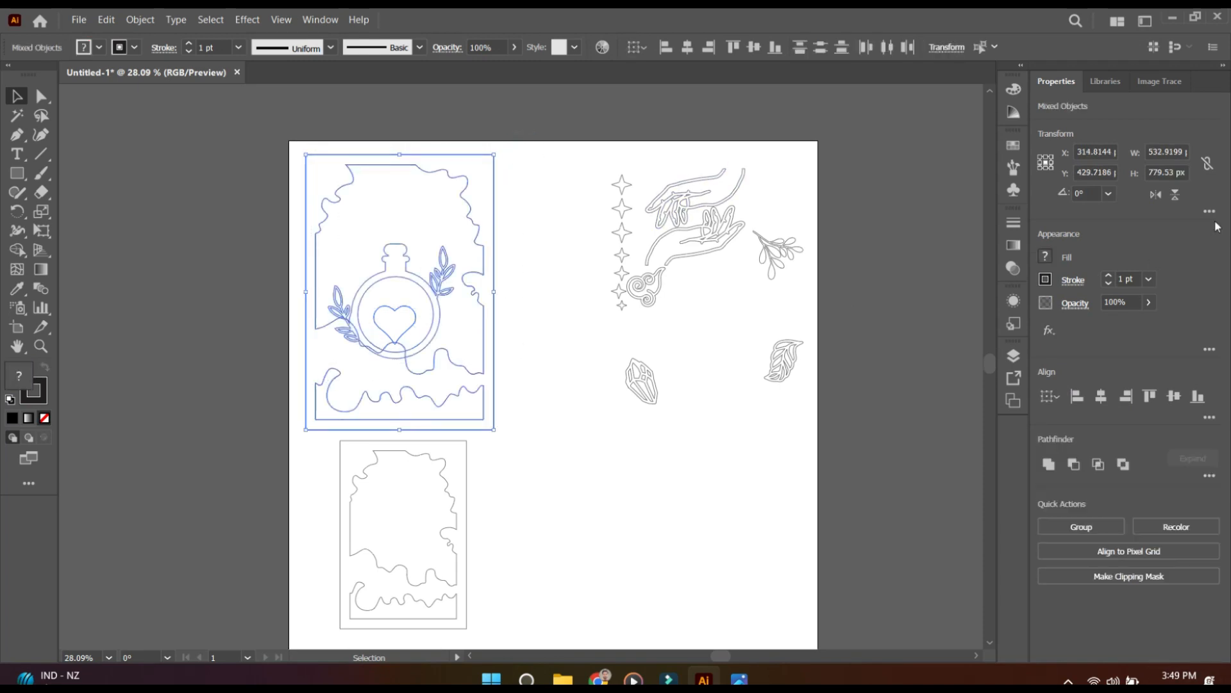
left_click(1101, 395)
left_click(580, 402)
Step: Fine-tune the heart's position so it sits centred within the round body of the bottle
left_click_drag(434, 340, 402, 328)
key("Right")
key("Right")
key("Right")
key("Right")
key("Right")
key("Right")
key("Right")
key("Right")
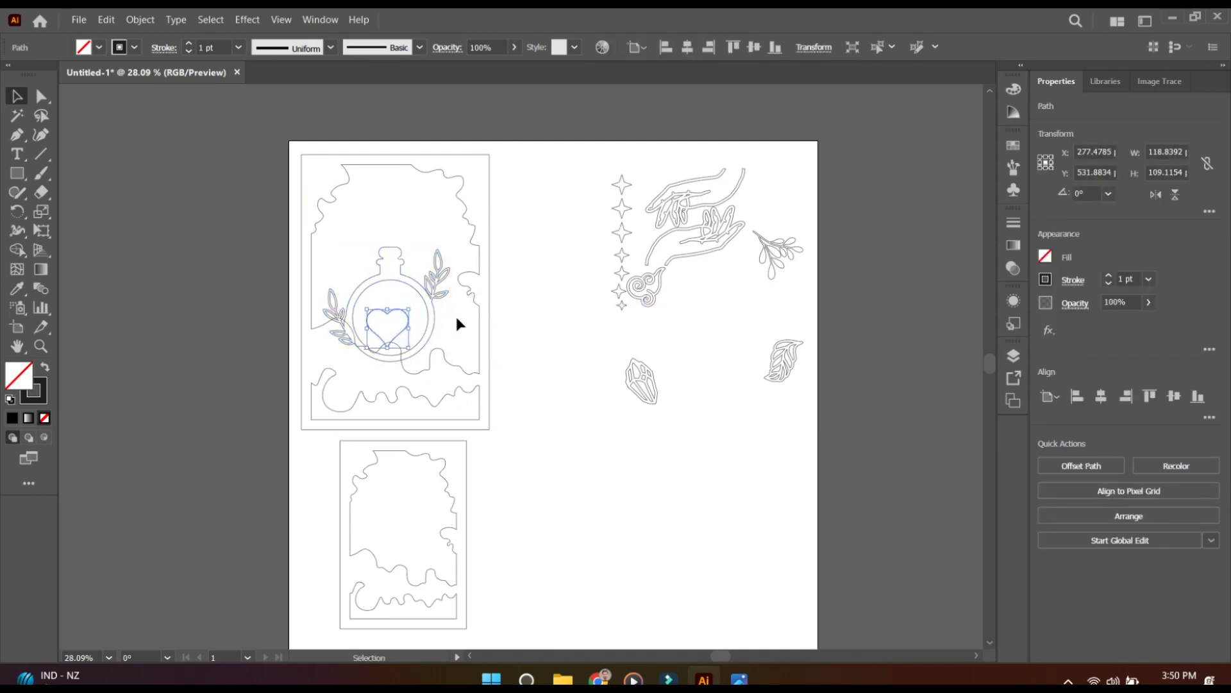
key("Right")
key("Right")
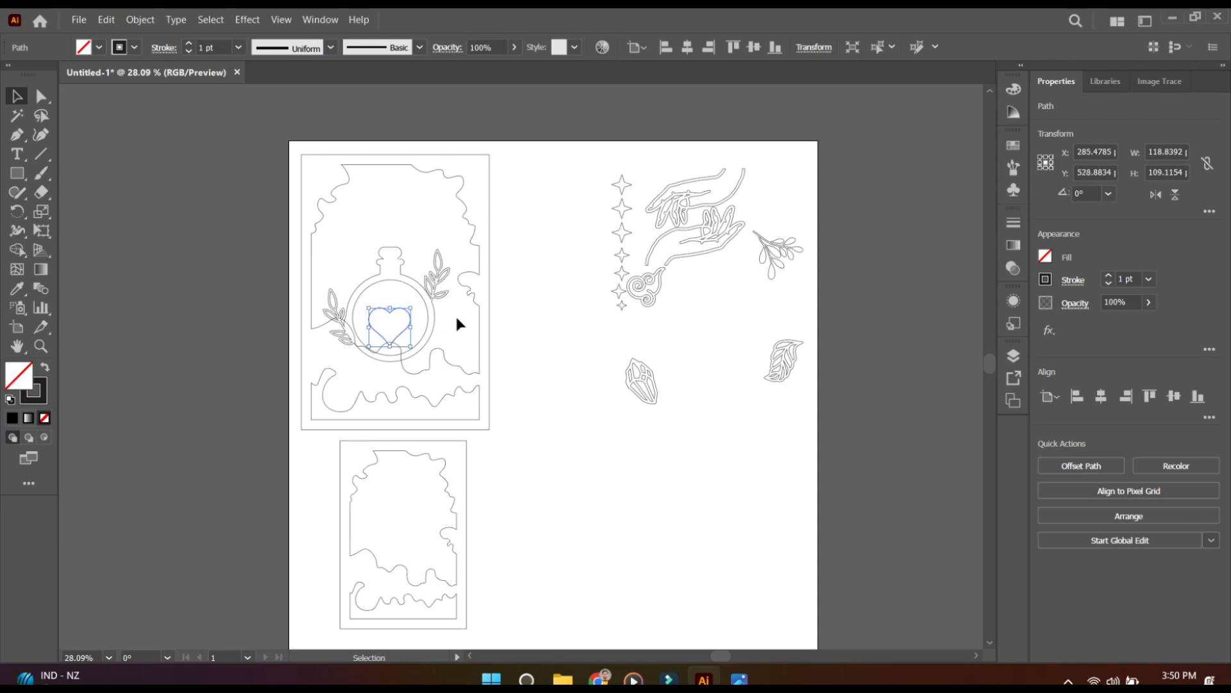
key("Up")
key("Up")
key("Up")
key("Up")
left_click(545, 315)
Step: Place the downward-reaching hand above the bottle and the upturned hand below it, against the large frame's top and bottom edges
mouse_move(729, 202)
left_mouse_down()
mouse_move(481, 165)
mouse_move(425, 182)
mouse_move(436, 183)
left_mouse_up()
mouse_move(725, 247)
left_mouse_down()
mouse_move(427, 359)
mouse_move(424, 406)
left_mouse_up()
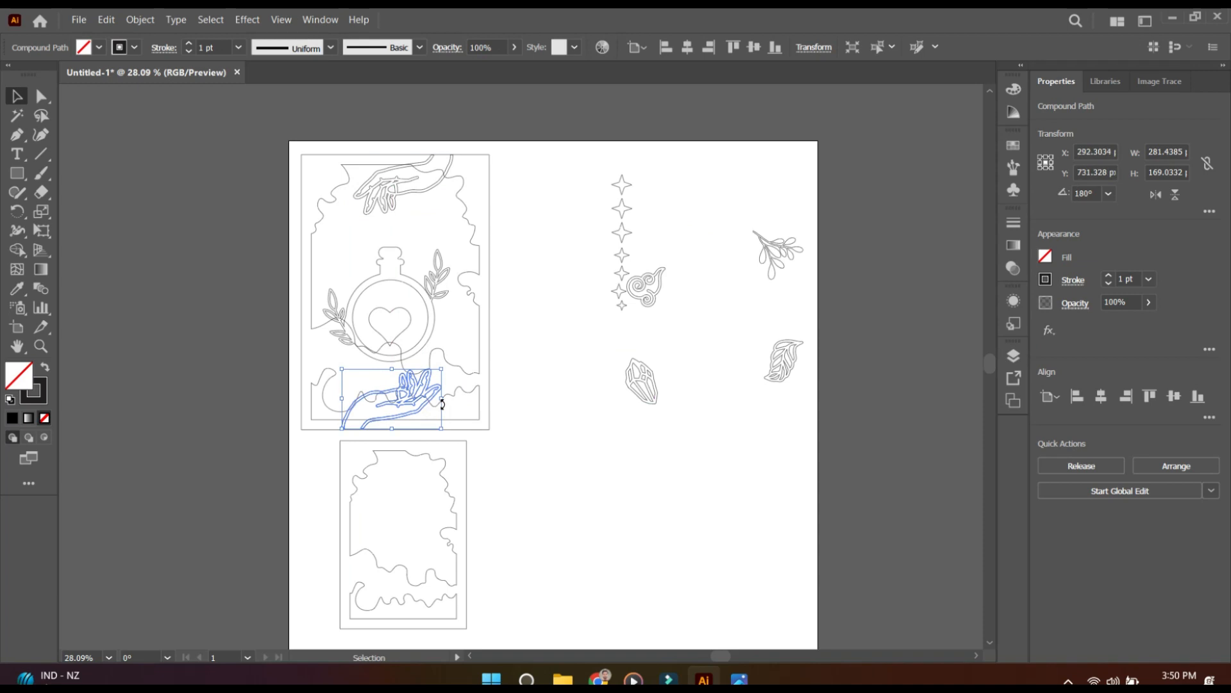
left_click(606, 323)
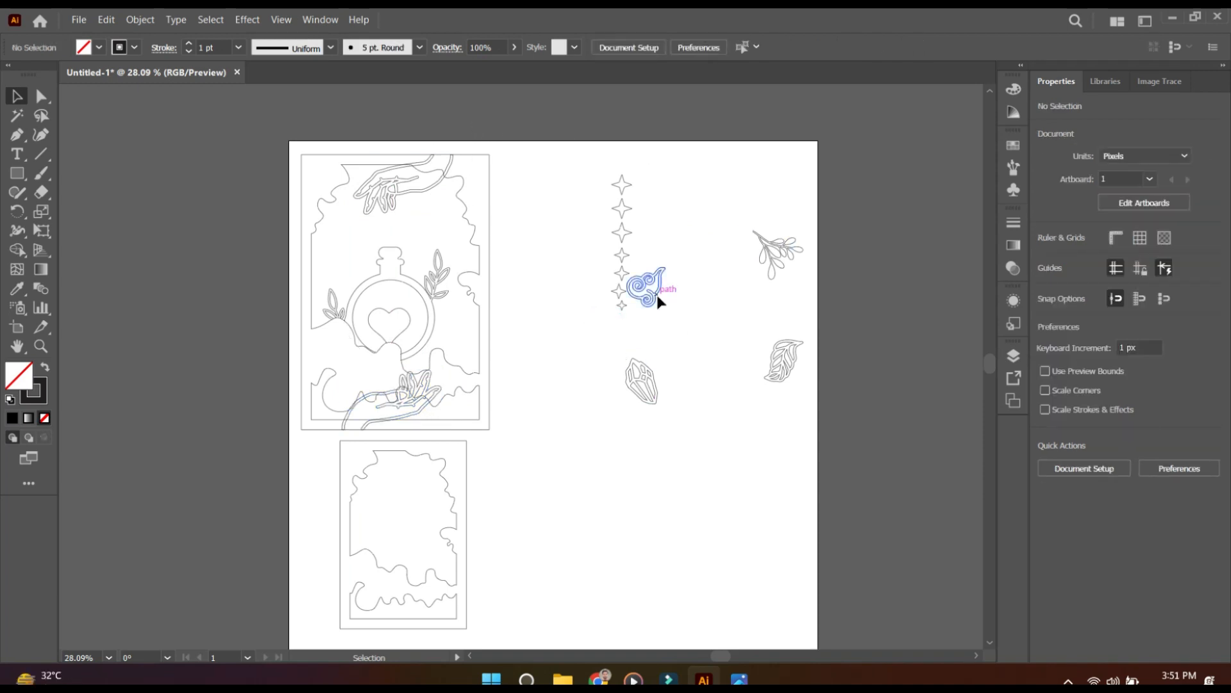
Step: Place the swirl ornament at the large frame's upper left edge and change its stacking order
mouse_move(659, 302)
left_mouse_down()
mouse_move(525, 348)
mouse_move(315, 209)
left_mouse_up()
left_click(1177, 466)
left_click(1076, 479)
left_click(570, 239)
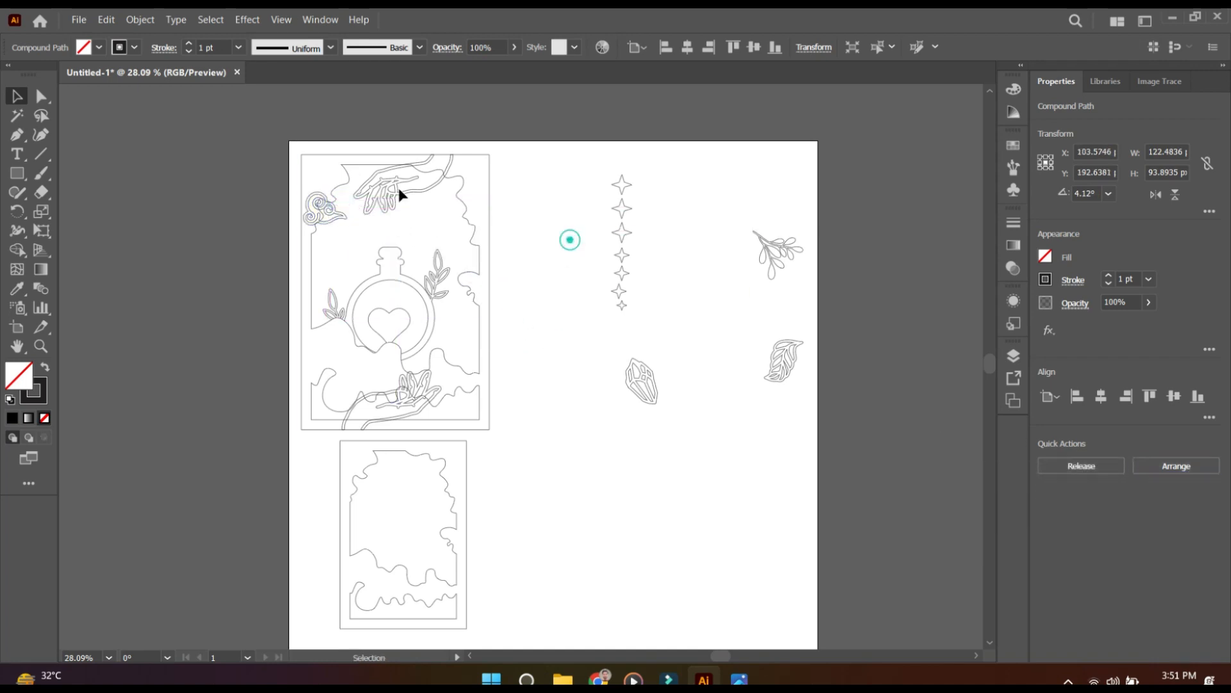
left_click_drag(329, 216, 322, 215)
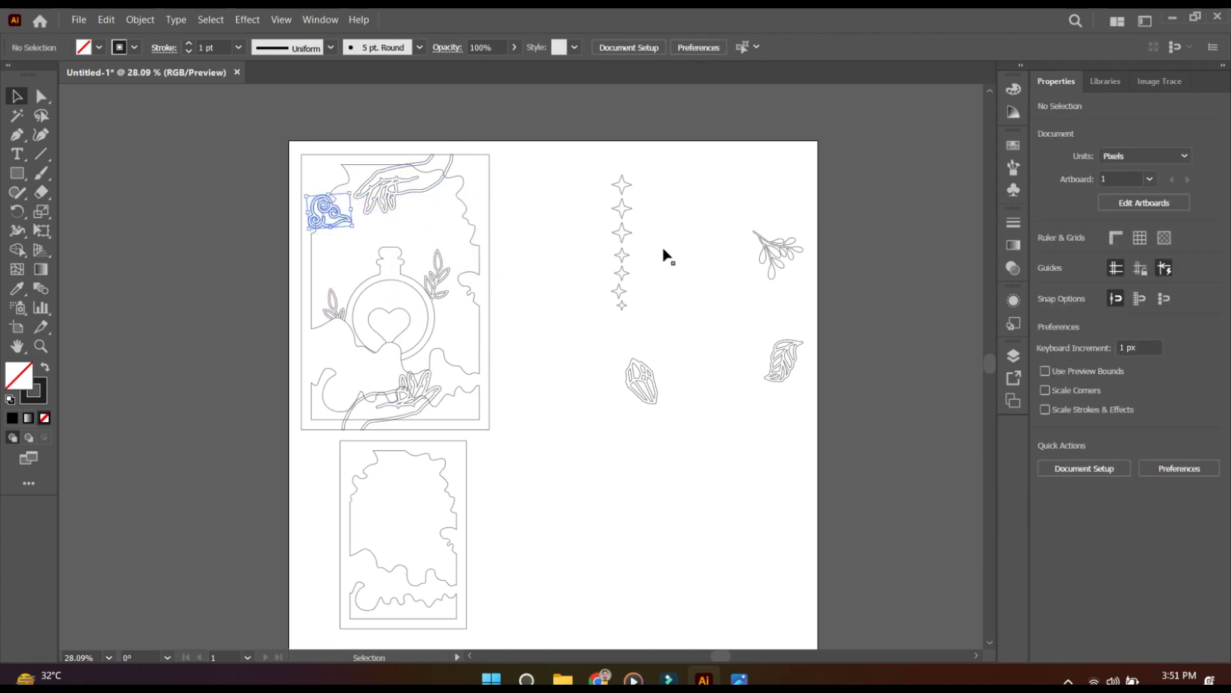
left_click(591, 335)
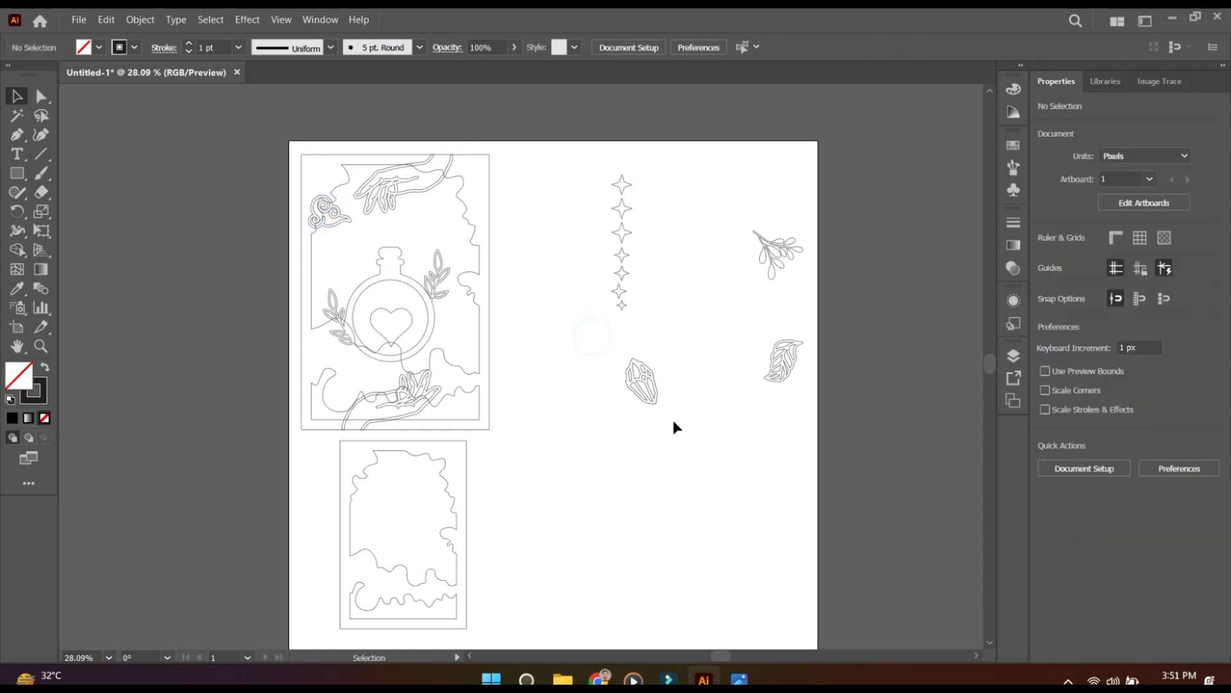
Step: Rotate the veined leaf nearly upright, place it on the large frame's right edge, and change its stacking order
left_click_drag(650, 386, 606, 389)
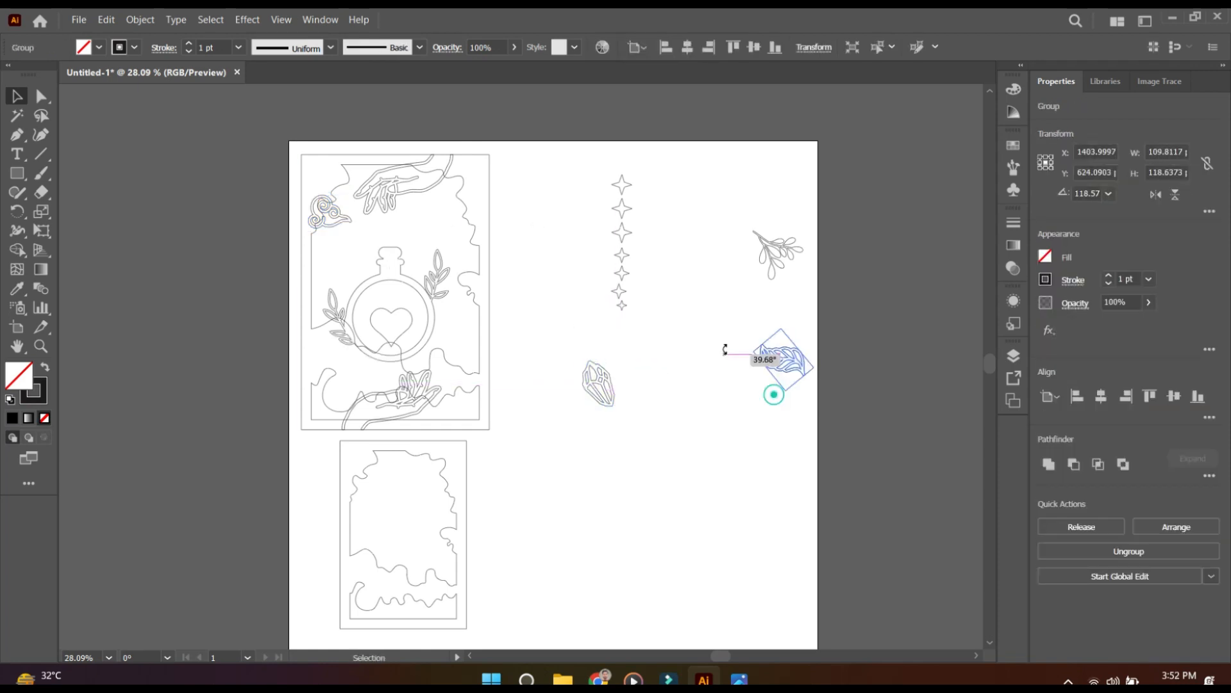
left_click_drag(725, 349, 770, 313)
left_click_drag(513, 347, 472, 330)
left_click(1176, 526)
left_click(1113, 536)
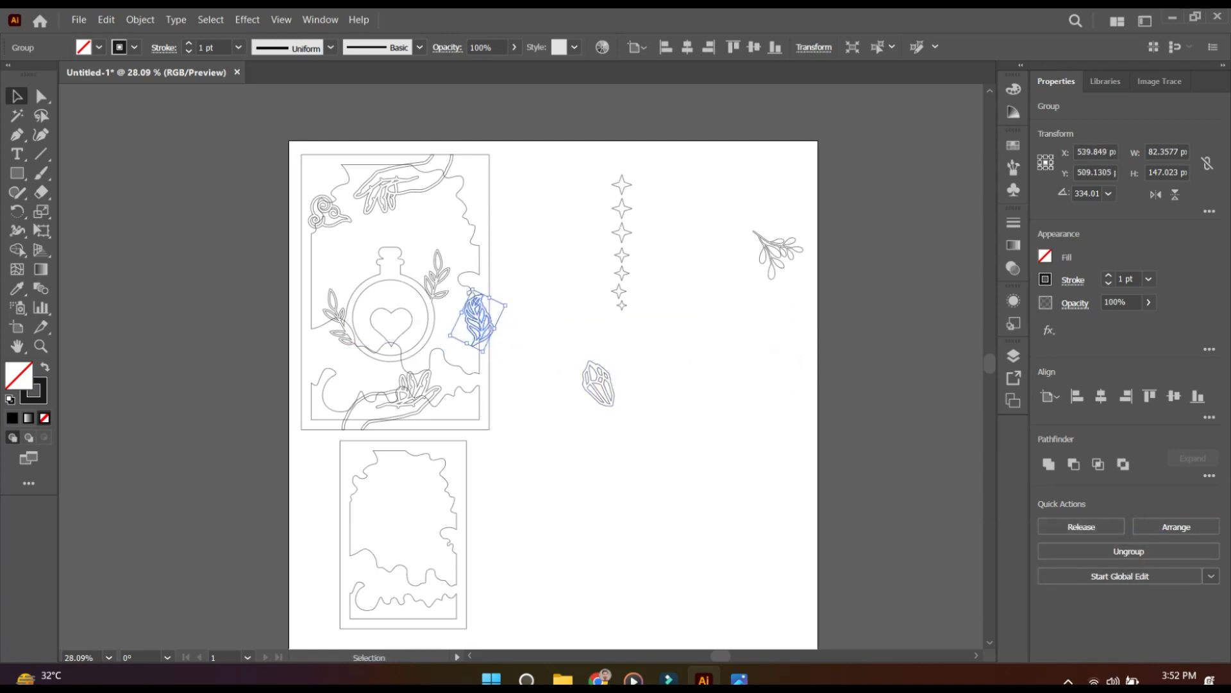
Step: Place the crystal in the large frame's lower left corner and change its stacking order
left_click_drag(599, 391, 314, 400)
left_click(1176, 526)
left_click(1046, 542)
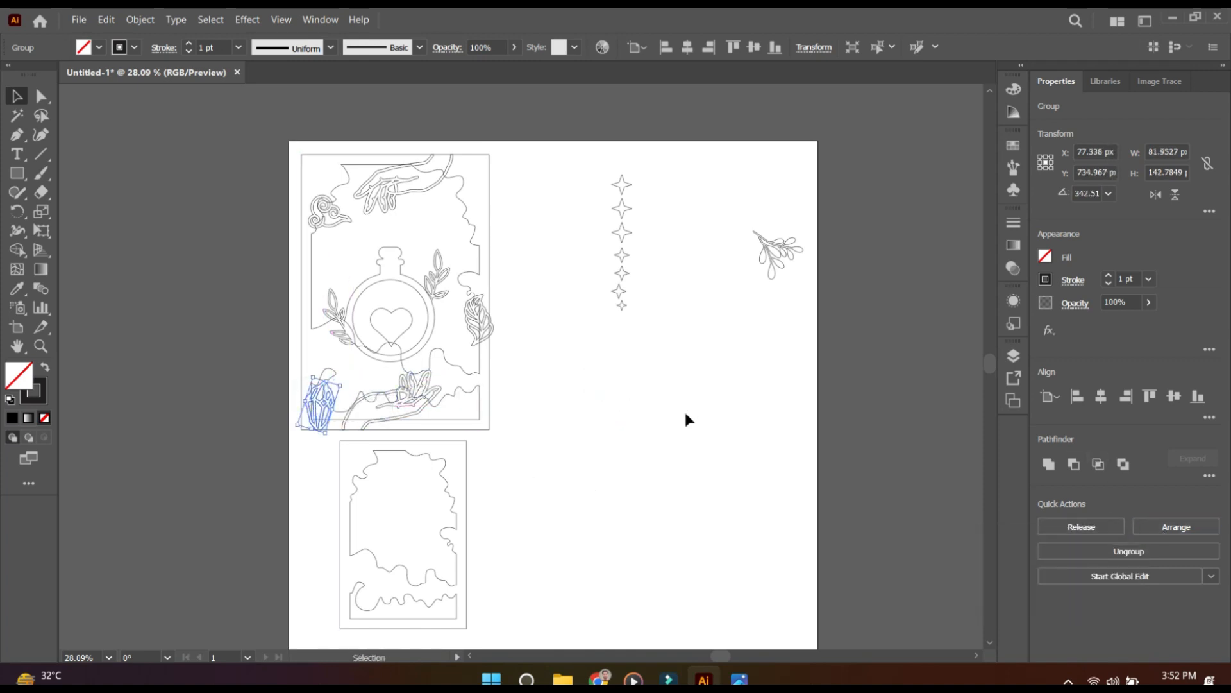
left_click(696, 431)
Step: Place the berry branch in the large frame's upper right area, angled downward and sized about 139 × 158 px
left_click_drag(792, 249, 584, 295)
left_click_drag(674, 292, 447, 256)
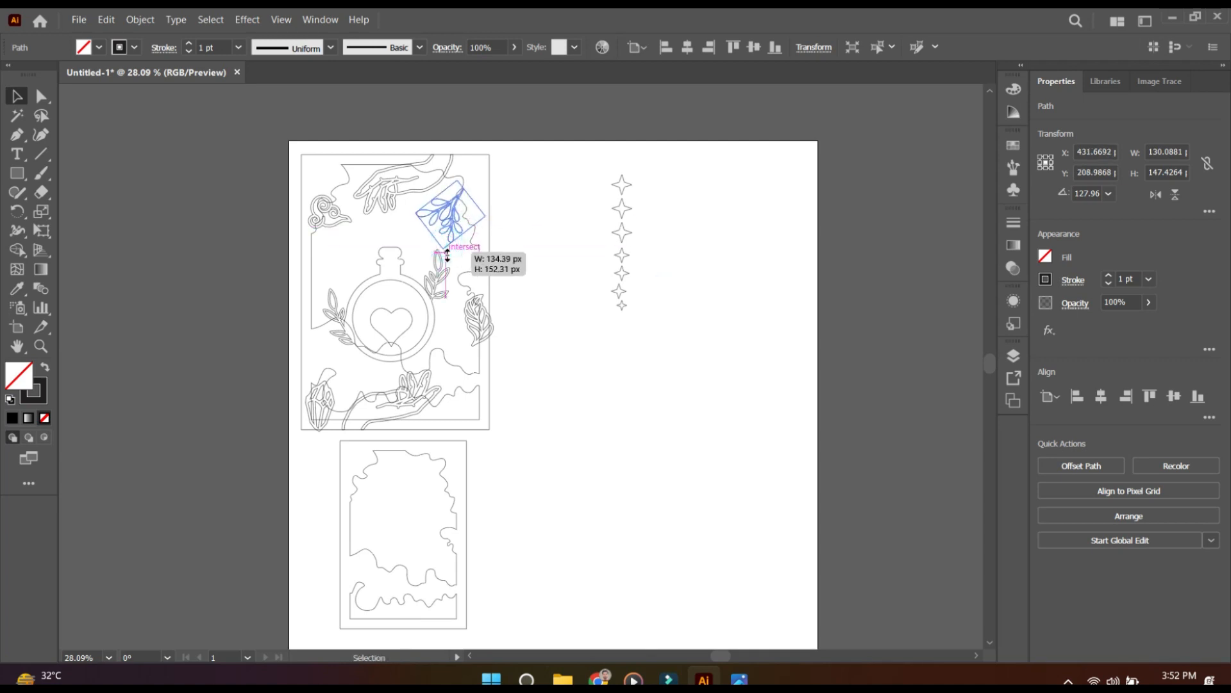
left_click(559, 274)
Step: Create a reflected copy of the berry branch and place it below the swirl on the large frame's left side
right_click(453, 212)
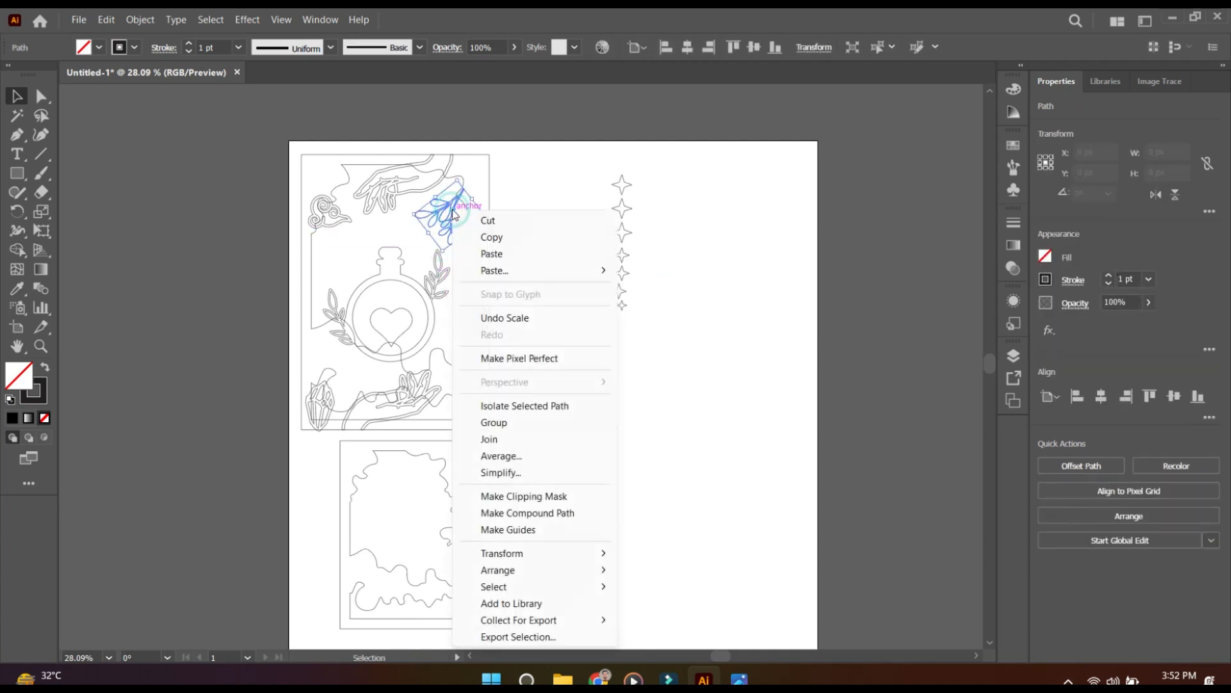
mouse_move(502, 552)
left_click(692, 532)
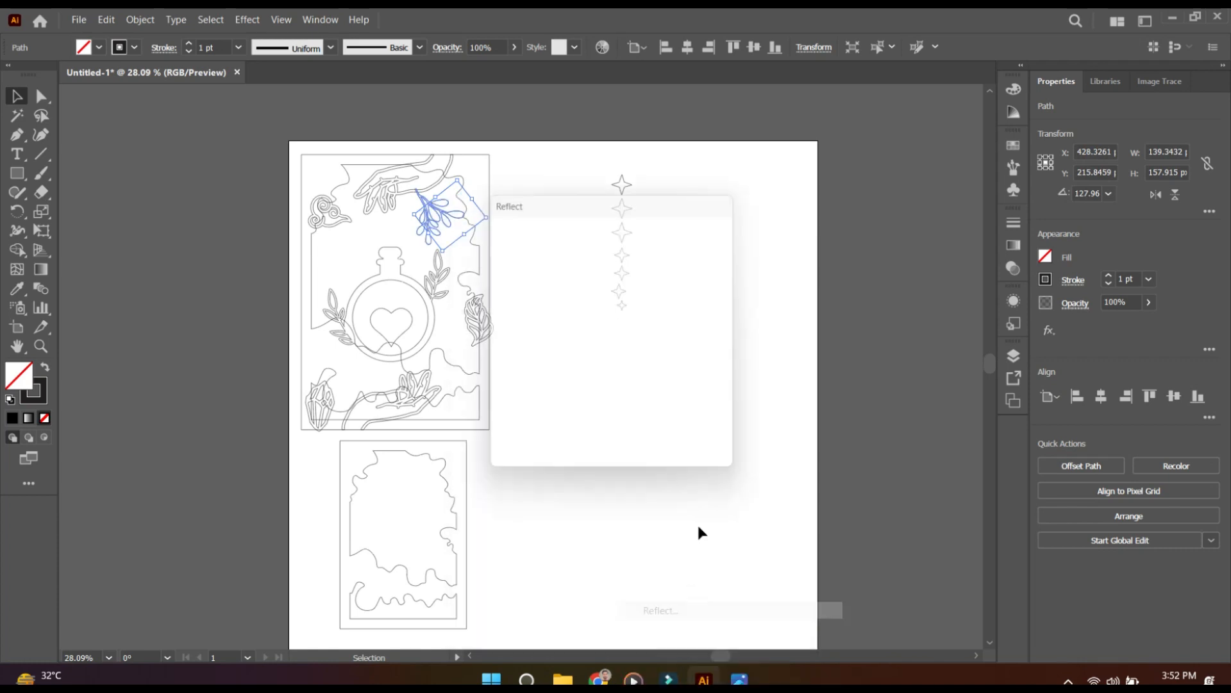
left_click(543, 442)
left_click(682, 390)
left_click_drag(424, 224, 317, 257)
left_click_drag(684, 331, 569, 345)
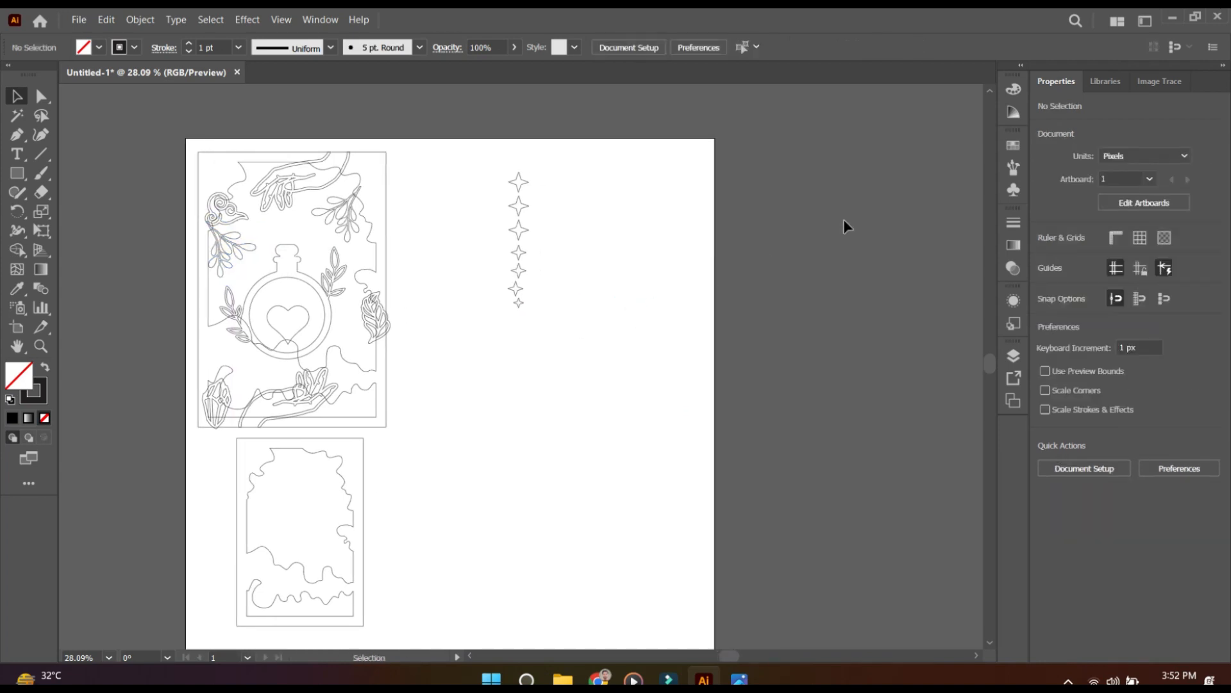
Step: Duplicate the bottle, heart, veined leaf and right berry branch to the free area right of the large frame
left_click_drag(346, 334, 696, 297)
left_click_drag(303, 331, 650, 235)
left_click_drag(392, 328, 718, 250)
left_click_drag(338, 231, 588, 161)
Step: Duplicate both hands, the crystal, the left berry branch and the swirl beside the other spare copies
left_click_drag(355, 171, 705, 300)
left_click_drag(283, 417, 705, 364)
left_click_drag(220, 417, 577, 309)
left_click_drag(228, 266, 507, 152)
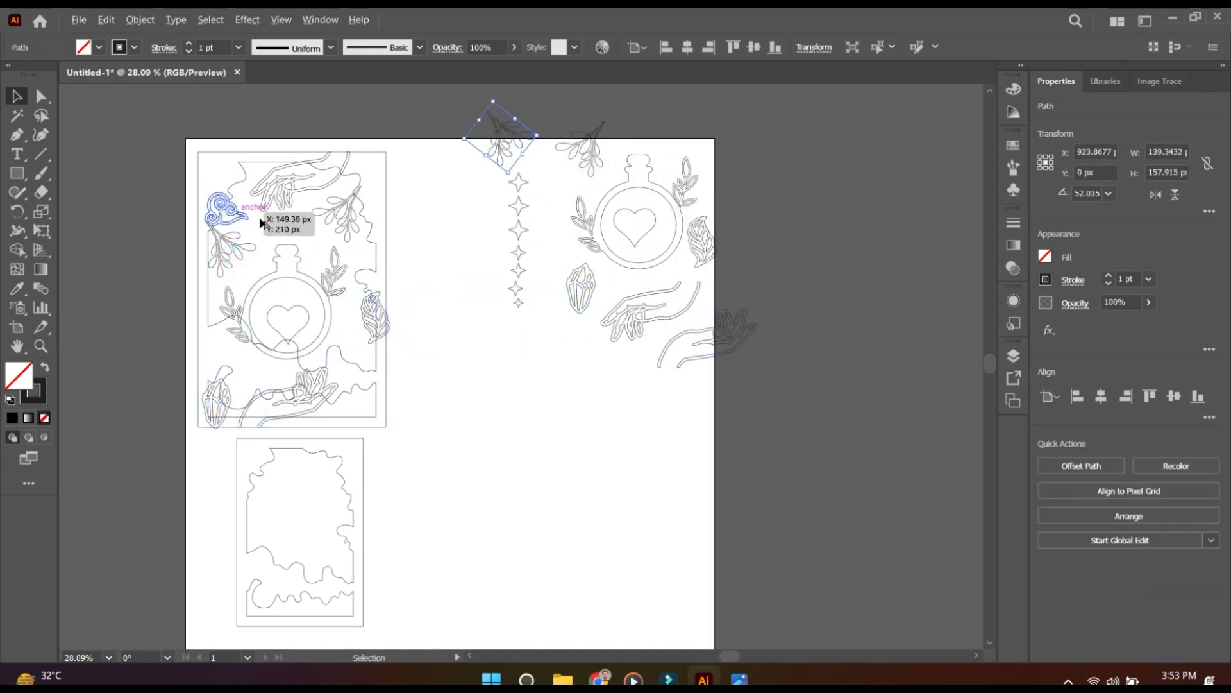
left_click_drag(244, 213, 577, 182)
left_click(802, 241)
left_click_drag(732, 346, 755, 348)
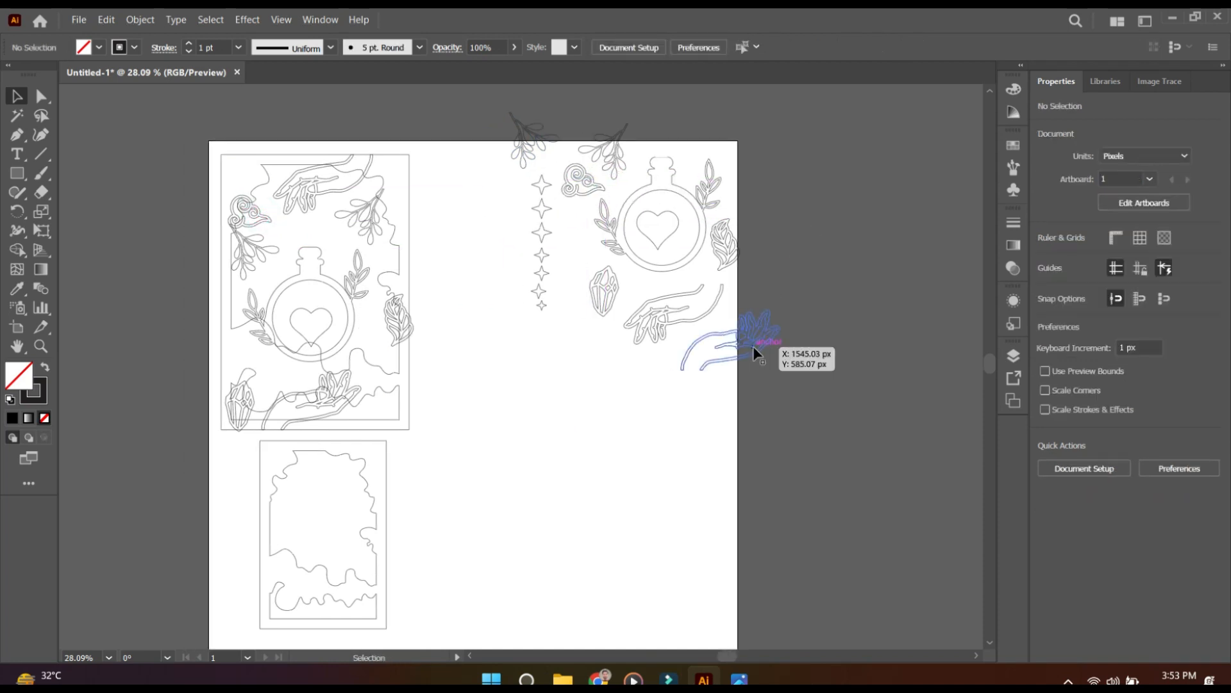
left_click_drag(754, 348, 754, 352)
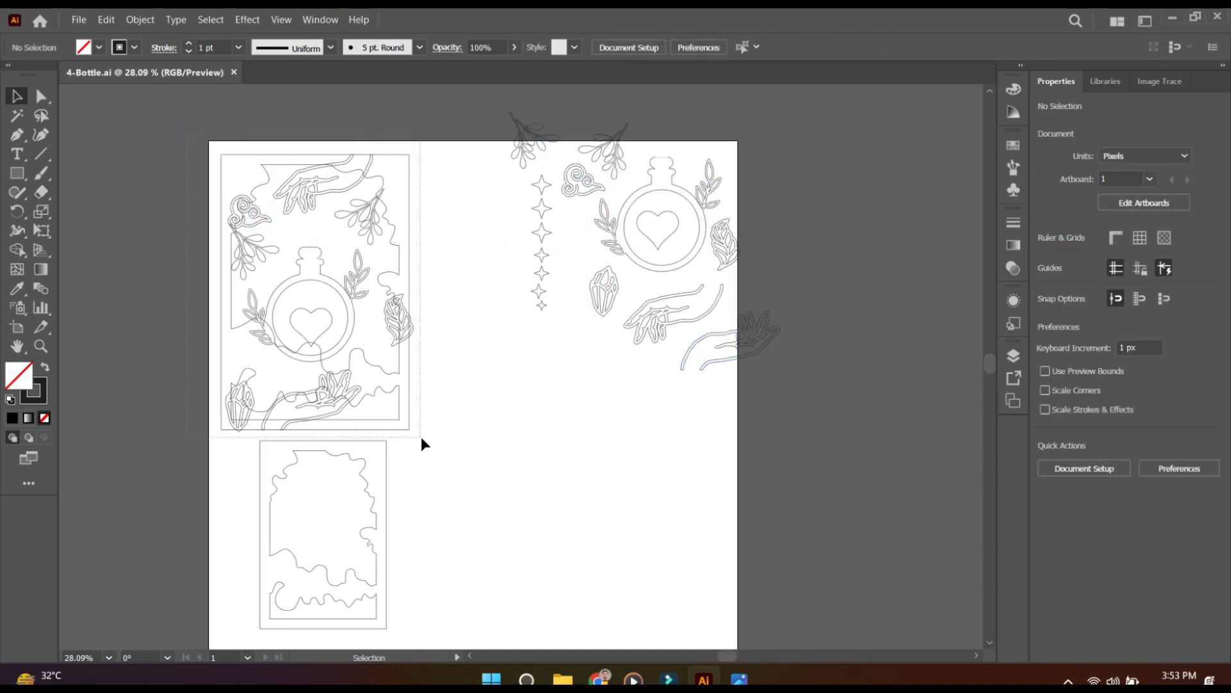
Step: Place four-point stars in the large frame's upper right corner and above the crystal, and change the last star's stacking order
left_click(421, 439)
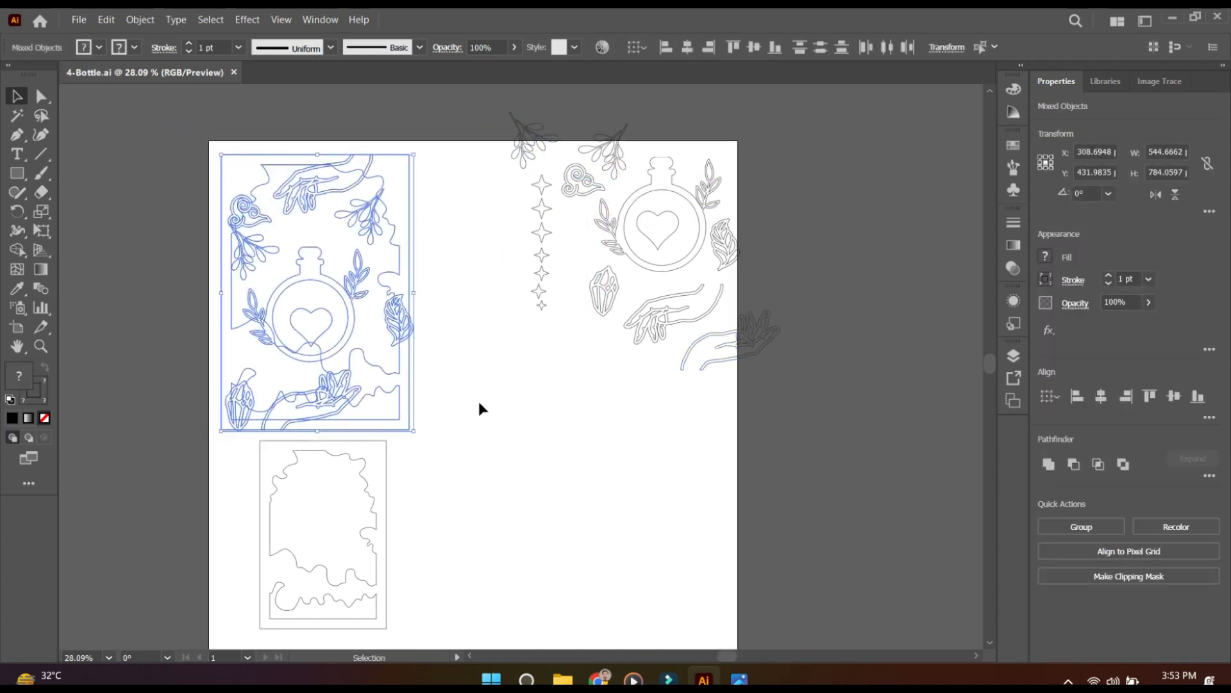
left_click_drag(744, 233, 568, 213)
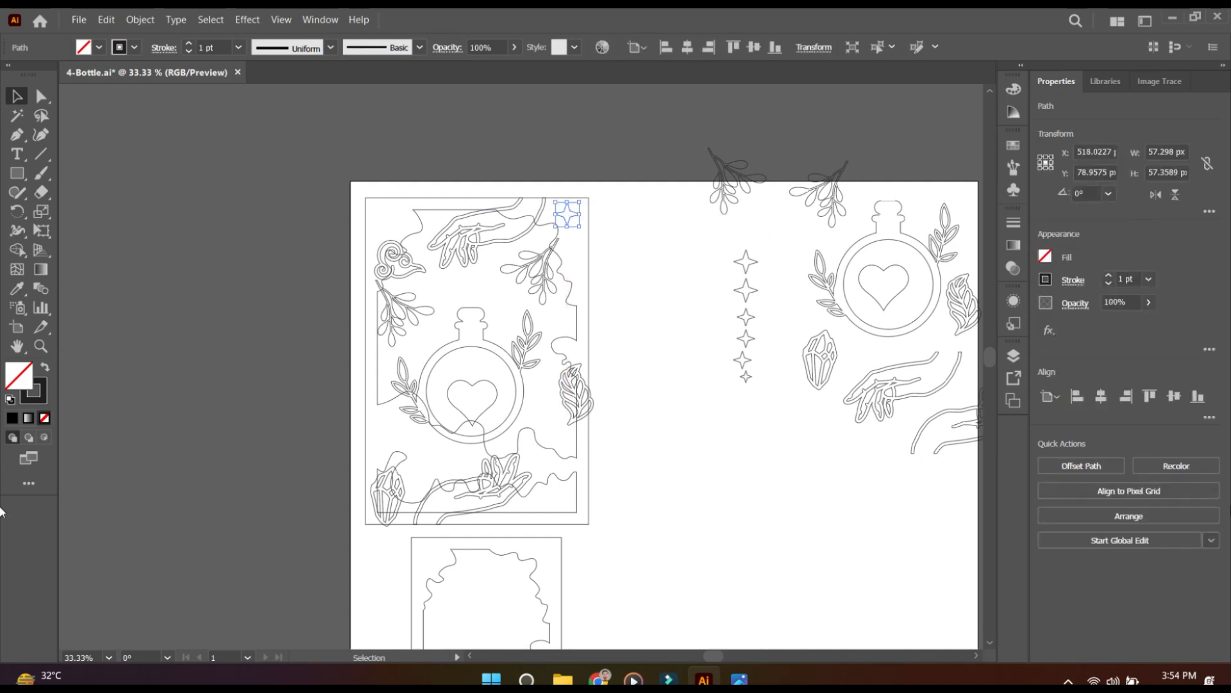
left_click(712, 306)
left_click_drag(746, 263, 386, 428)
left_click_drag(746, 316, 422, 443)
left_click(1128, 515)
left_click(1077, 524)
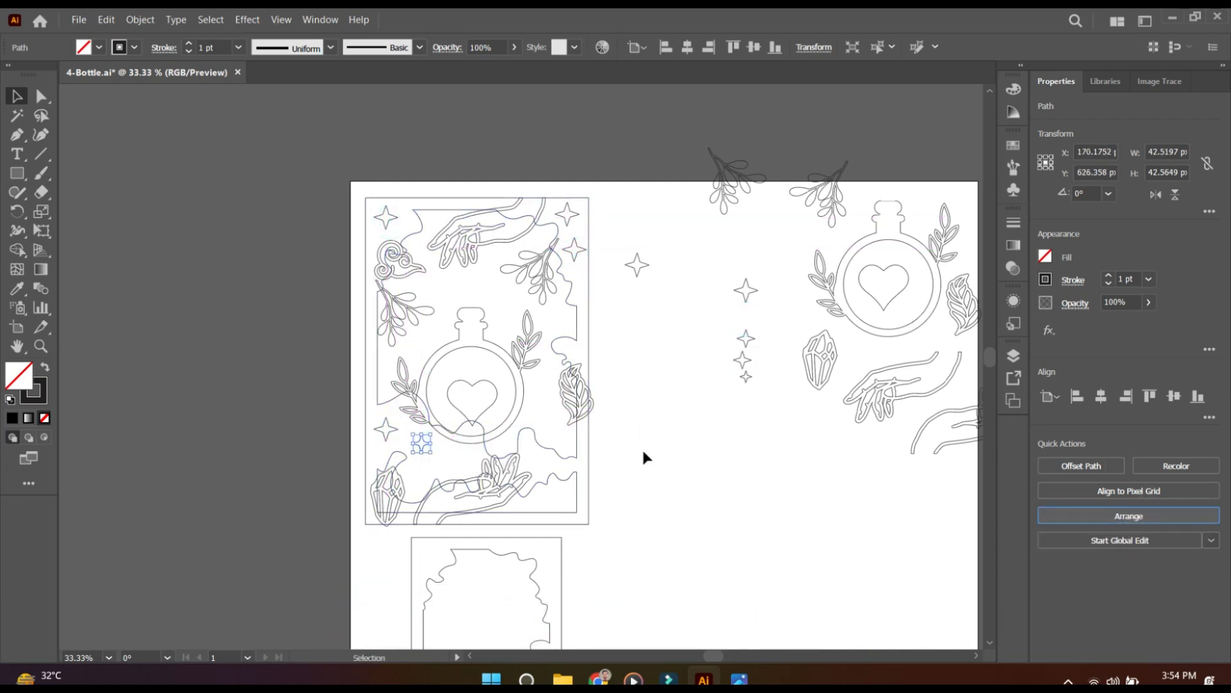
Step: Place another small star above the lower hand, and move the loose large star beside the spare stars
left_click(660, 448)
left_click_drag(447, 460, 447, 461)
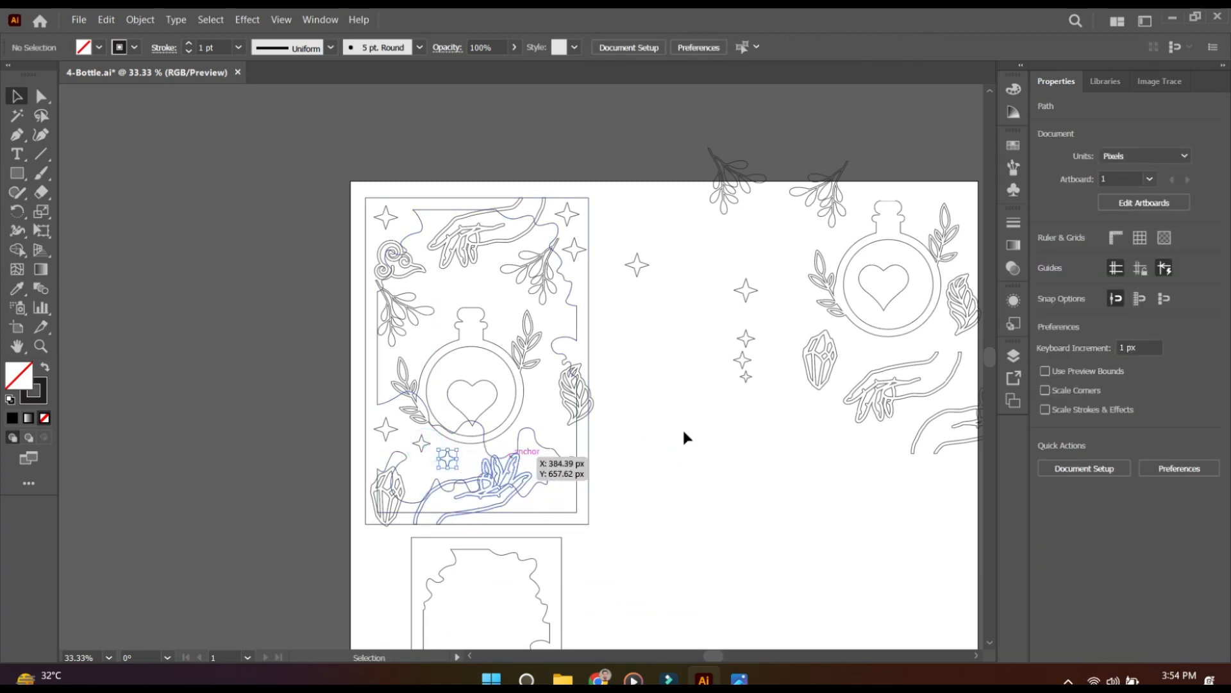
left_click(684, 430)
left_click_drag(640, 268, 741, 264)
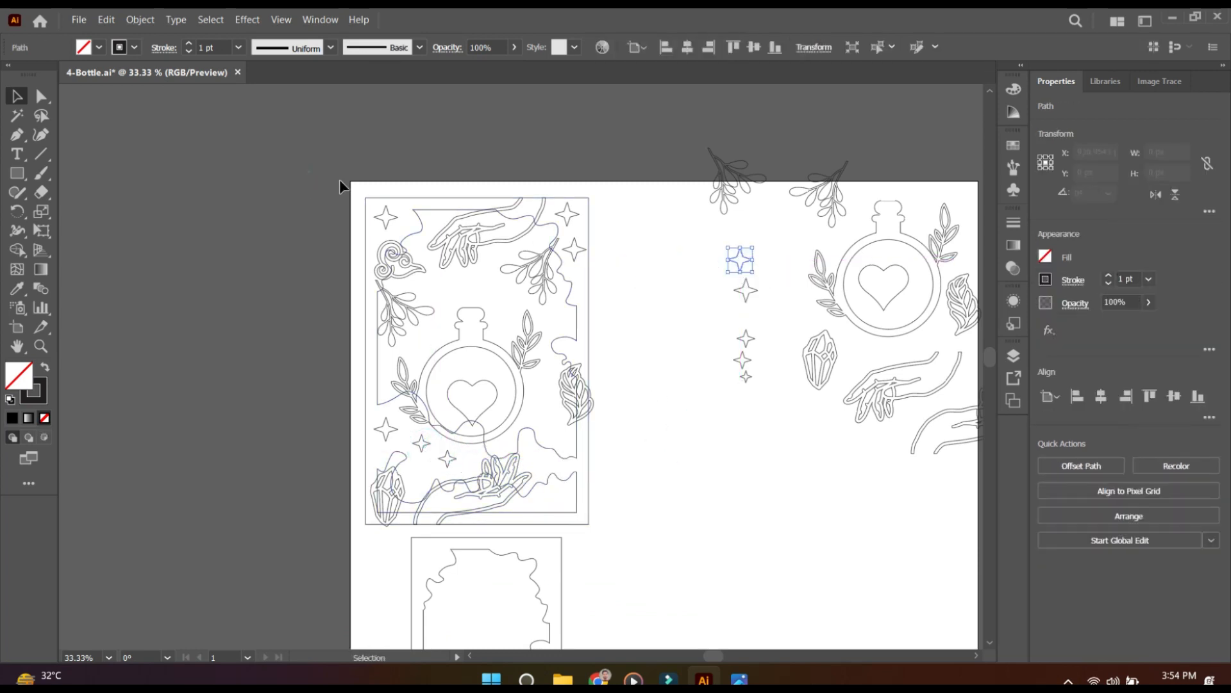
Step: Select all artwork in the large frame and merge the upper hand with the drip border using Shape Builder
left_click_drag(344, 187, 625, 501)
left_click_drag(643, 445, 600, 420)
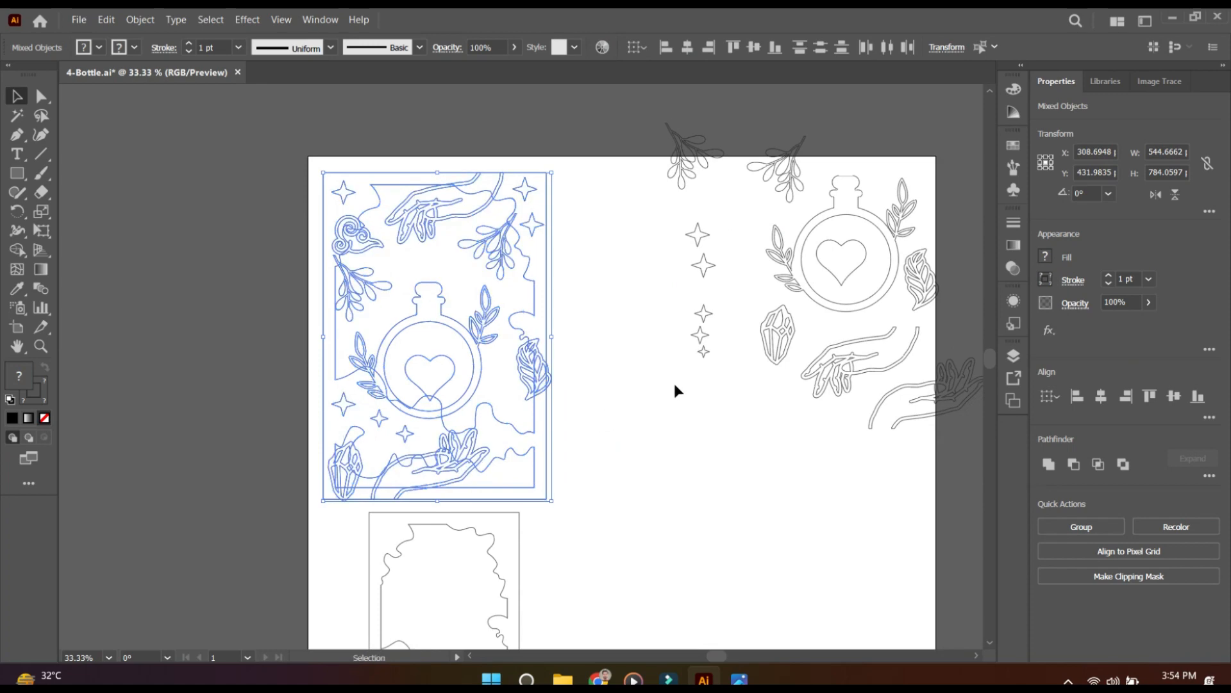
left_click(17, 250)
key("ctrl+equal")
key("ctrl+equal")
key("ctrl+equal")
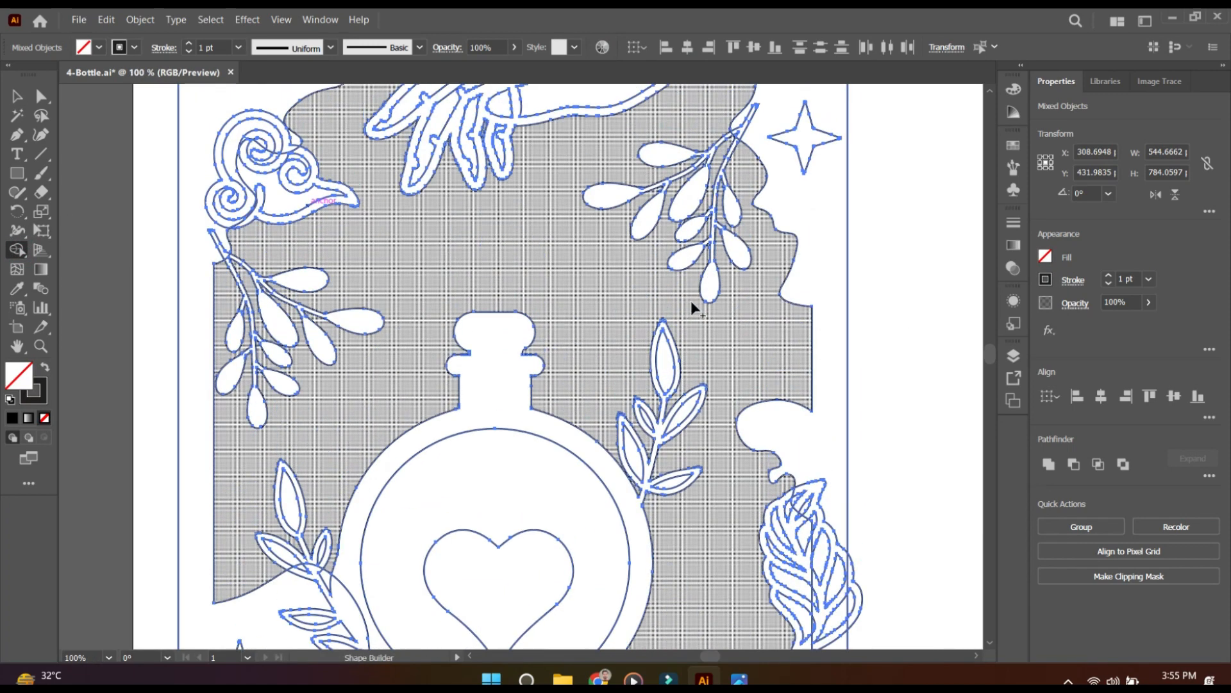
scroll(691, 302, "up", 4)
mouse_move(600, 197)
left_mouse_down()
mouse_move(637, 259)
mouse_move(700, 215)
mouse_move(731, 211)
left_mouse_up()
mouse_move(618, 246)
left_mouse_down()
mouse_move(572, 263)
mouse_move(475, 282)
mouse_move(468, 313)
left_mouse_up()
left_click_drag(547, 262, 548, 259)
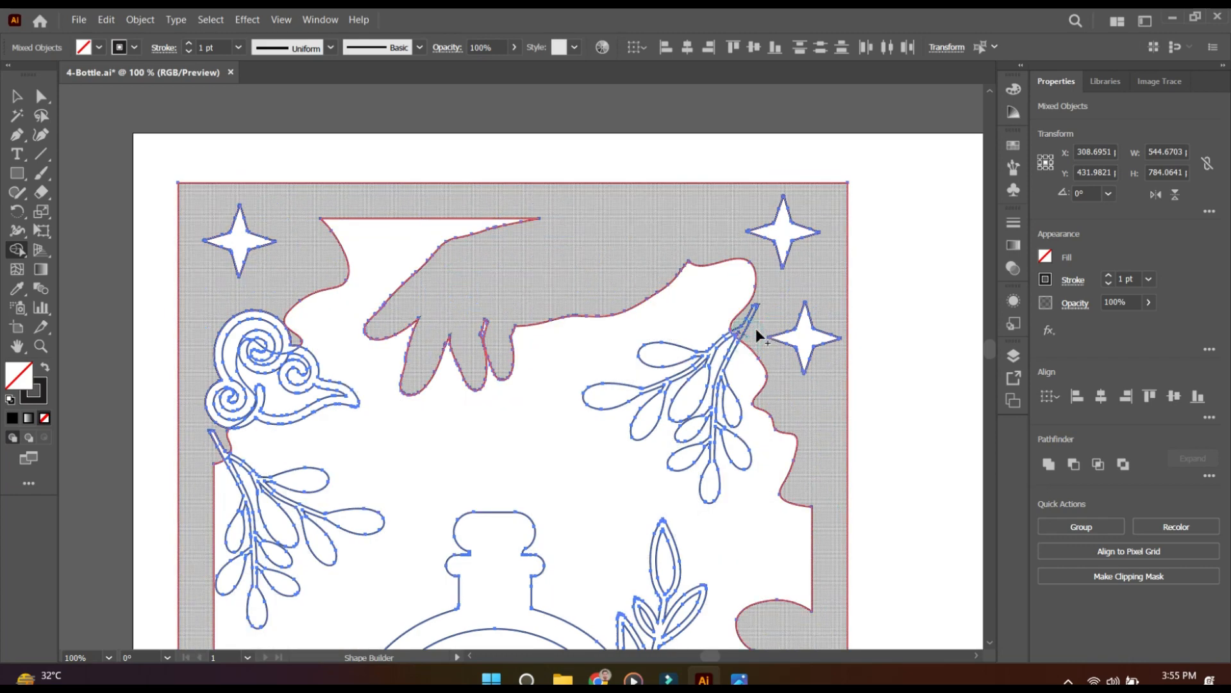
Step: Merge the upper-right berry branch and its stem into the frame's right drip border
key("ctrl+plus")
left_click_drag(756, 328, 536, 579)
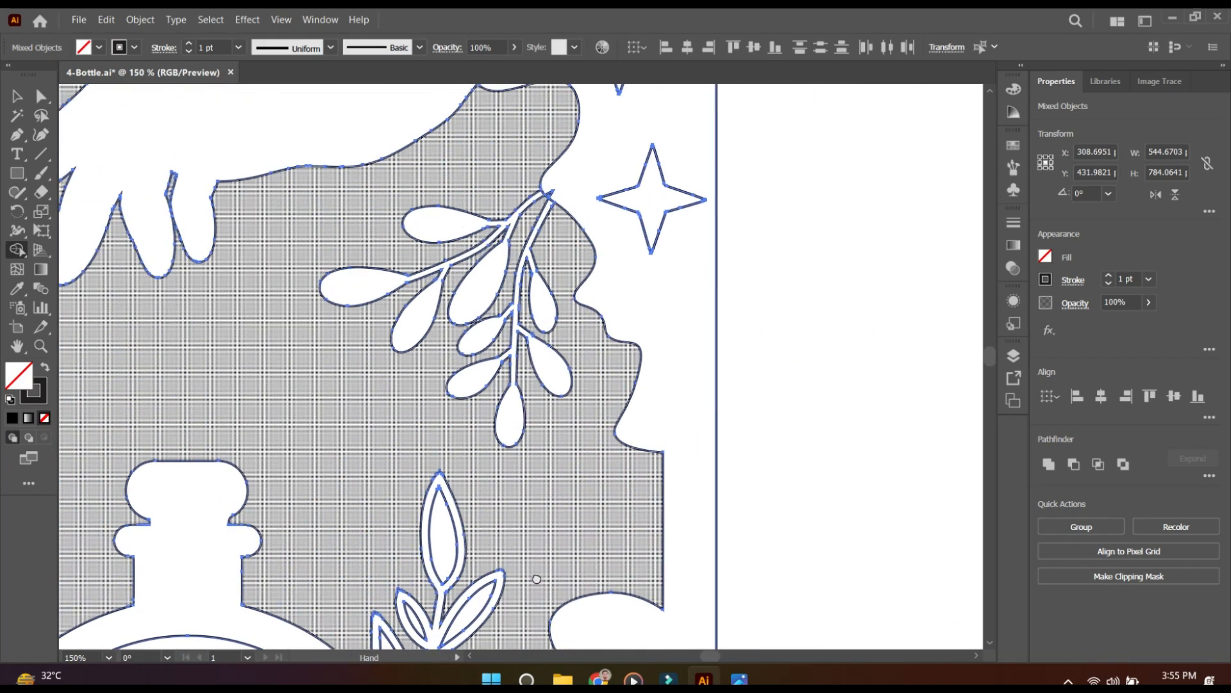
mouse_move(554, 199)
left_mouse_down()
mouse_move(562, 190)
mouse_move(540, 197)
left_mouse_up()
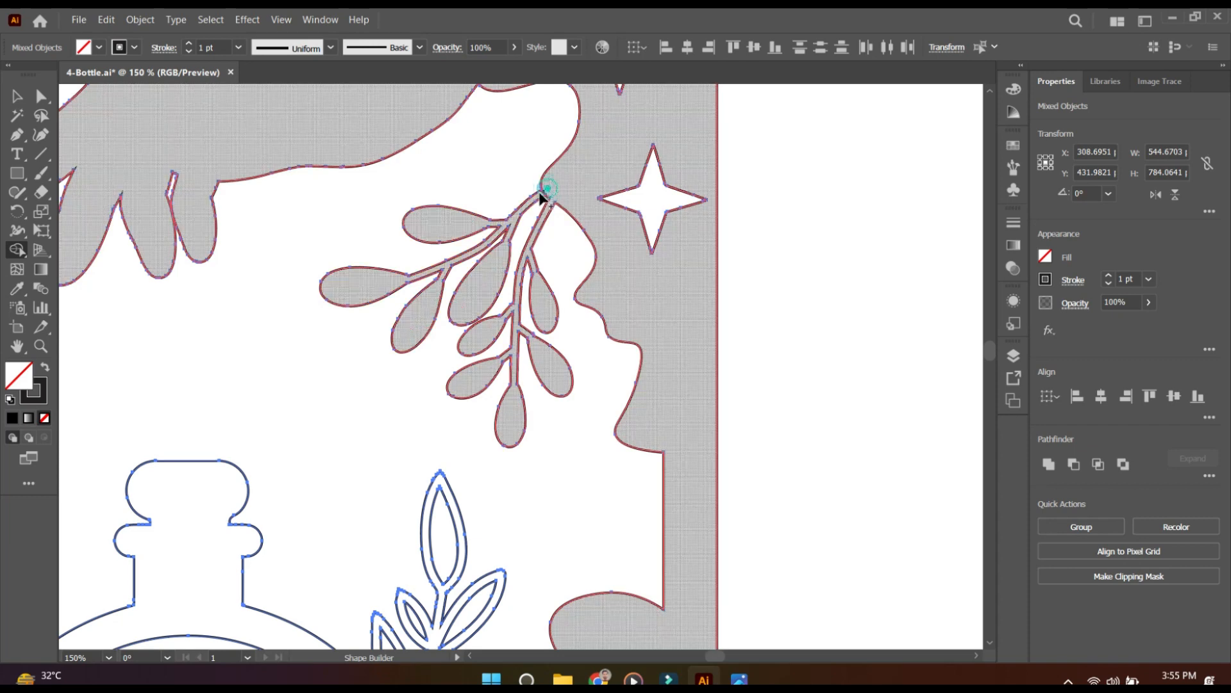
Step: Merge the overlapping sections of the veined leaf with the frame's right border, including the leaf's lower tip
scroll(669, 424, "down", 6)
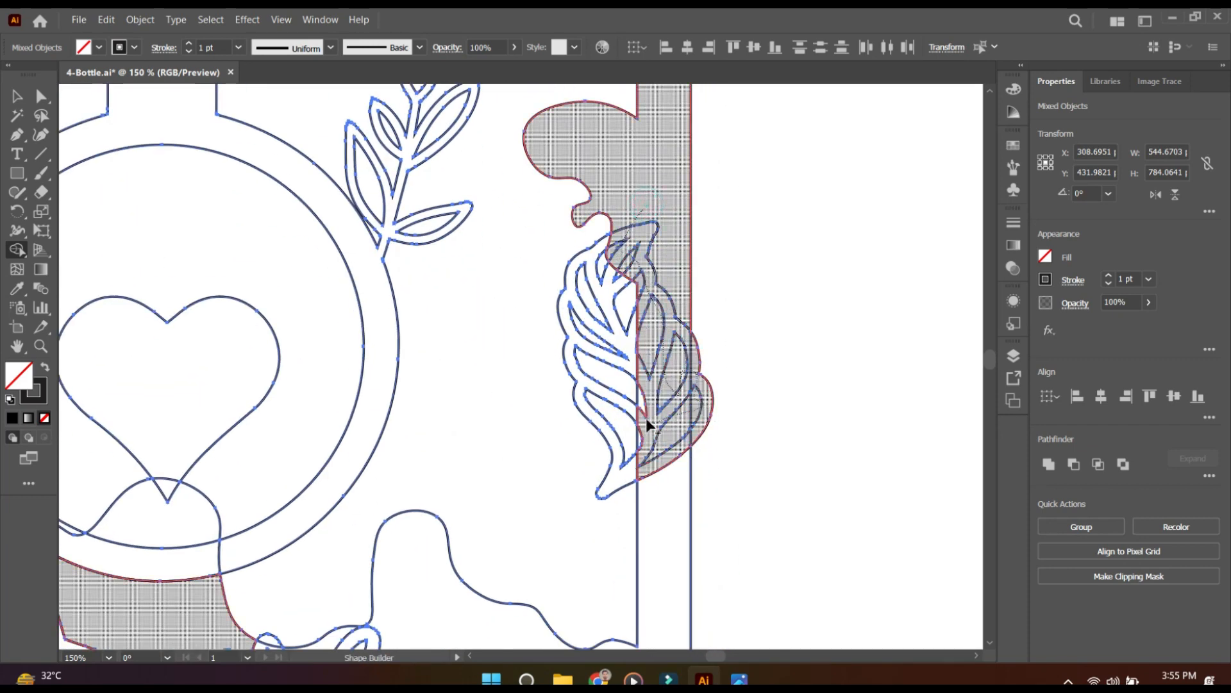
left_click_drag(632, 472, 648, 456)
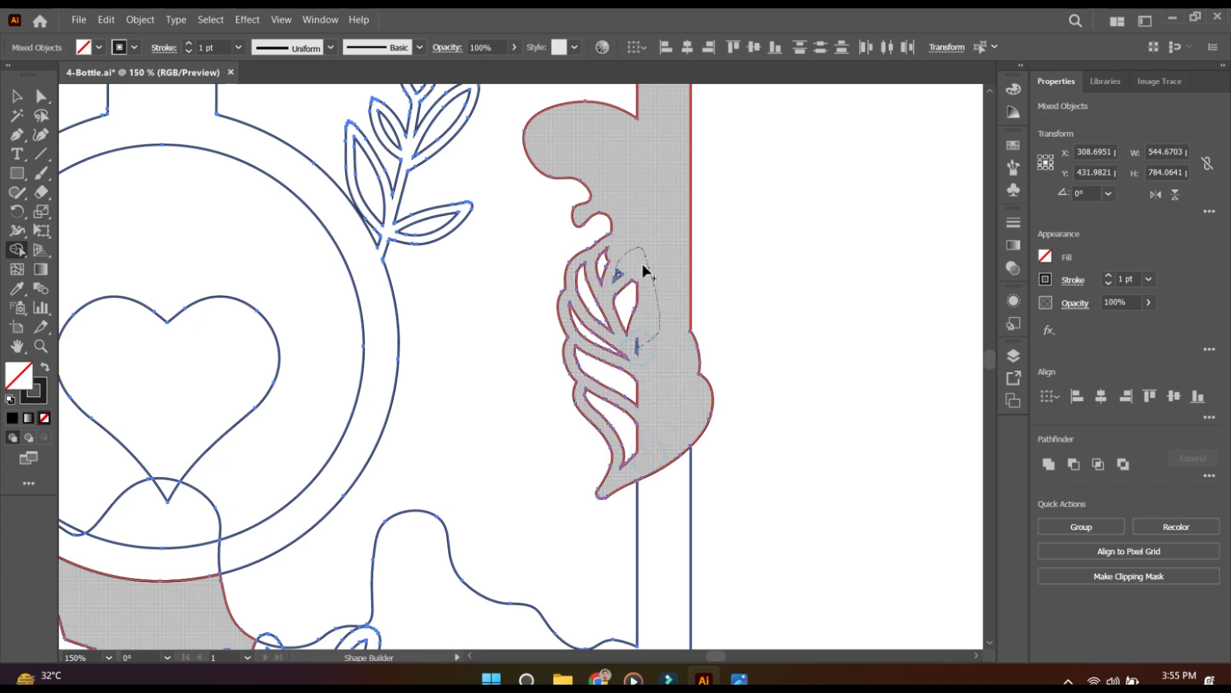
left_click_drag(649, 461, 653, 487)
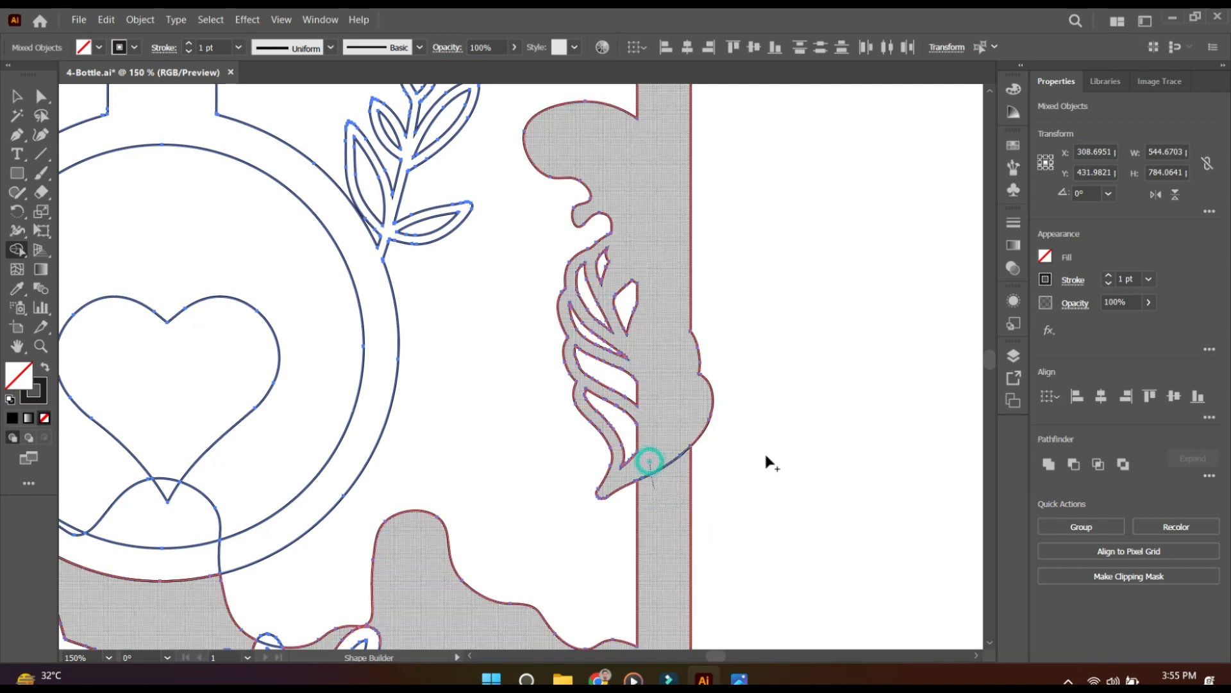
Step: Merge the lower hand's forearm, palm and fingers with the frame's lower drip area in one shape
left_click_drag(641, 602, 613, 278)
left_click_drag(620, 424, 750, 285)
left_click_drag(436, 457, 727, 472)
left_click_drag(470, 477, 324, 470)
mouse_move(395, 447)
left_mouse_down()
mouse_move(416, 402)
mouse_move(385, 385)
left_mouse_up()
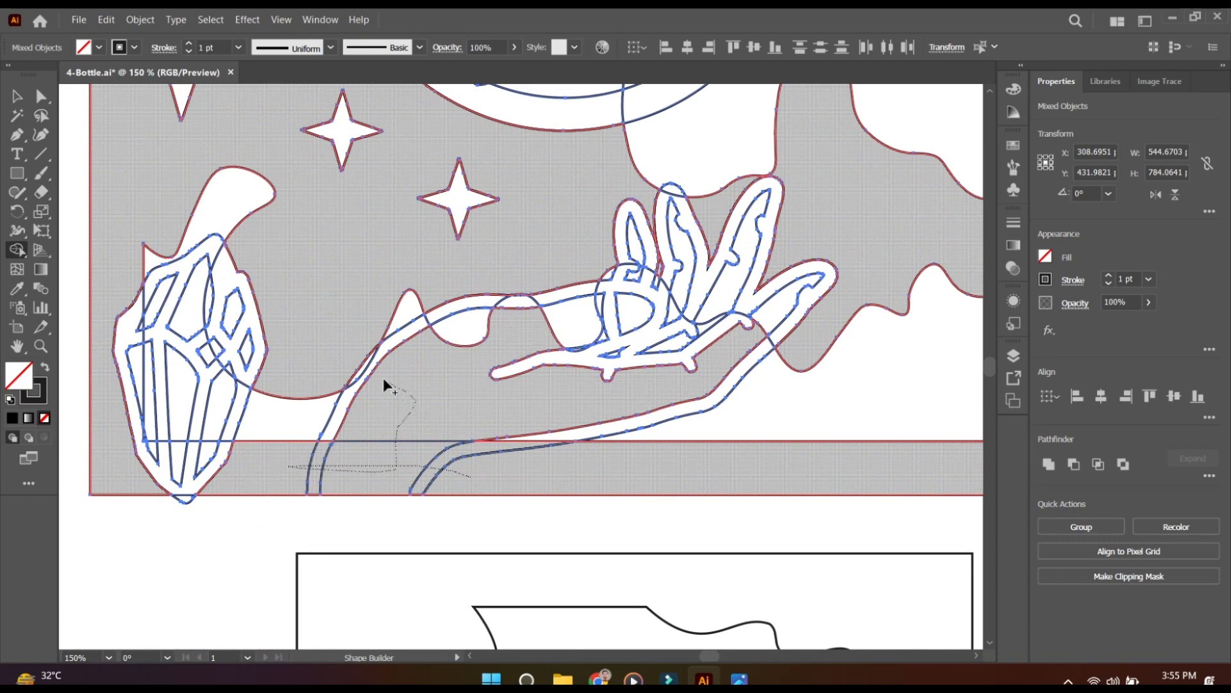
left_click_drag(506, 370, 663, 354)
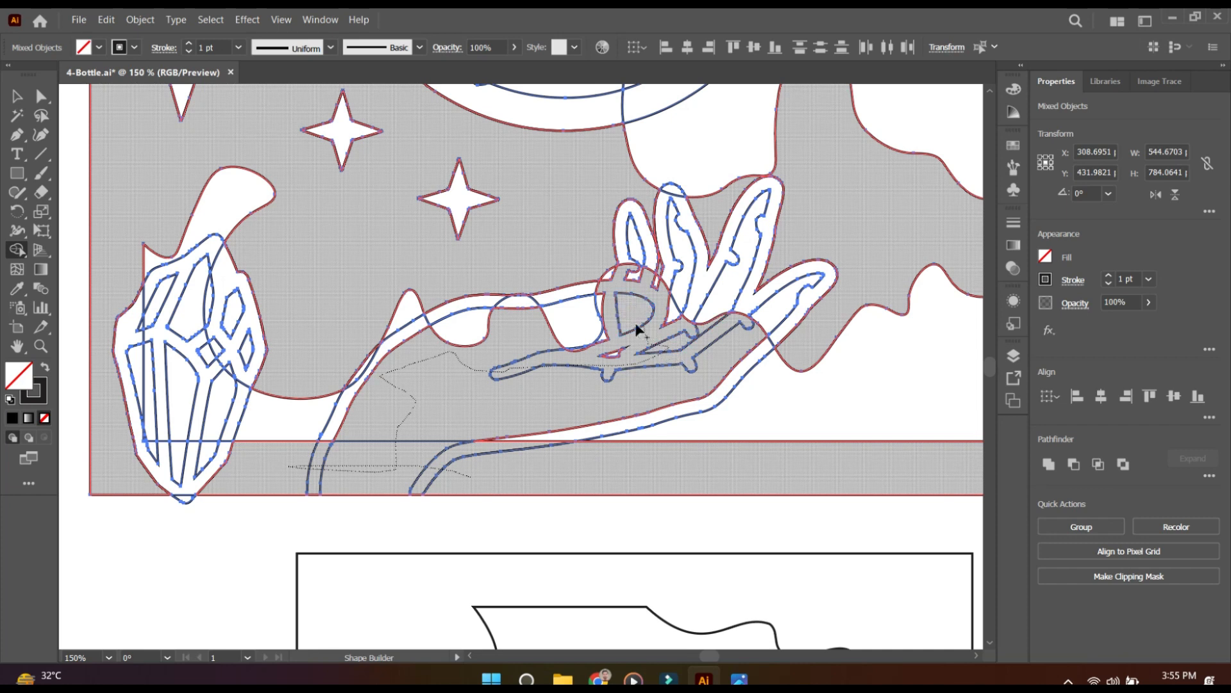
mouse_move(729, 334)
left_mouse_down()
mouse_move(785, 311)
mouse_move(718, 292)
left_mouse_up()
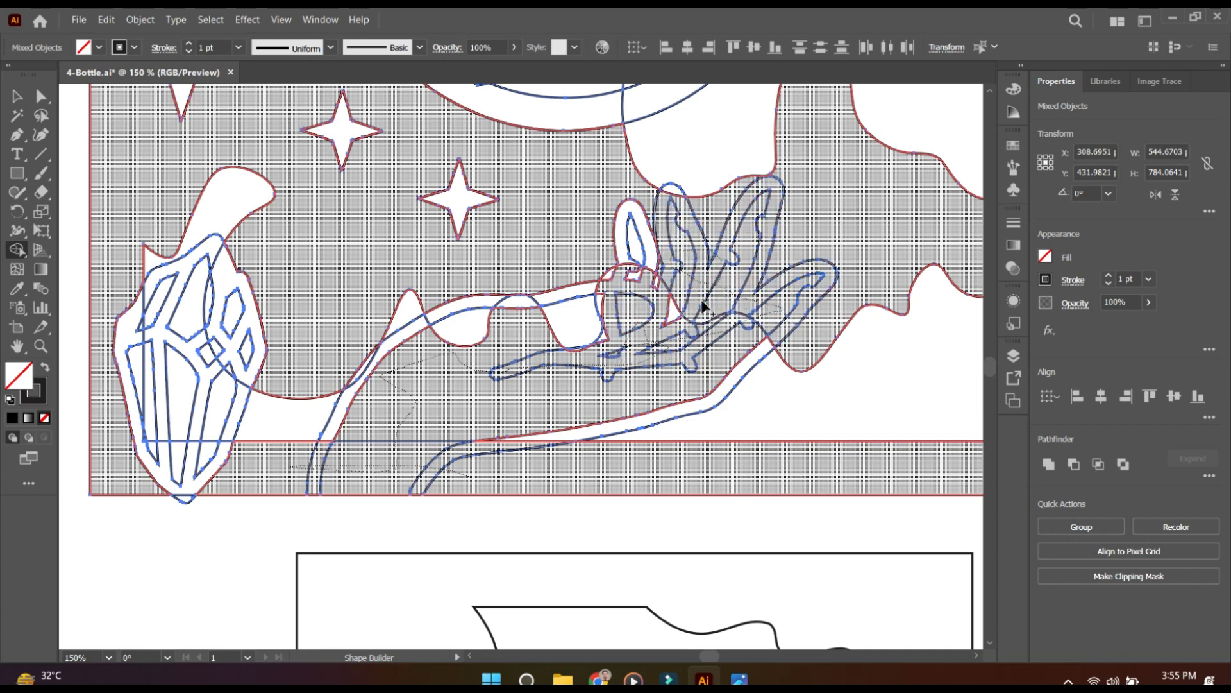
left_click_drag(620, 334, 492, 317)
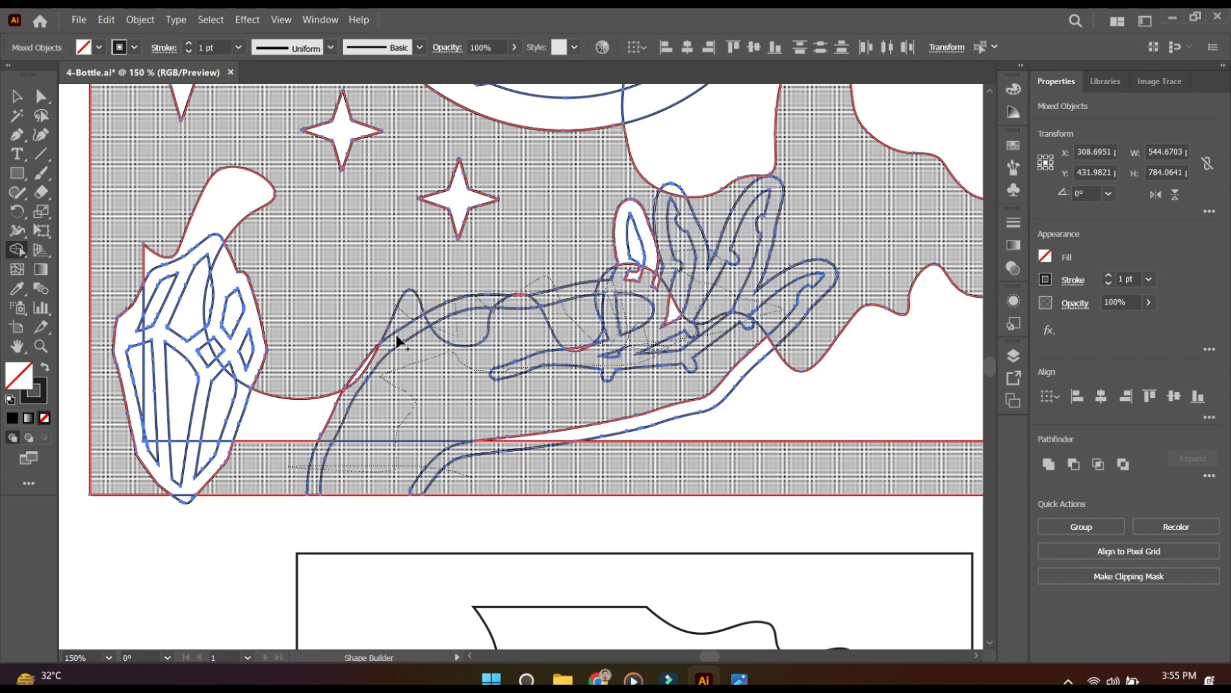
left_click_drag(458, 393, 633, 425)
Step: Merge the leftover slivers and remaining finger pieces of the lower hand into the surrounding drip shape
left_click_drag(714, 265, 638, 335)
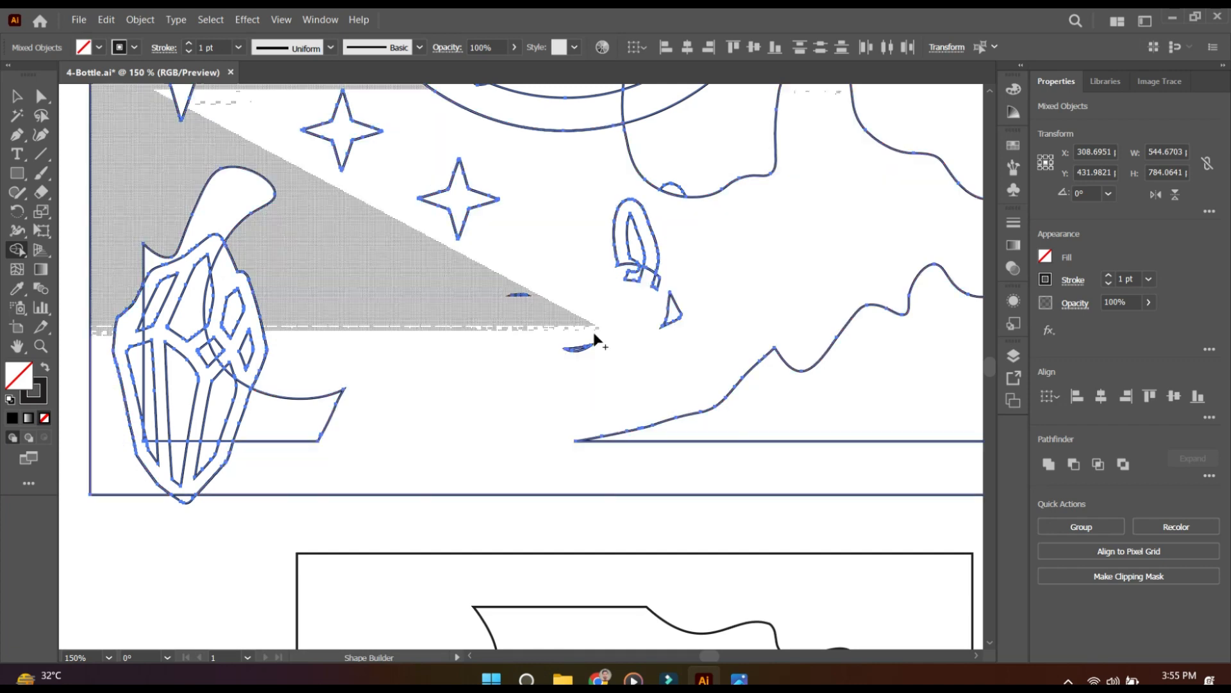
left_click_drag(556, 341, 520, 297)
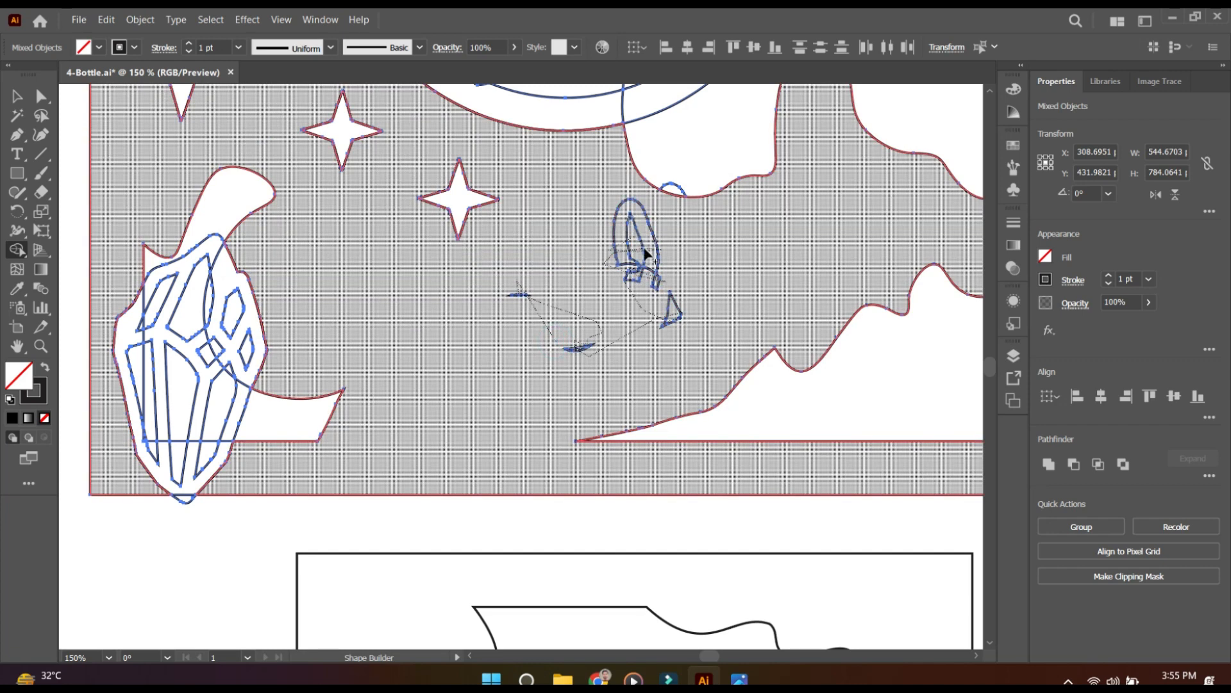
left_click_drag(672, 266, 666, 273)
Step: Merge the crystal's outline and overlapping facets with the frame's lower-left corner
left_click_drag(361, 403, 599, 412)
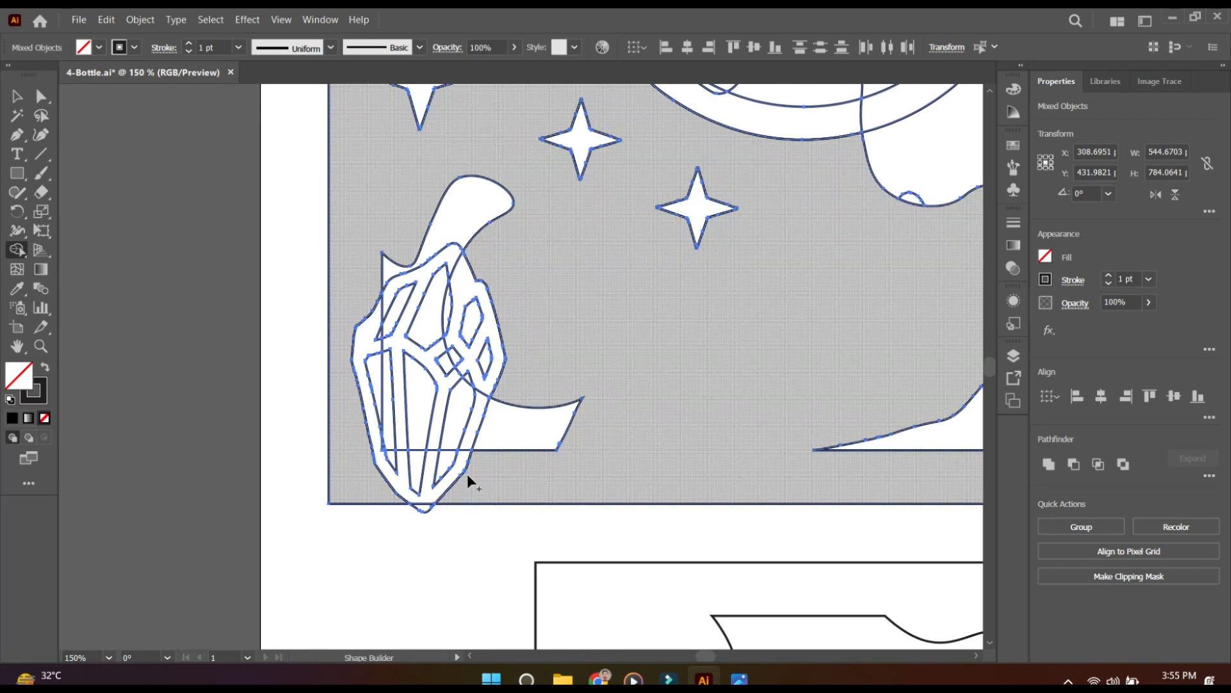
mouse_move(477, 475)
left_mouse_down()
mouse_move(374, 463)
mouse_move(423, 480)
mouse_move(426, 510)
mouse_move(440, 449)
left_mouse_up()
mouse_move(548, 353)
left_mouse_down()
mouse_move(473, 357)
mouse_move(464, 307)
mouse_move(452, 302)
left_mouse_up()
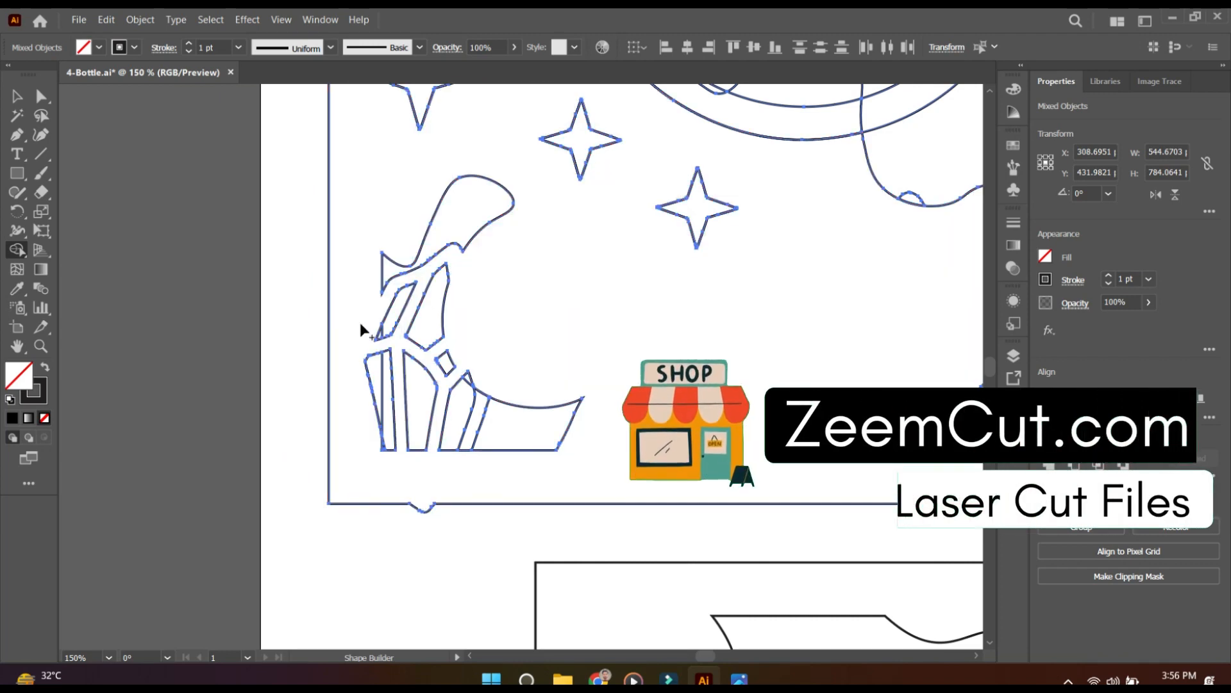
mouse_move(360, 322)
left_mouse_down()
mouse_move(380, 335)
mouse_move(360, 380)
mouse_move(377, 391)
left_mouse_up()
mouse_move(492, 373)
left_mouse_down()
mouse_move(481, 404)
mouse_move(468, 376)
mouse_move(489, 366)
left_mouse_up()
Step: Merge the bottle's body and attached leaf sprigs with the drip area below them
left_click_drag(572, 208, 523, 486)
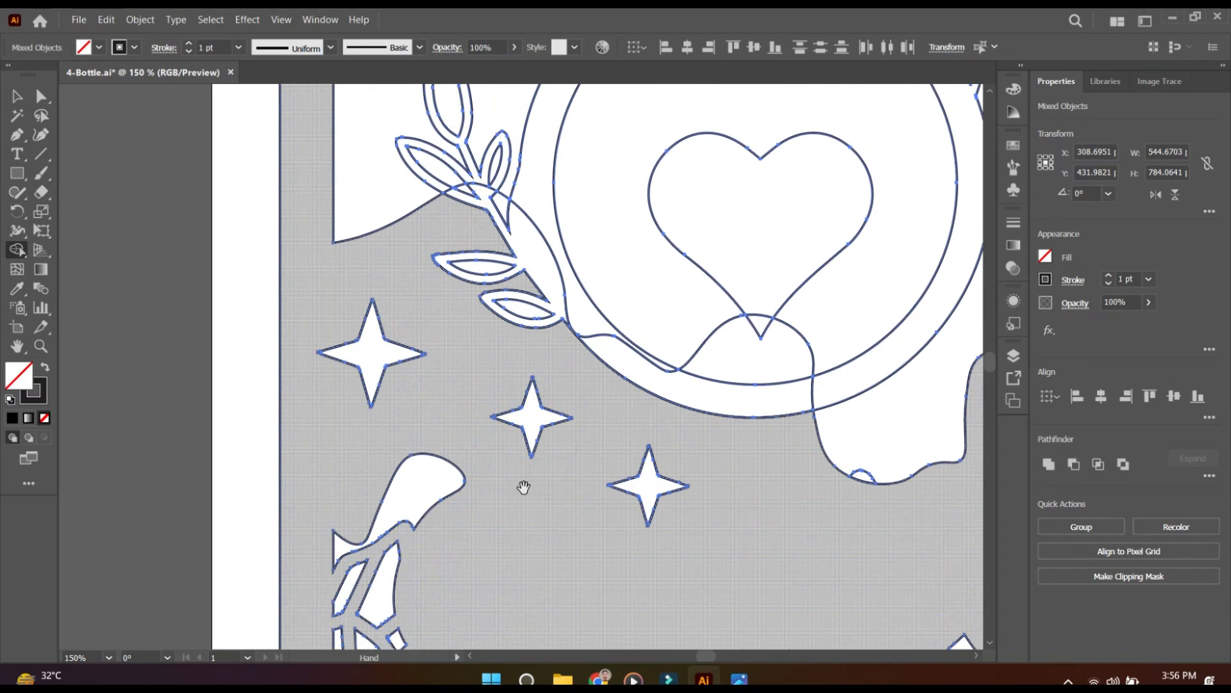
left_click_drag(638, 343, 444, 485)
scroll(660, 620, "down", 2)
left_click_drag(670, 613, 666, 586)
mouse_move(550, 552)
left_mouse_down()
mouse_move(536, 492)
mouse_move(656, 499)
left_mouse_up()
left_click_drag(418, 504, 502, 566)
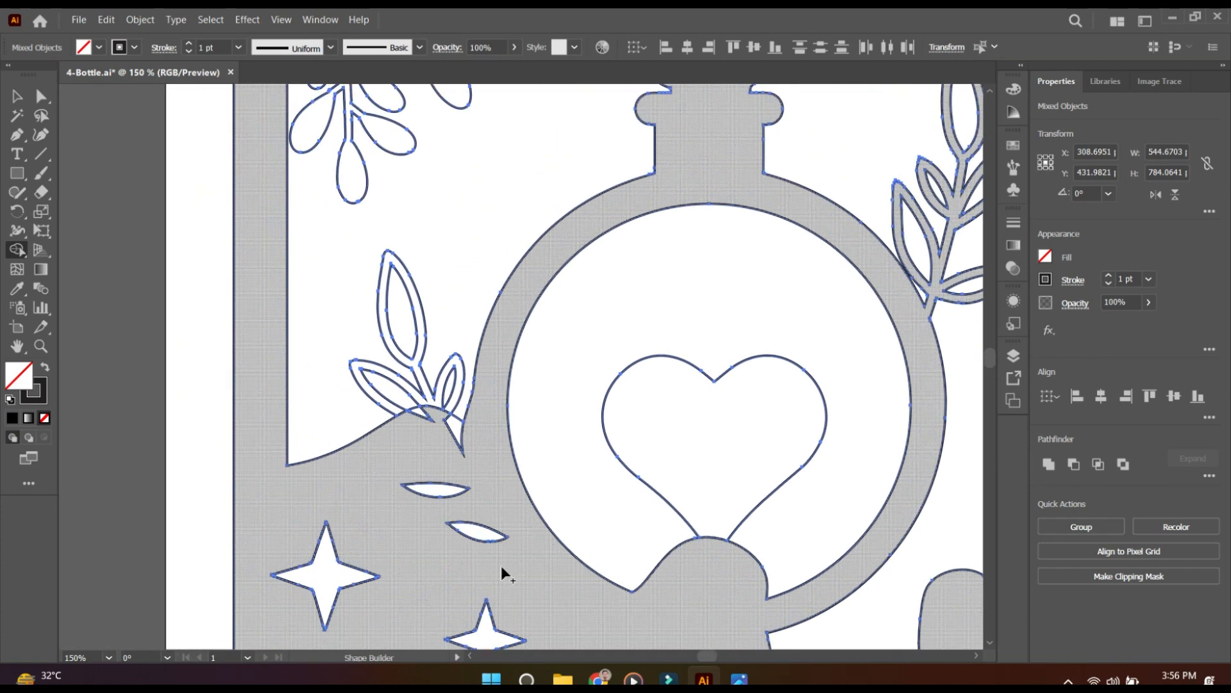
Step: Merge the left sprig's upper leaves and the heart into the drip shape, undoing the merge that fills the bottle's interior
left_click_drag(423, 414, 435, 410)
mouse_move(620, 292)
left_mouse_down()
mouse_move(473, 426)
mouse_move(338, 464)
mouse_move(576, 286)
left_mouse_up()
mouse_move(664, 460)
left_mouse_down()
mouse_move(671, 544)
mouse_move(730, 359)
left_mouse_up()
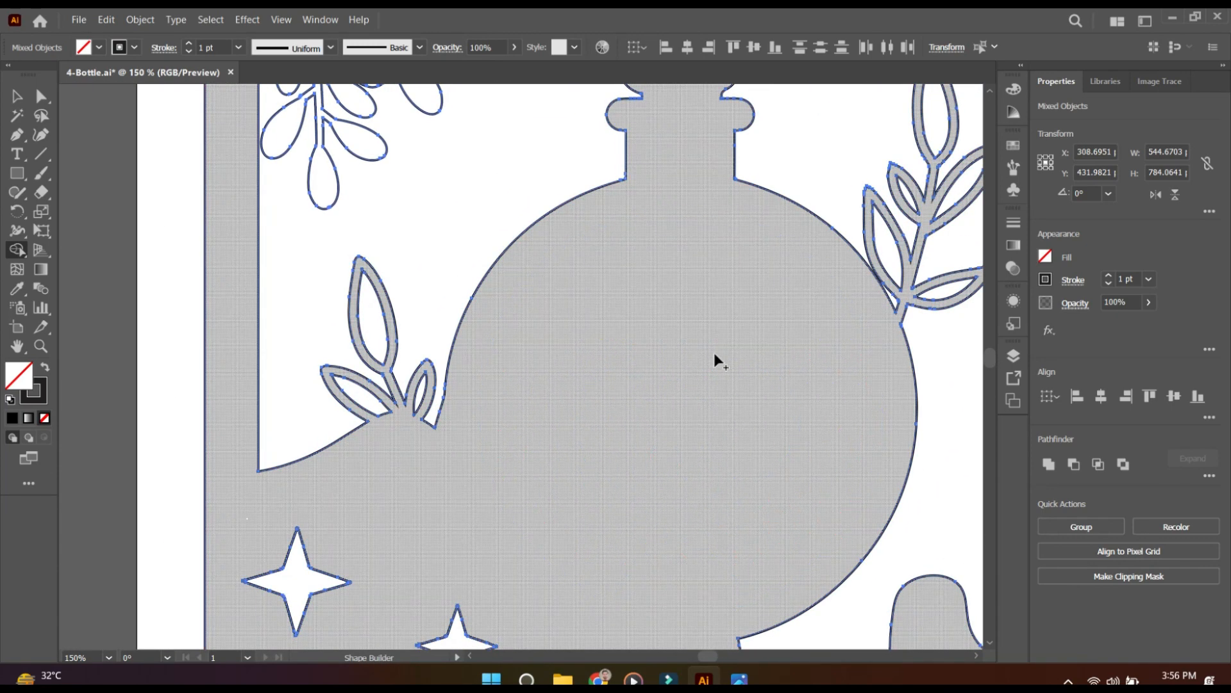
key("ctrl+z")
Step: Merge the left berry branch's stem and the swirl's sections into the frame's left border
left_click_drag(373, 314, 467, 531)
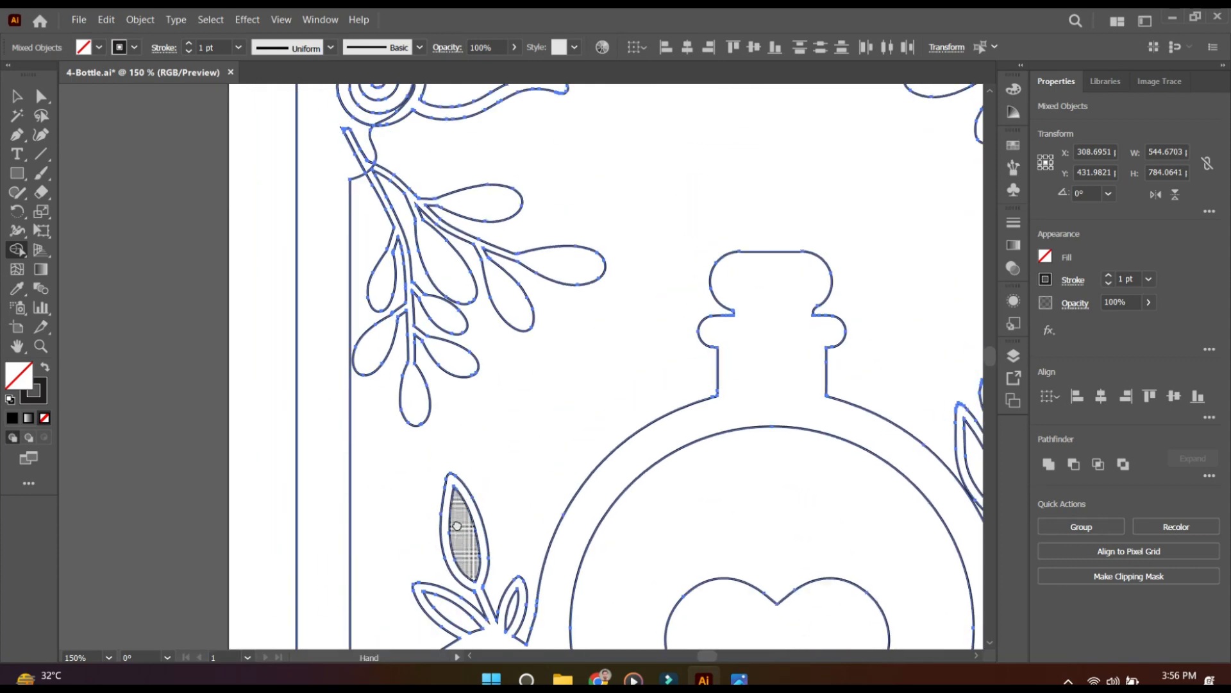
left_click_drag(392, 289, 437, 479)
left_click_drag(392, 352, 414, 362)
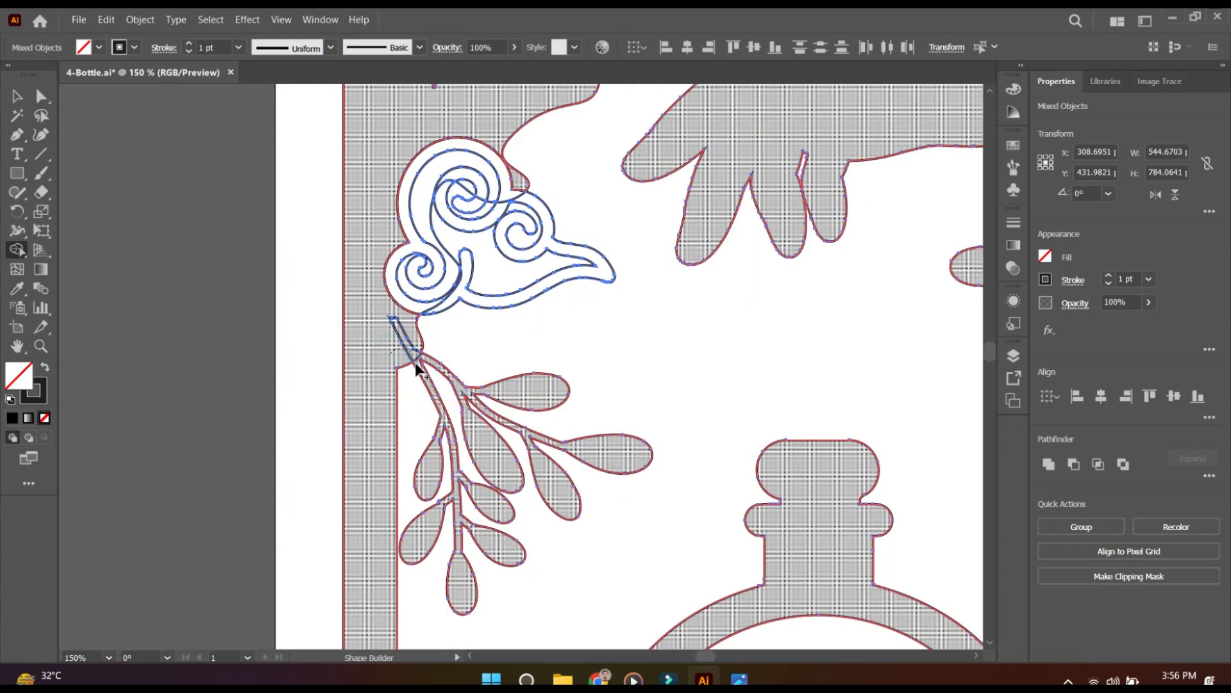
mouse_move(399, 317)
left_mouse_down()
mouse_move(413, 216)
mouse_move(475, 194)
mouse_move(530, 205)
mouse_move(472, 202)
mouse_move(452, 182)
mouse_move(463, 220)
left_mouse_up()
key("space")
left_click_drag(473, 178, 372, 425)
Step: Check the merged frame around the hand, right berry branch, heart and lower drips, and its overall outline
key("space")
left_click_drag(894, 445, 536, 237)
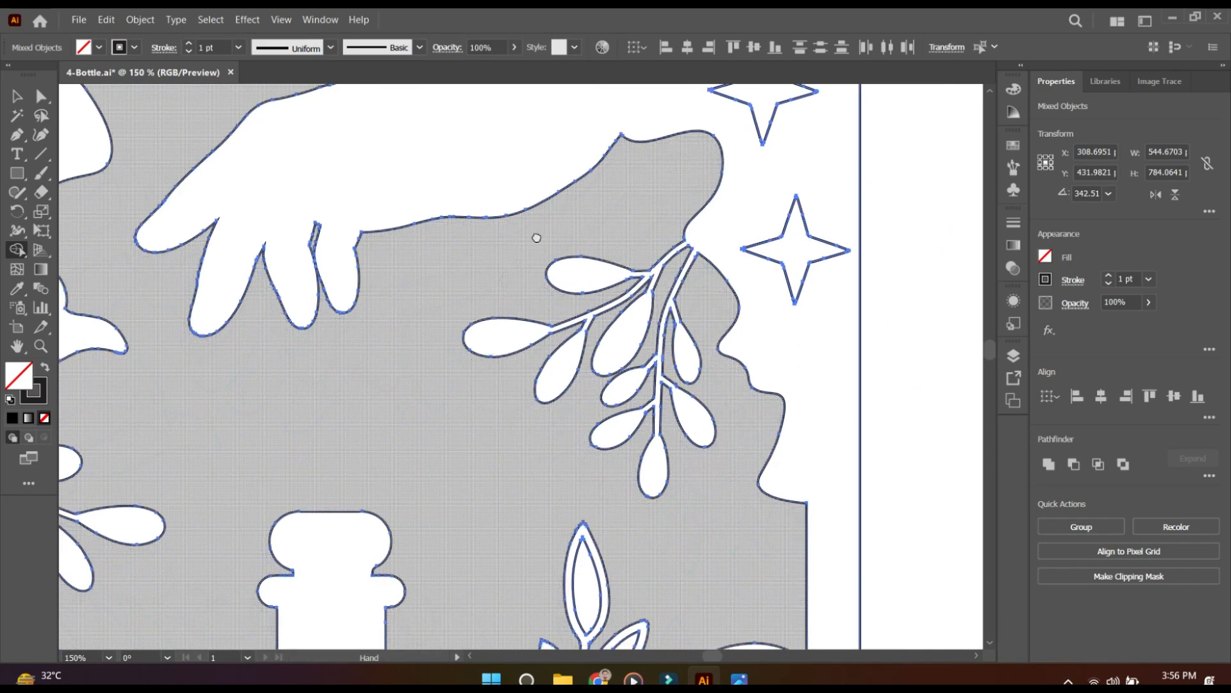
left_click_drag(369, 517, 494, 256)
left_click_drag(484, 479, 449, 274)
left_click_drag(417, 407, 537, 208)
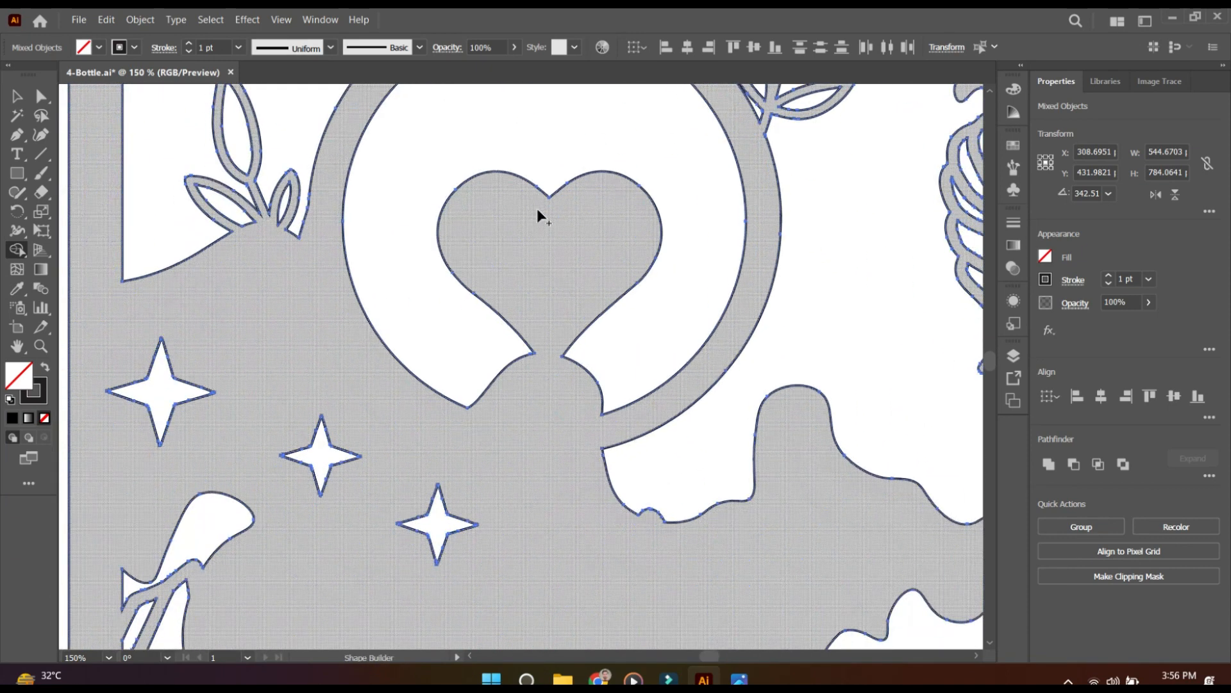
key("ctrl+minus")
key("ctrl+minus")
key("ctrl+minus")
key("ctrl+minus")
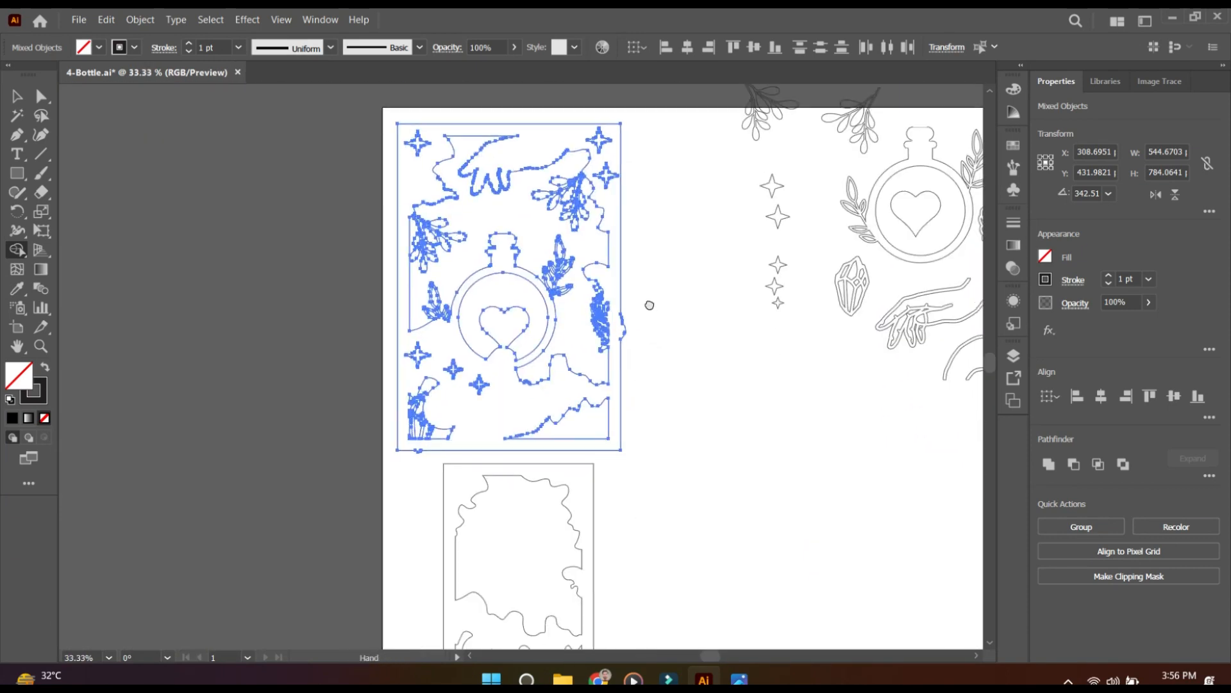
Step: Move the merged large frame off the artboard's left side, away from the loose pieces
left_click(18, 96)
left_click(659, 322)
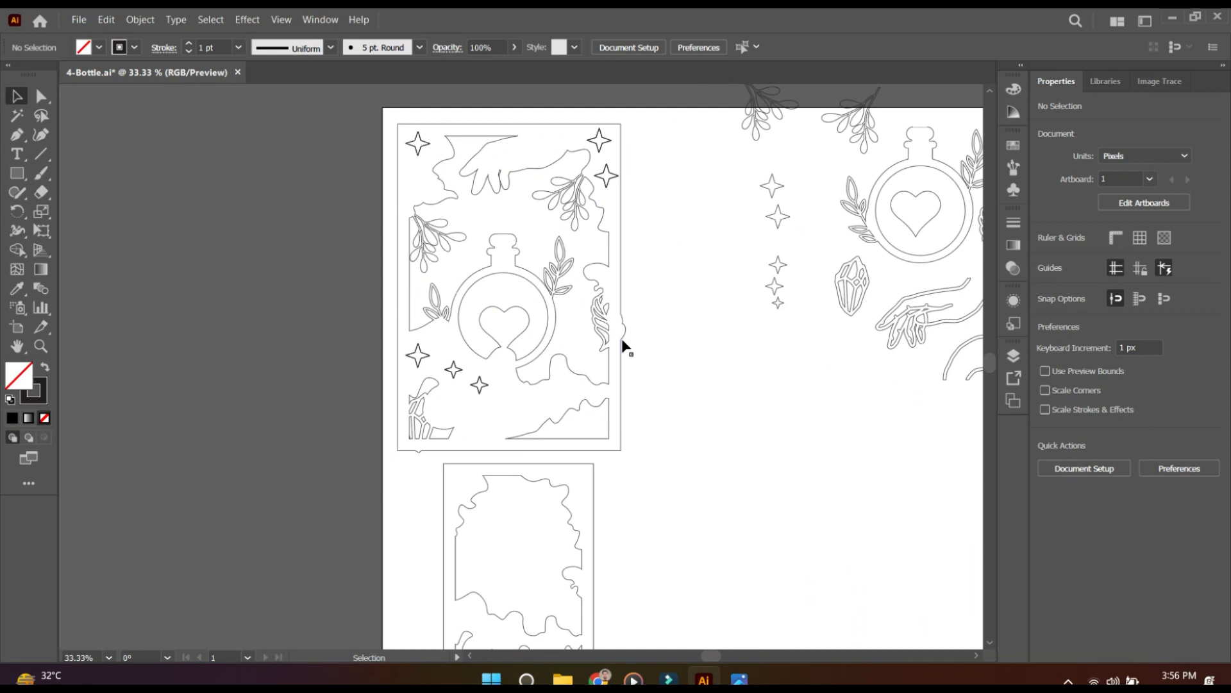
left_click_drag(621, 344, 331, 344)
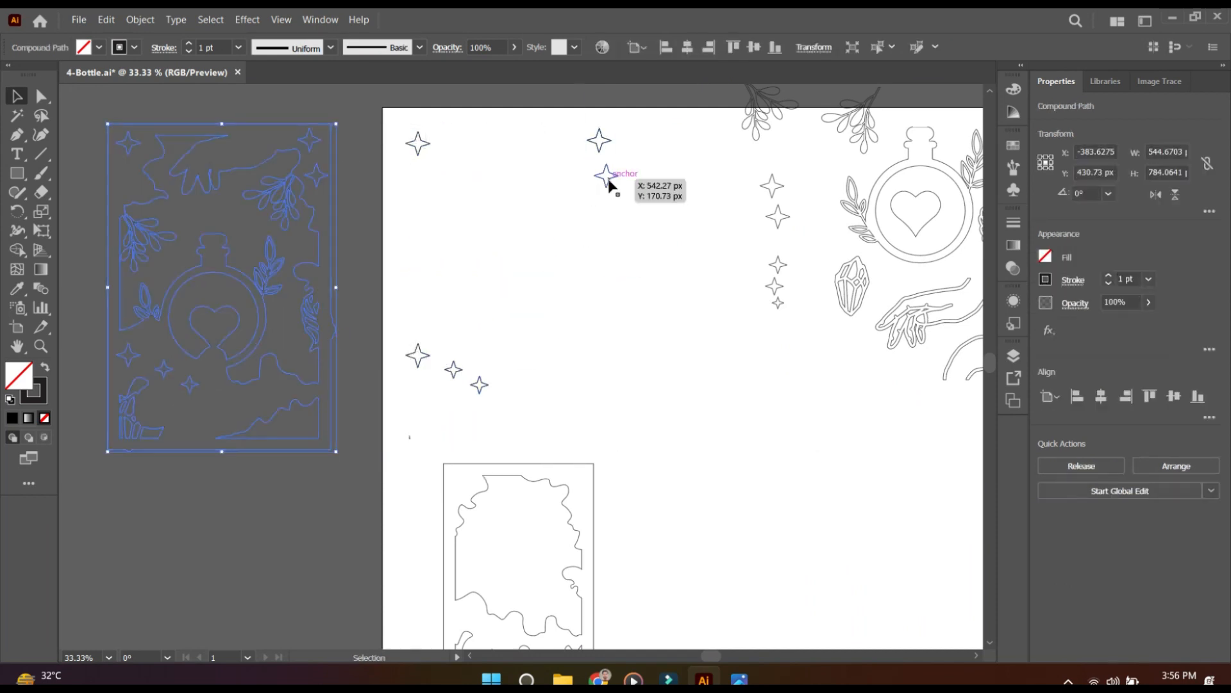
Step: Copy two large and two small stars beside the spare stars, and delete the loose originals and scrap left behind by the frame
left_click_drag(608, 178, 797, 202)
left_click_drag(419, 148, 827, 241)
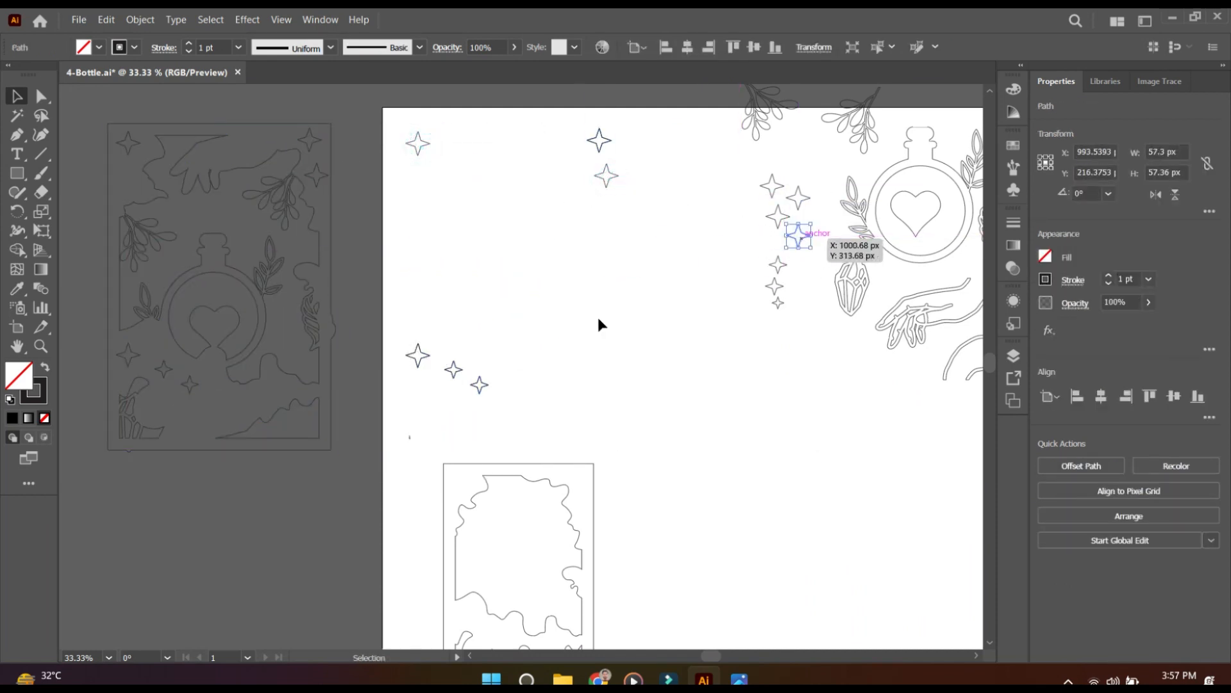
left_click_drag(483, 385, 805, 268)
left_click_drag(462, 369, 809, 289)
left_click_drag(646, 440, 646, 441)
key("Delete")
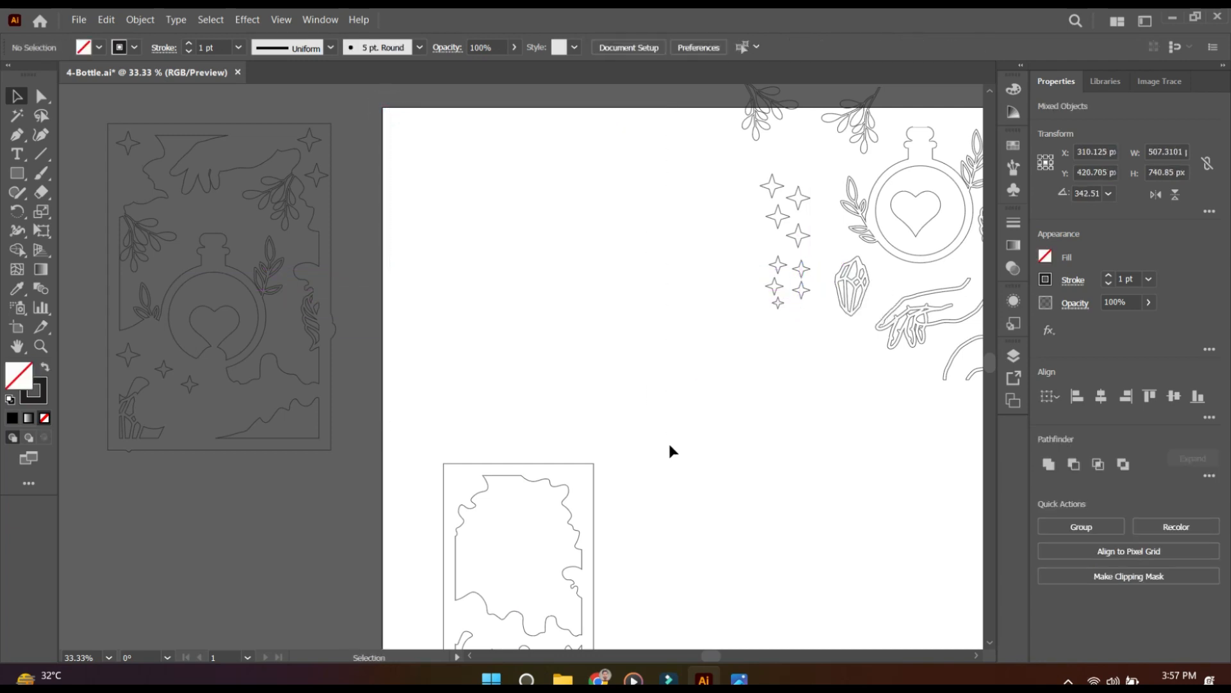
Step: Move the merged large frame back onto the artboard above the small drip frame
left_click_drag(331, 318, 666, 311)
left_click(752, 392)
left_click_drag(722, 424, 536, 472)
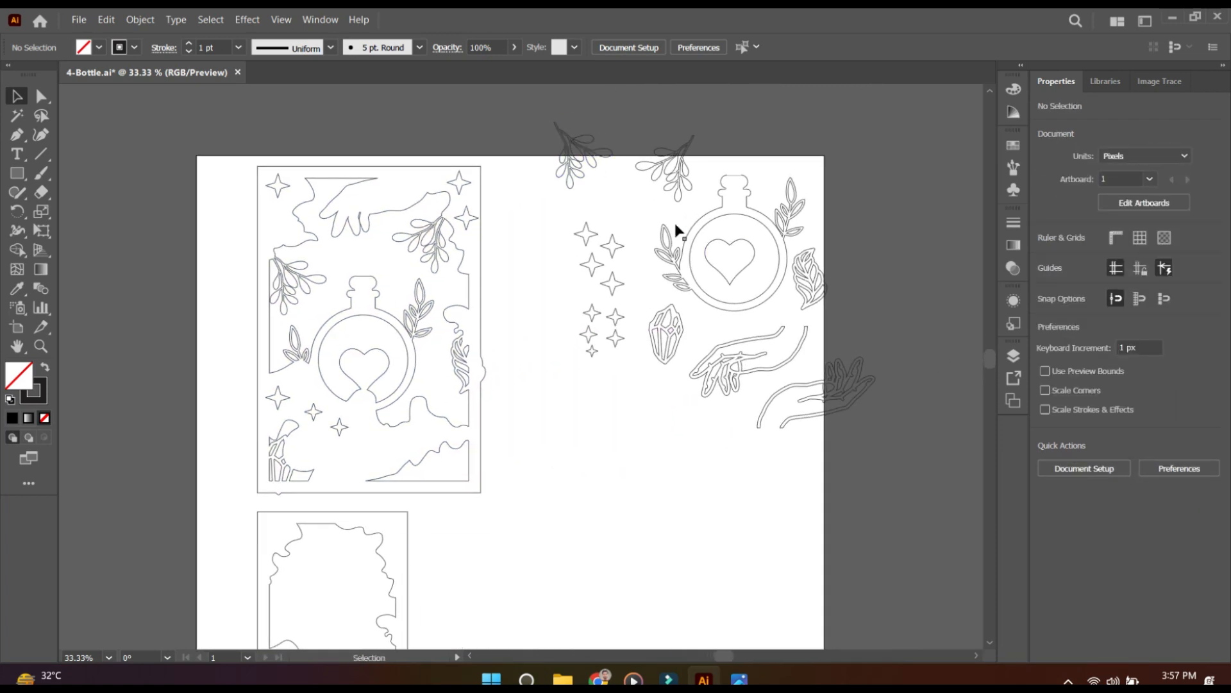
Step: Shift the two spare berry branches up and left, clear of the spare bottle
left_click_drag(583, 125, 657, 154)
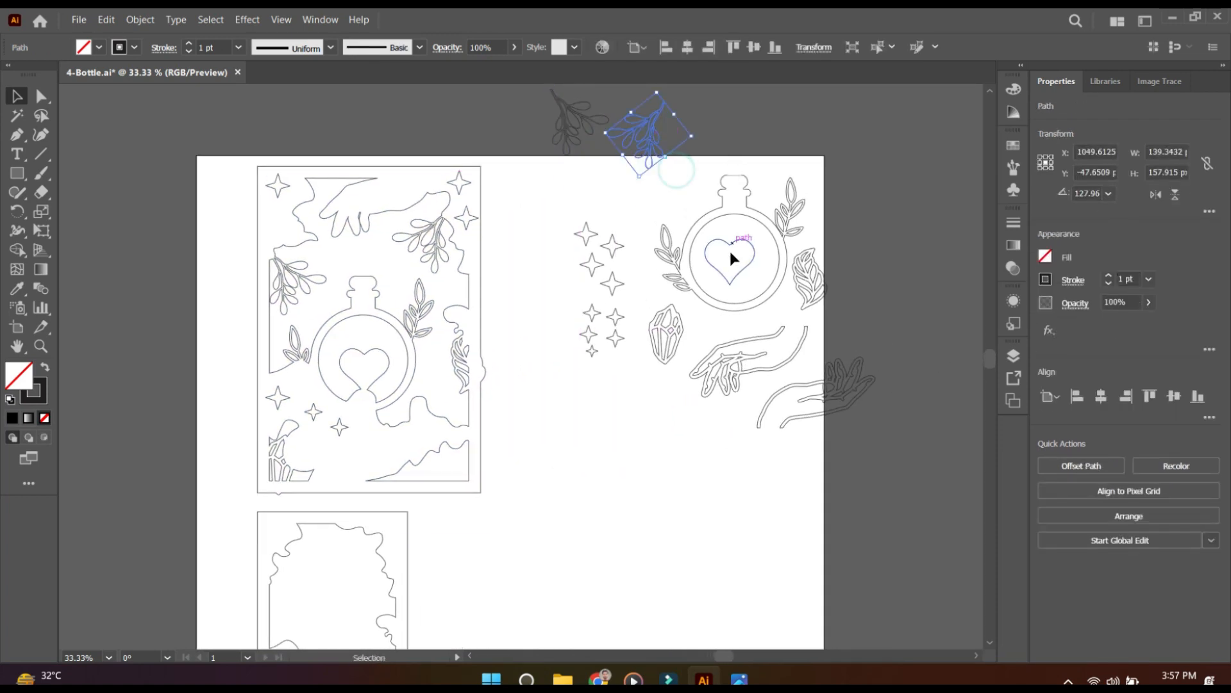
left_click(764, 286)
left_click(575, 204)
Step: Fill the spare stars, bottle, heart, leaf, crystal, hands and right berry branch with yellow
left_click_drag(573, 164, 890, 436)
left_click(1045, 256)
left_click(925, 314)
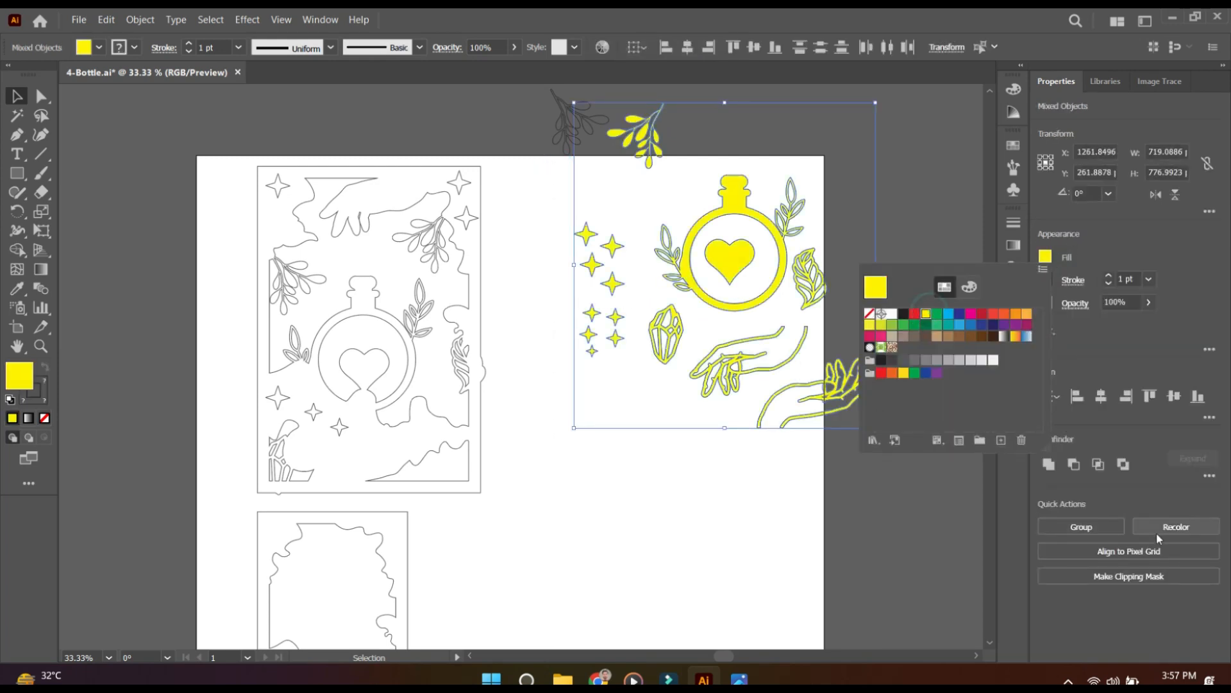
left_click(844, 536)
Step: Change the yellow bottle's stacking order and place it over the bottle outline in the merged large frame
left_click(769, 286)
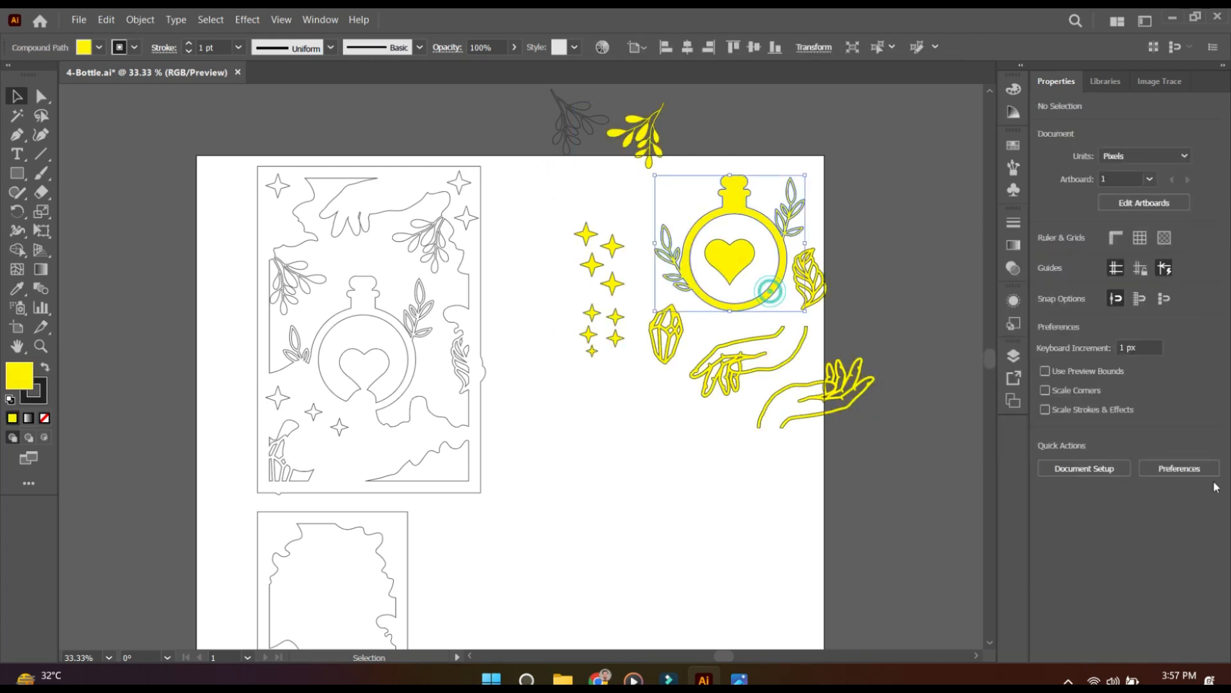
left_click(1176, 466)
left_click(874, 517)
left_click_drag(748, 302, 383, 413)
left_click(482, 384)
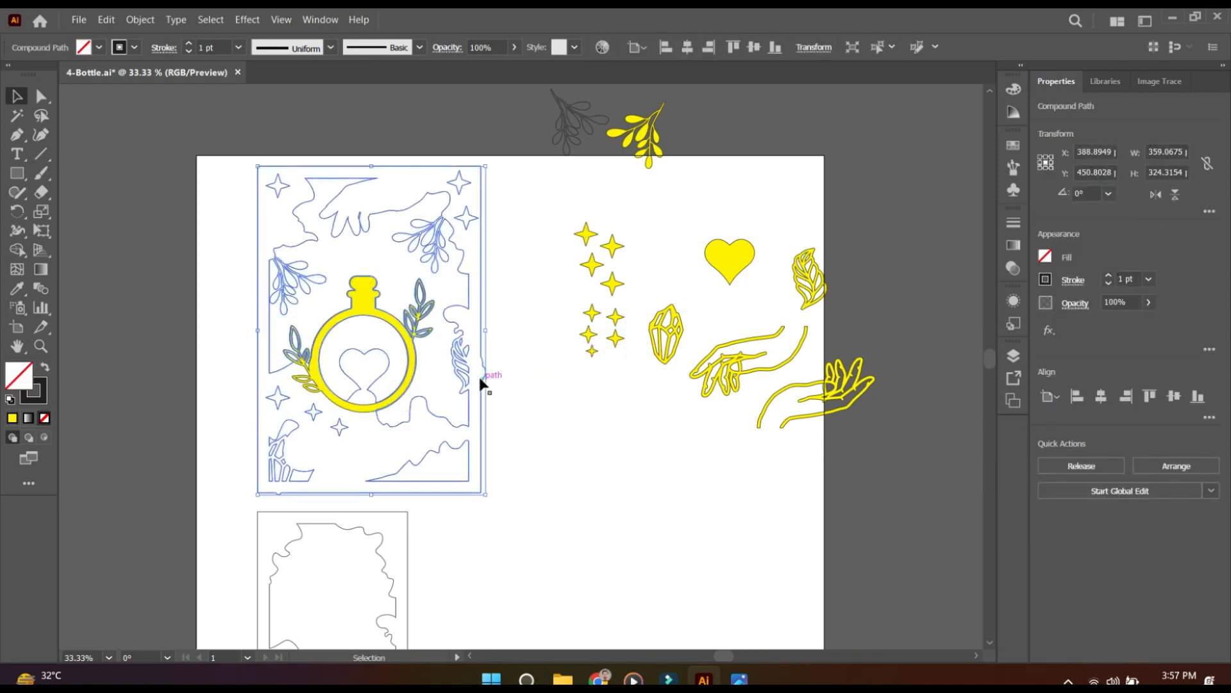
Step: Fill the merged large frame with black and deselect it
left_click(1046, 257)
left_click(873, 326)
left_click(545, 528)
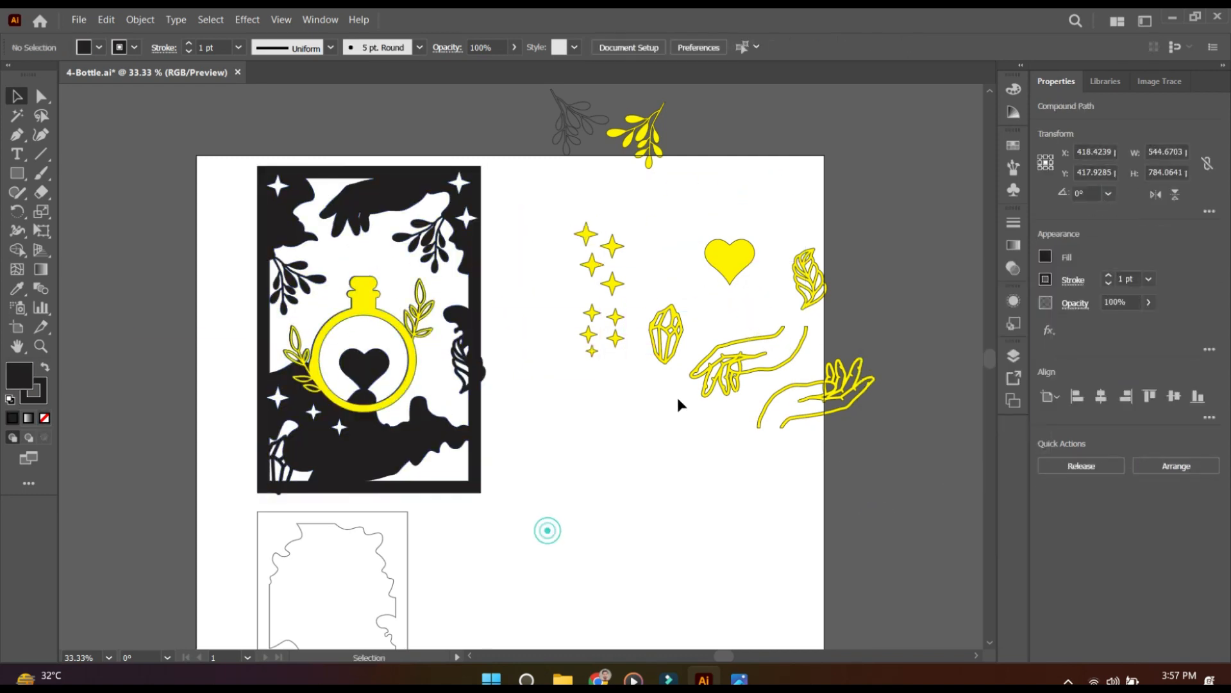
Step: Place the bottle and heart in the middle of the small drip frame, with one hand at its upper edge and one at its lower edge
left_click_drag(732, 276, 603, 423)
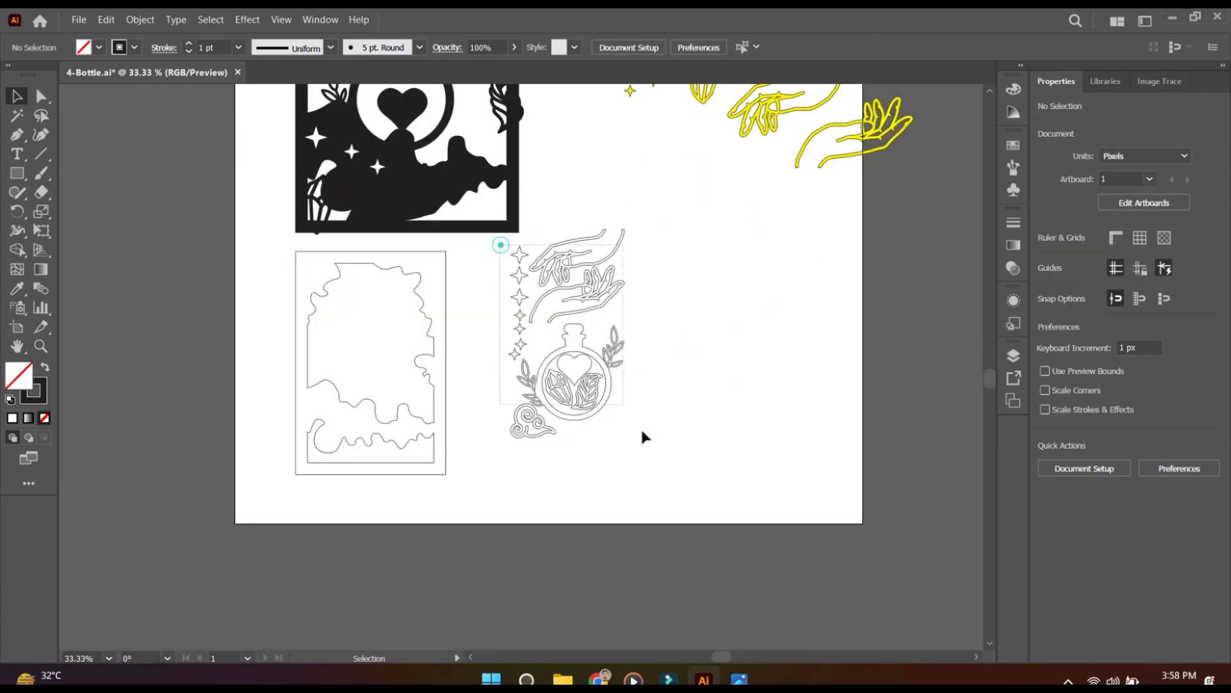
left_click_drag(640, 394, 401, 387)
left_click(511, 371)
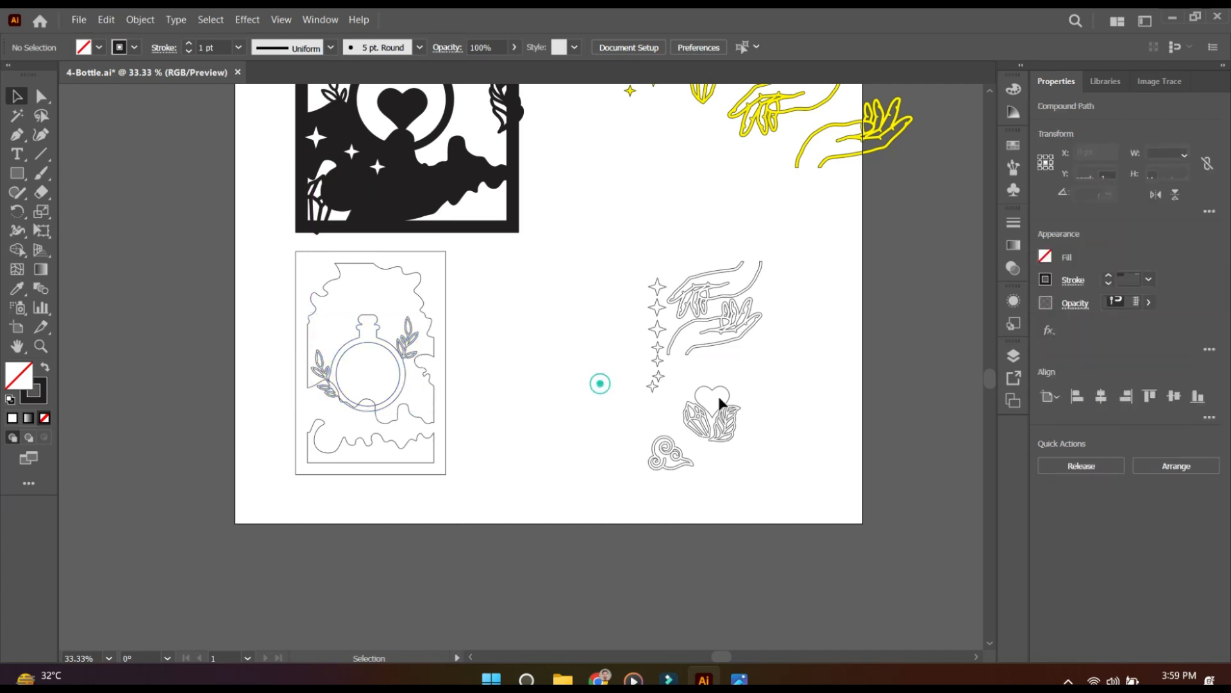
left_click_drag(718, 403, 404, 393)
left_click(555, 344)
left_click_drag(738, 340, 404, 450)
left_click_drag(722, 301, 387, 289)
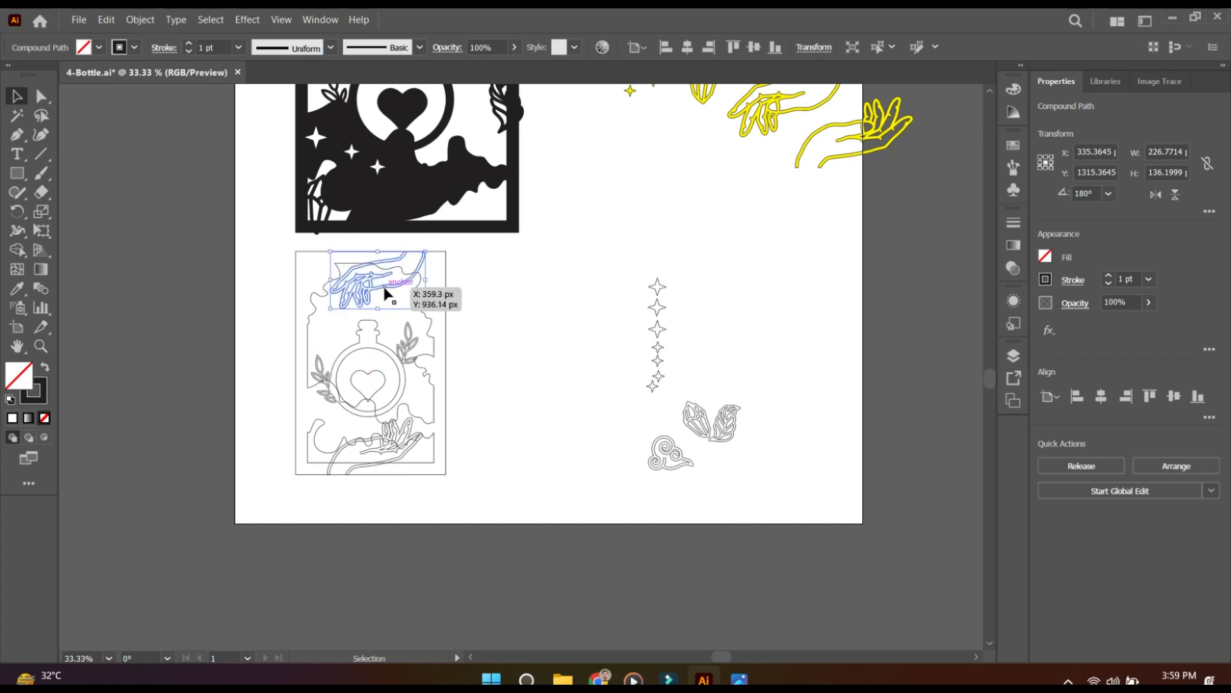
Step: Scale the upper hand down to about 199 by 119 px and move it against the small frame's top edge
key("ctrl+equal")
key("ctrl+equal")
left_click_drag(615, 311, 593, 325)
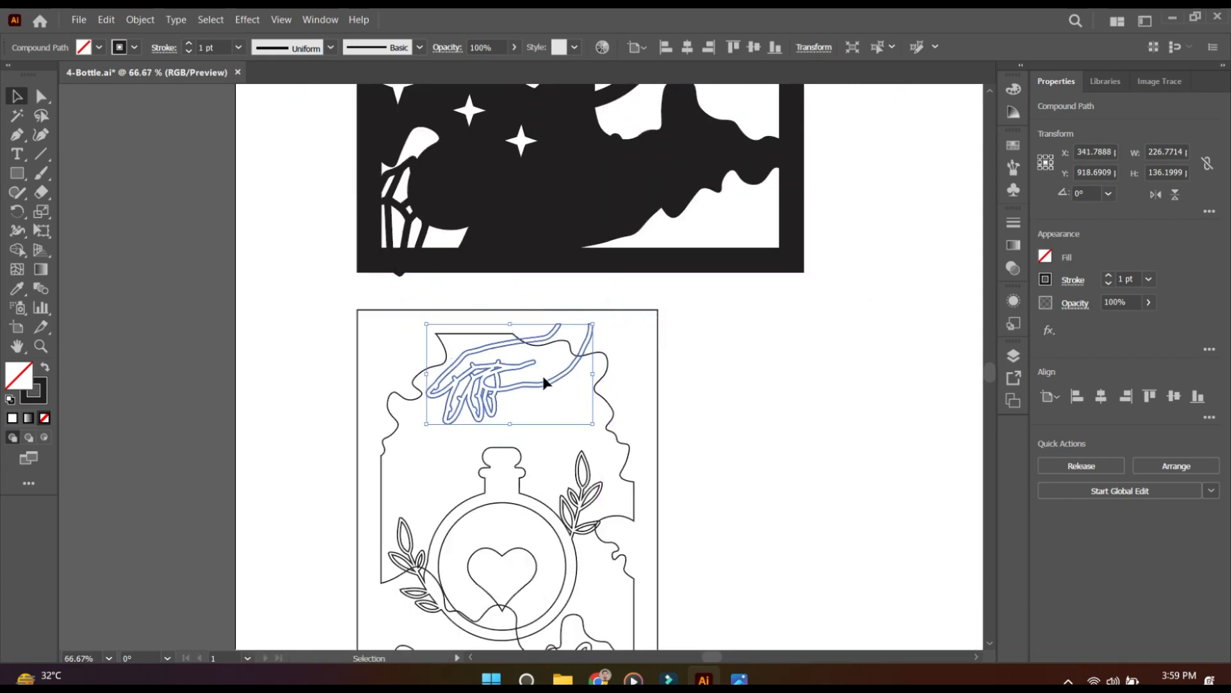
left_click_drag(557, 379, 563, 372)
Step: Delete the lower hand from the small frame and create a copy of the upper hand reflected about the vertical axis
scroll(644, 368, "down", 2)
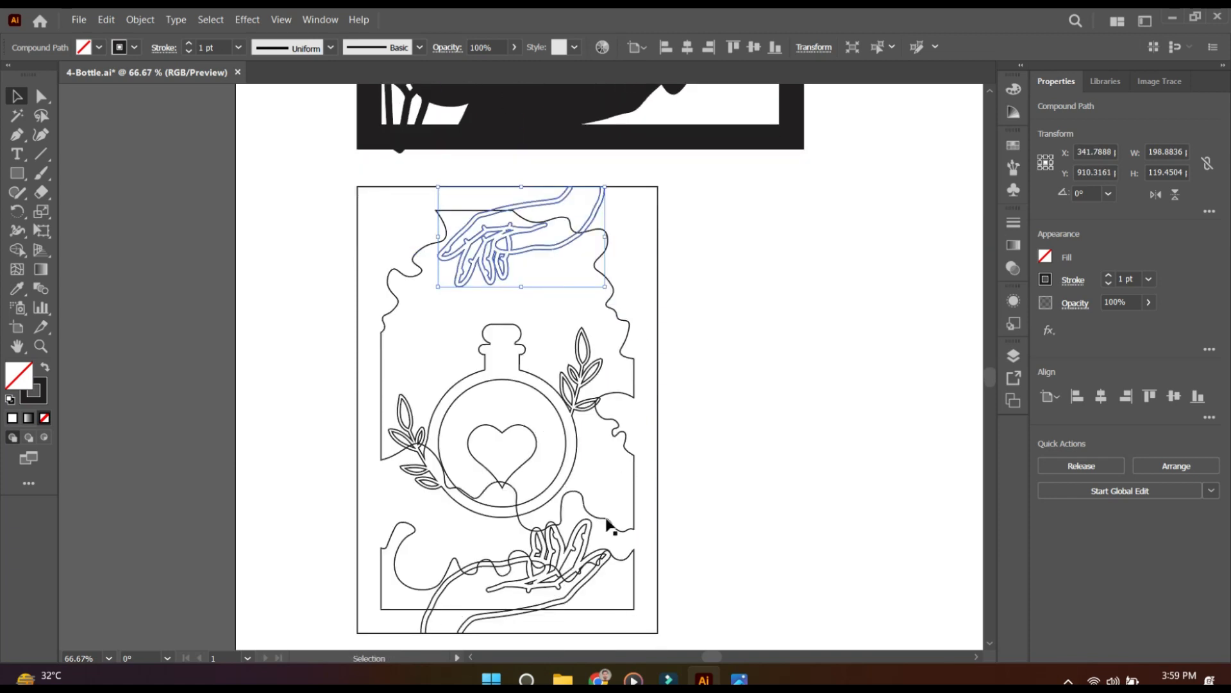
left_click(585, 539)
key("Delete")
right_click(530, 247)
mouse_move(646, 484)
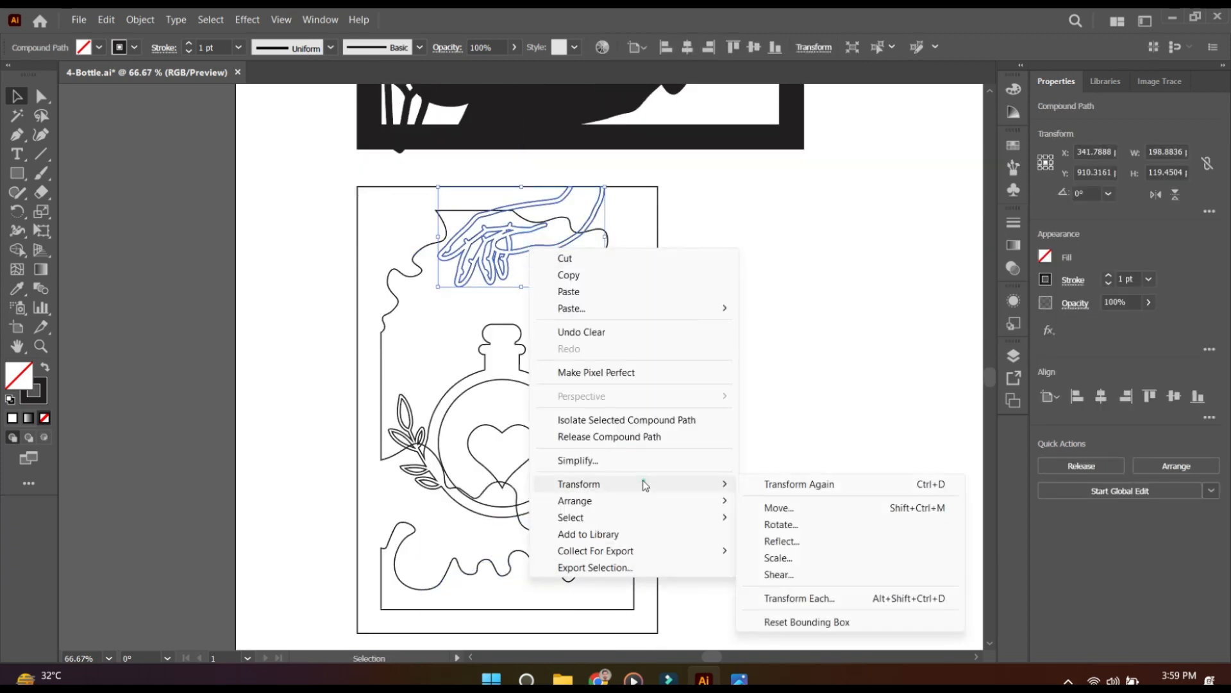
left_click(808, 541)
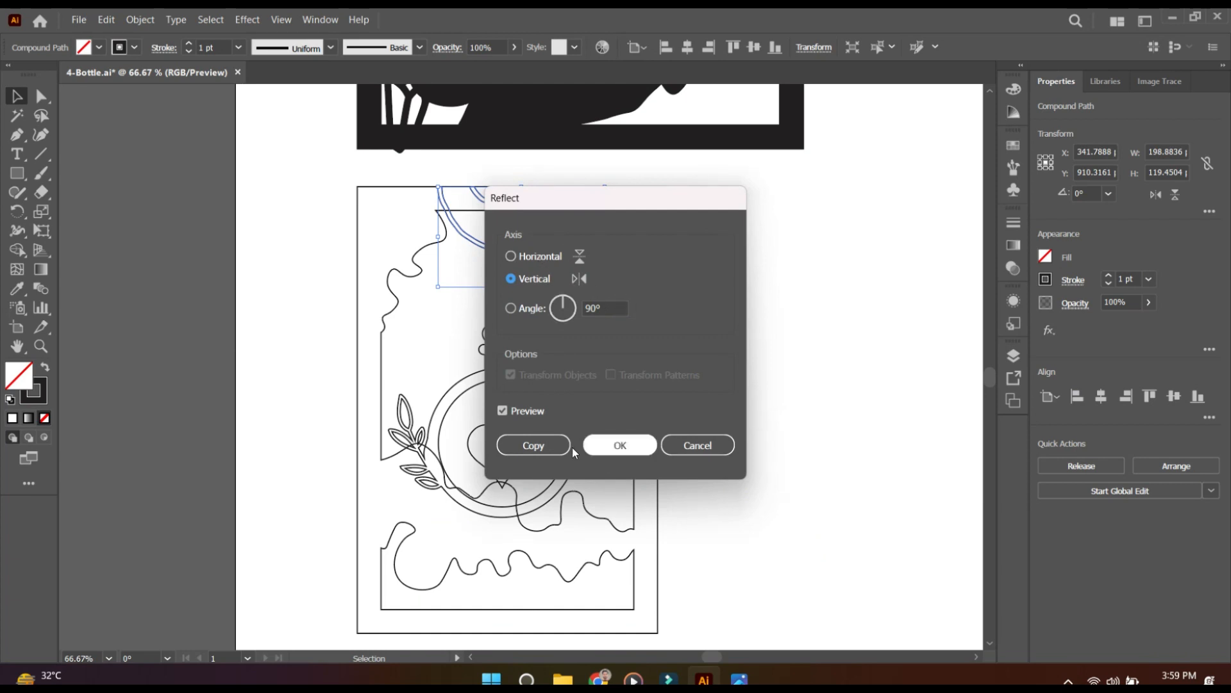
left_click(568, 446)
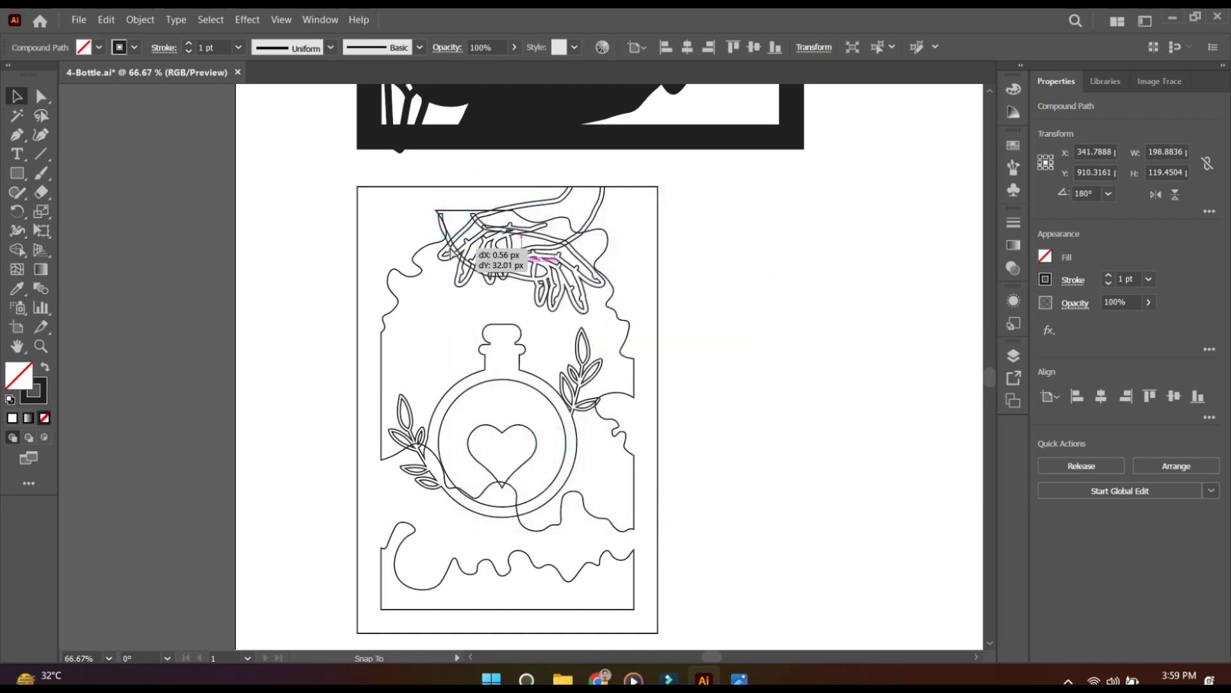
Step: Move the hand copy to the small frame's lower edge, flip it about the horizontal axis and align it with the border
left_click_drag(468, 242, 468, 581)
scroll(531, 561, "down", 1)
right_click(534, 559)
left_click(613, 467)
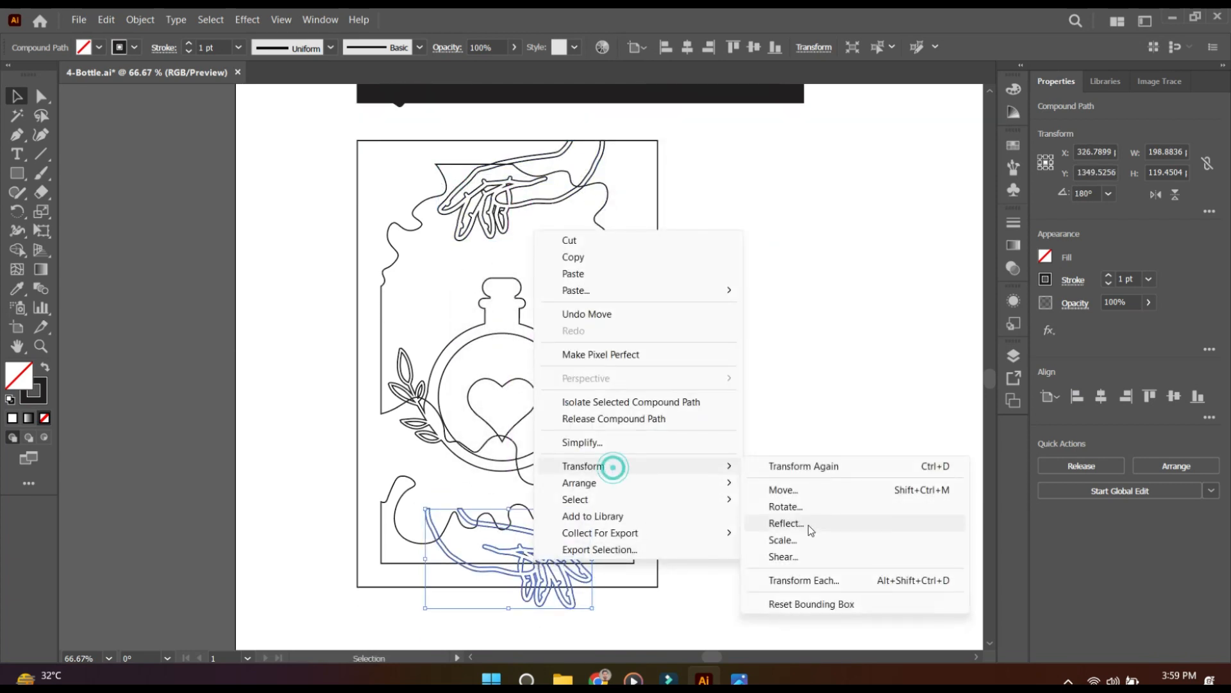
left_click(787, 523)
left_click(643, 451)
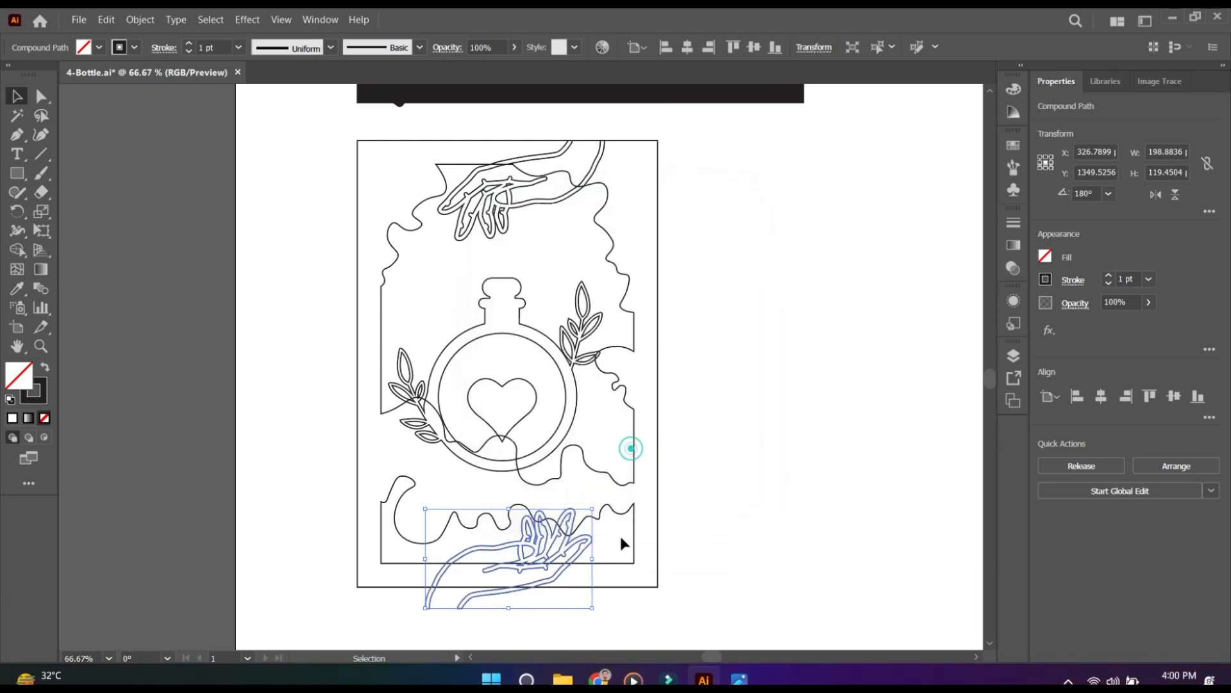
left_click(627, 541)
left_click_drag(494, 591, 494, 575)
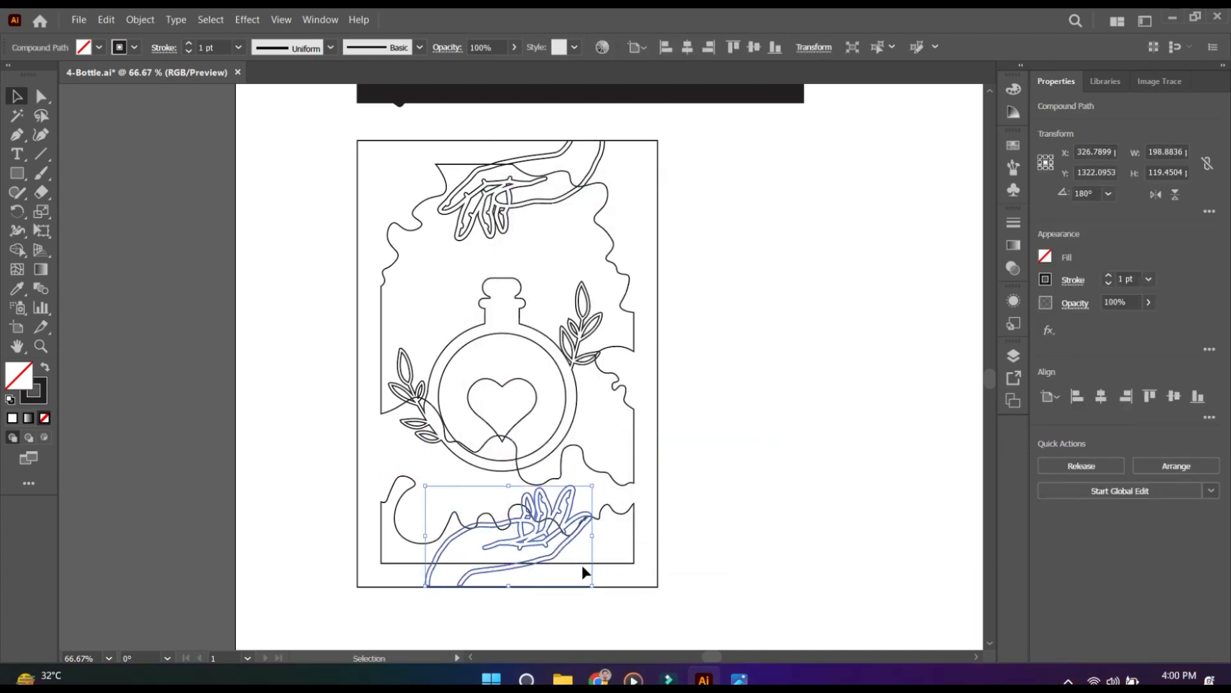
Step: Place the cloud at the small frame's upper left, the crystal at its lower left and the leaf on its right border
left_click(742, 513)
left_click_drag(820, 474, 653, 462)
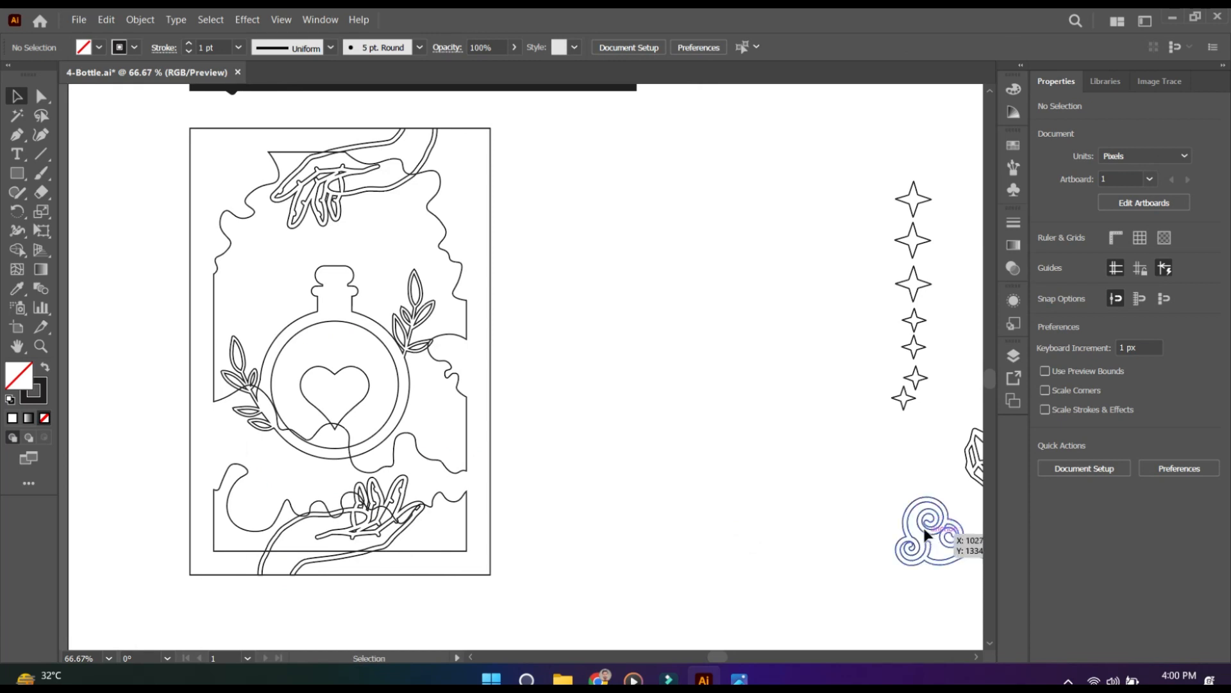
left_click_drag(926, 534, 233, 228)
left_click_drag(972, 465, 239, 531)
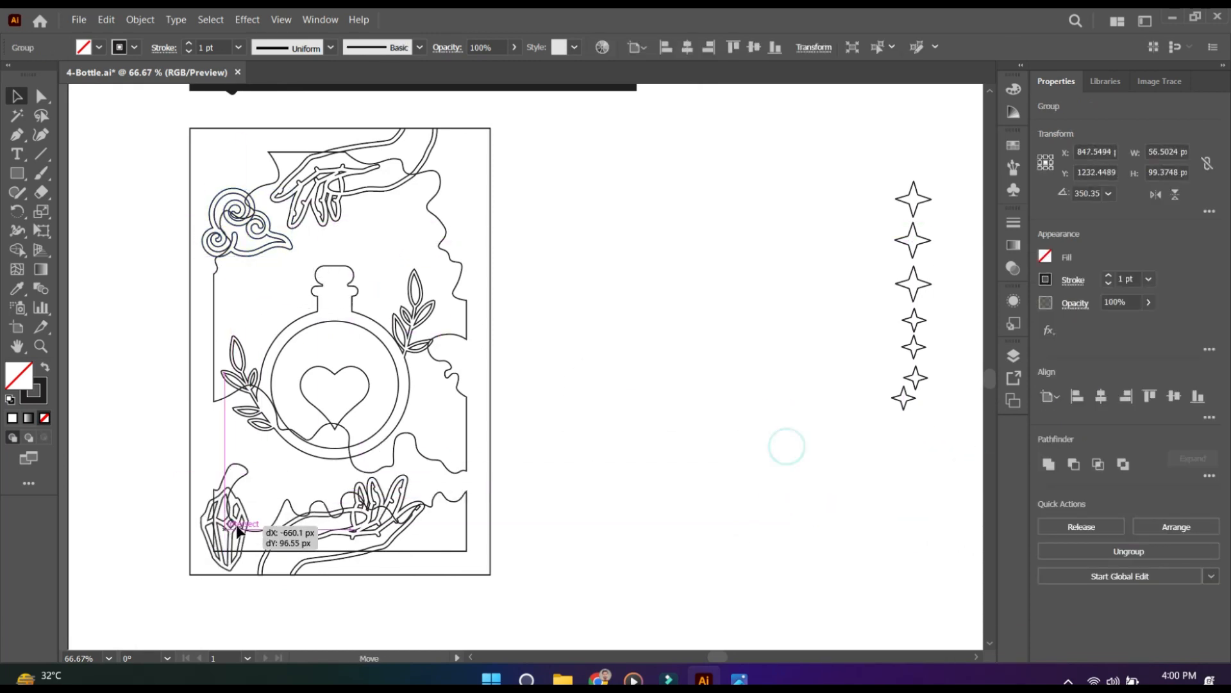
left_click(813, 528)
left_click_drag(813, 528, 743, 531)
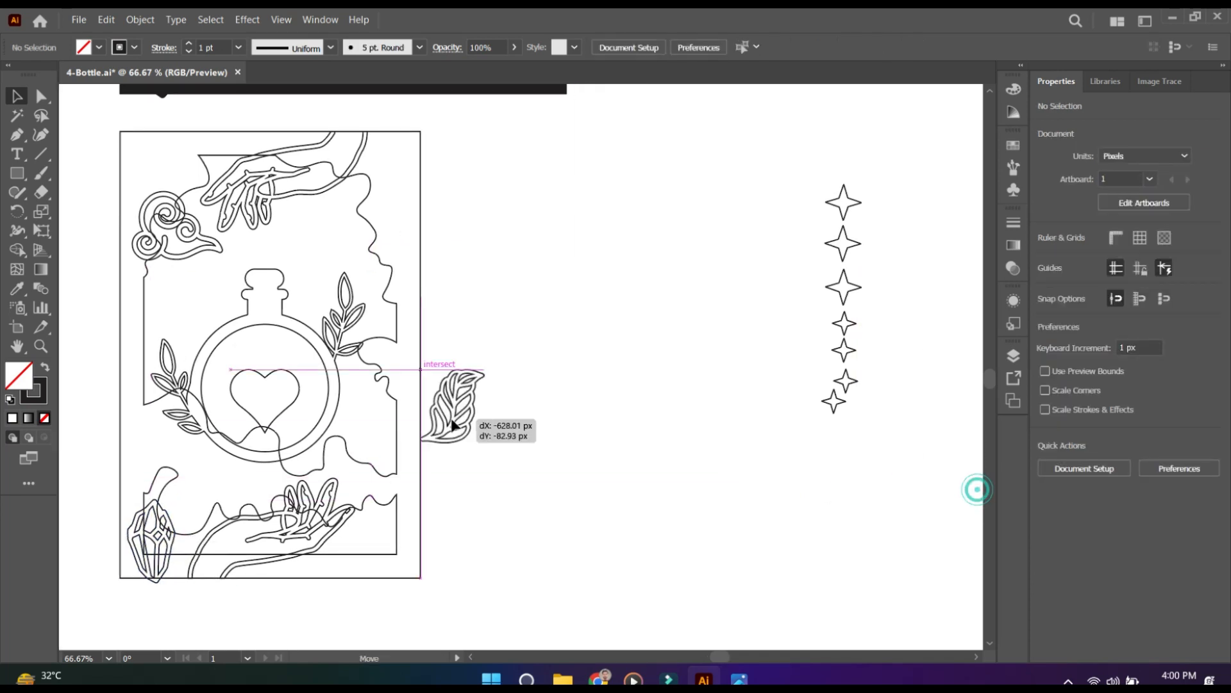
left_click_drag(453, 425, 411, 418)
left_click(706, 429)
Step: Distribute six stars over the small frame, three near the top and three at the lower left, and set the seventh aside
left_click_drag(772, 434, 607, 460)
key("ctrl+minus")
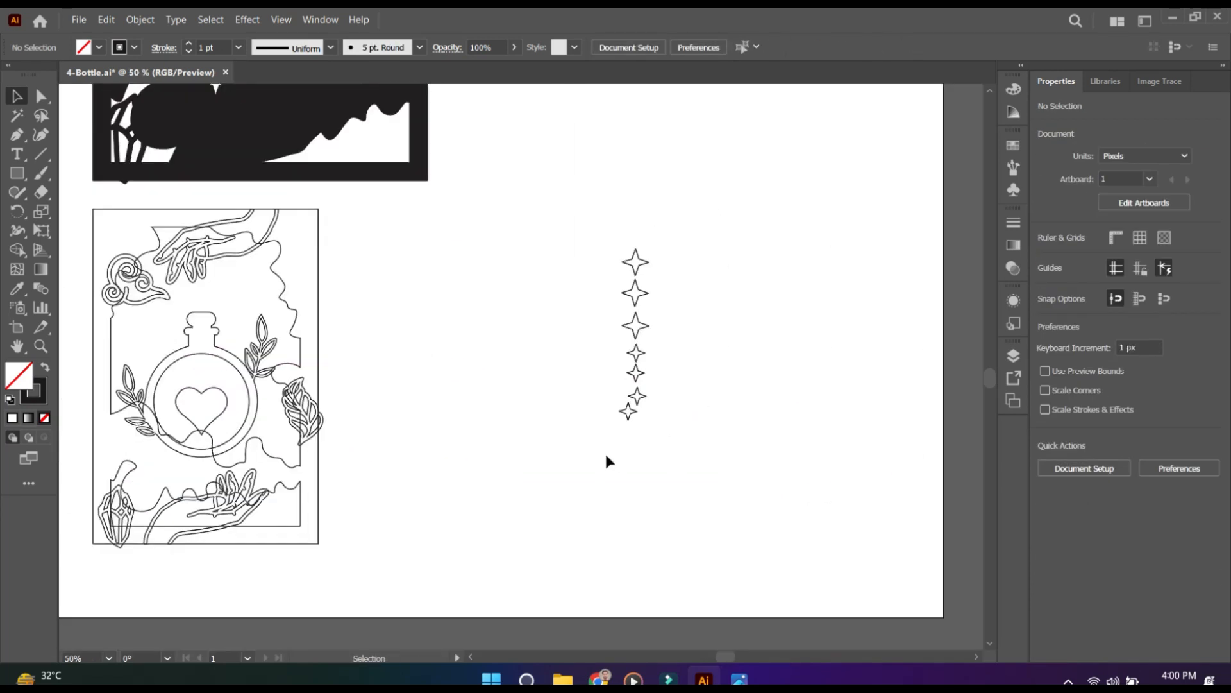
left_click_drag(484, 352, 590, 359)
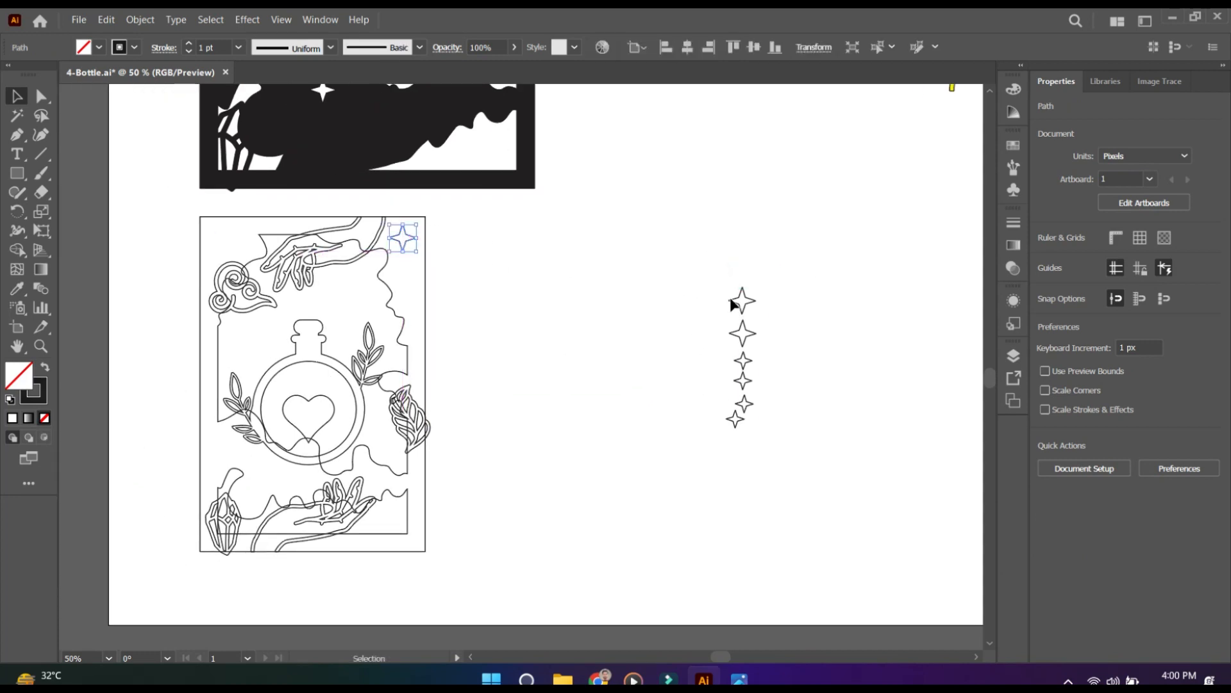
left_click_drag(732, 305, 466, 296)
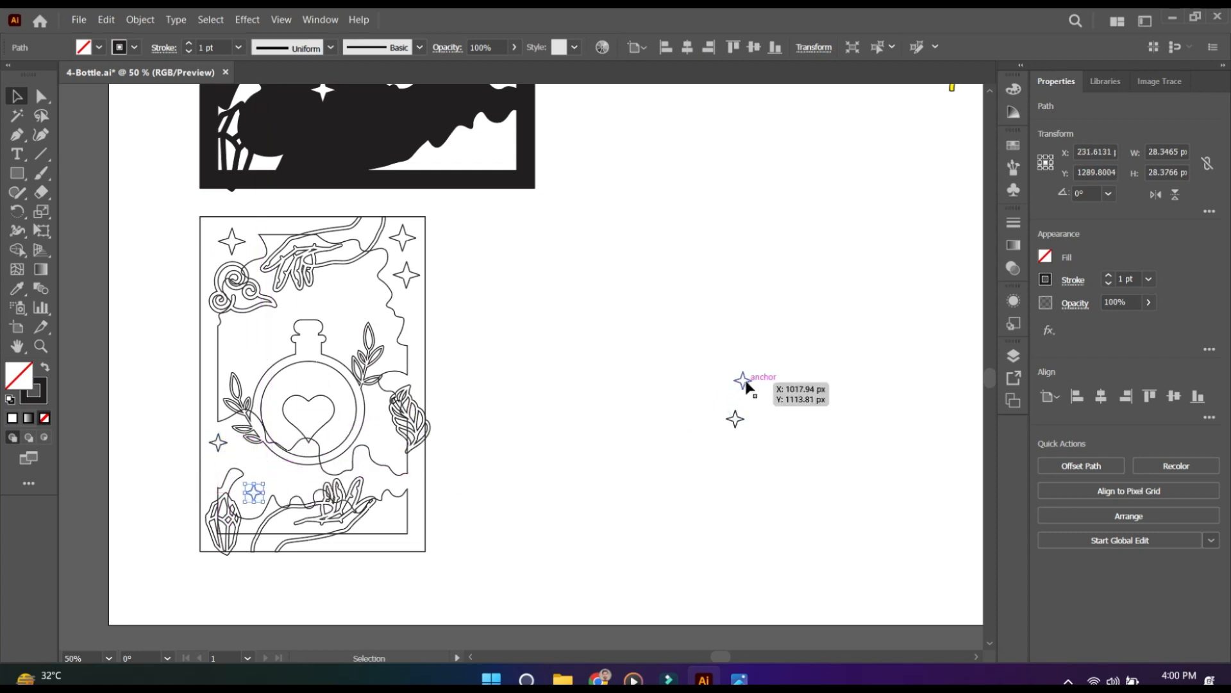
left_click(537, 414)
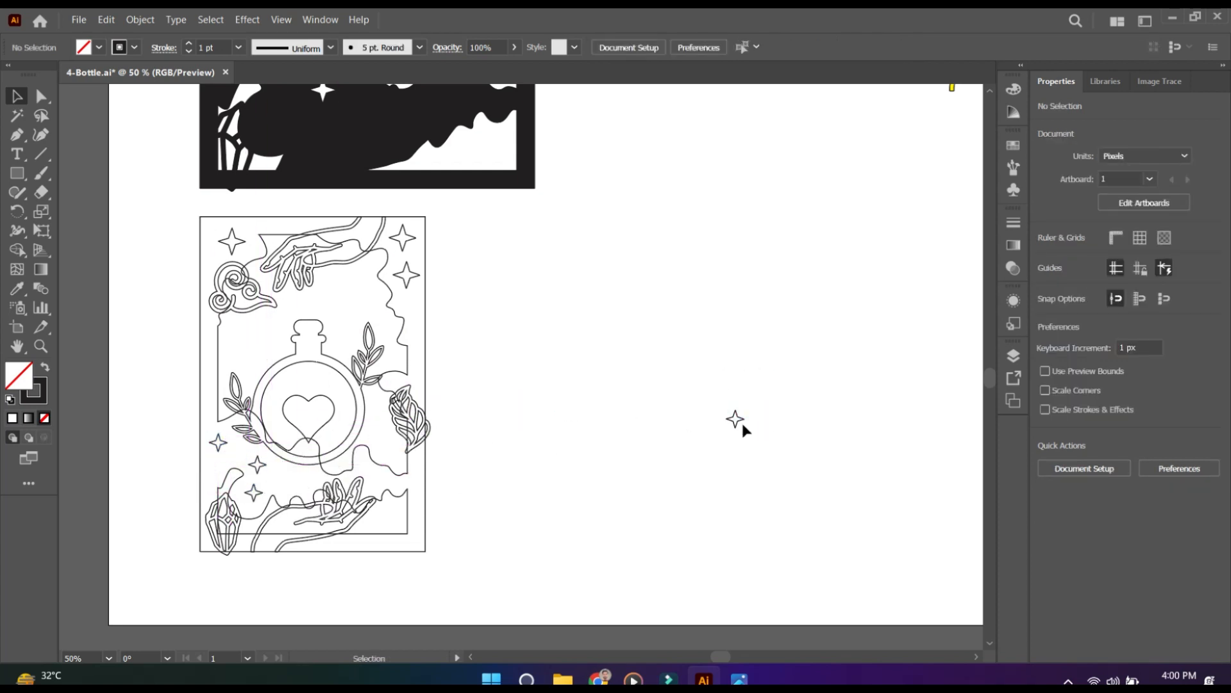
left_click_drag(735, 420, 816, 419)
Step: Put spare copies of the leaf, both hands, cloud, bottle, heart and crystal on the empty artboard area beside the small frame
left_click_drag(488, 425, 866, 248)
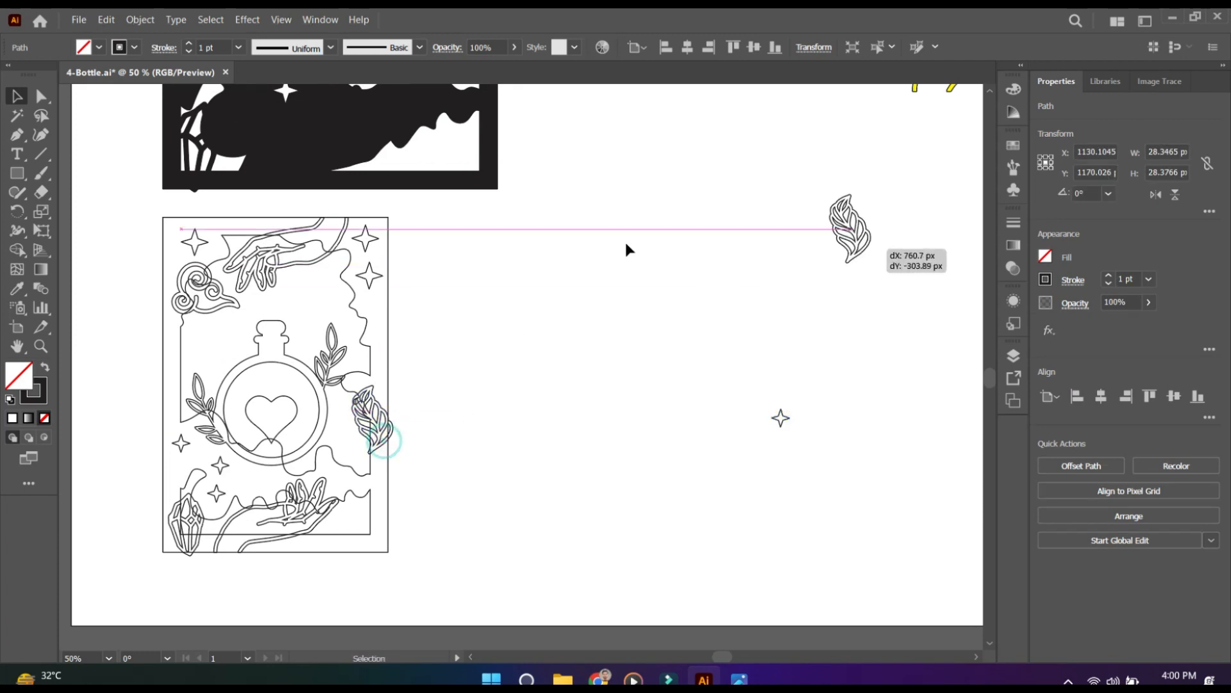
left_click_drag(288, 259, 742, 222, "alt")
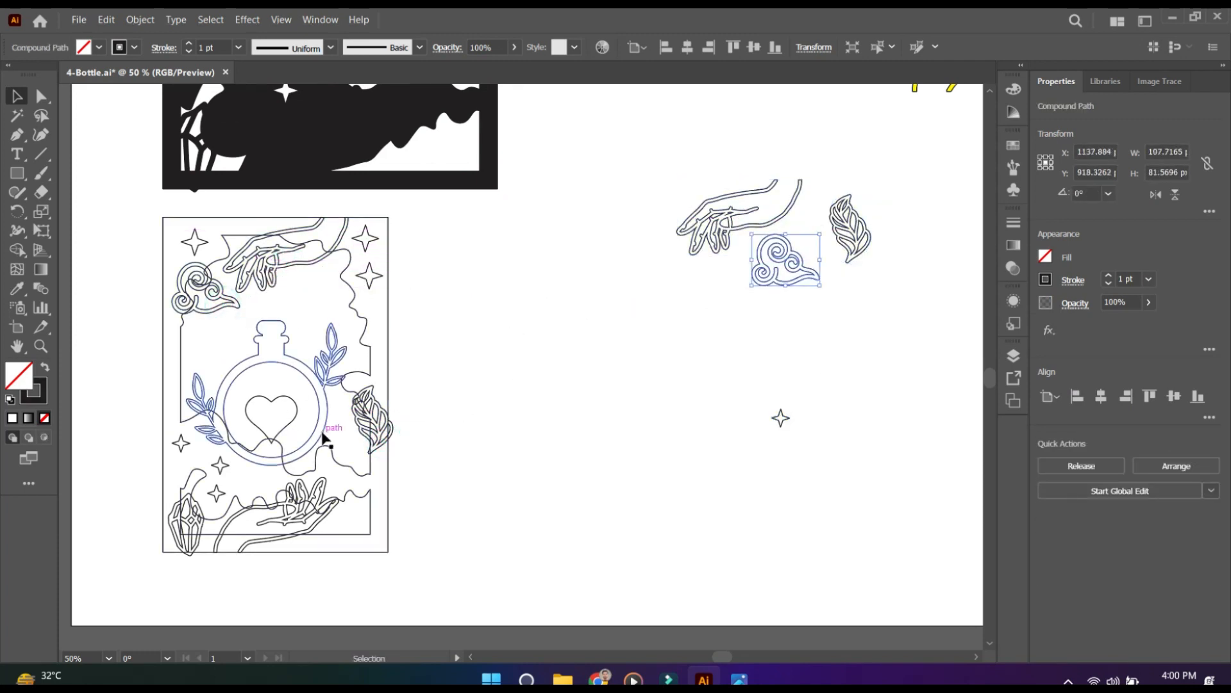
left_click_drag(322, 433, 911, 379, "alt")
left_click_drag(280, 423, 873, 375)
left_click(558, 404)
left_click_drag(288, 530, 731, 341, "alt")
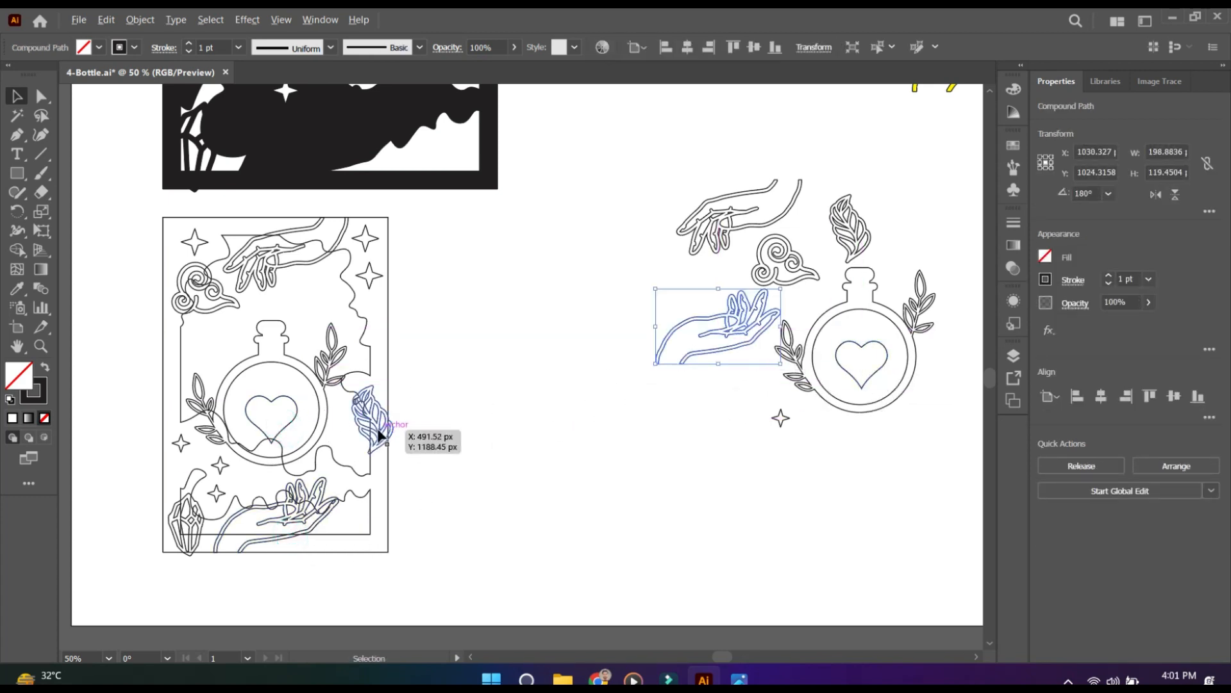
left_click_drag(378, 429, 910, 452, "alt")
key("Delete")
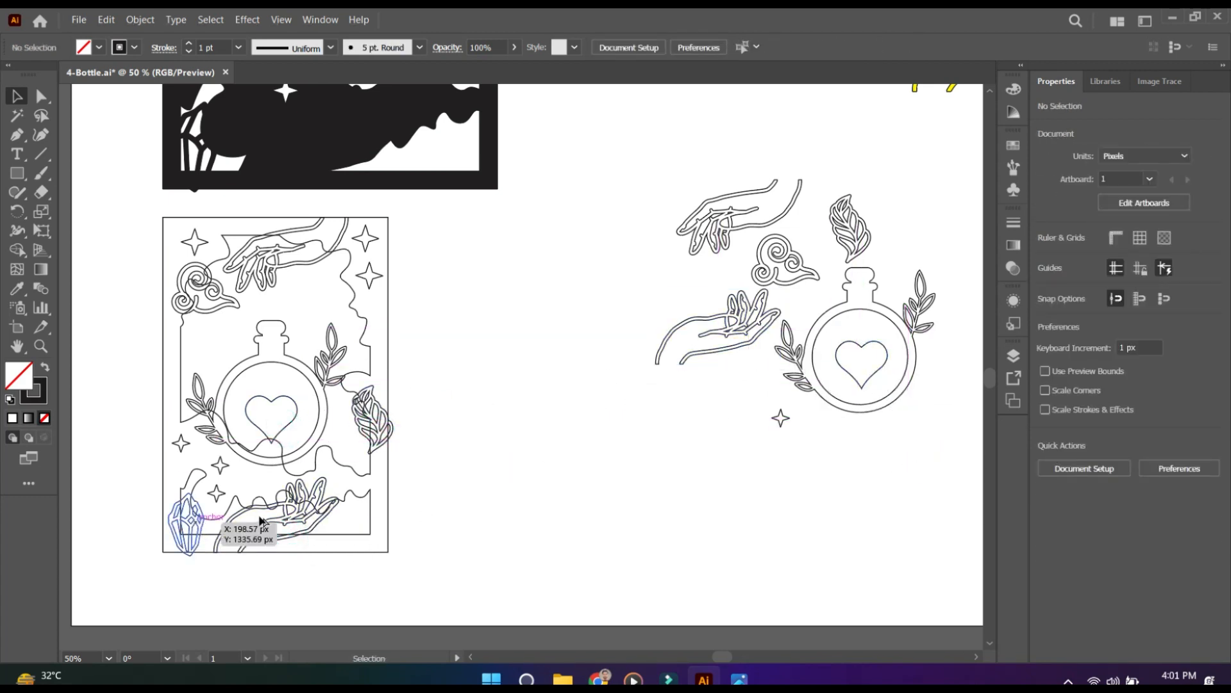
Step: Duplicate the small drip frame with all its elements directly to the right of the original
left_click_drag(109, 206, 426, 517)
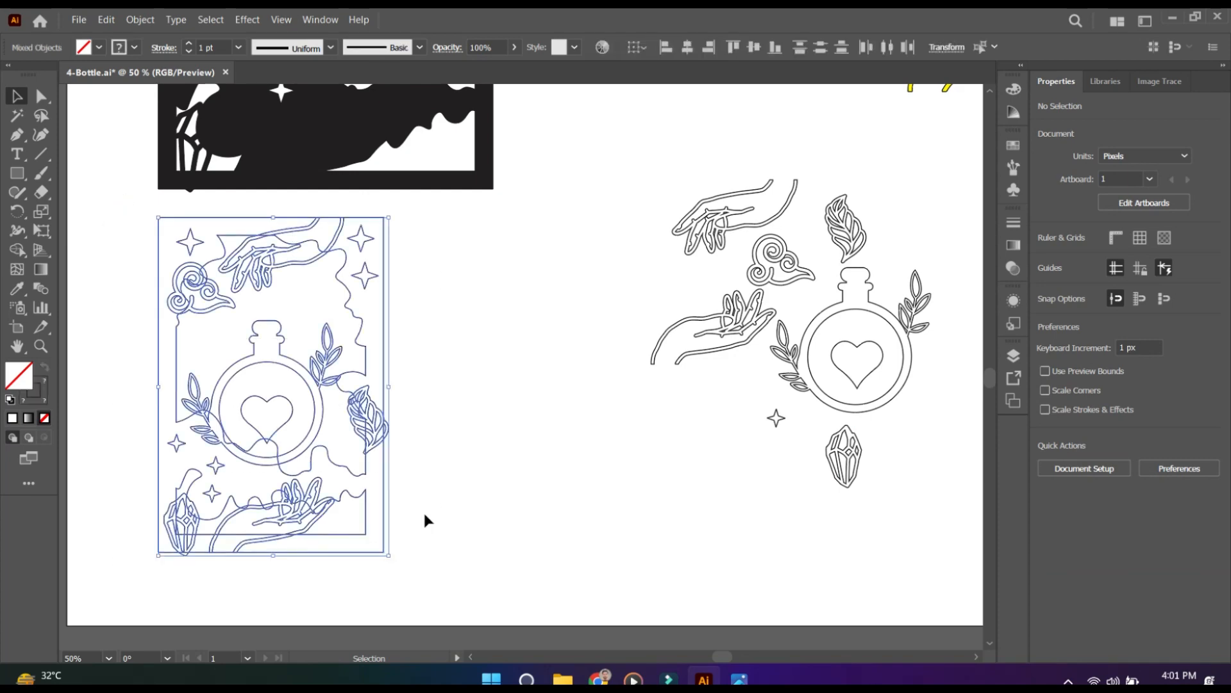
scroll(235, 432, "right", 3)
left_click_drag(235, 432, 479, 431, "alt")
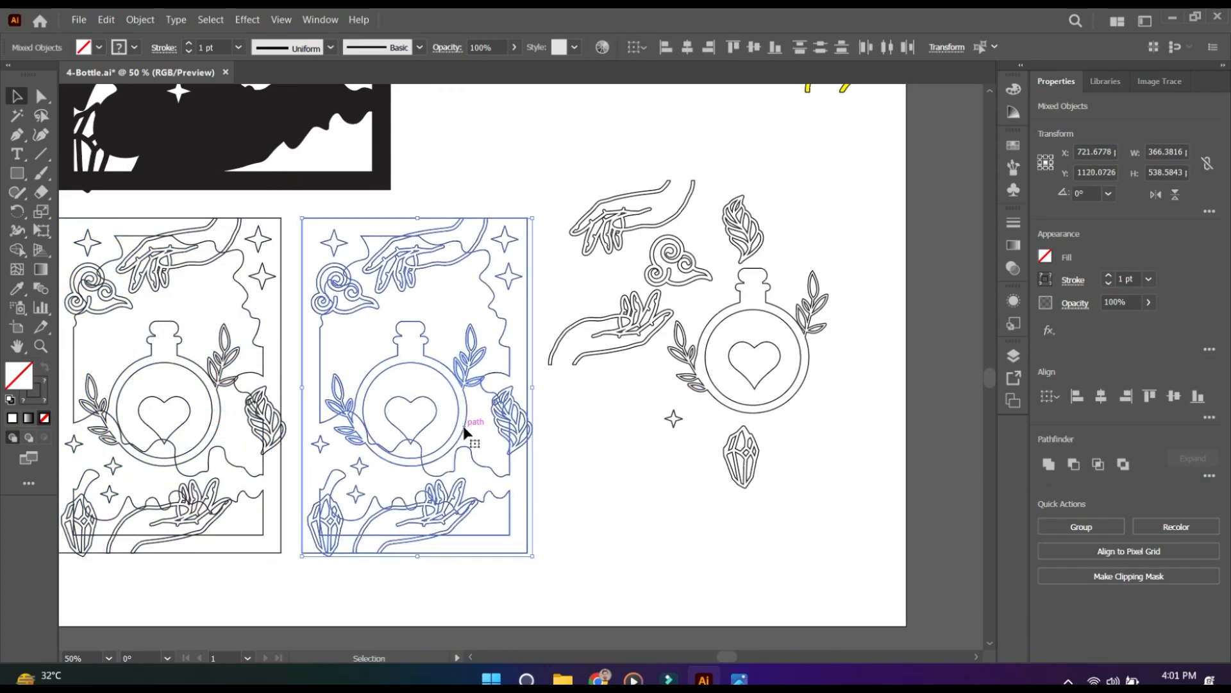
Step: Merge the upper hand and the cloud into the duplicated frame with the Shape Builder tool
key("shift+m")
scroll(256, 357, "up", 3)
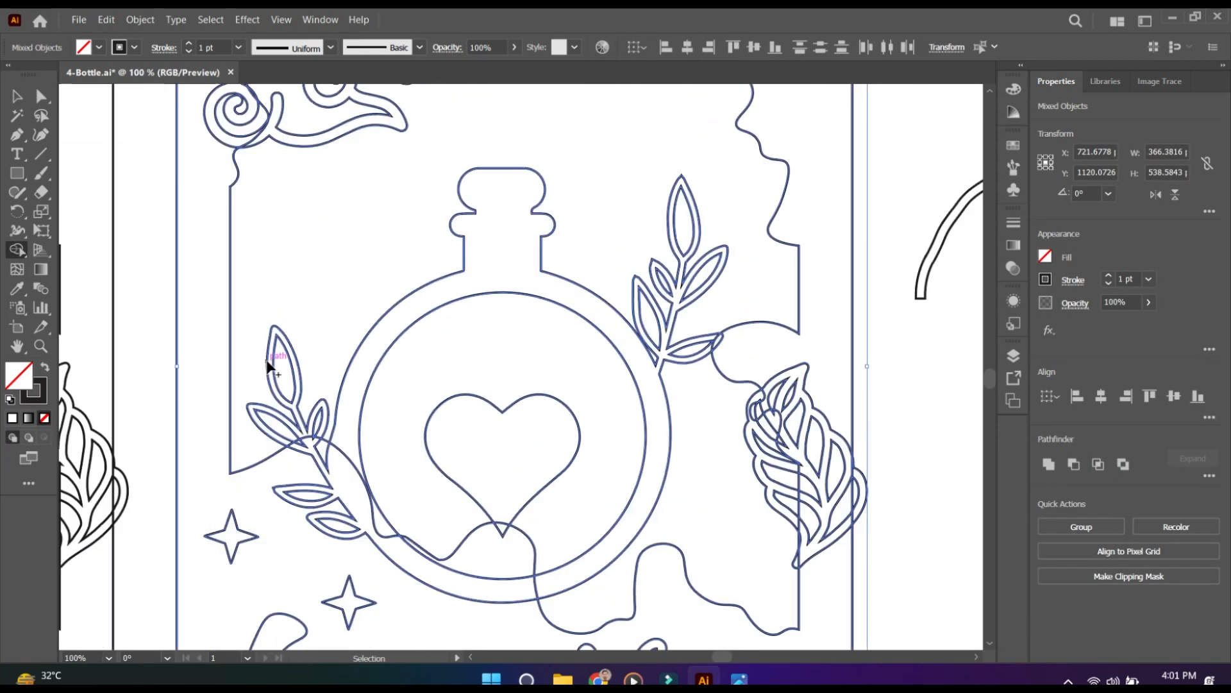
scroll(424, 359, "up", 3)
left_click_drag(596, 173, 720, 243)
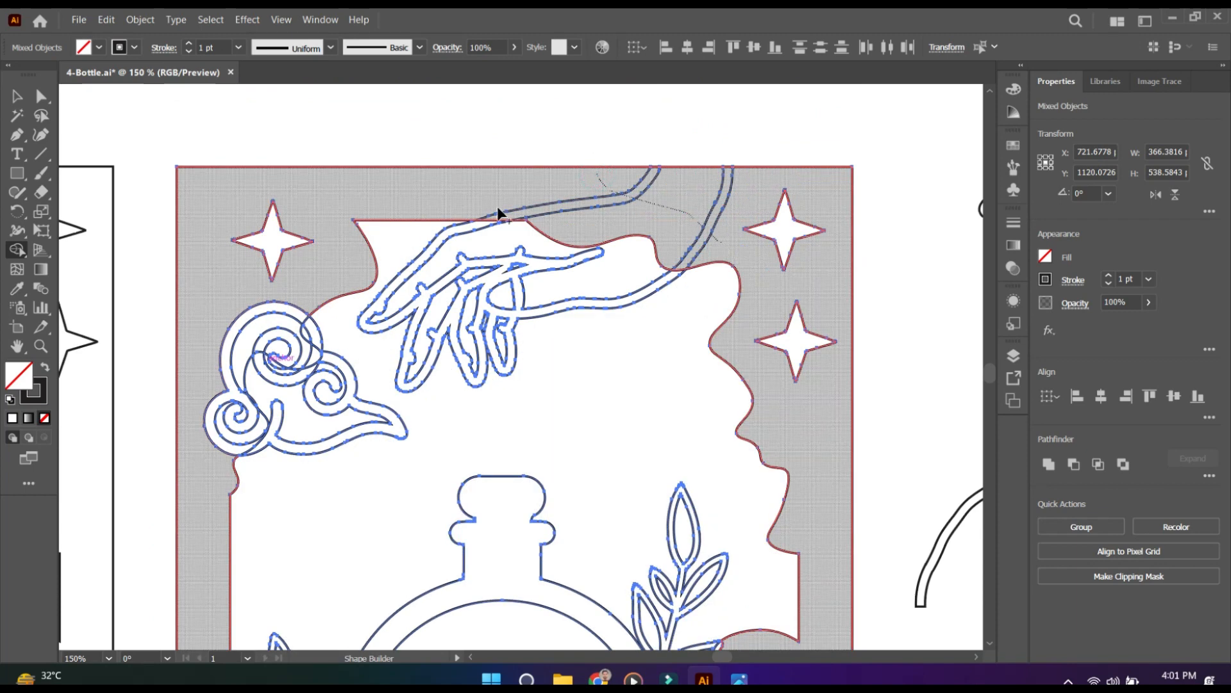
left_click_drag(492, 204, 481, 225)
left_click_drag(638, 224, 518, 279)
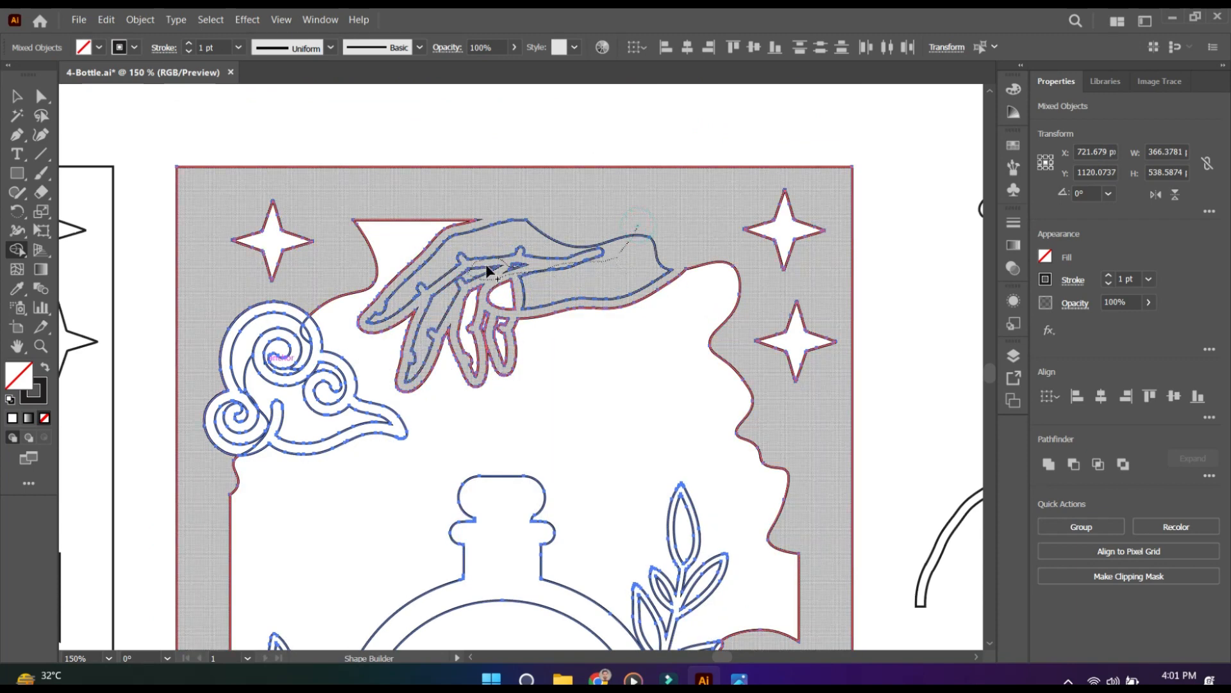
mouse_move(503, 338)
left_mouse_down()
mouse_move(481, 275)
mouse_move(495, 275)
left_mouse_up()
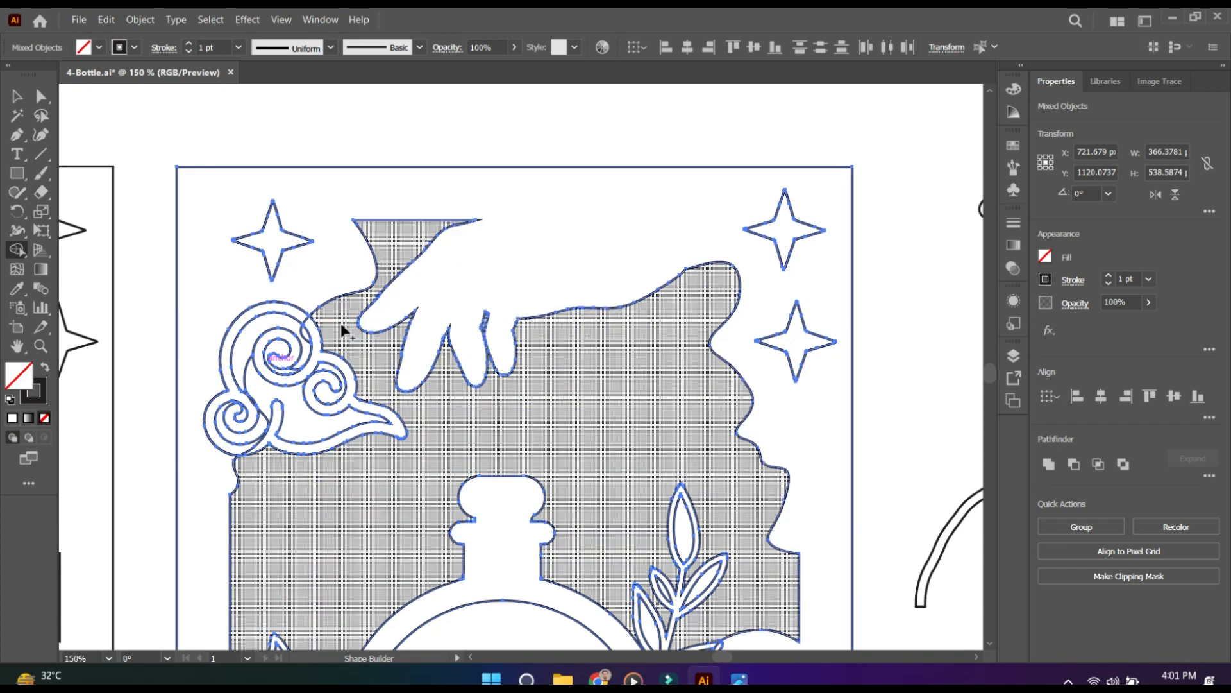
mouse_move(302, 296)
left_mouse_down()
mouse_move(272, 381)
mouse_move(306, 334)
mouse_move(243, 403)
mouse_move(254, 409)
mouse_move(293, 399)
mouse_move(275, 354)
left_mouse_up()
left_click(266, 363)
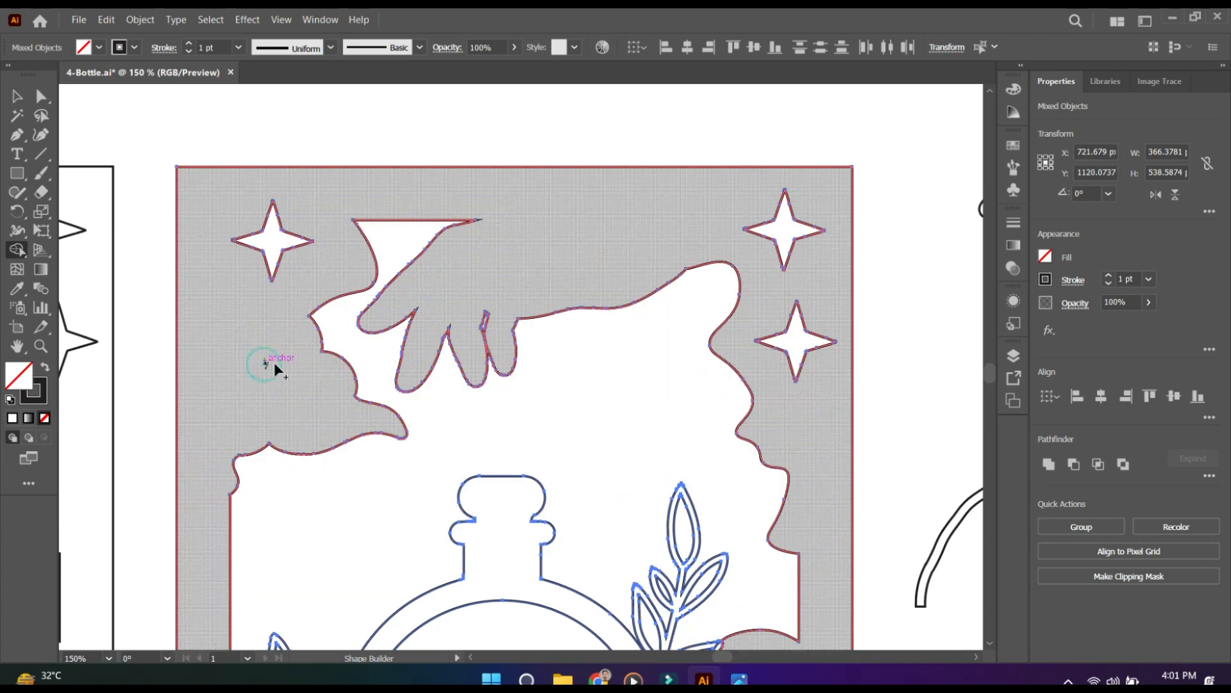
Step: Merge the bottle outline, its right leaf branch and the large leaf on the border into the duplicated frame
left_click_drag(777, 573, 654, 288)
mouse_move(608, 375)
left_mouse_down()
mouse_move(594, 367)
mouse_move(665, 371)
left_mouse_up()
scroll(407, 463, "down", 3)
mouse_move(668, 244)
left_mouse_down()
mouse_move(682, 288)
mouse_move(690, 333)
mouse_move(742, 382)
mouse_move(694, 404)
left_mouse_up()
mouse_move(695, 333)
left_mouse_down()
mouse_move(648, 275)
mouse_move(663, 280)
left_mouse_up()
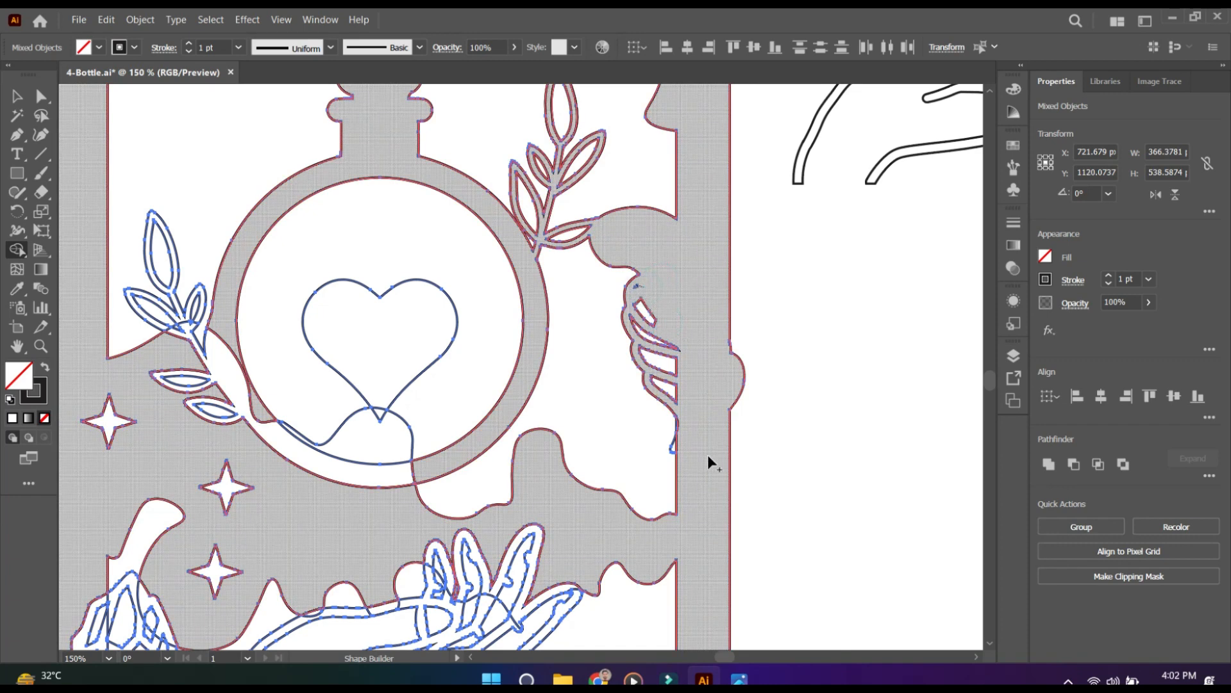
left_click_drag(681, 426, 676, 421)
Step: Merge the lower hand, including its fingers and palm, into the duplicated frame's lower drip area
key("space")
left_click_drag(583, 572, 735, 329)
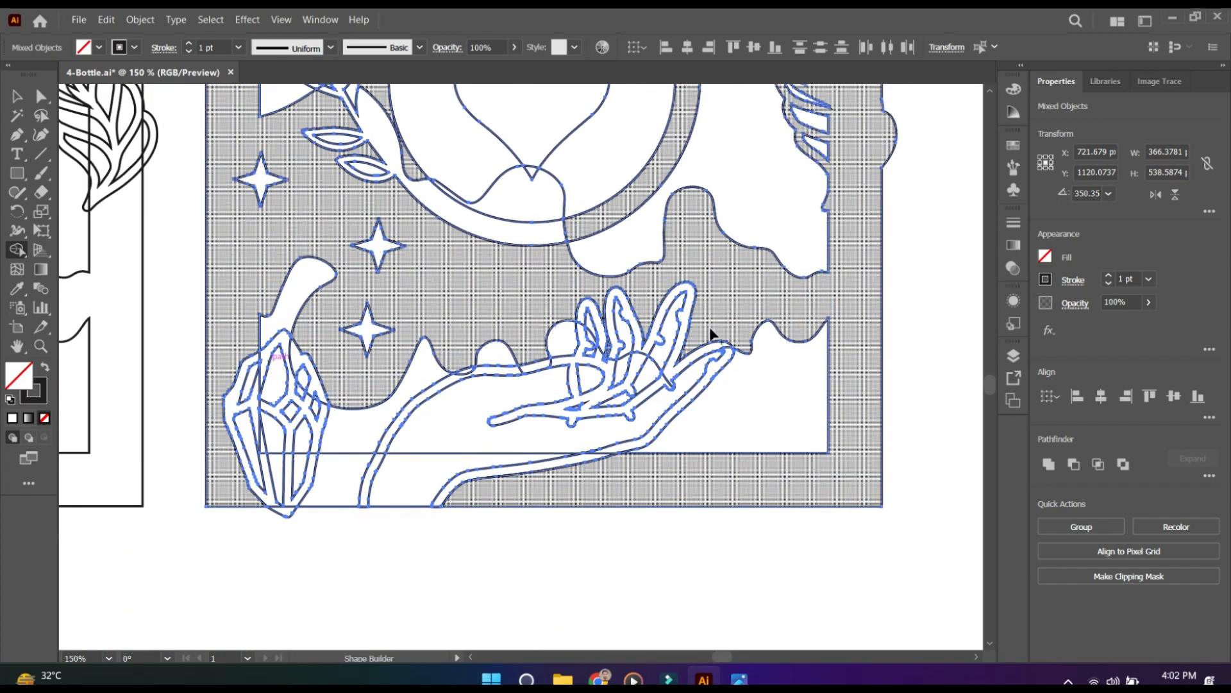
mouse_move(364, 481)
left_mouse_down()
mouse_move(398, 474)
mouse_move(444, 420)
left_mouse_up()
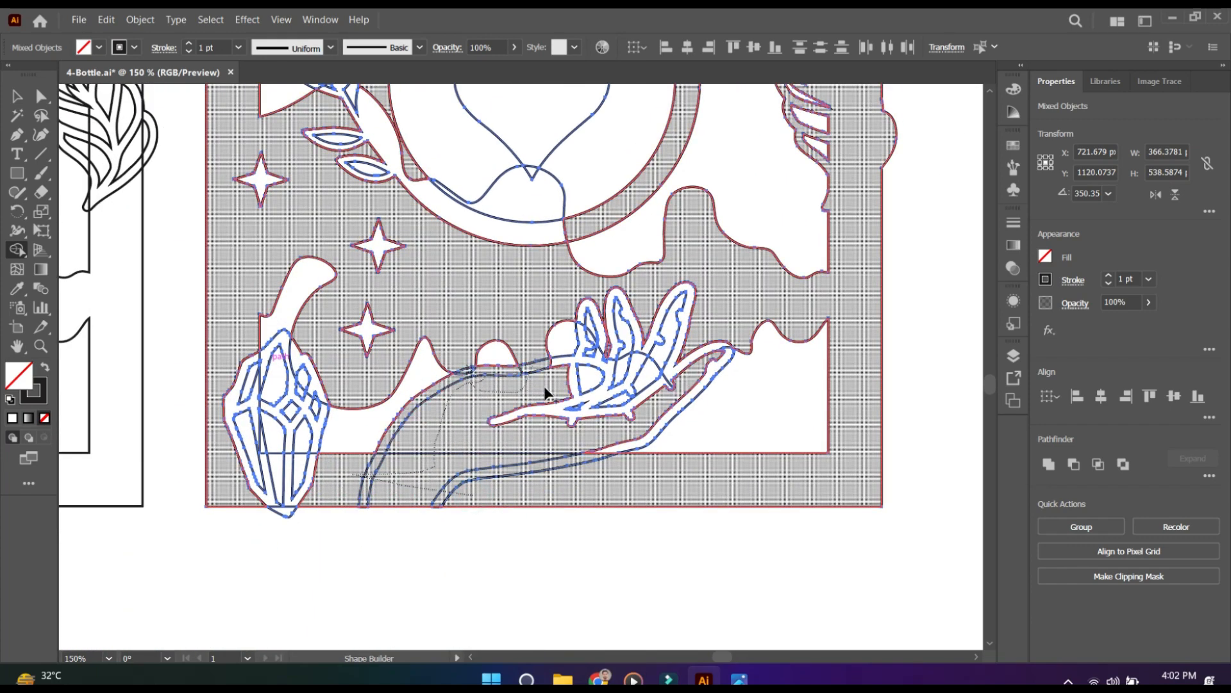
mouse_move(598, 320)
left_mouse_down()
mouse_move(590, 350)
mouse_move(629, 361)
left_mouse_up()
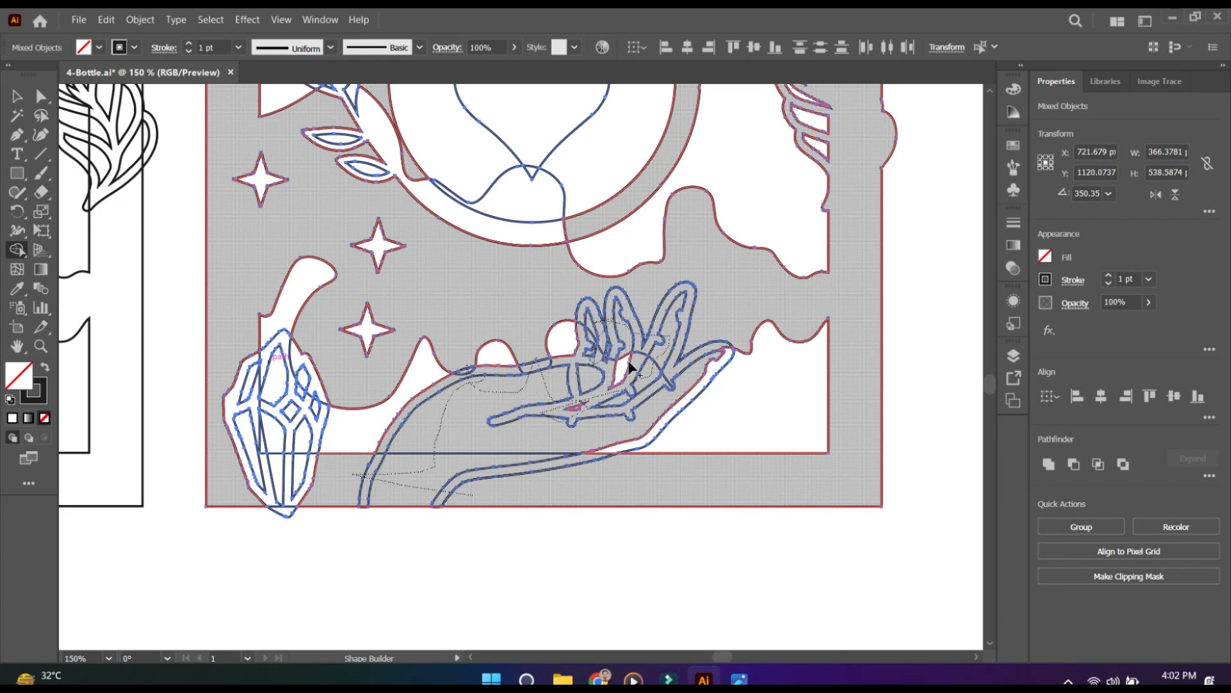
left_click_drag(553, 342, 525, 387)
Step: Merge the crystal's outline and its inner facet strips into the duplicated frame's lower drip area with the Shape Builder tool
key("space")
left_click_drag(401, 468, 616, 512)
mouse_move(537, 529)
left_mouse_down()
mouse_move(459, 515)
mouse_move(493, 534)
left_mouse_up()
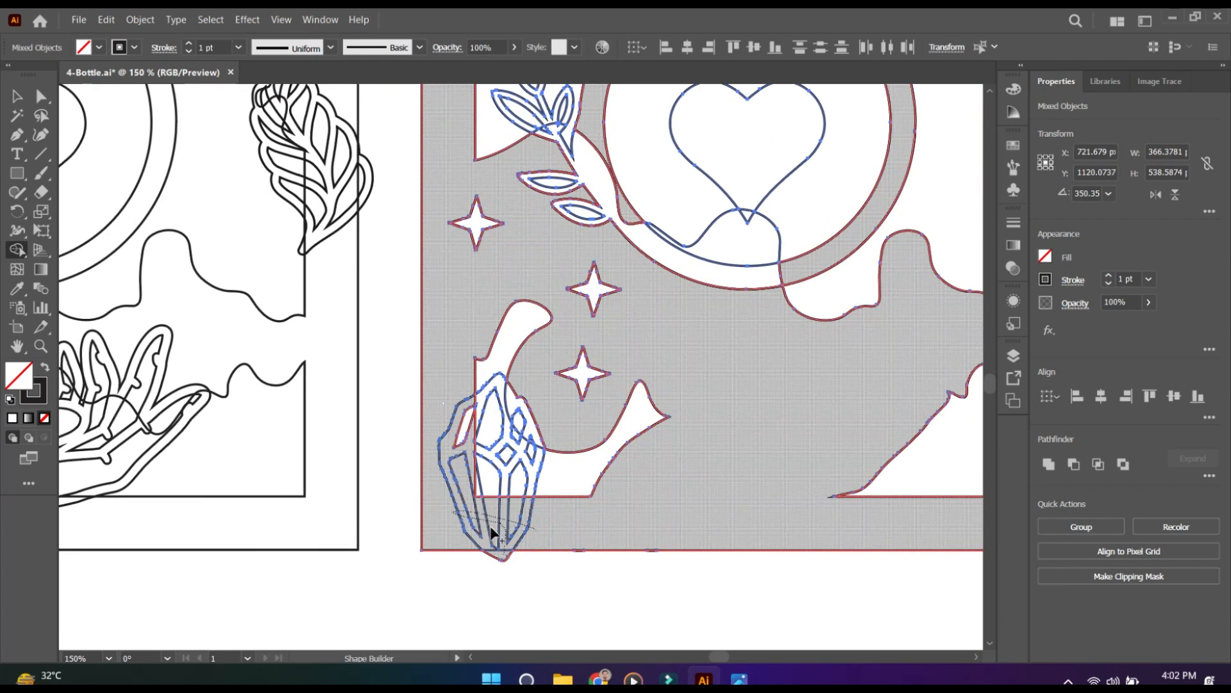
left_click_drag(476, 423, 481, 418)
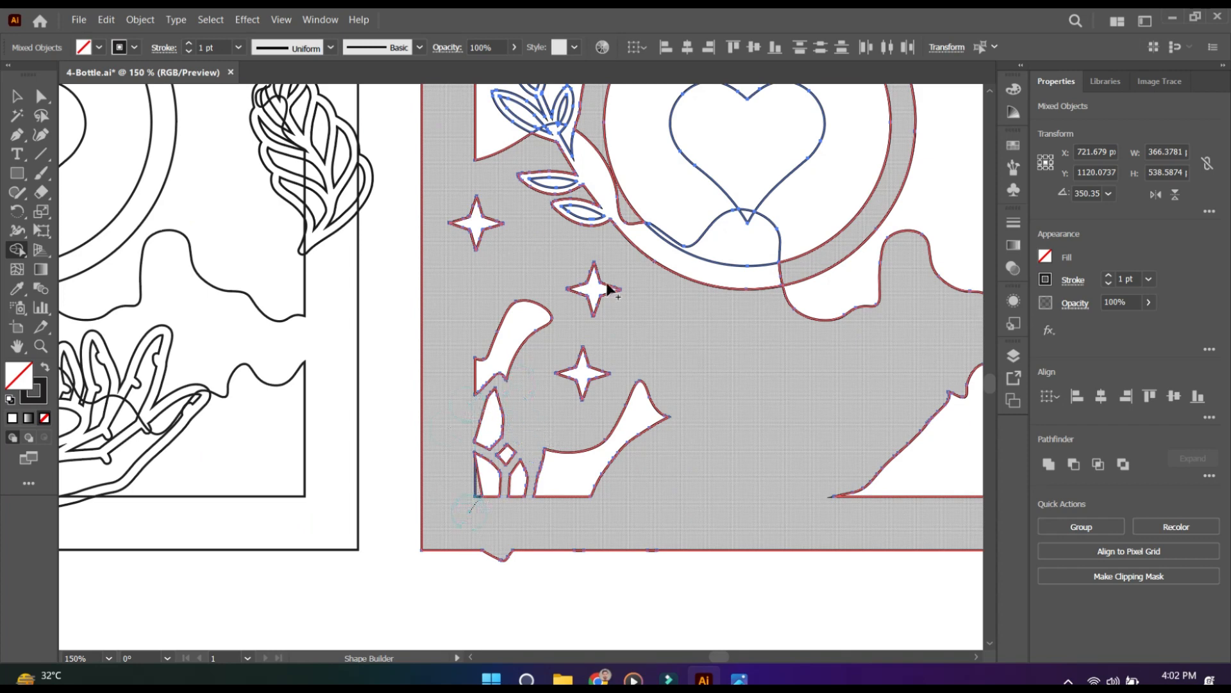
Step: Merge the heart, the bottle's overlapping drip regions and the left leaf branch into the duplicated frame
key("space")
left_click_drag(564, 252, 547, 494)
left_click_drag(776, 491, 536, 468)
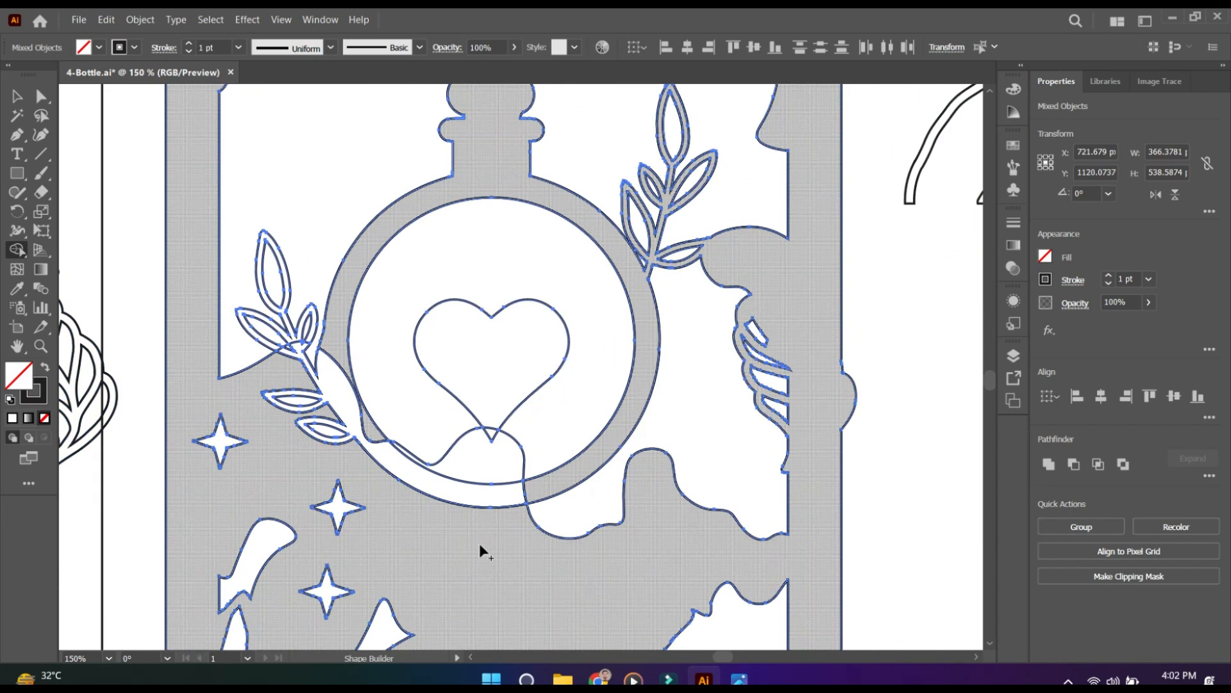
left_click_drag(463, 523, 489, 413)
left_click_drag(343, 445, 285, 407)
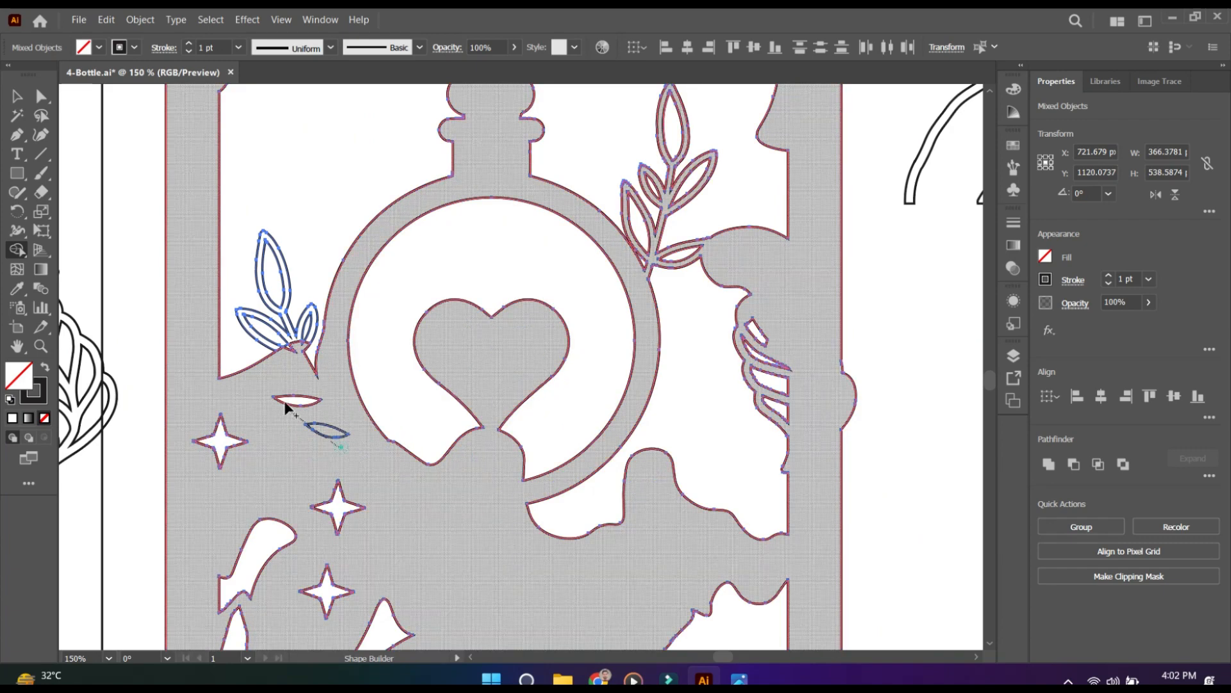
left_click_drag(297, 347, 292, 330)
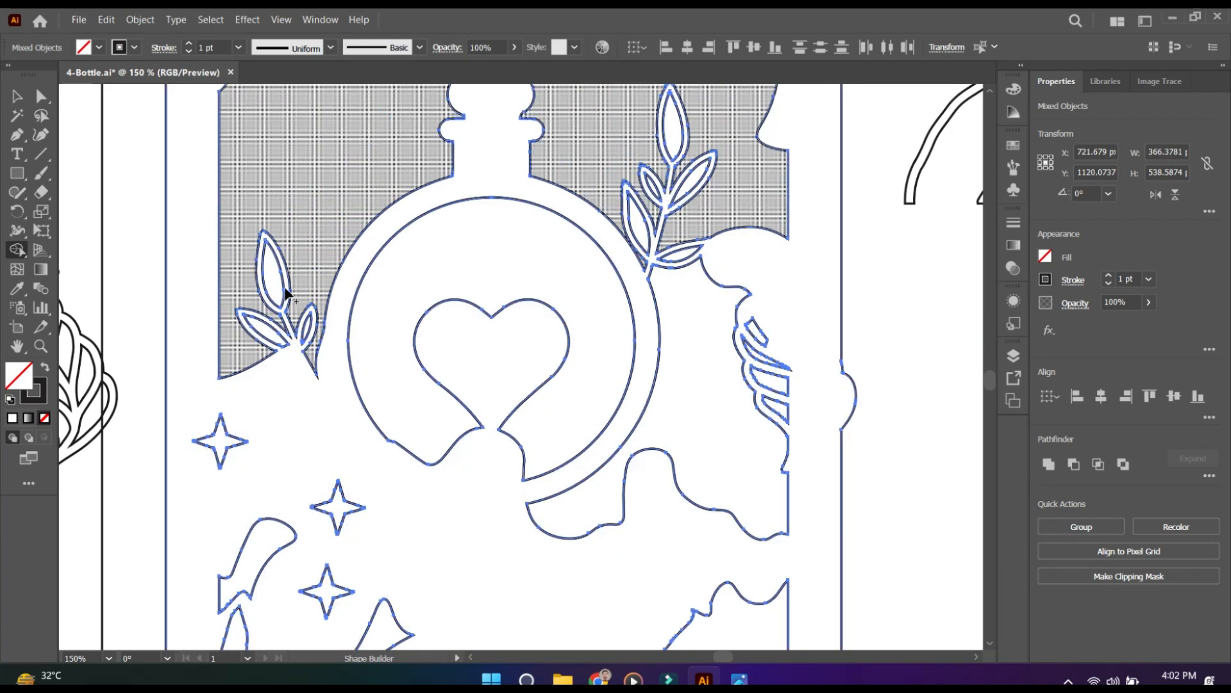
Step: Move the merged small frame off the artboard to the right, clear of its leftover pieces
key("space")
mouse_move(256, 274)
left_mouse_down()
mouse_move(315, 381)
mouse_move(435, 533)
left_mouse_up()
scroll(297, 294, "down", 5)
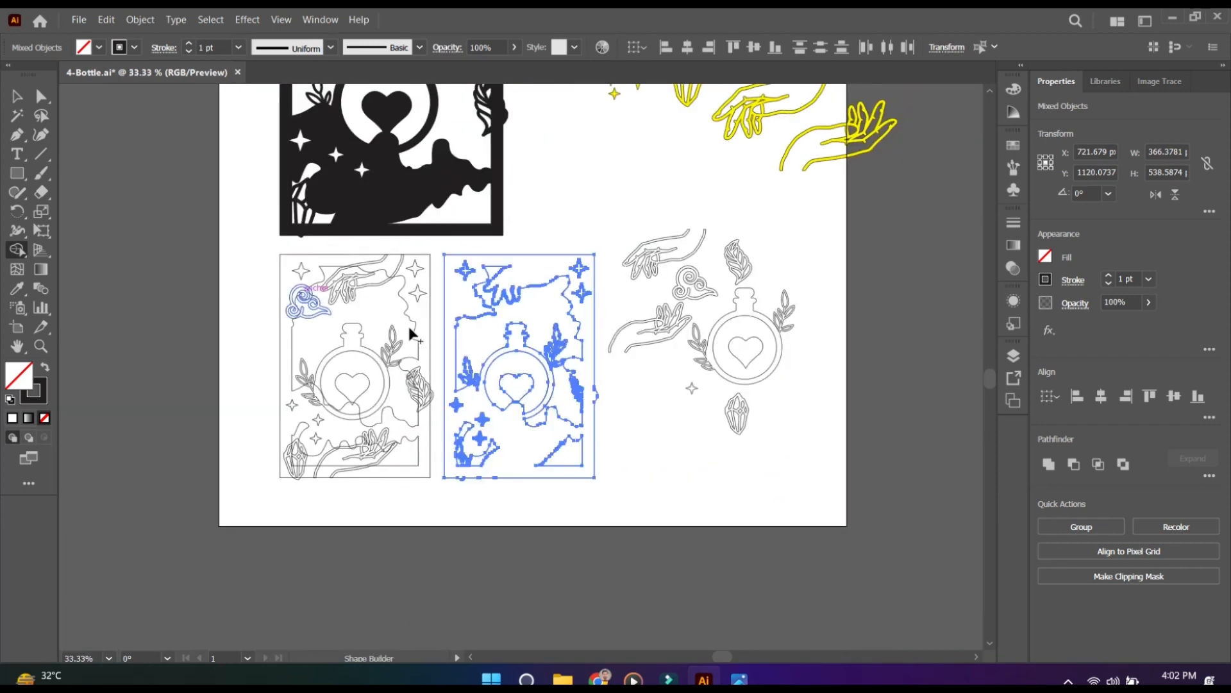
key("space")
left_click_drag(554, 329, 376, 346)
key("v")
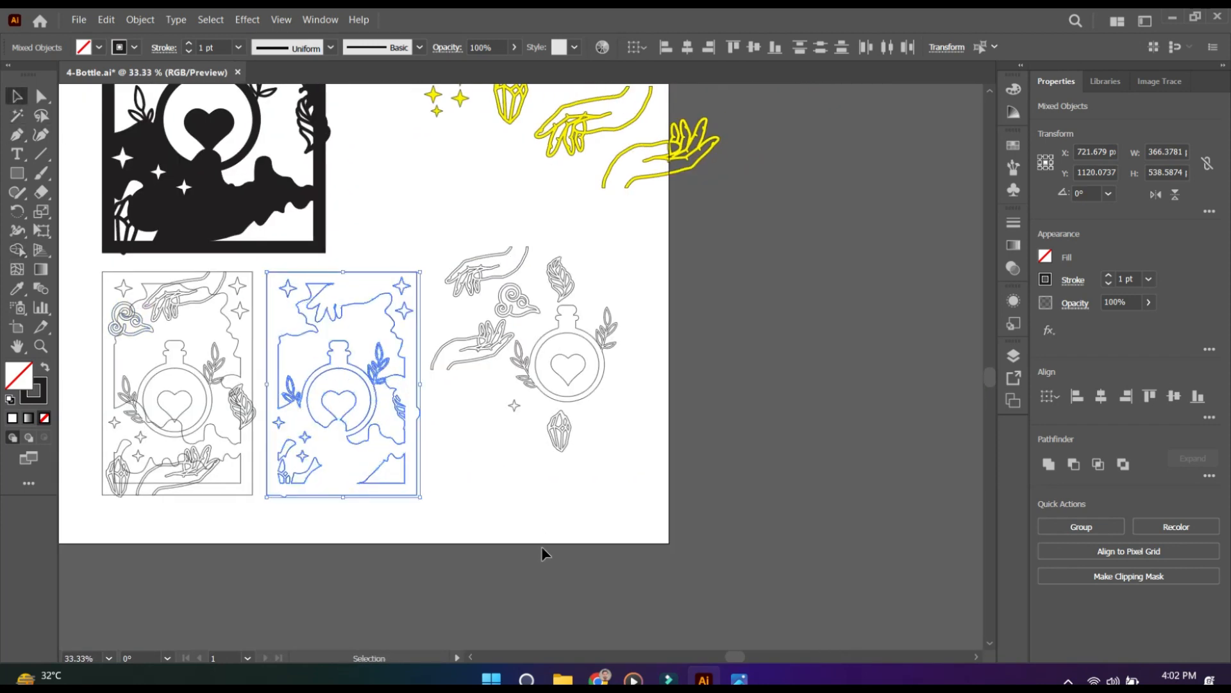
left_click(539, 547)
left_click_drag(418, 450, 900, 481)
Step: Move the leftover stars in among the loose small elements and delete the remaining leftover pieces of the duplicated frame
left_click_drag(410, 313, 538, 290)
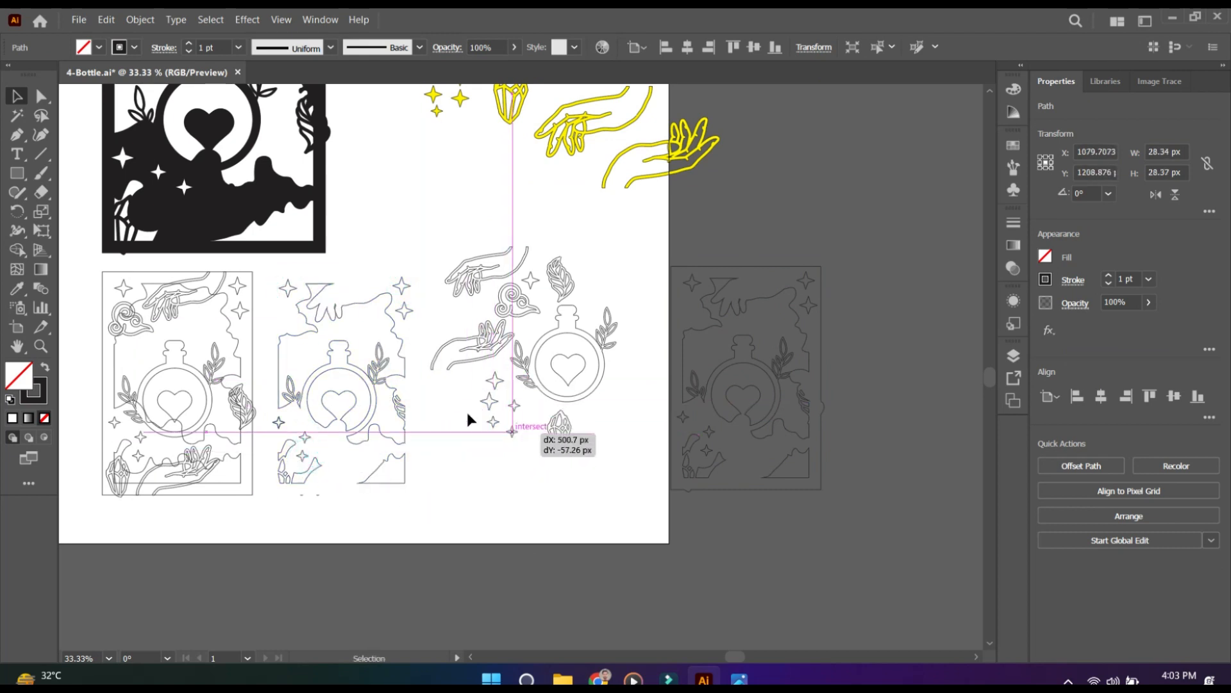
left_click_drag(383, 498, 385, 501)
key("Delete")
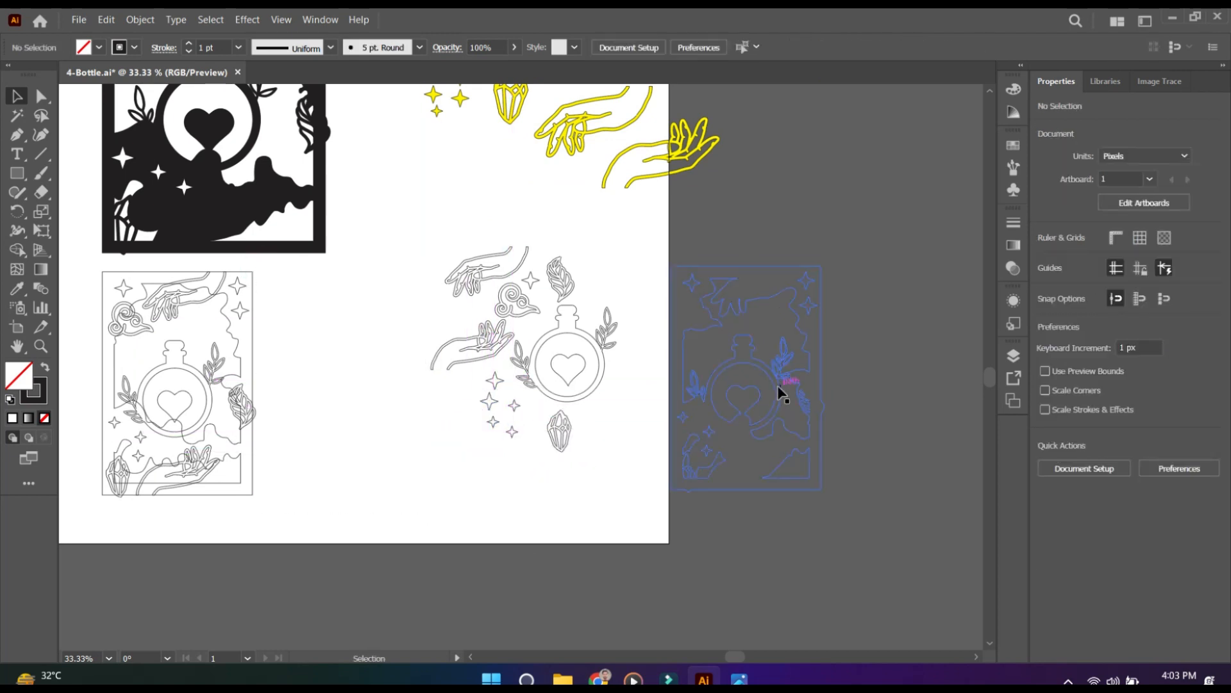
Step: Return the merged small frame to its place beside the original outline frame and fill it with black
left_click_drag(779, 387, 379, 388)
left_click(1045, 256)
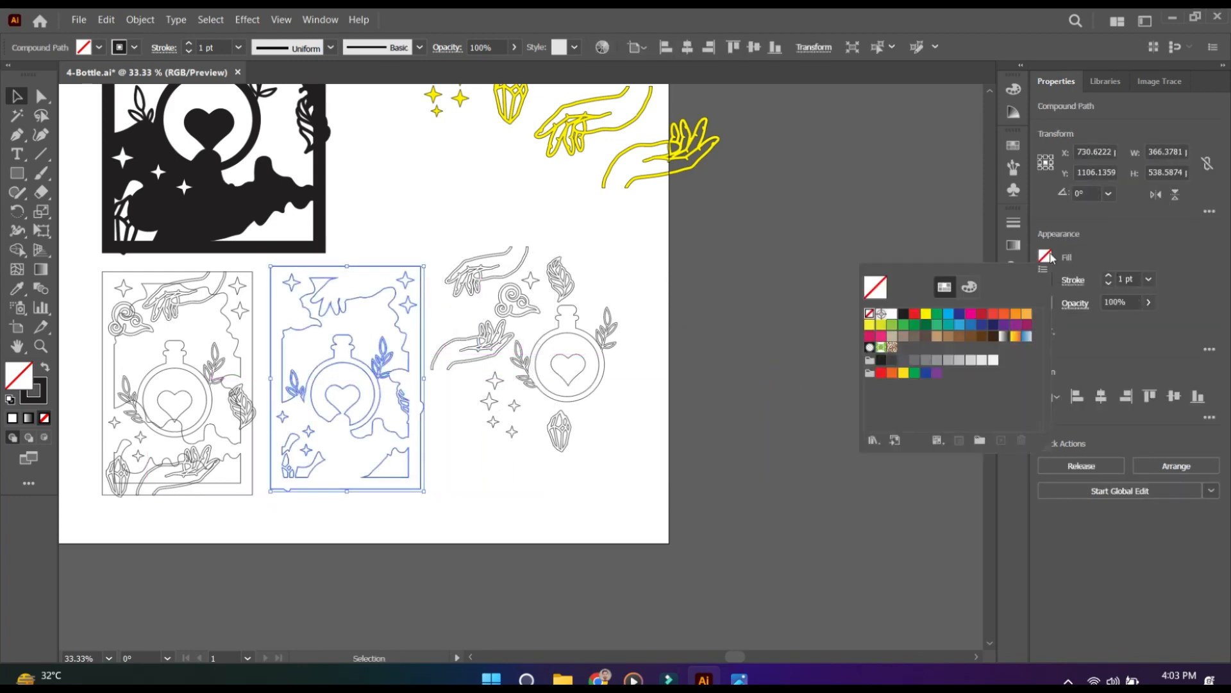
left_click(905, 314)
left_click(685, 411)
Step: Fill the loose bottle and its leaf branches with yellow and move it over the small black frame
left_click_drag(392, 189, 445, 260)
left_click(638, 412)
left_click(1045, 256)
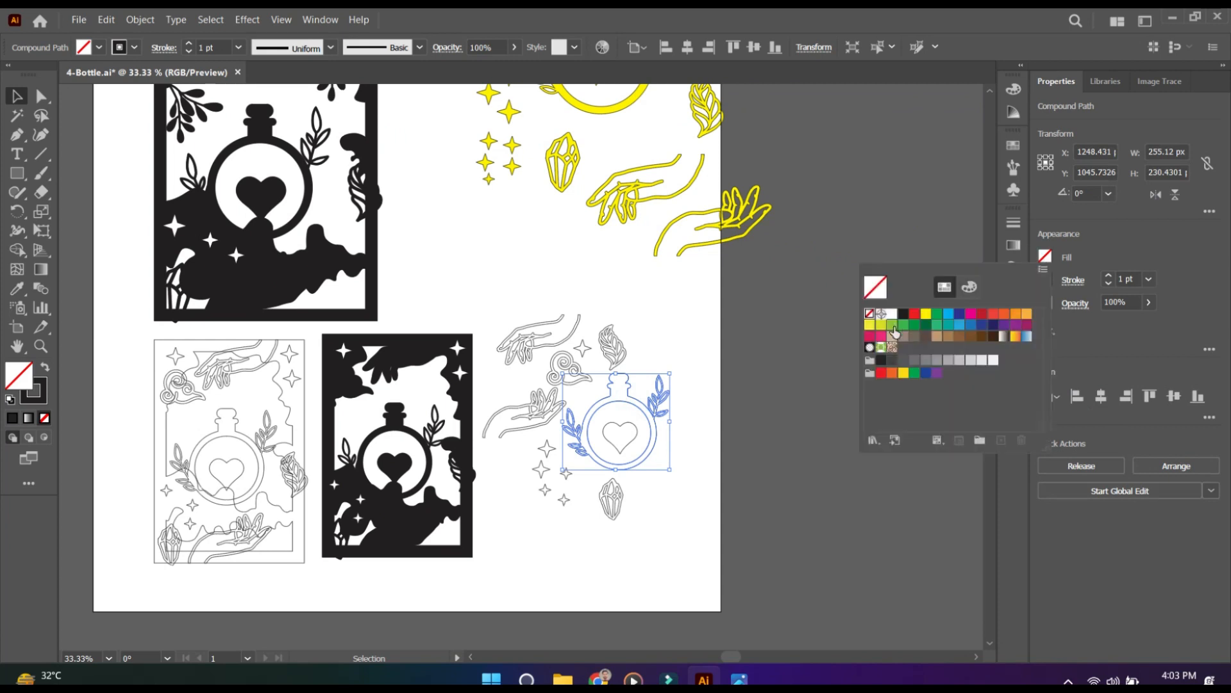
left_click(926, 313)
left_click(1154, 467)
left_click(1065, 475)
left_click(851, 483)
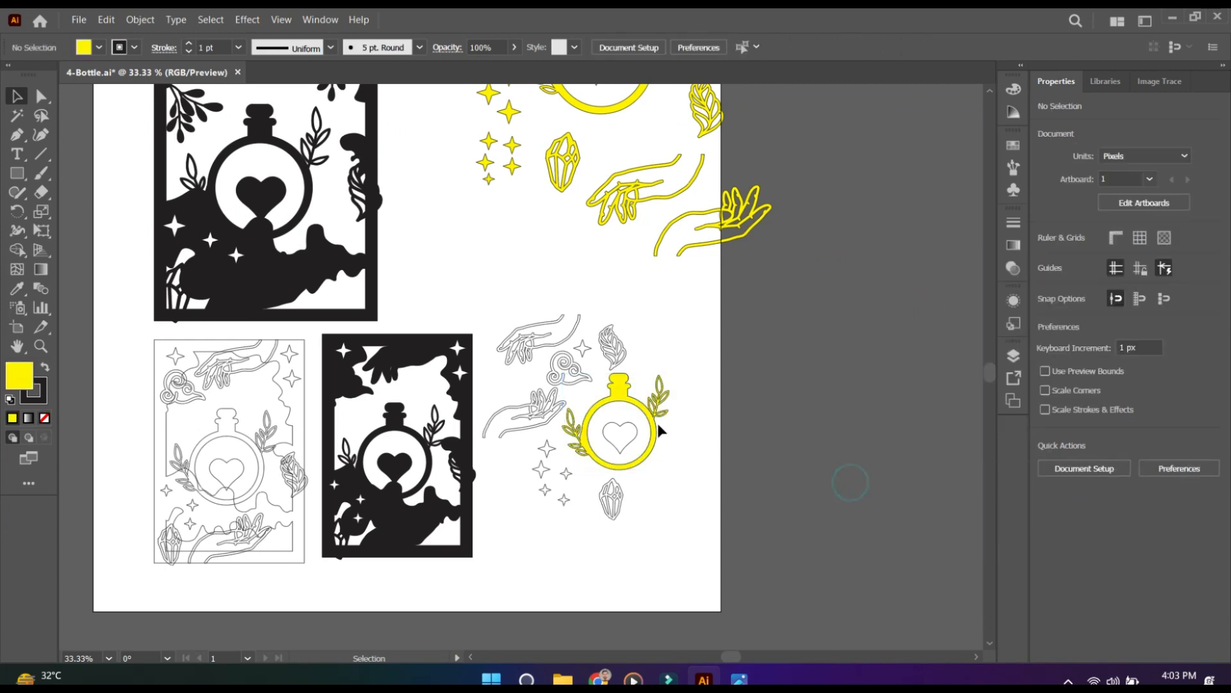
left_click_drag(655, 425, 430, 463)
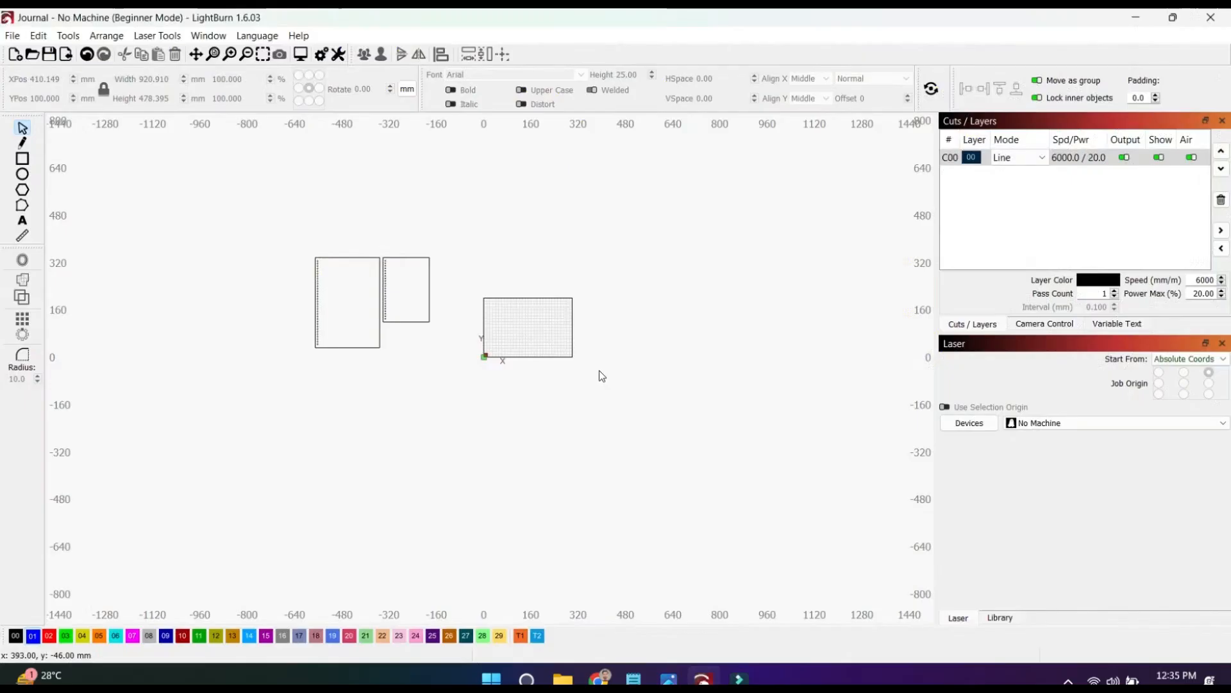
Step: Switch to LightBurn and select the two journal page outlines in the Journal file
left_click(597, 368)
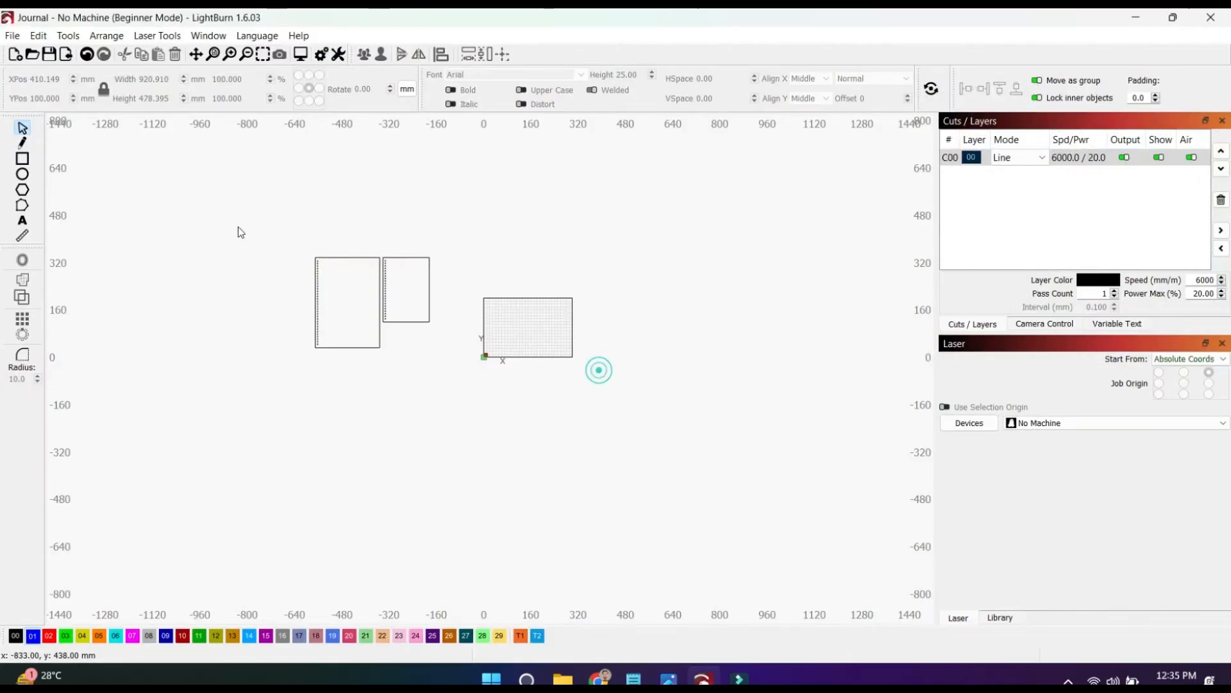
left_click_drag(238, 224, 517, 396)
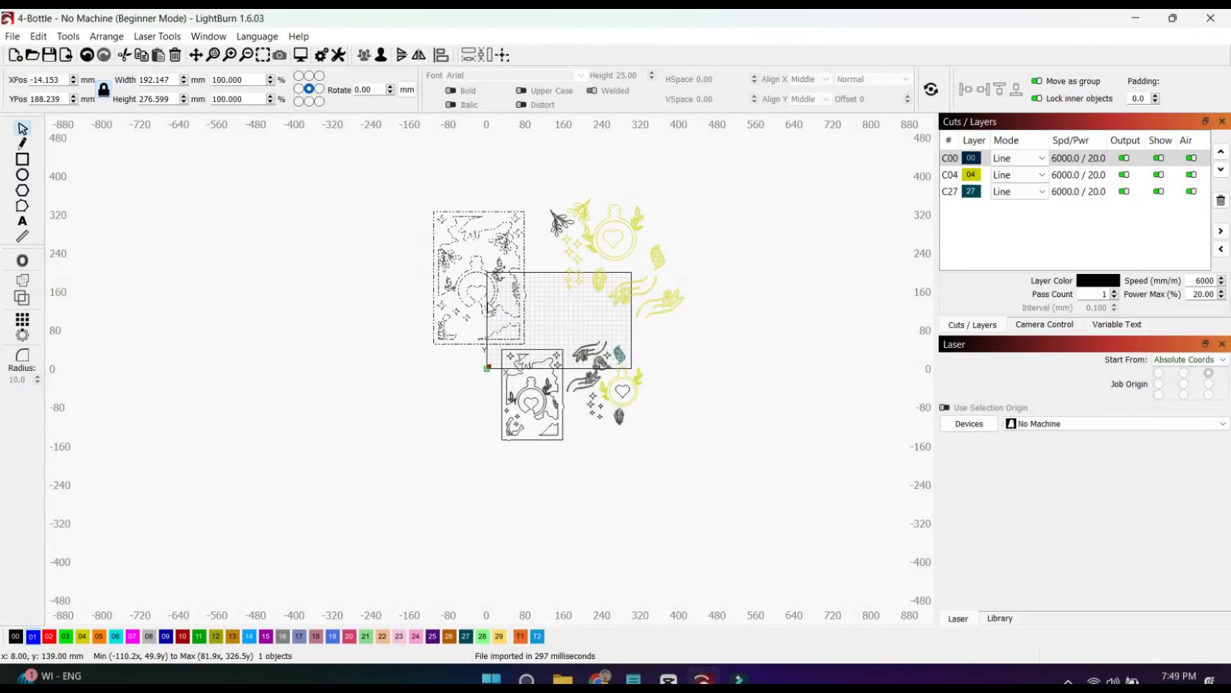
Step: Place the large and small 4-Bottle frames to the left of the workspace and assign all objects to layer 01
left_click_drag(489, 297, 347, 316)
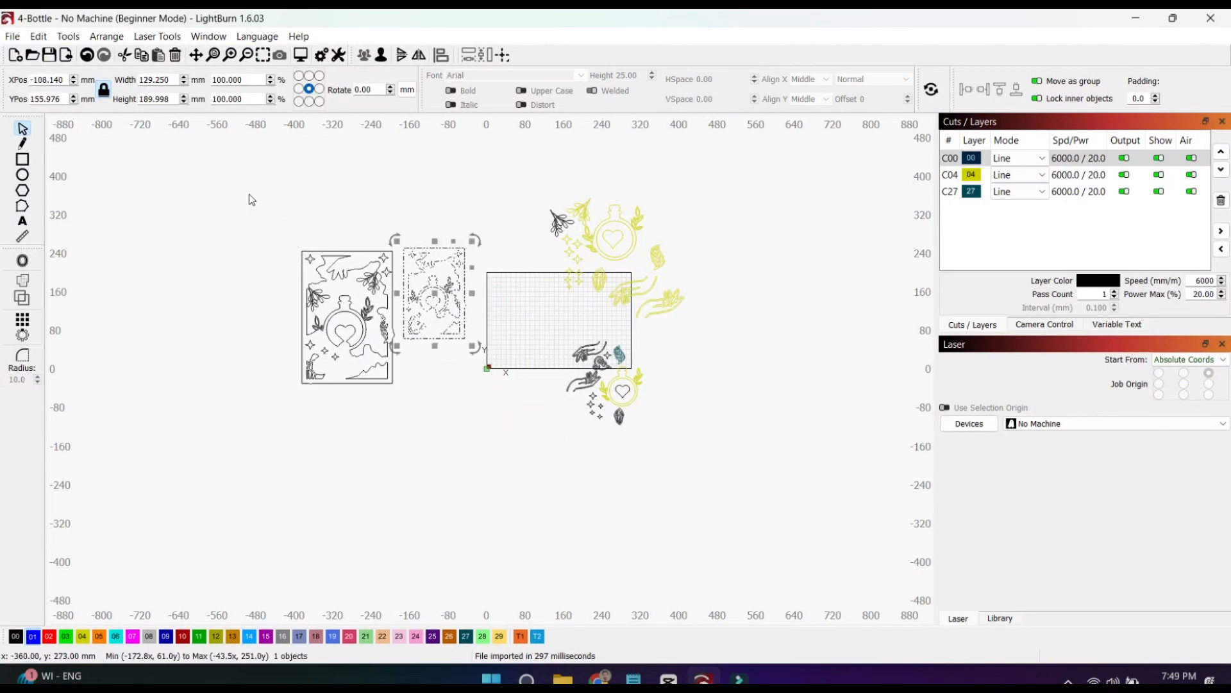
left_click_drag(721, 517, 720, 517)
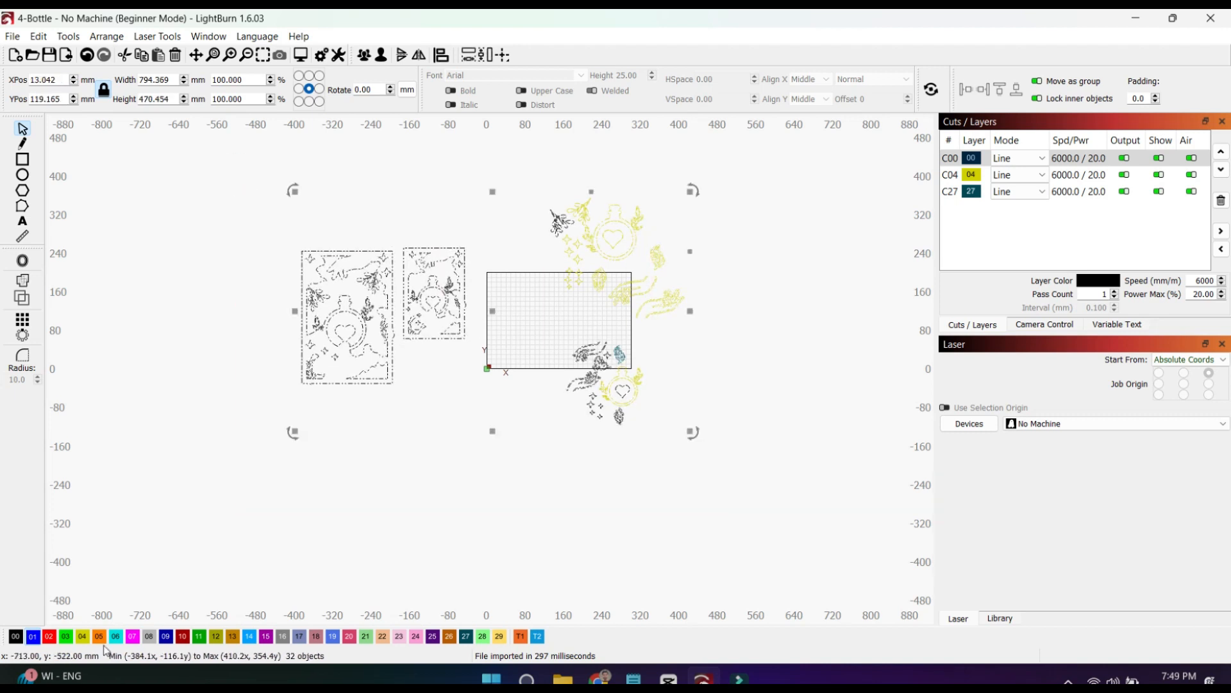
left_click(33, 636)
Step: Move the small loose elements below and right of the workspace, and delete the two loose leaf branches above it
left_click(668, 487)
left_click_drag(672, 458, 670, 456)
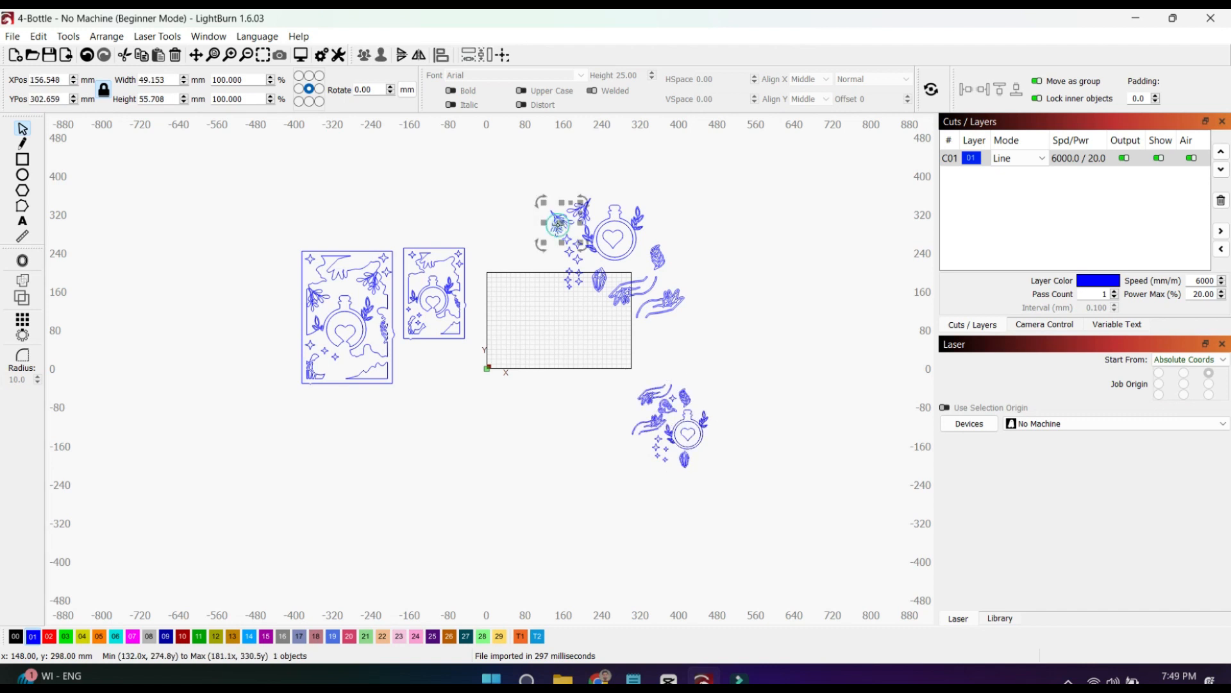
left_click_drag(557, 225, 573, 212)
left_click(668, 293)
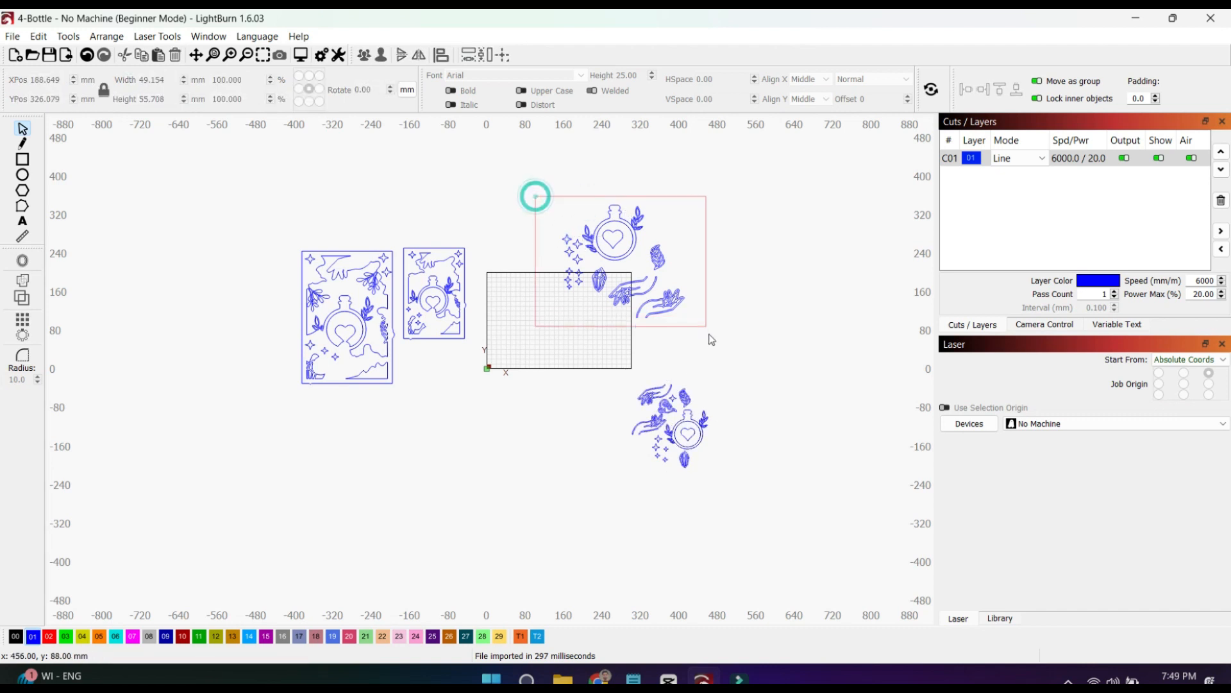
left_click_drag(711, 339, 710, 337)
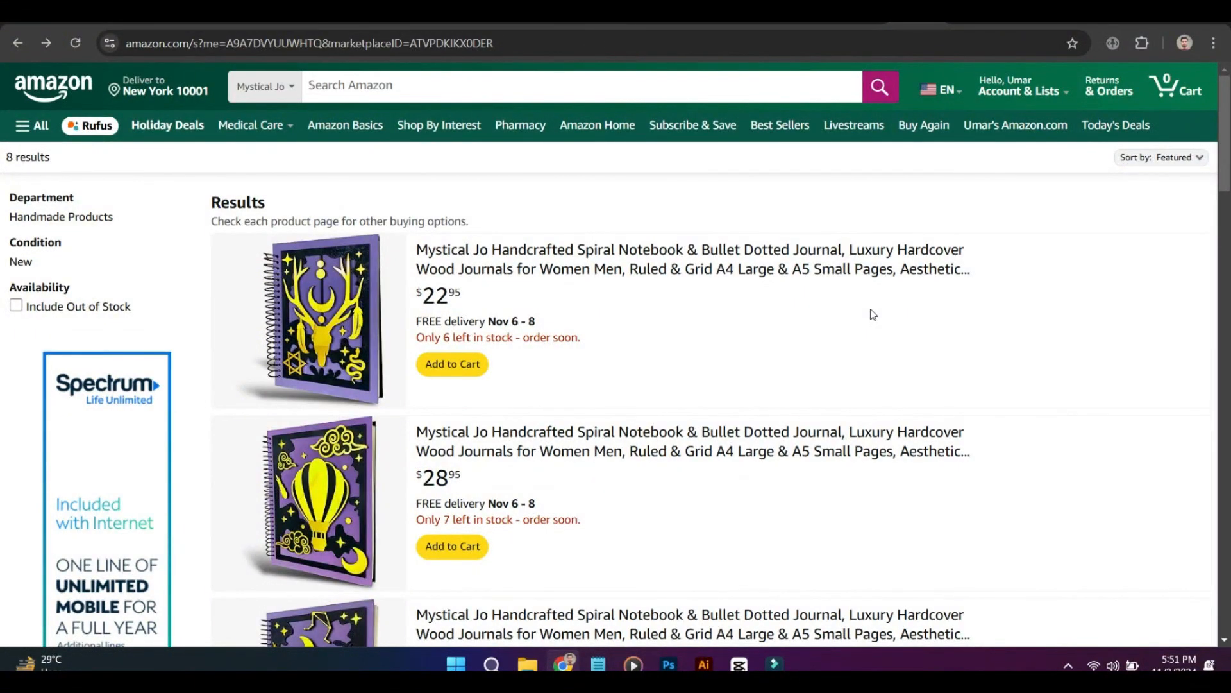
Step: Switch to the browser and look through the Mystical Jo journal listings on Amazon
scroll(866, 255, "down", 15)
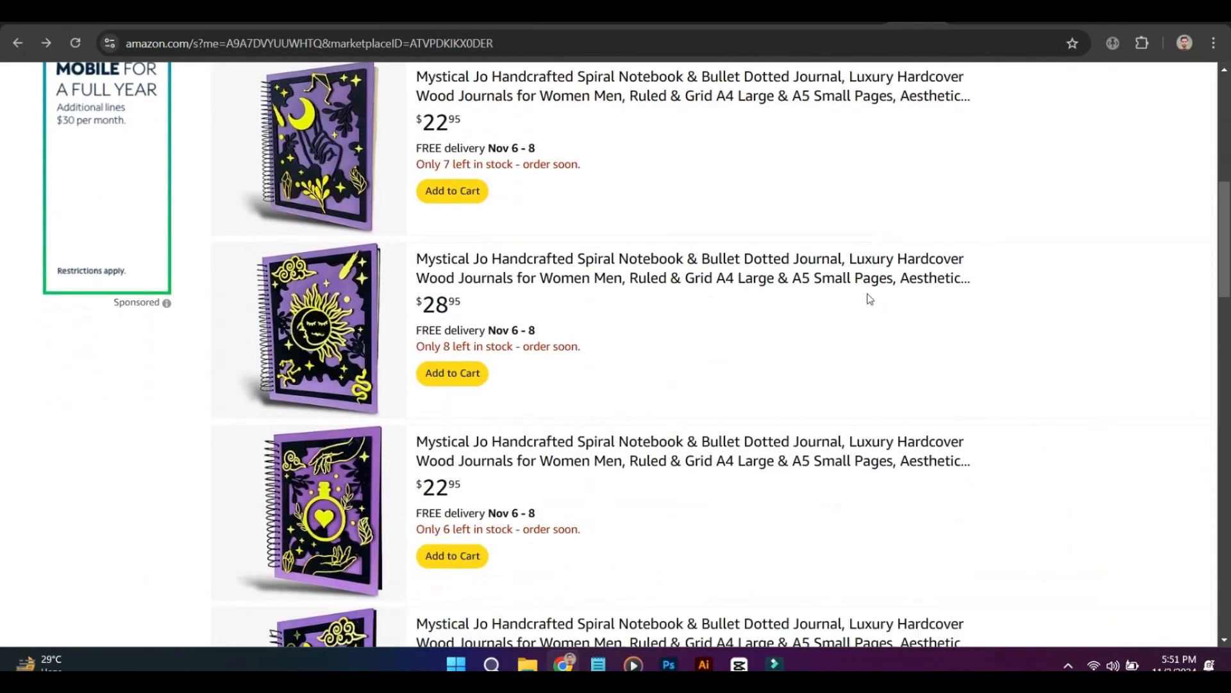
scroll(867, 299, "down", 10)
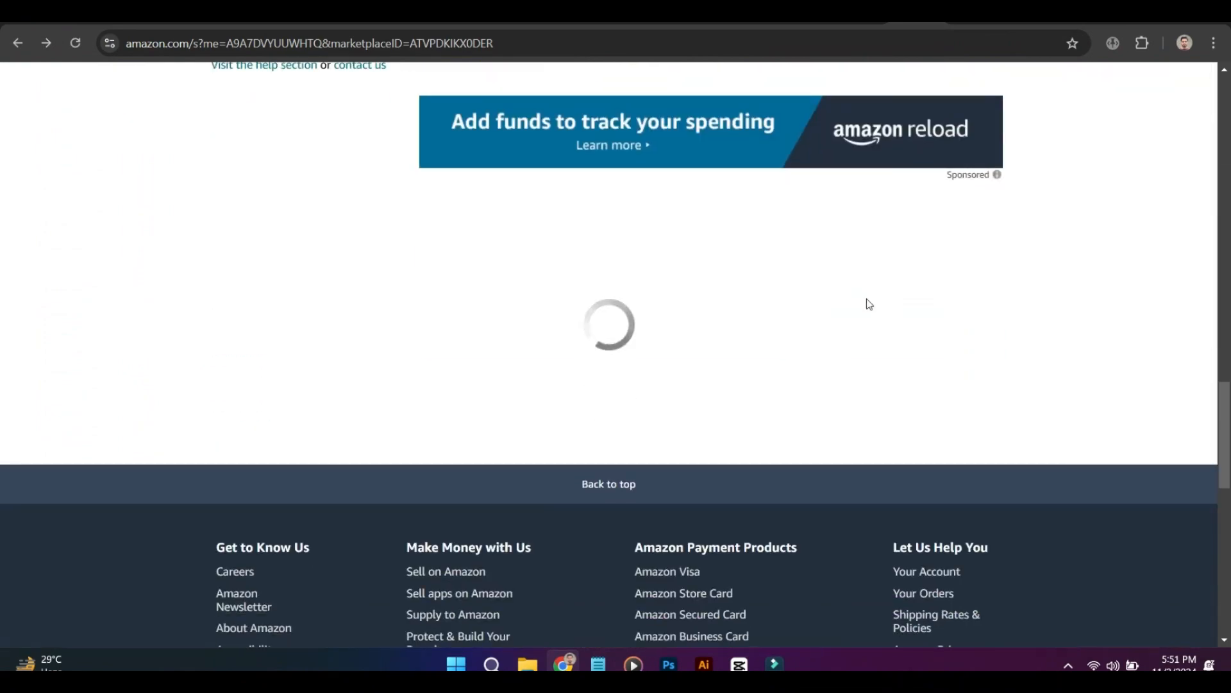
scroll(867, 301, "up", 15)
scroll(923, 350, "up", 7)
scroll(924, 349, "down", 2)
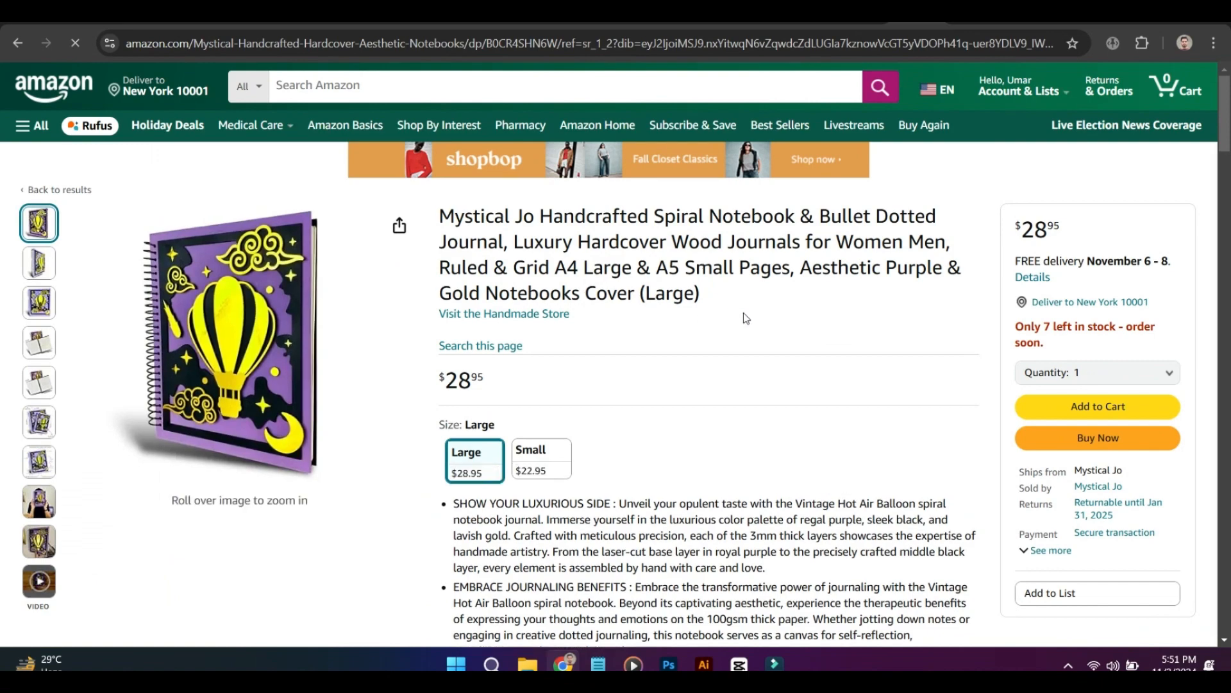
Step: Examine the hot air balloon journal's description, layer and element images, comparison table and product specifications
scroll(795, 352, "down", 20)
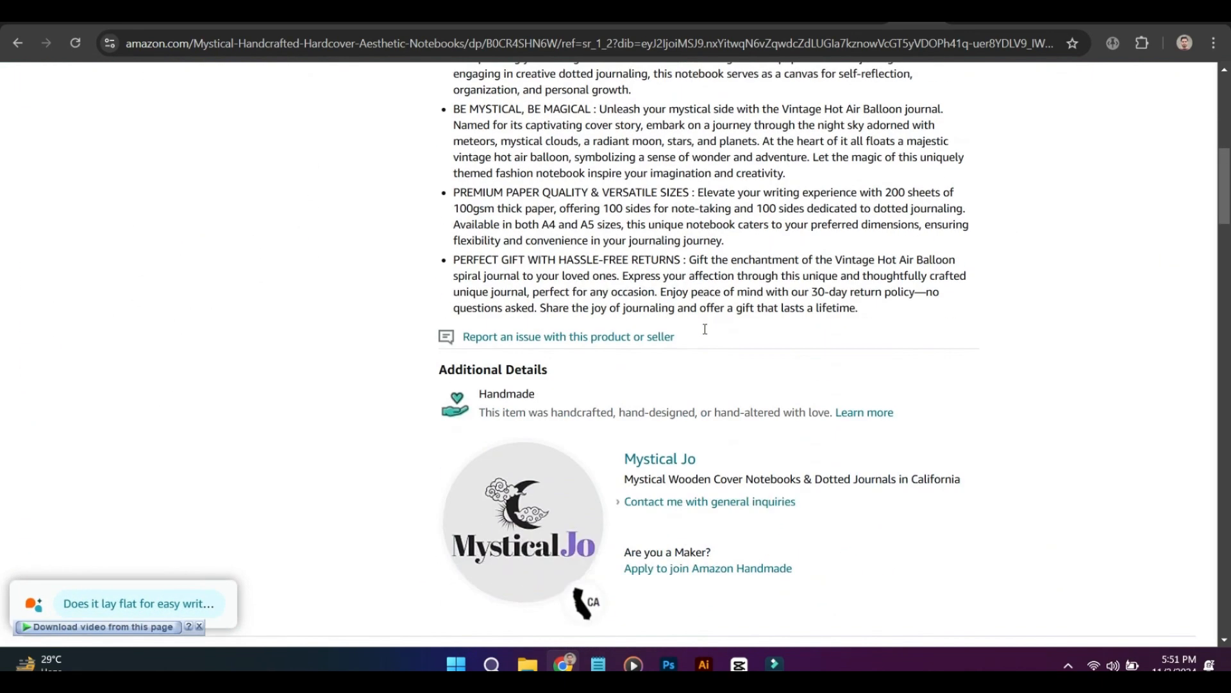
scroll(704, 333, "down", 15)
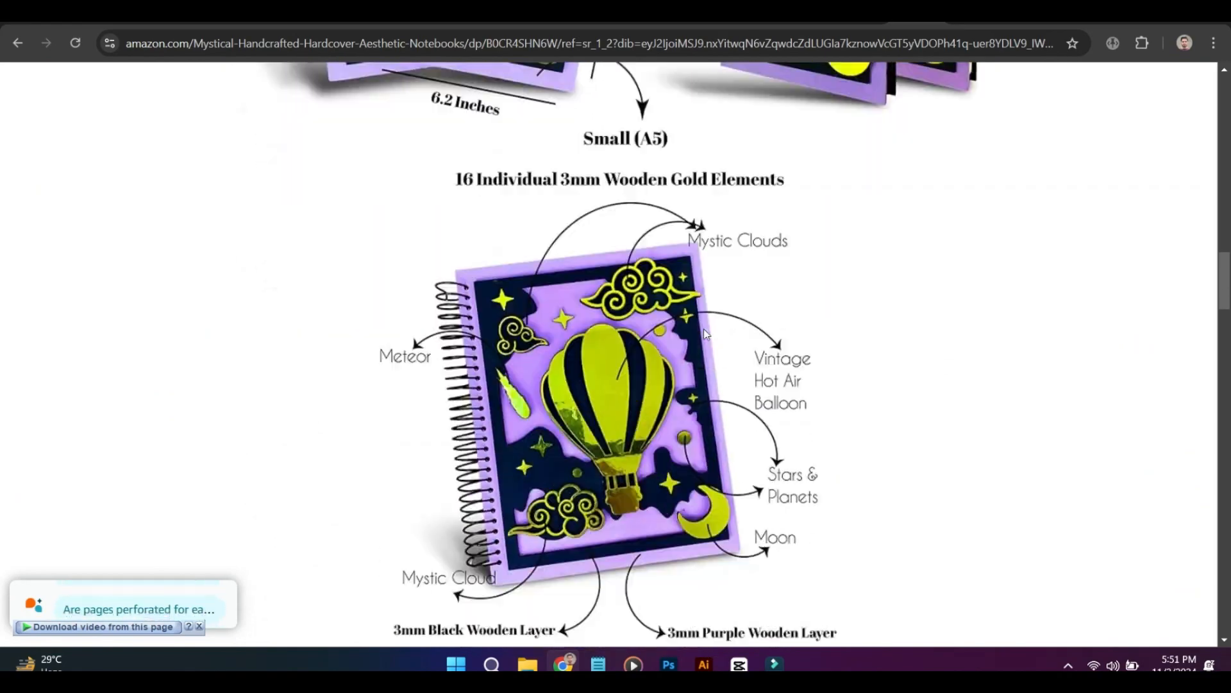
scroll(704, 333, "down", 10)
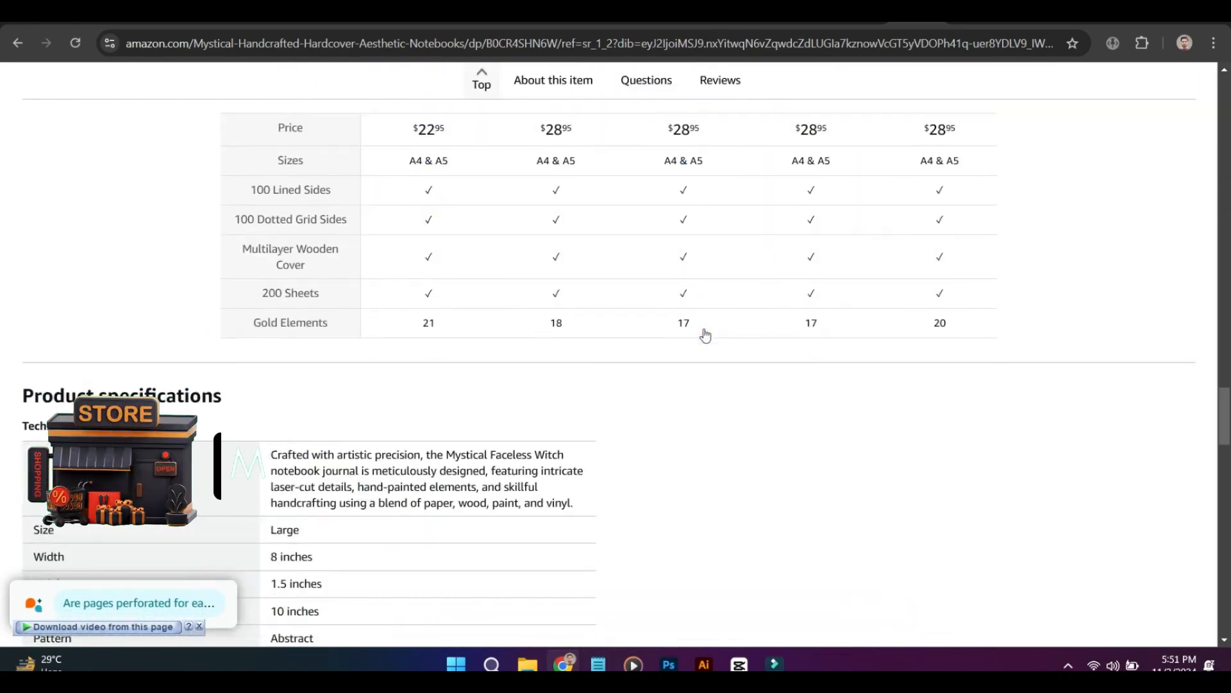
scroll(704, 334, "up", 20)
scroll(704, 333, "up", 20)
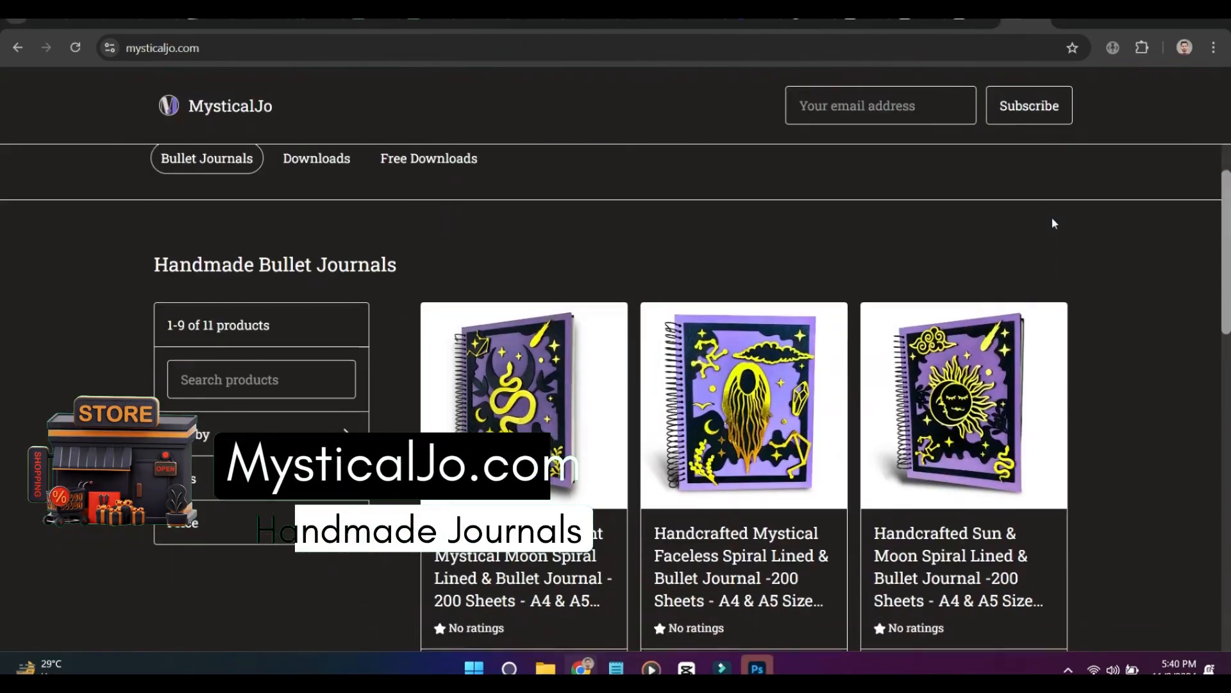
Step: Look through the handmade bullet journals on mysticaljo.com
scroll(1052, 217, "down", 3)
scroll(1115, 248, "down", 15)
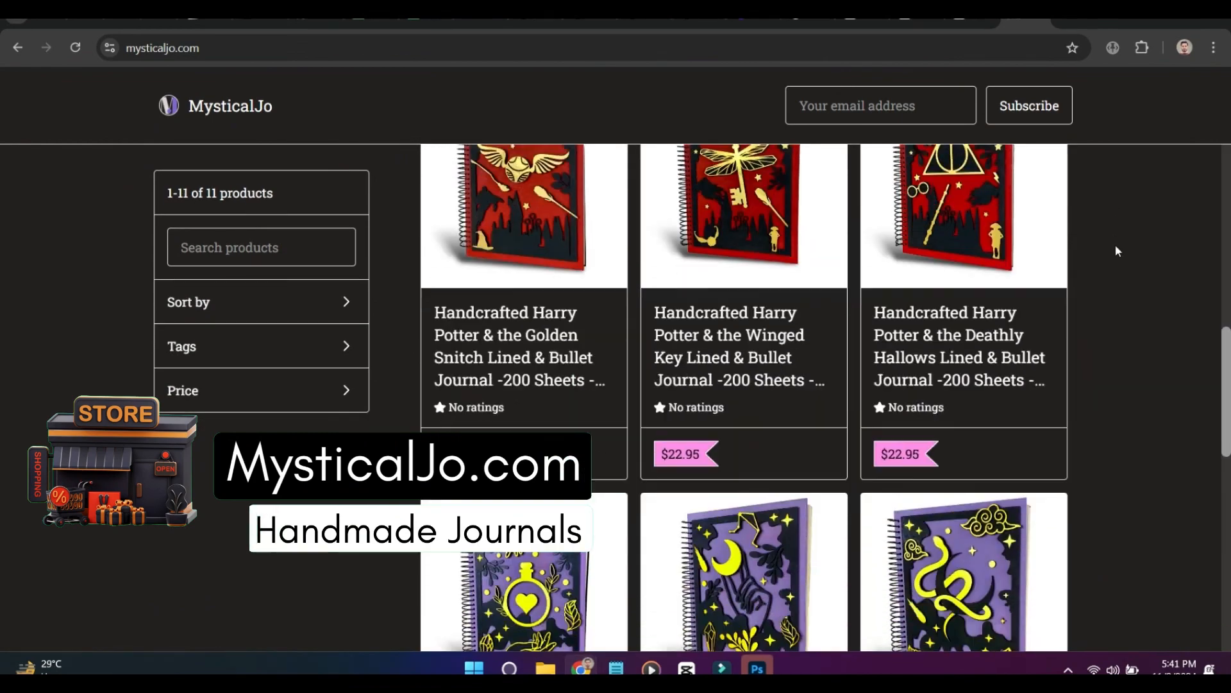
scroll(1116, 250, "down", 3)
scroll(1117, 251, "up", 15)
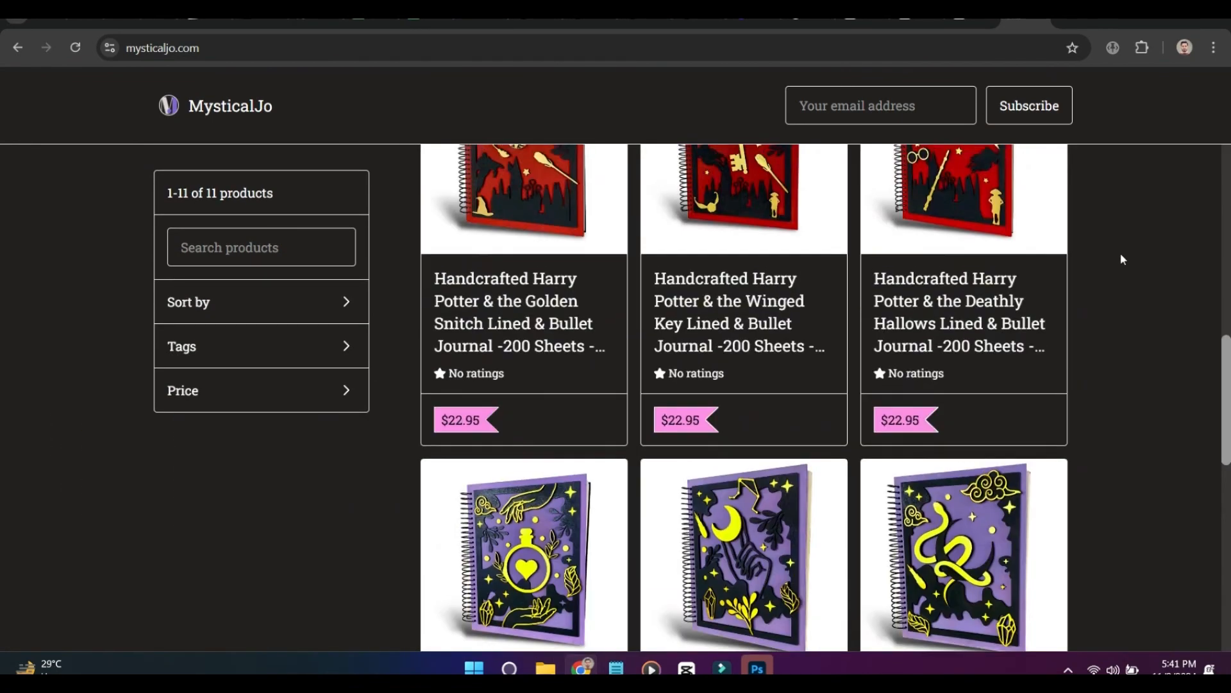
Step: Open the store's Downloads section and look through the printable and SVG products
left_click(332, 250)
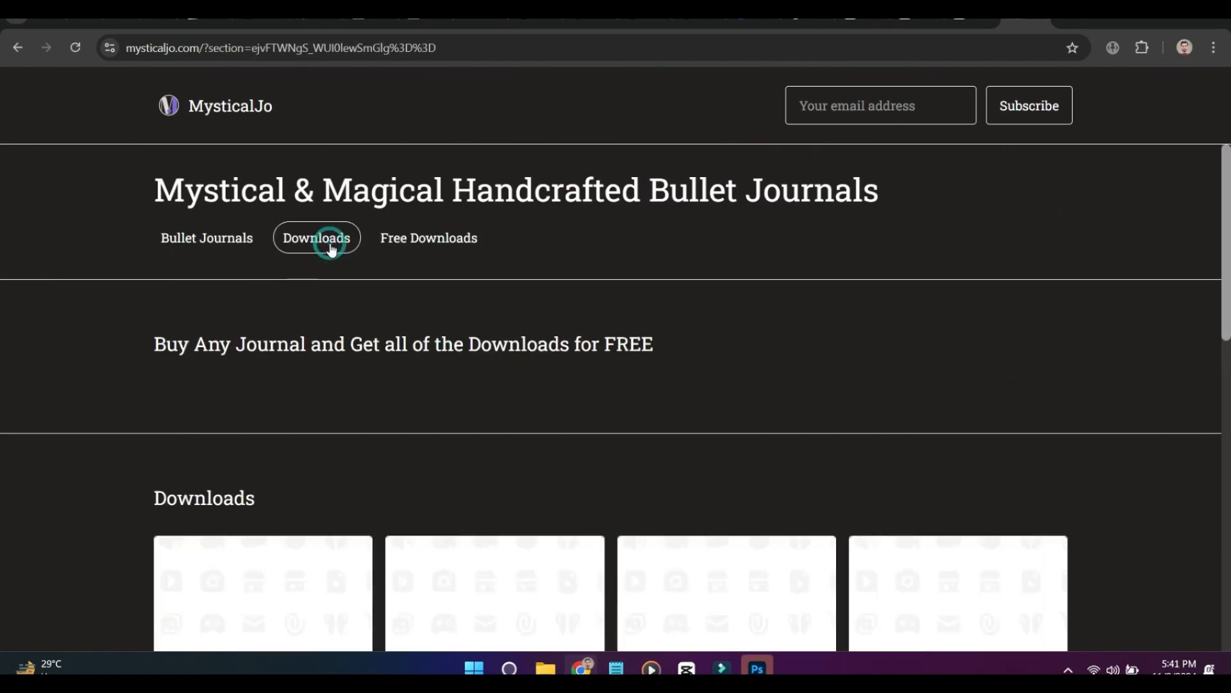
scroll(1014, 399, "down", 10)
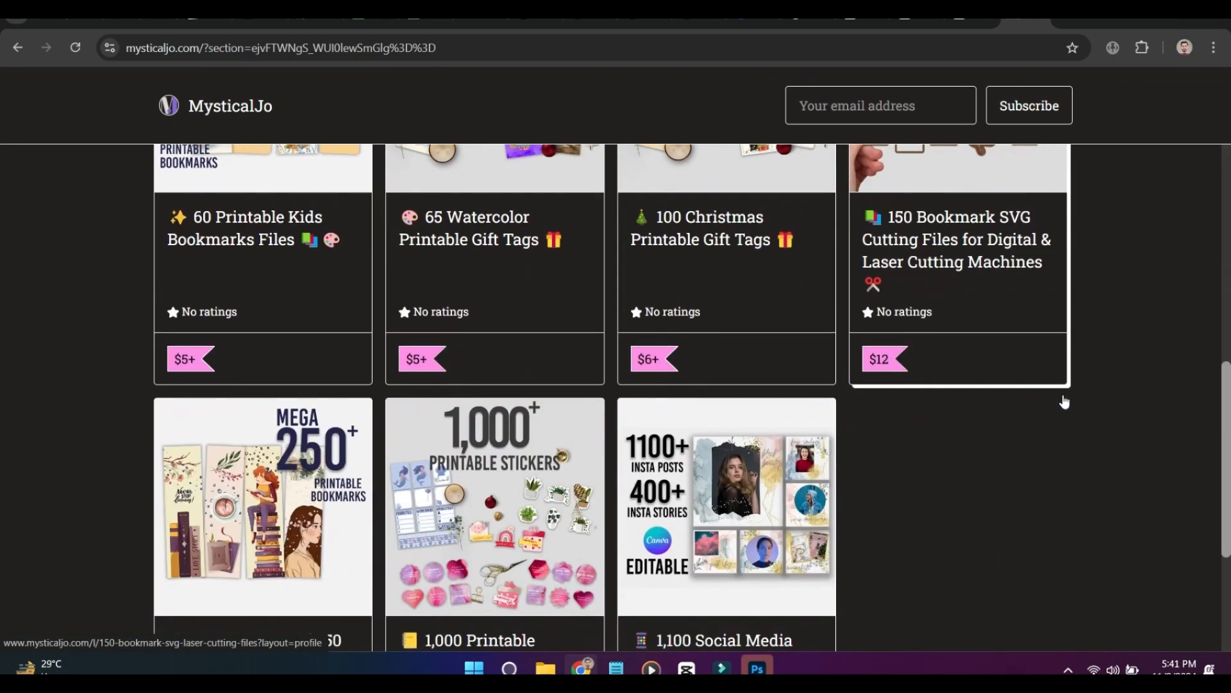
scroll(1064, 400, "up", 9)
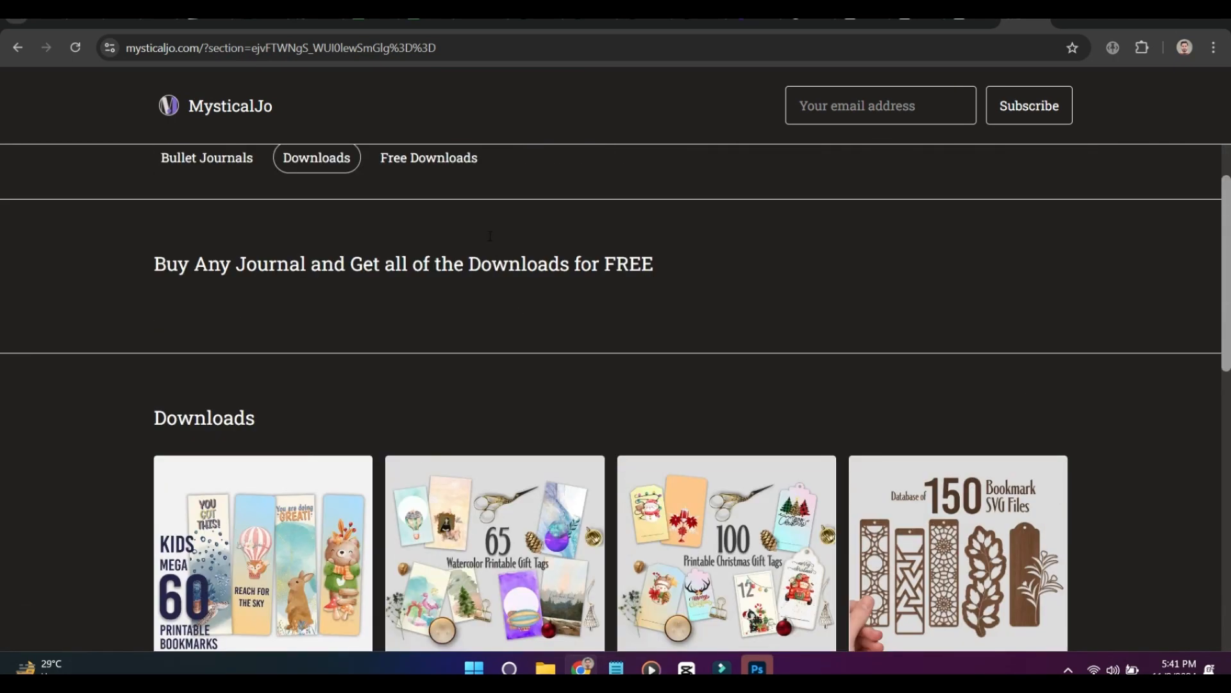
Step: Look through the store's Free Downloads section and return to the Bullet Journals section
left_click(429, 157)
scroll(431, 390, "down", 8)
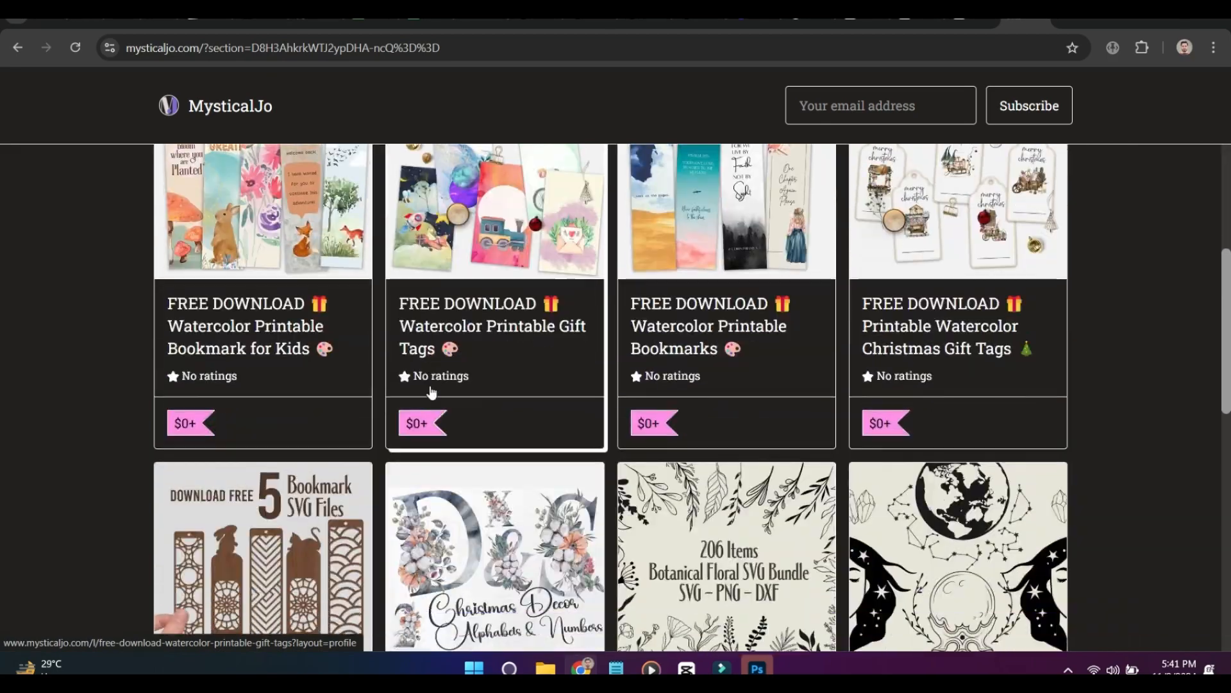
scroll(431, 390, "down", 7)
scroll(220, 434, "up", 15)
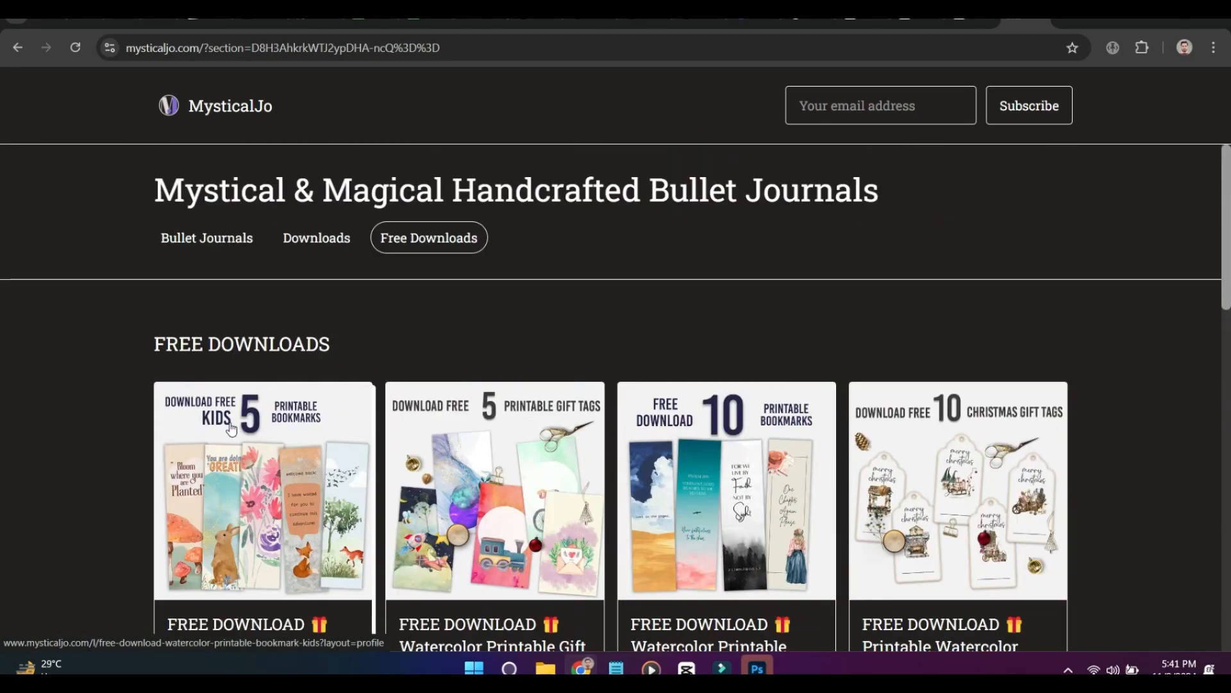
left_click(196, 238)
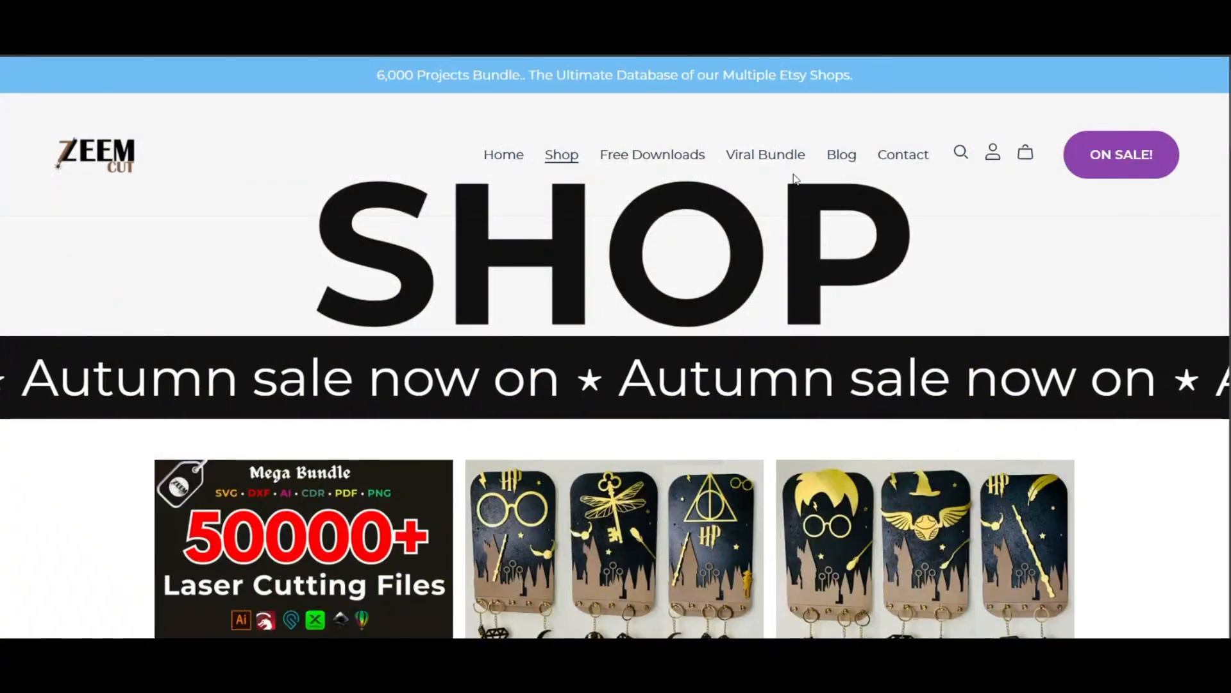
Step: Look through the Zeem Cut shop's laser cut key holders, the 50,000-file bundle and the handmade bullet journals
scroll(800, 192, "down", 4)
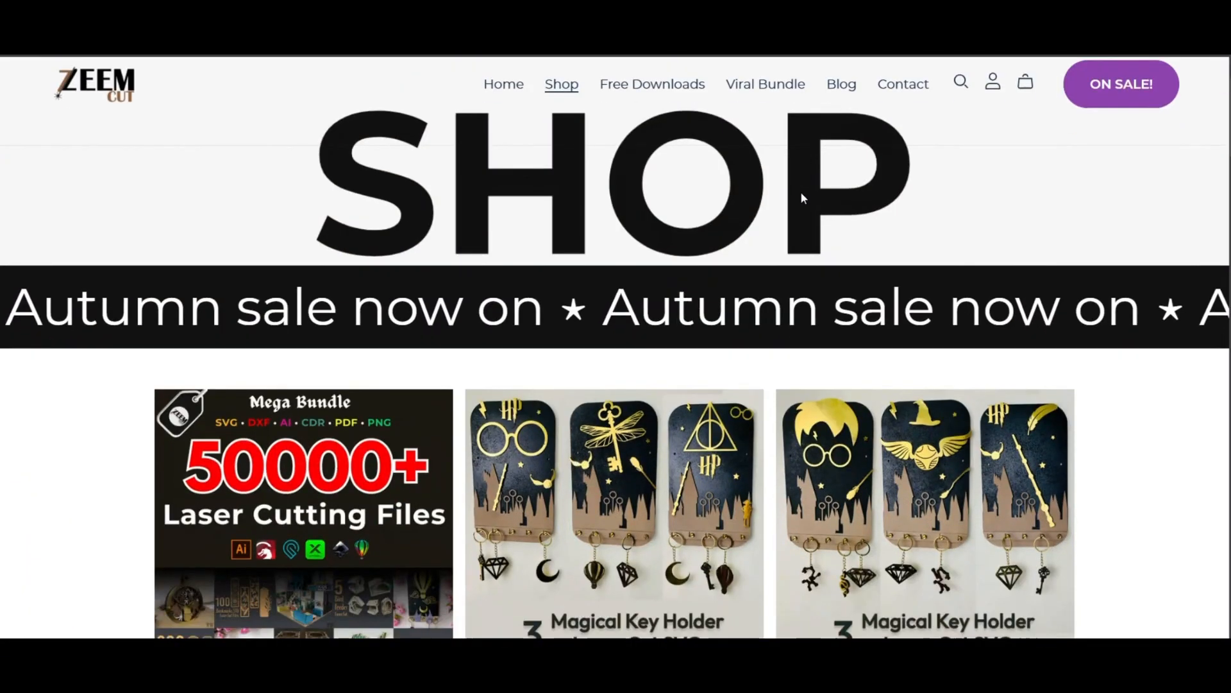
scroll(802, 193, "down", 5)
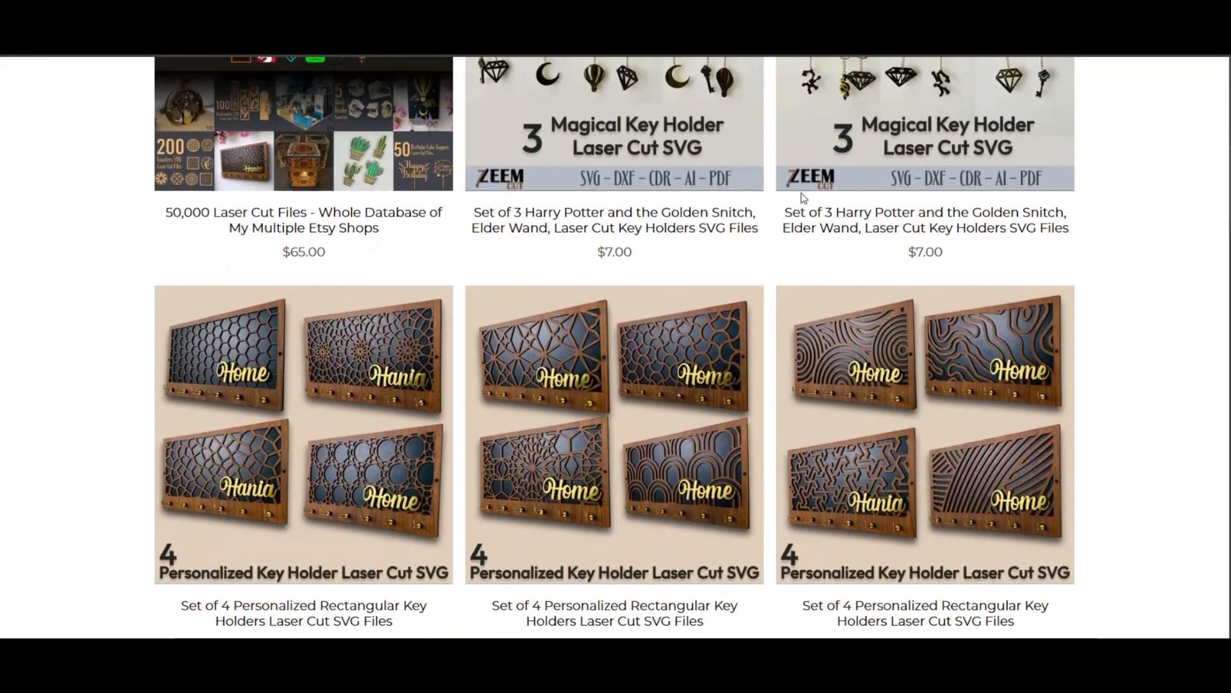
scroll(802, 192, "down", 12)
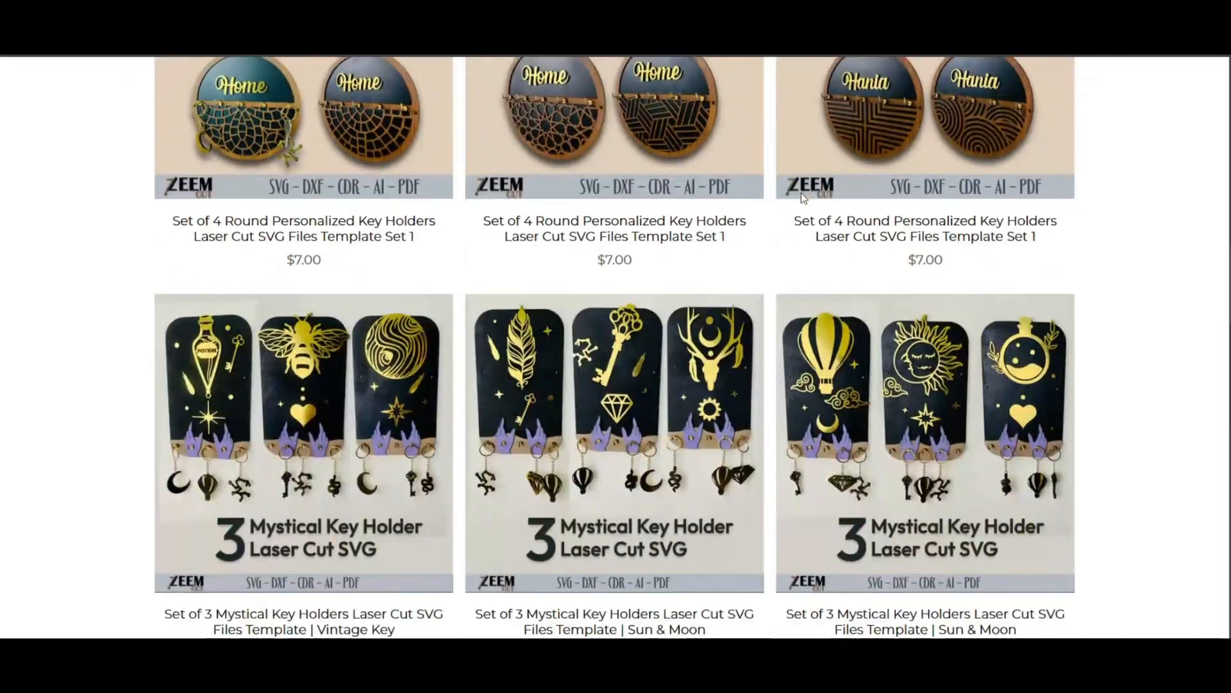
scroll(801, 193, "down", 11)
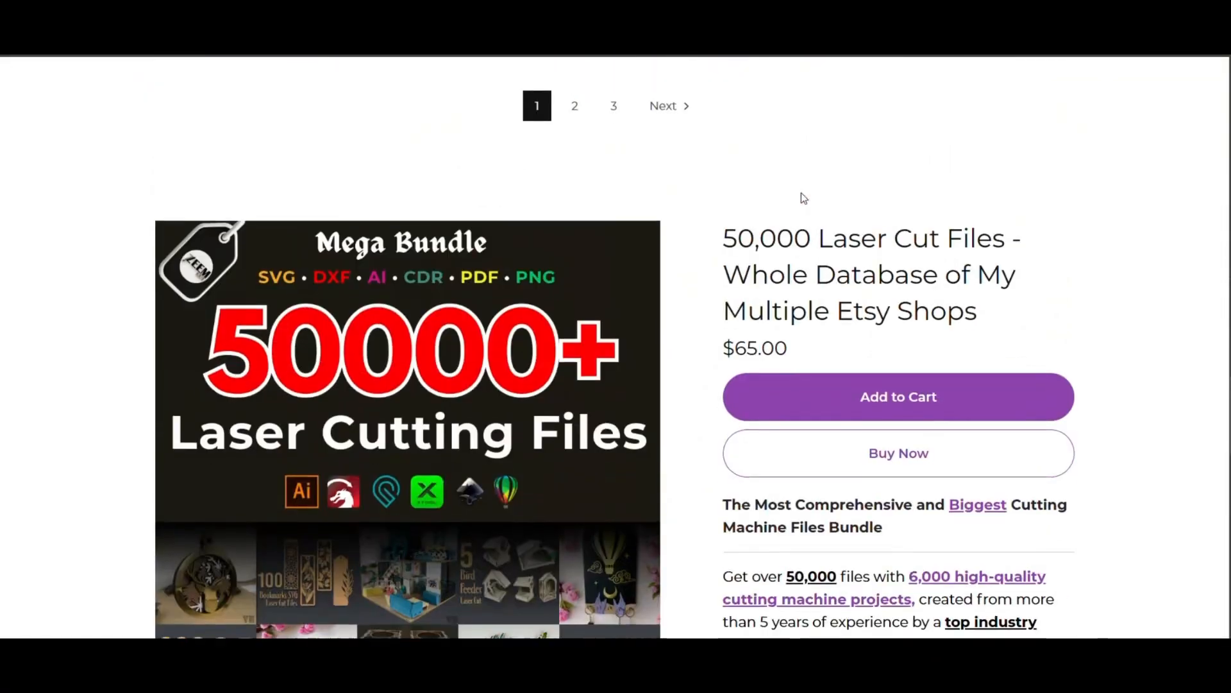
scroll(801, 195, "down", 12)
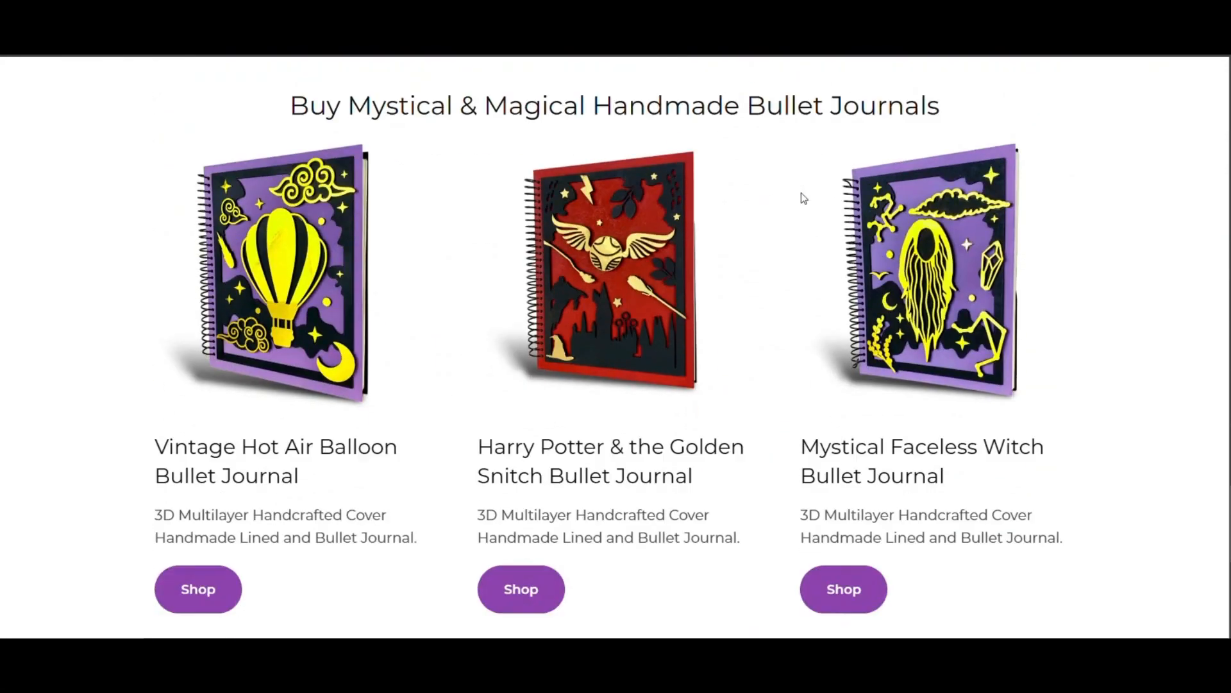
scroll(802, 196, "down", 3)
scroll(802, 196, "up", 16)
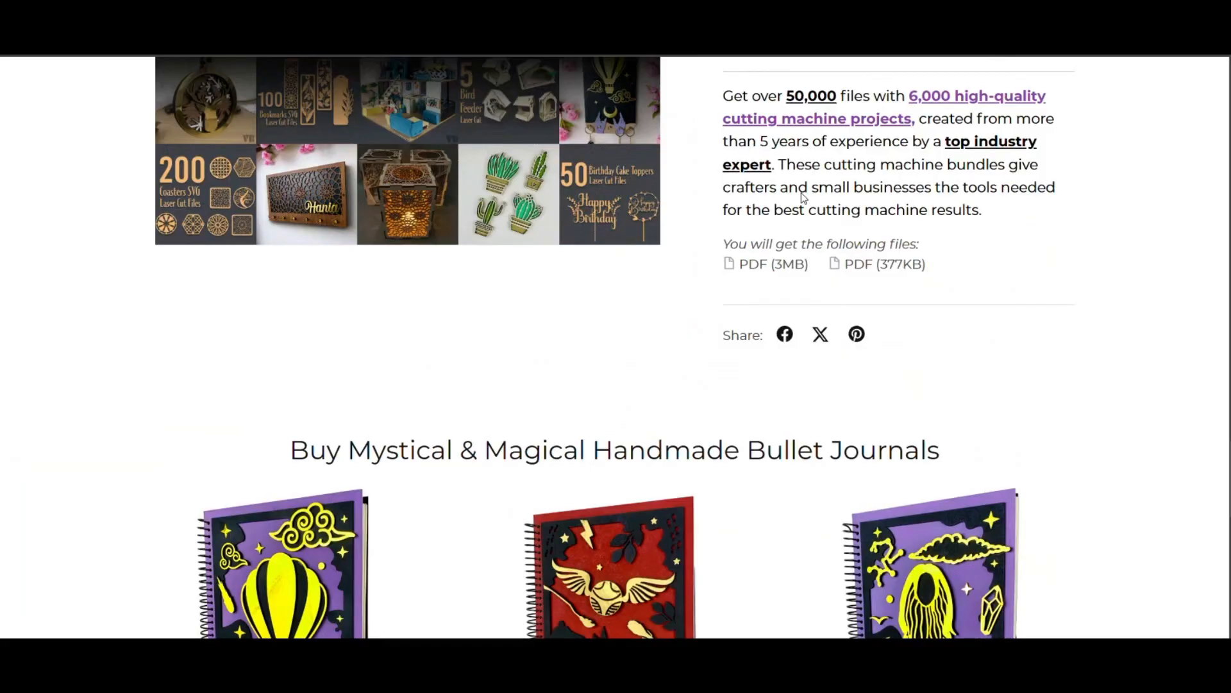
scroll(802, 197, "up", 7)
scroll(801, 193, "up", 10)
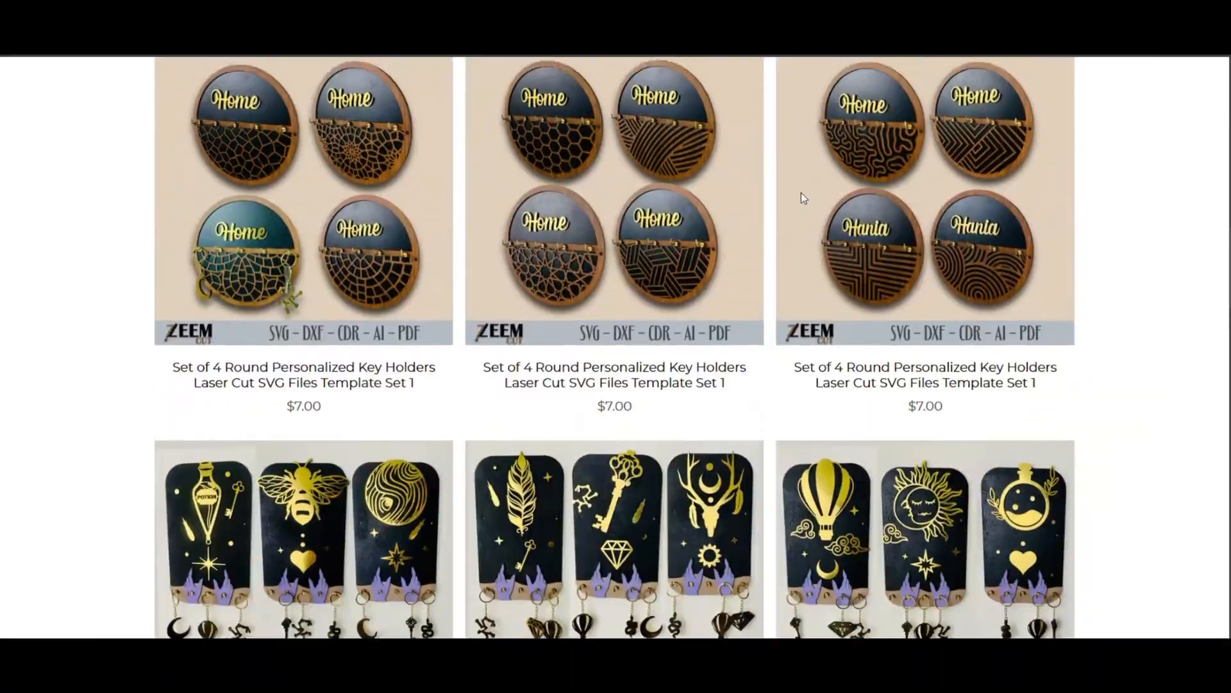